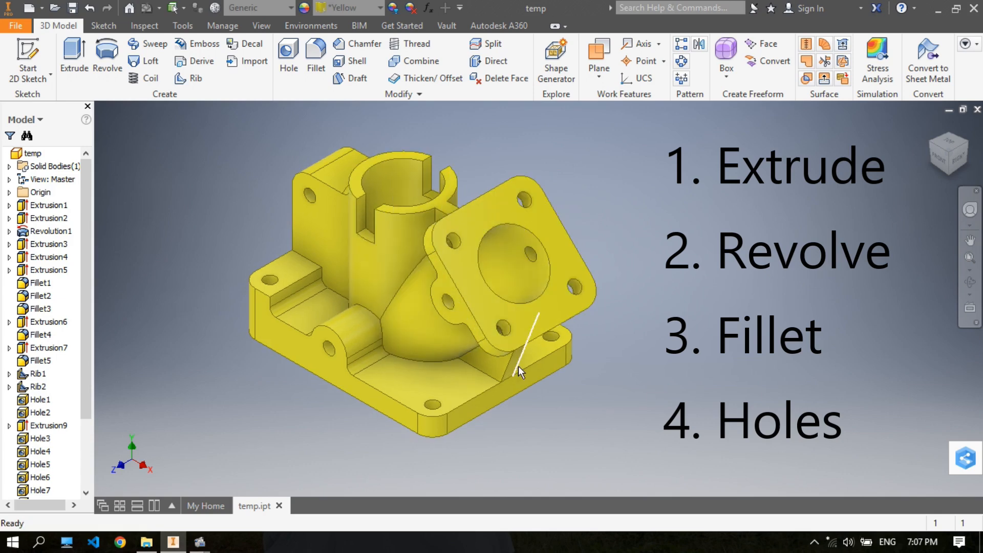
pyautogui.moveTo(413, 247); pyautogui.dragTo(420, 251, button='middle')
pyautogui.moveTo(517, 229); pyautogui.dragTo(514, 229, button='middle')
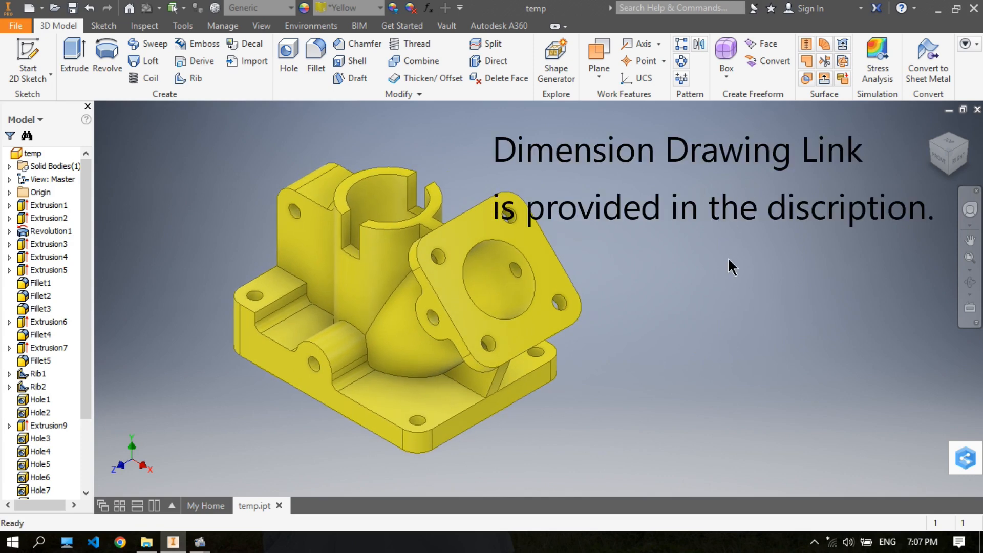
pyautogui.moveTo(728, 260); pyautogui.dragTo(722, 259, button='middle')
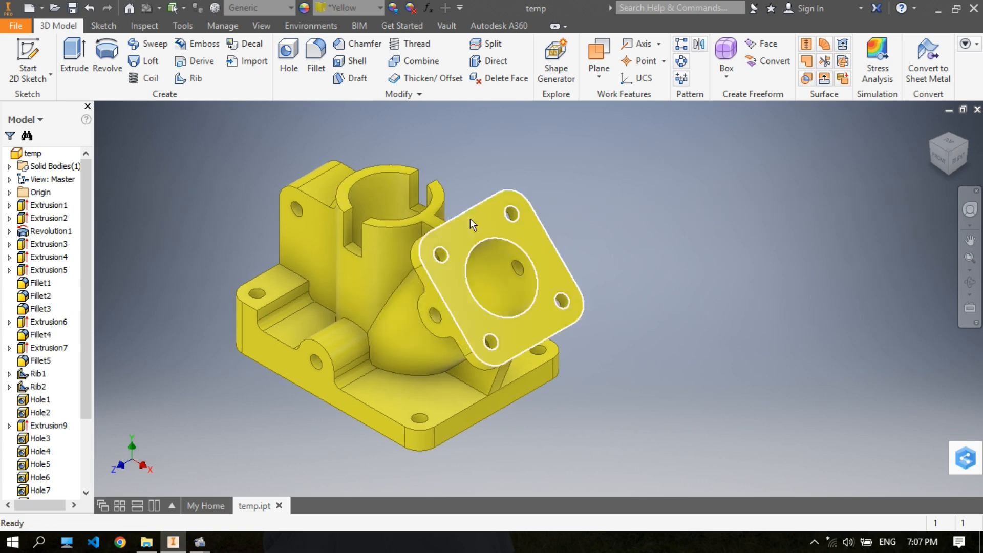
# - Close the finished temp part with its changes saved, and create a new part
pyautogui.click(977, 110)
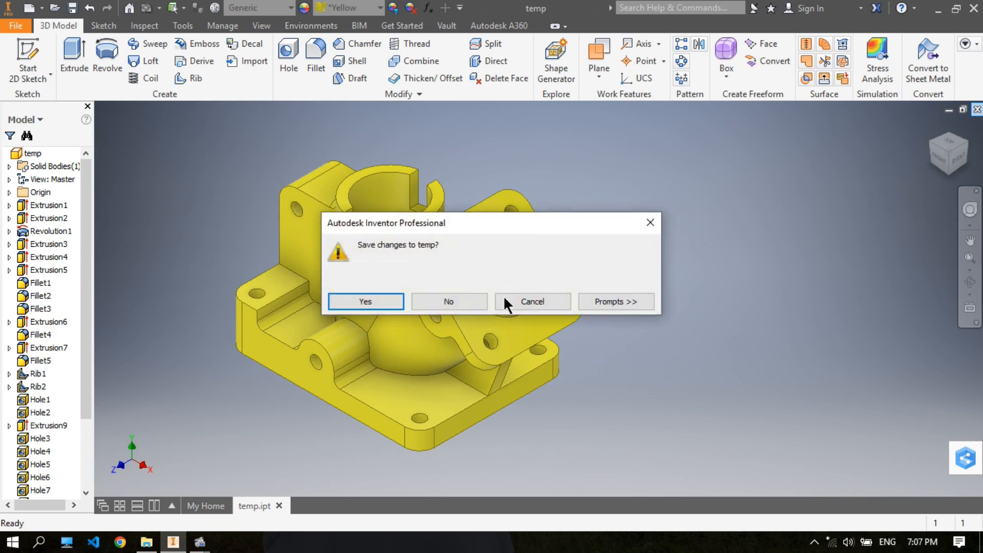
pyautogui.click(377, 305)
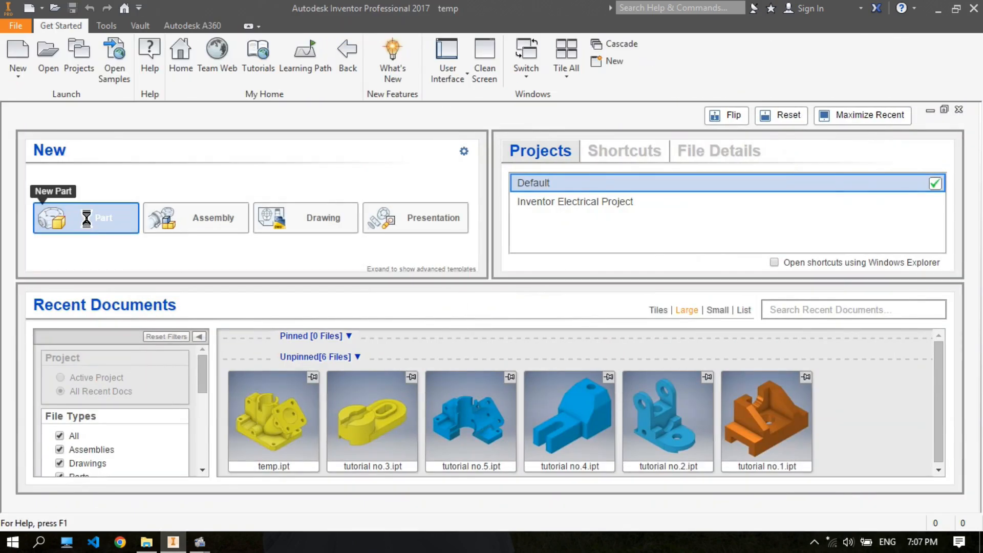
pyautogui.click(86, 217)
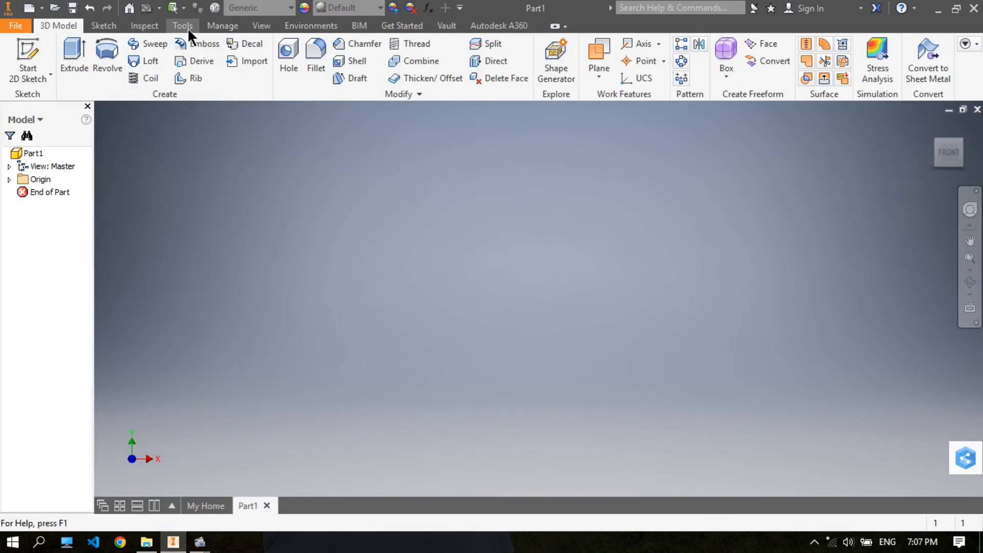
# - Set the new part's length unit to millimeter in its document settings
pyautogui.click(187, 28)
pyautogui.click(290, 70)
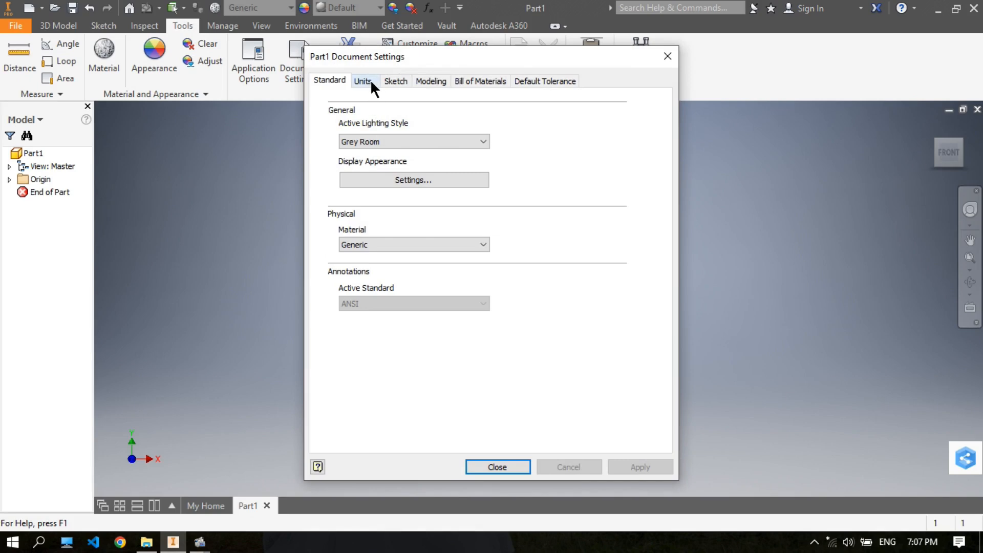
pyautogui.click(370, 82)
pyautogui.click(379, 131)
pyautogui.click(371, 163)
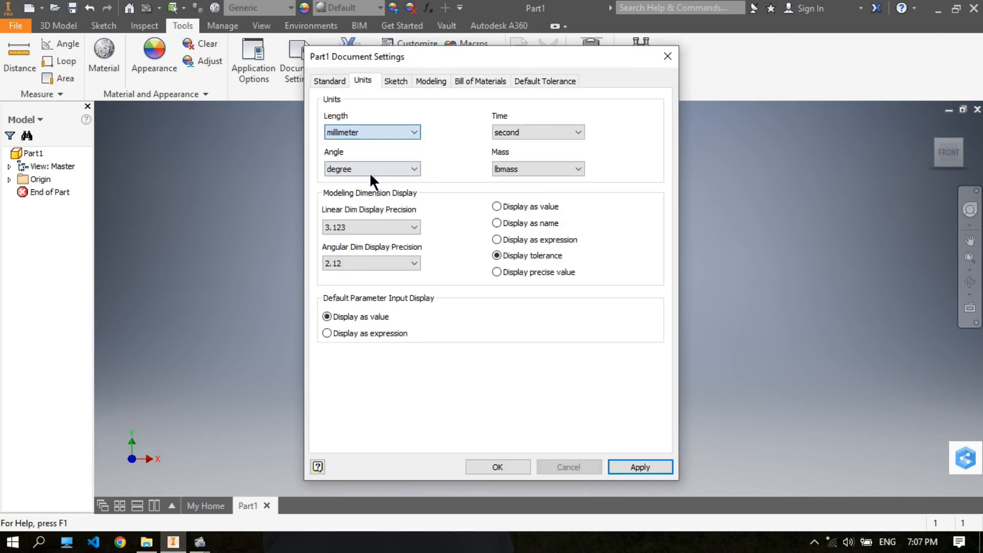
pyautogui.click(640, 467)
pyautogui.click(507, 468)
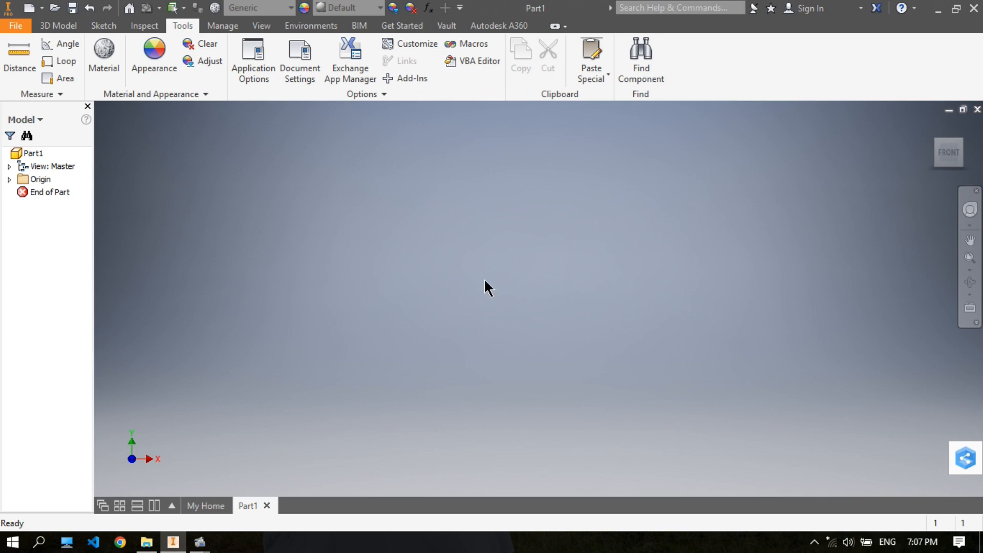
# - Start a sketch on the horizontal XZ plane and draw a two-point center rectangle from the origin, about 10939 by 16718 mm
pyautogui.middleClick(414, 256)
pyautogui.click(59, 26)
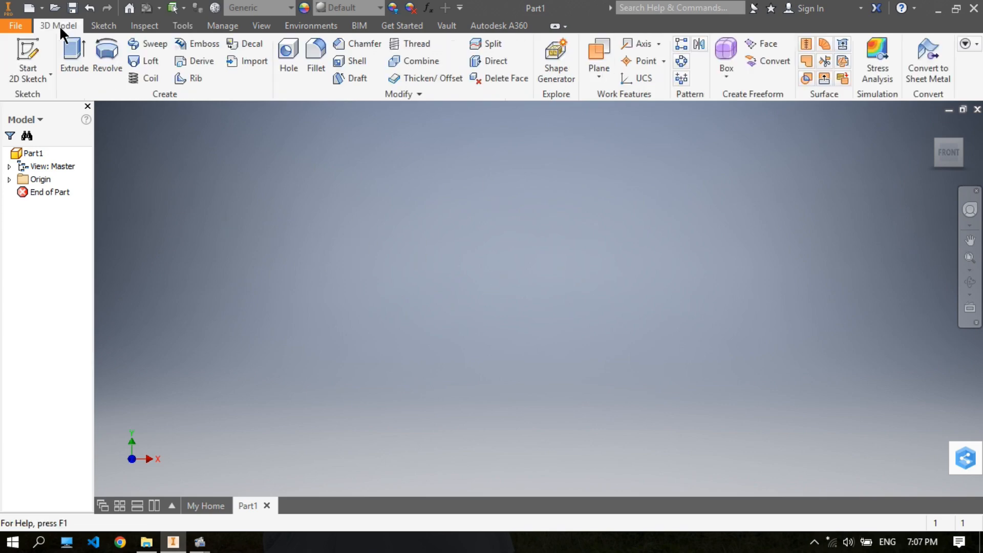
pyautogui.click(25, 51)
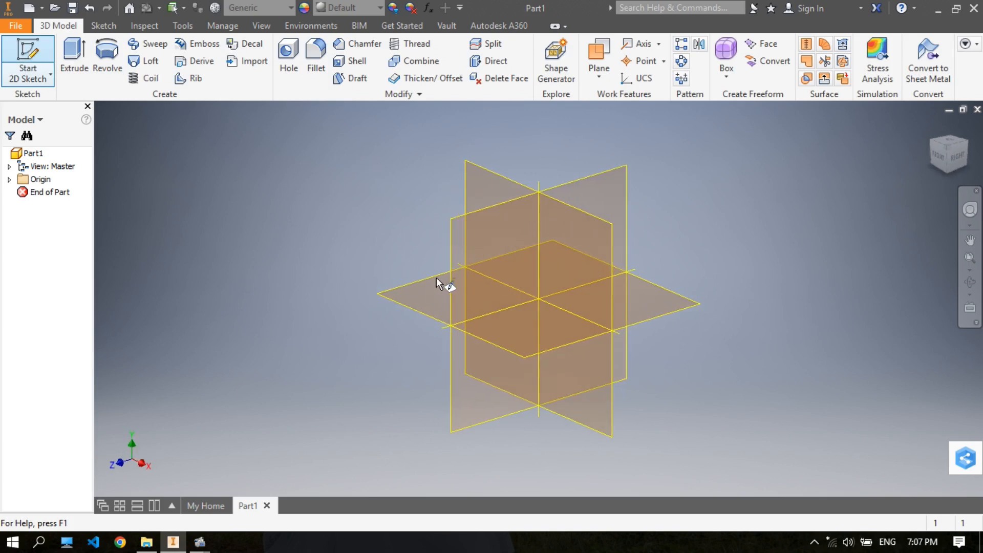
pyautogui.click(429, 296)
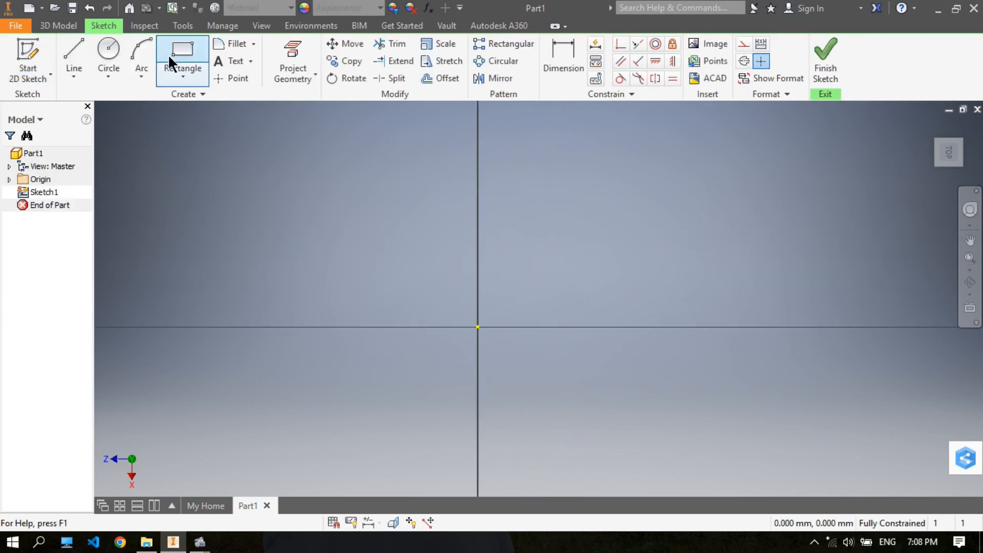
pyautogui.click(174, 71)
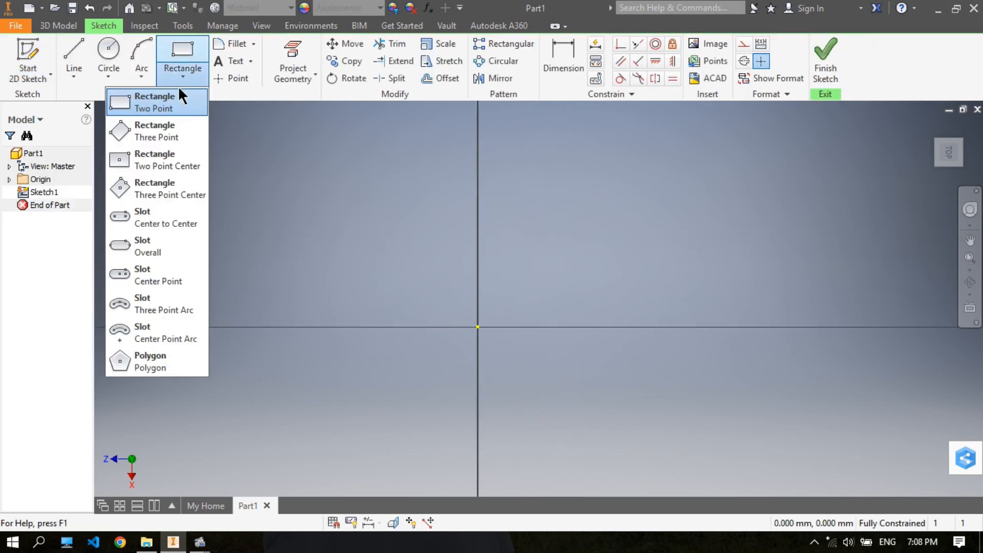
pyautogui.click(175, 158)
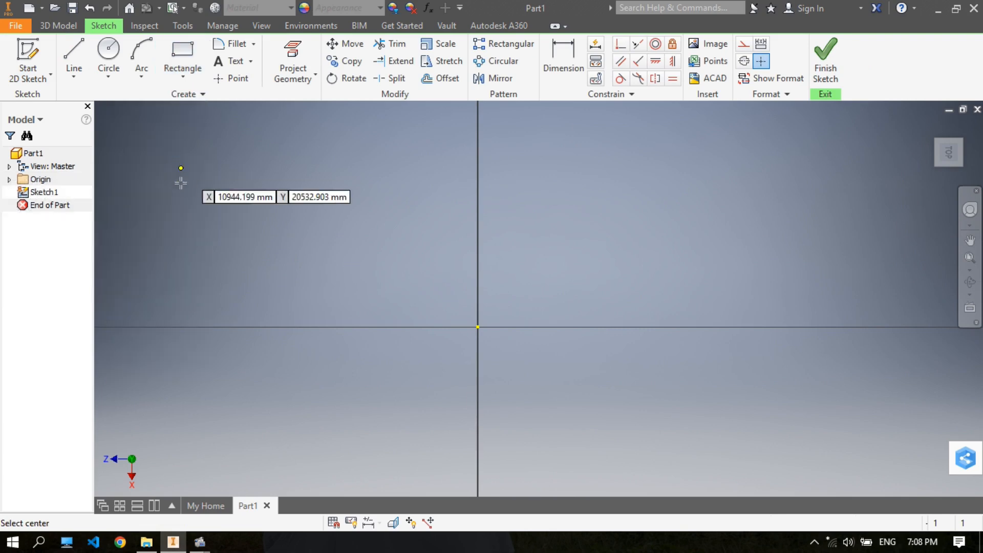
pyautogui.click(479, 325)
pyautogui.click(557, 206)
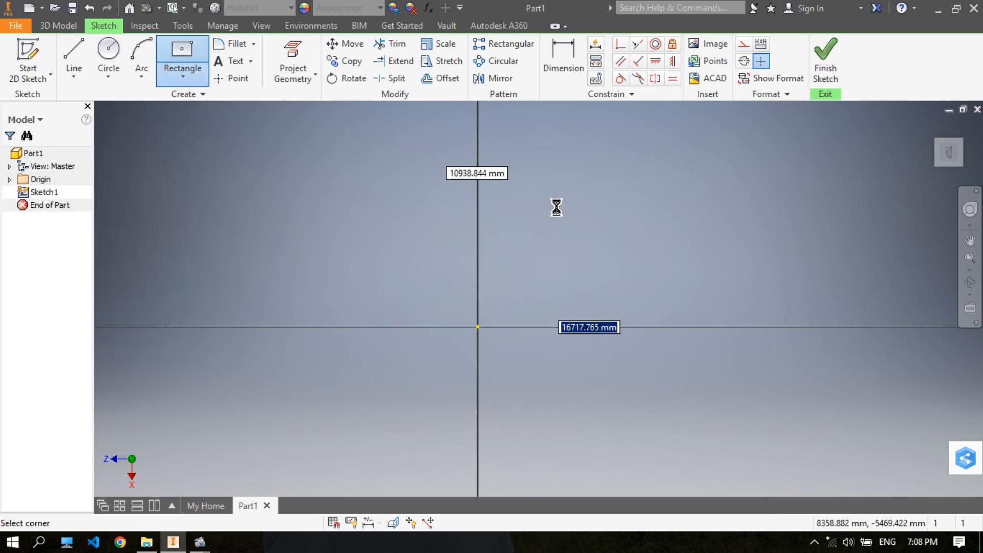
# - Dimension the rectangle 50 mm along Z and 65 mm along X
pyautogui.click(563, 57)
pyautogui.click(514, 206)
pyautogui.click(526, 162)
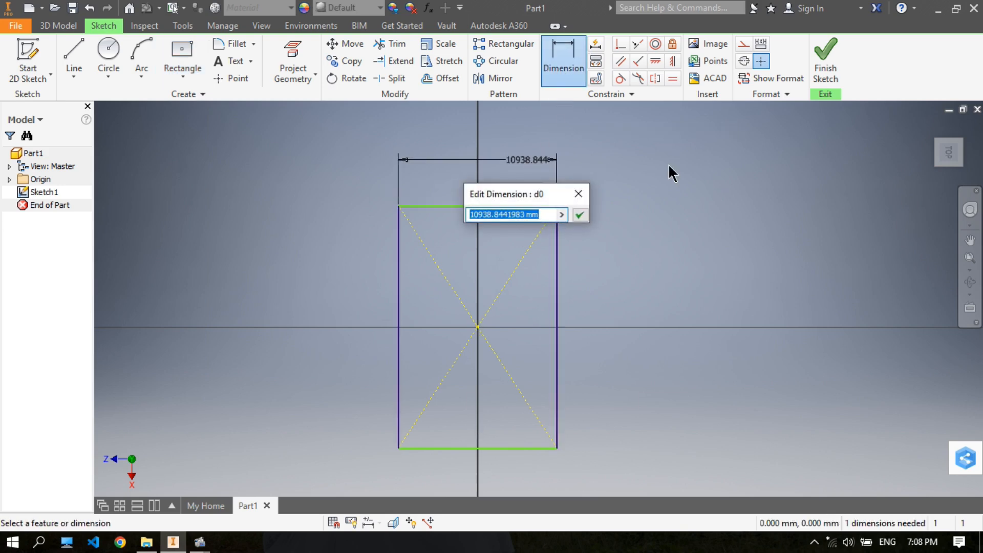
pyautogui.write('50')
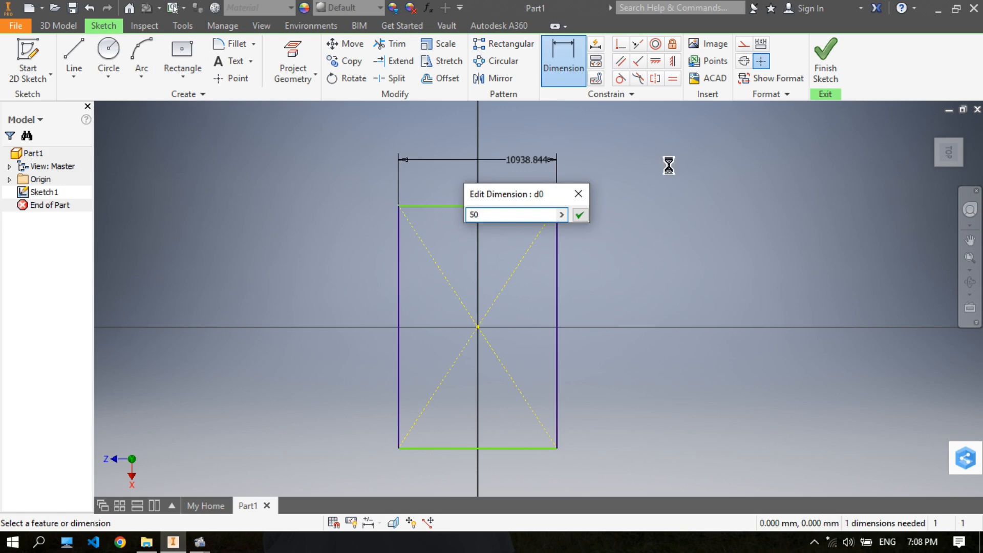
pyautogui.press('Return')
pyautogui.click(461, 305)
pyautogui.click(535, 279)
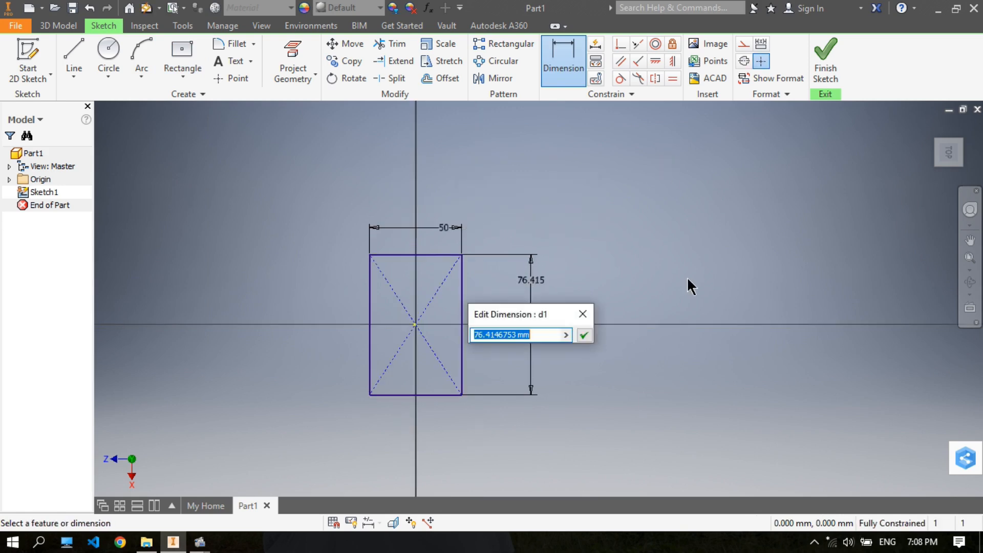
pyautogui.write('65')
pyautogui.press('Return')
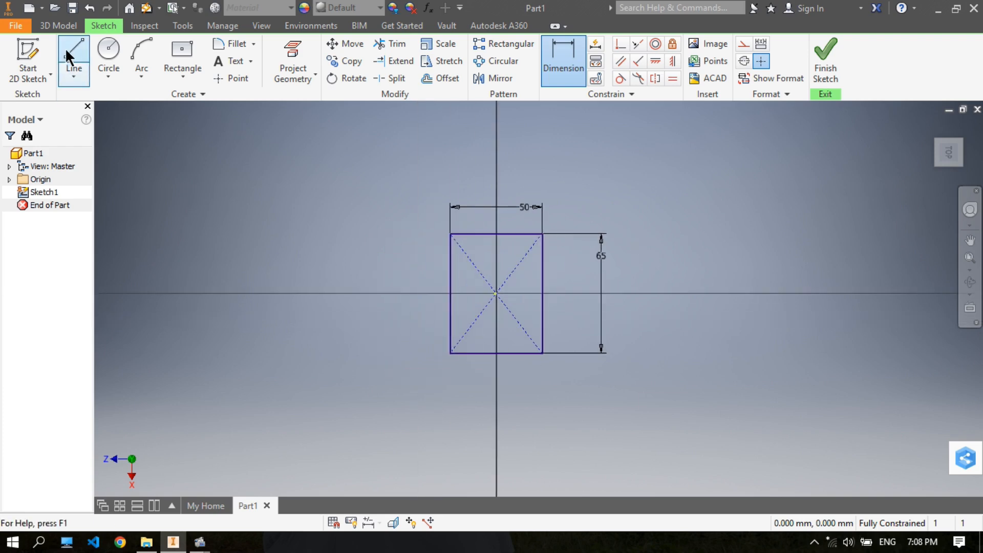
# - Extrude the rectangle upward as a solid base plate
pyautogui.click(64, 27)
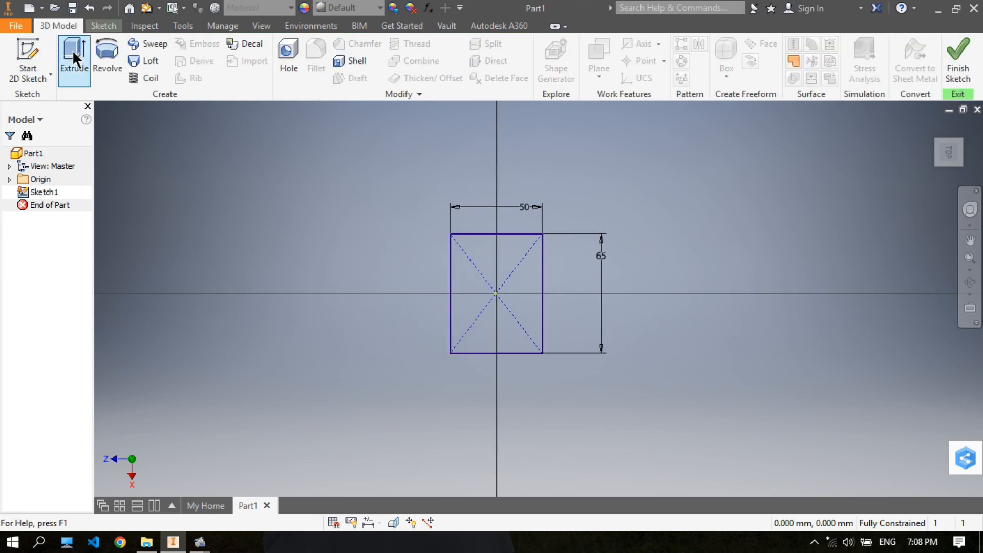
pyautogui.click(72, 50)
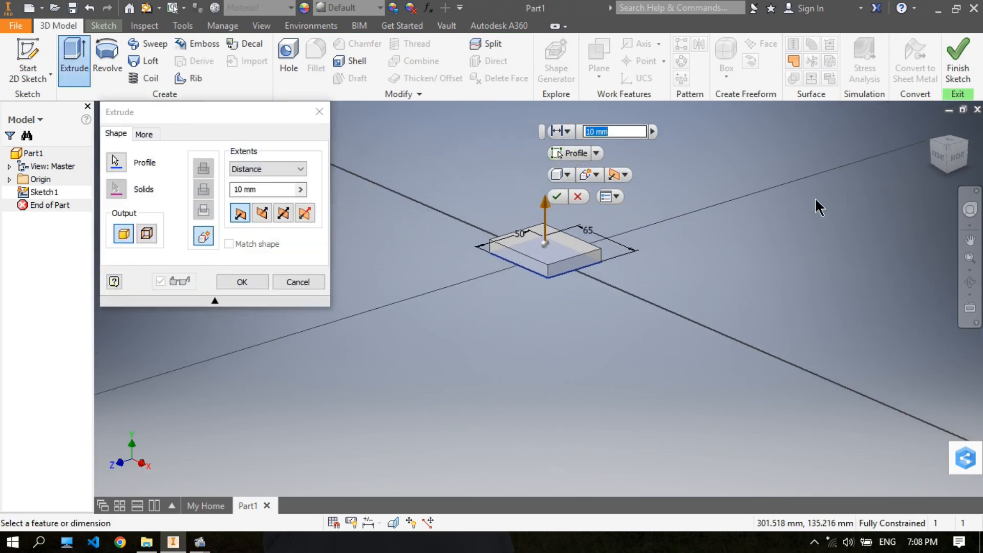
pyautogui.press('Return')
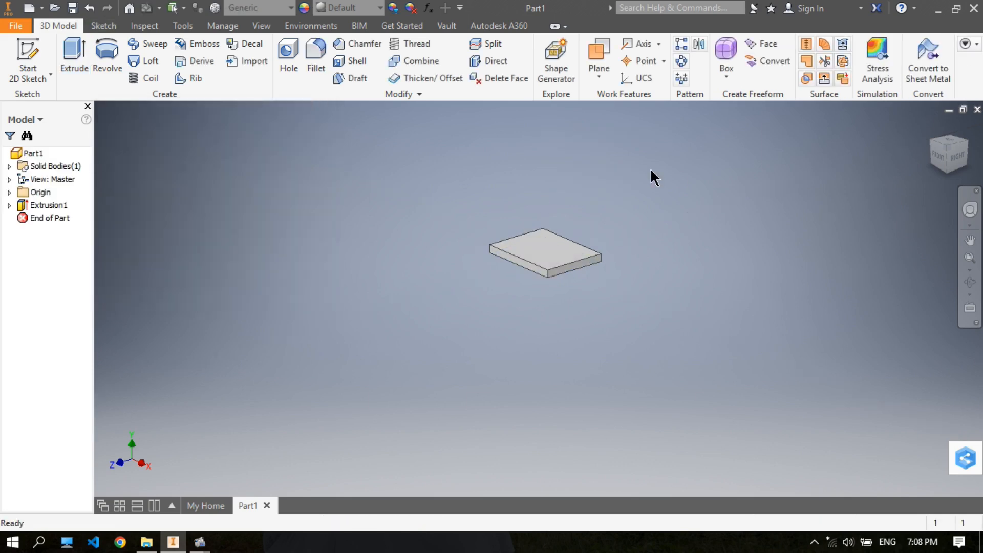
pyautogui.scroll(8, 565, 239)
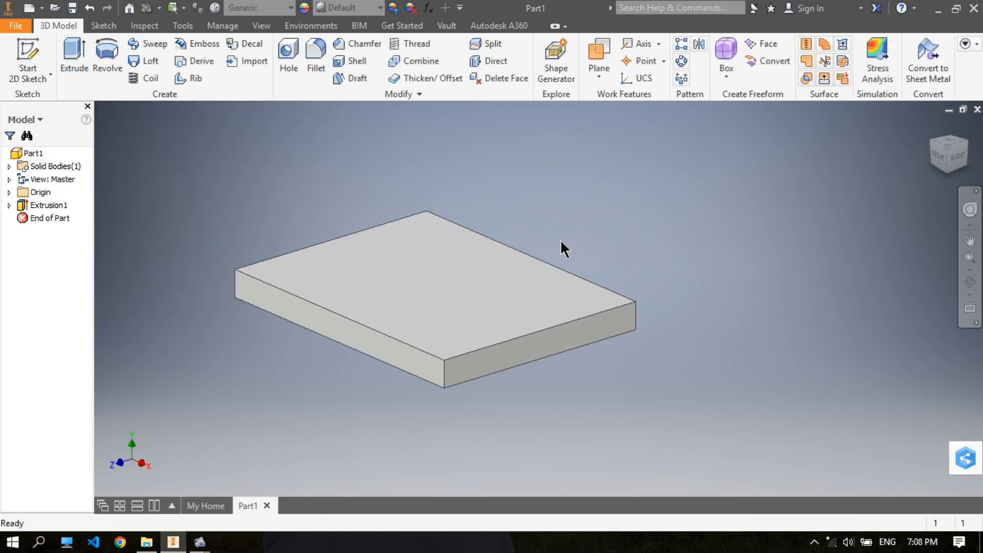
# - Start a sketch on the plate's top face and draw a circle about 19.6 mm in diameter near its negative X edge
pyautogui.click(27, 45)
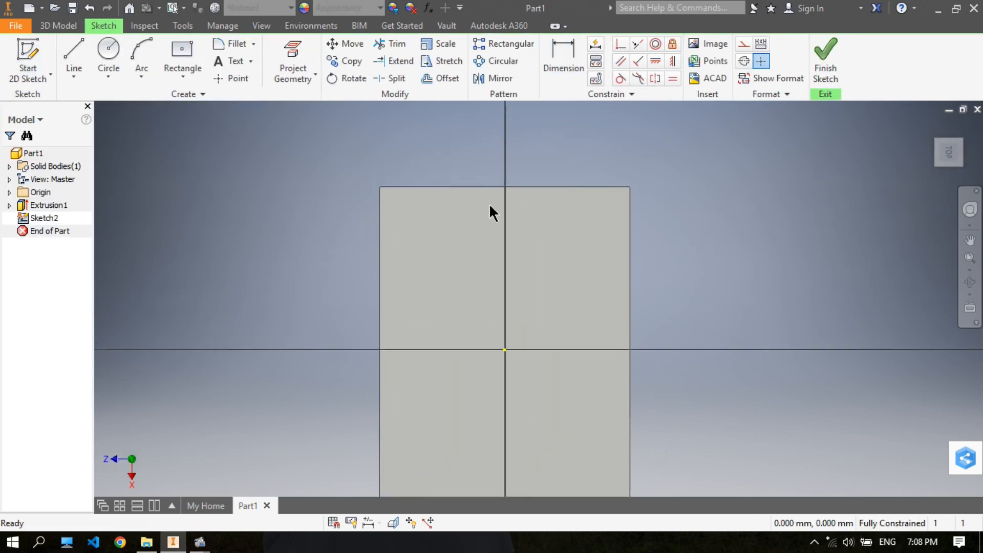
pyautogui.click(108, 51)
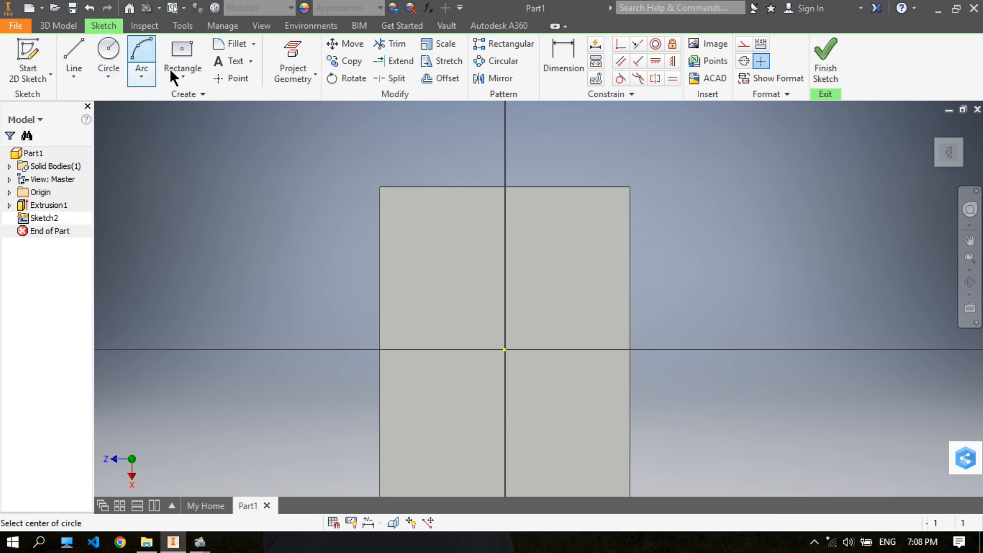
pyautogui.click(503, 245)
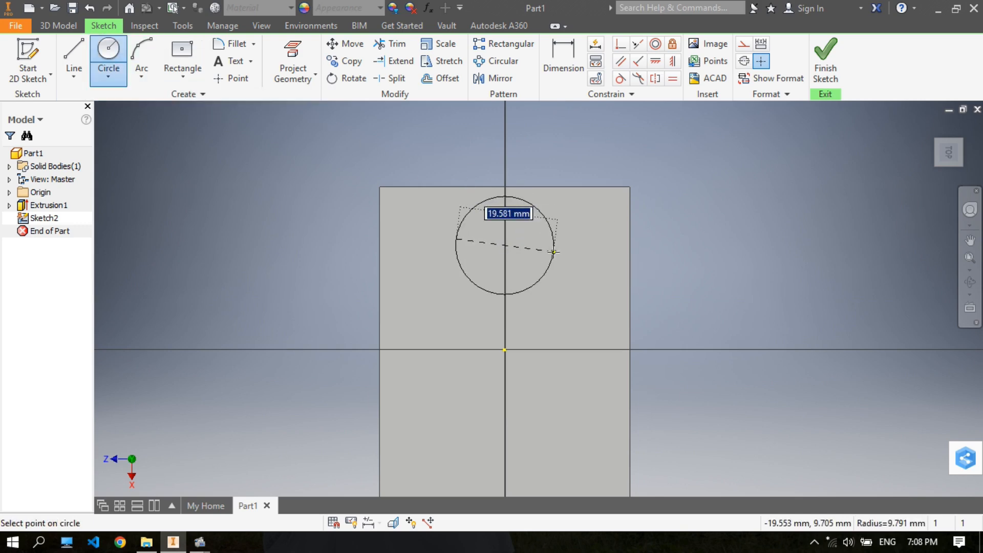
pyautogui.click(554, 251)
# - Dimension the circle's diameter as 26 mm and end the dimensioning
pyautogui.click(567, 56)
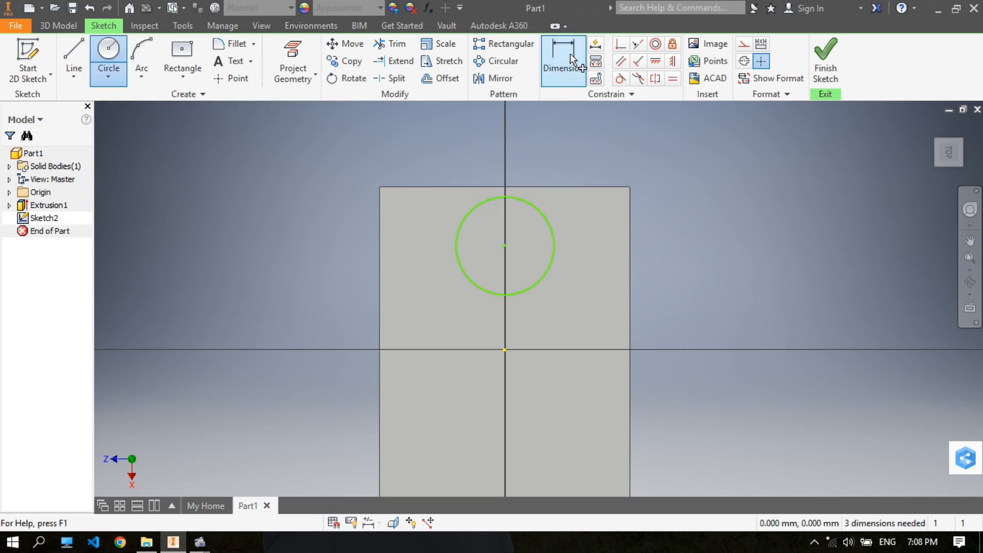
pyautogui.click(547, 221)
pyautogui.click(717, 175)
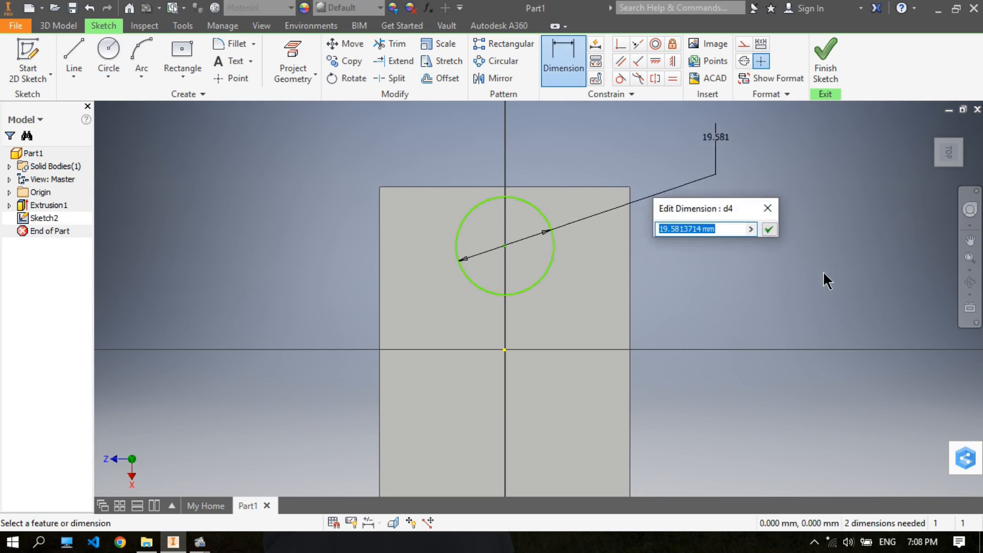
pyautogui.write('2')
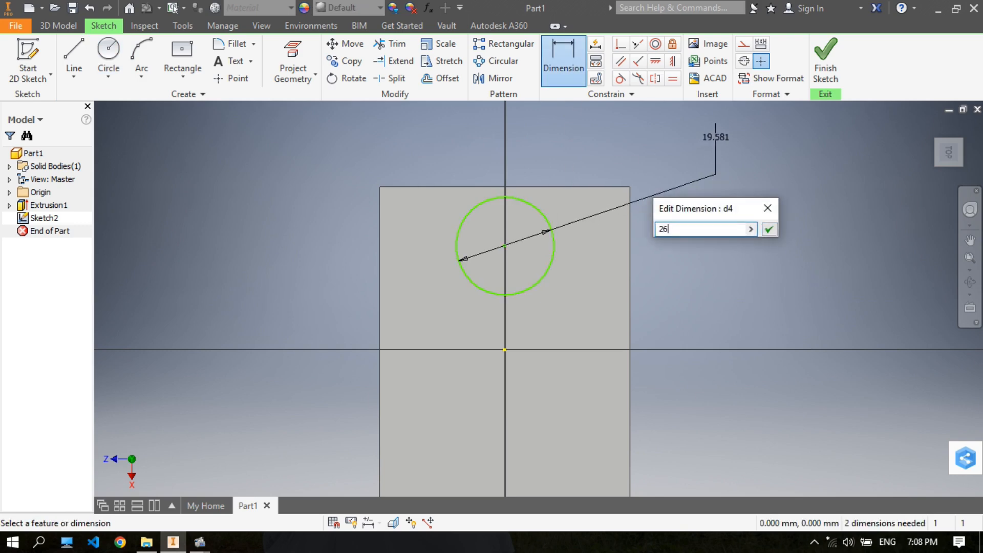
pyautogui.write('6')
pyautogui.press('Return')
pyautogui.rightClick(708, 194)
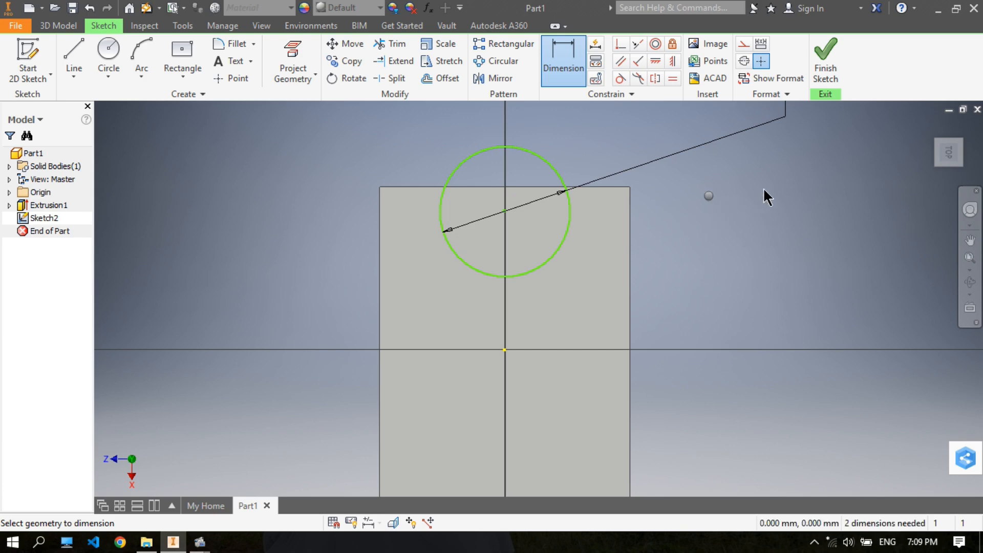
pyautogui.click(764, 190)
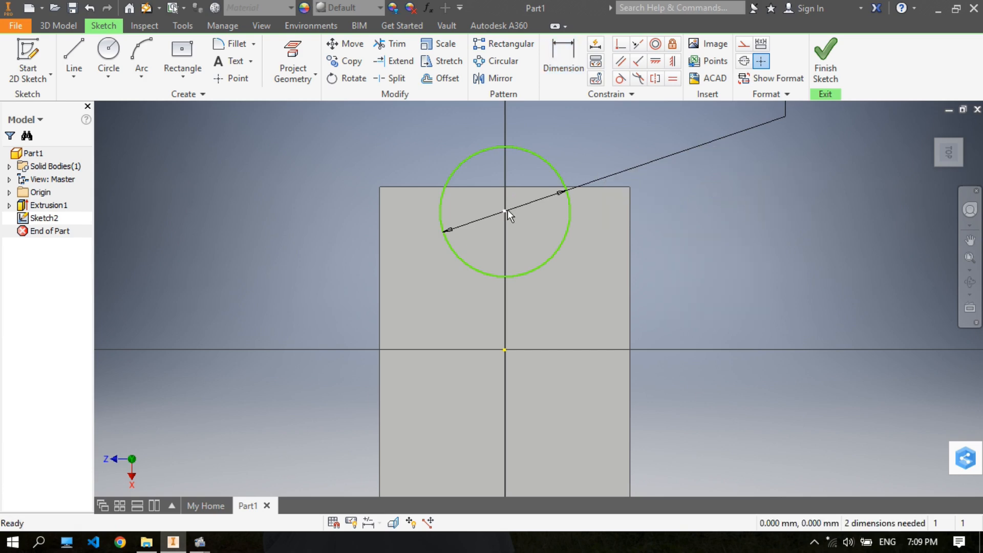
# - Move the circle off the X axis line, then align its center with the origin using a horizontal constraint
pyautogui.moveTo(506, 210); pyautogui.dragTo(552, 256)
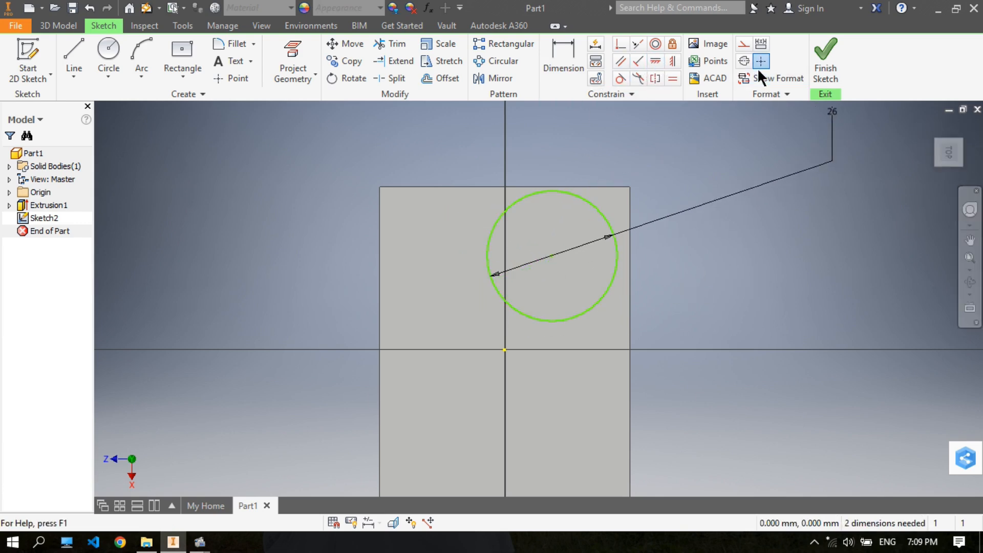
pyautogui.click(654, 62)
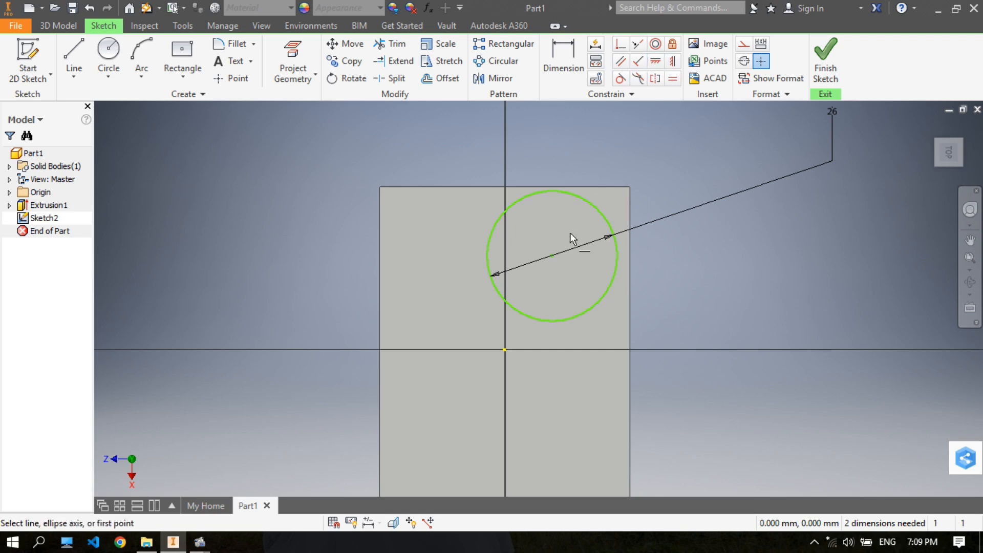
pyautogui.click(553, 256)
pyautogui.click(503, 350)
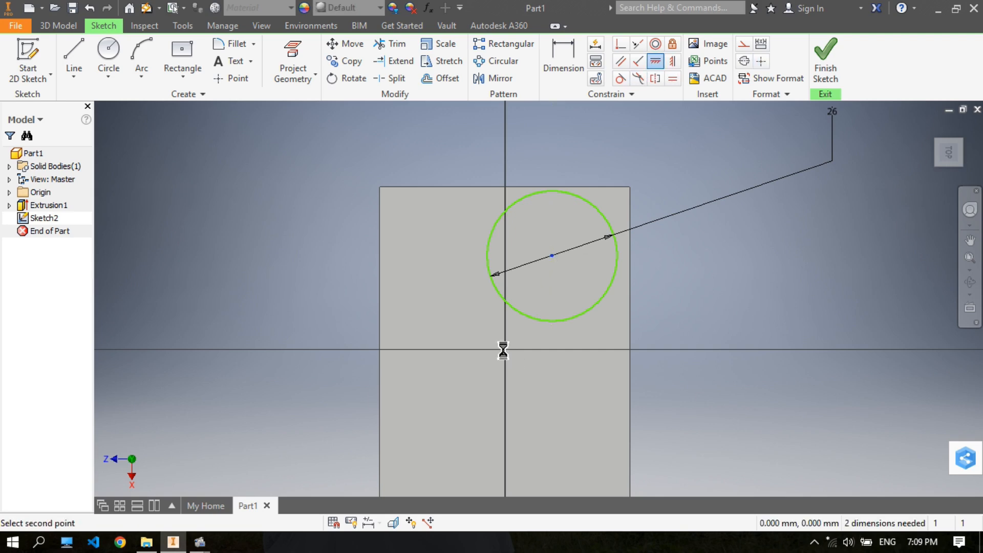
pyautogui.rightClick(735, 218)
pyautogui.click(775, 217)
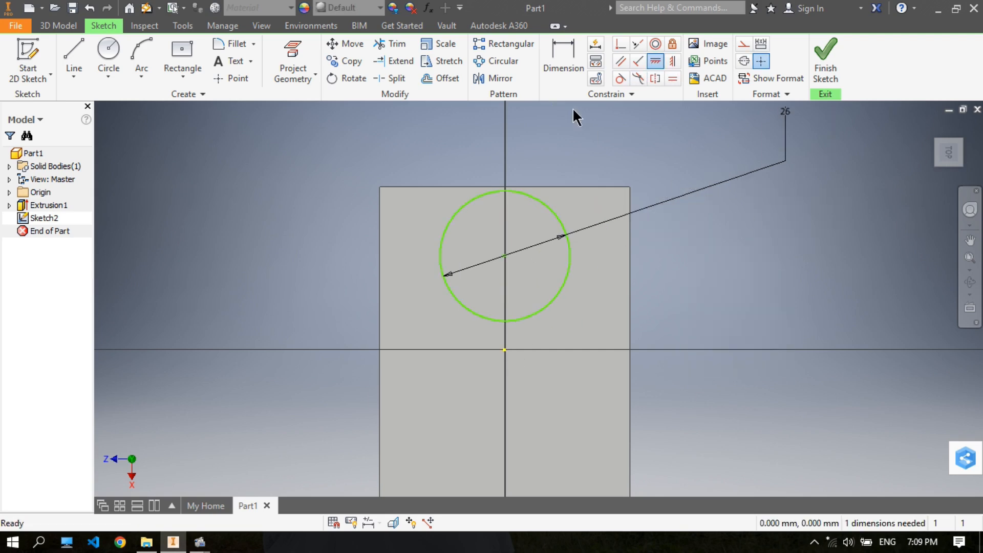
# - Dimension the circle's center 30 mm from the plate's negative X edge and end the dimensioning
pyautogui.click(562, 58)
pyautogui.click(535, 186)
pyautogui.click(508, 255)
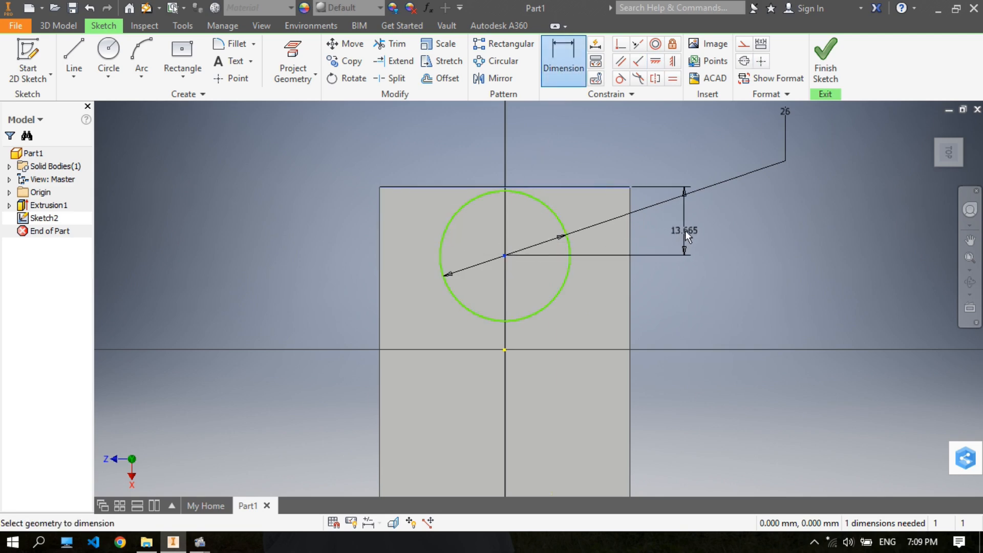
pyautogui.click(685, 231)
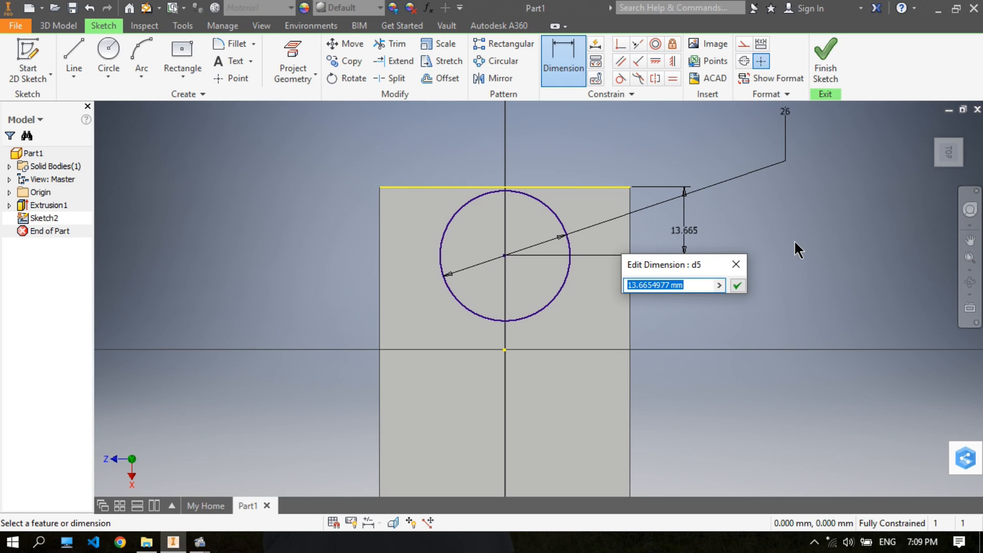
pyautogui.write('30')
pyautogui.press('Return')
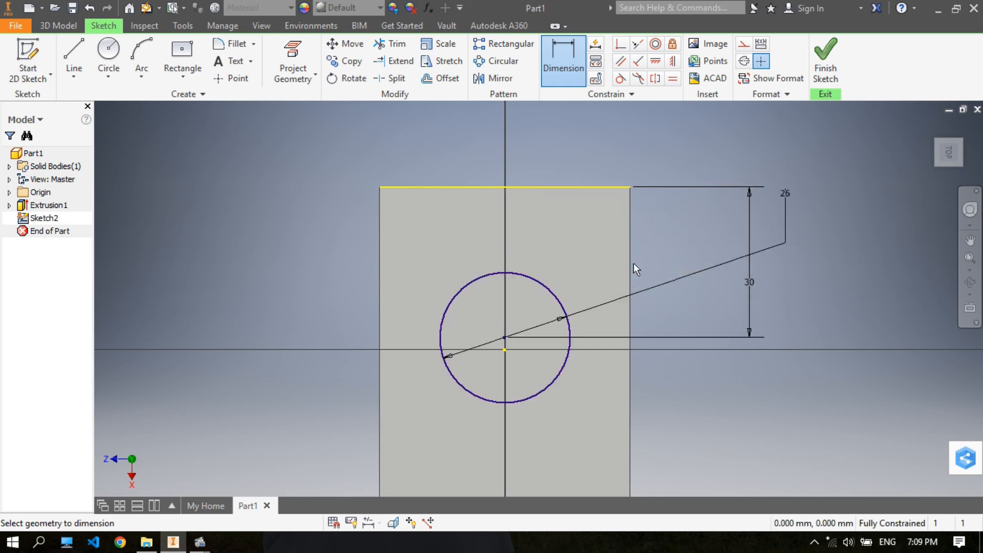
pyautogui.moveTo(606, 263); pyautogui.dragTo(608, 219, button='middle')
pyautogui.rightClick(686, 190)
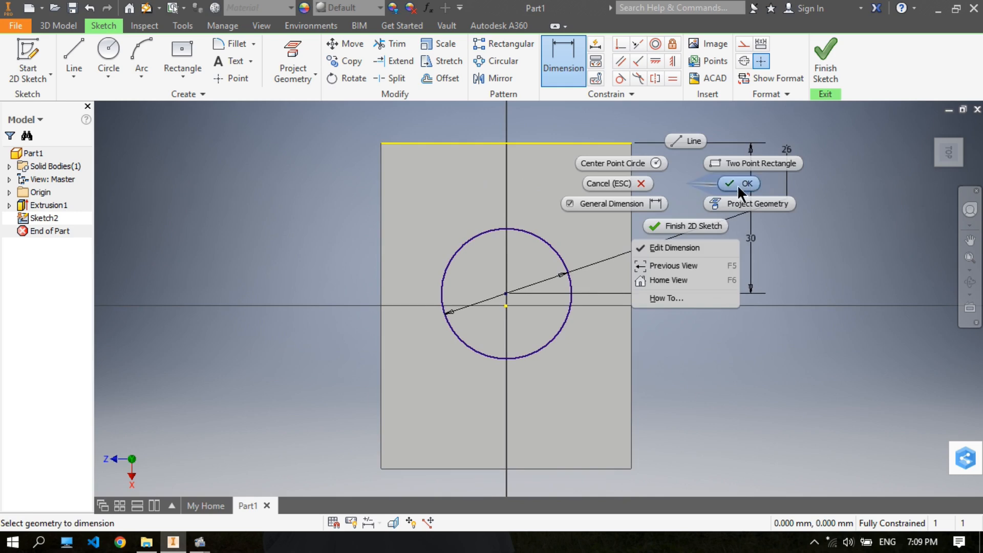
pyautogui.click(738, 184)
# - Extrude the 26 mm circle 40 mm upward from the plate, joined to it as a solid cylinder
pyautogui.click(62, 28)
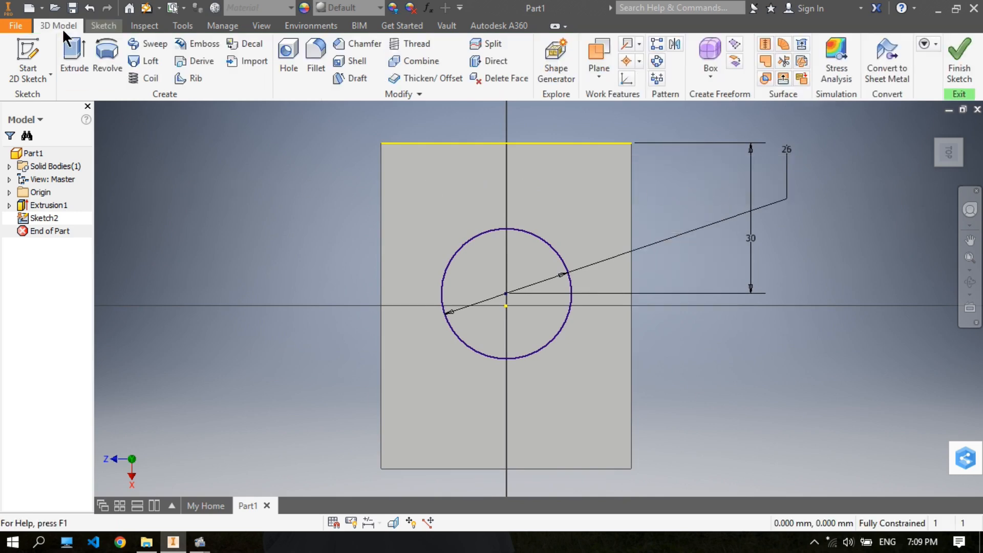
pyautogui.click(73, 66)
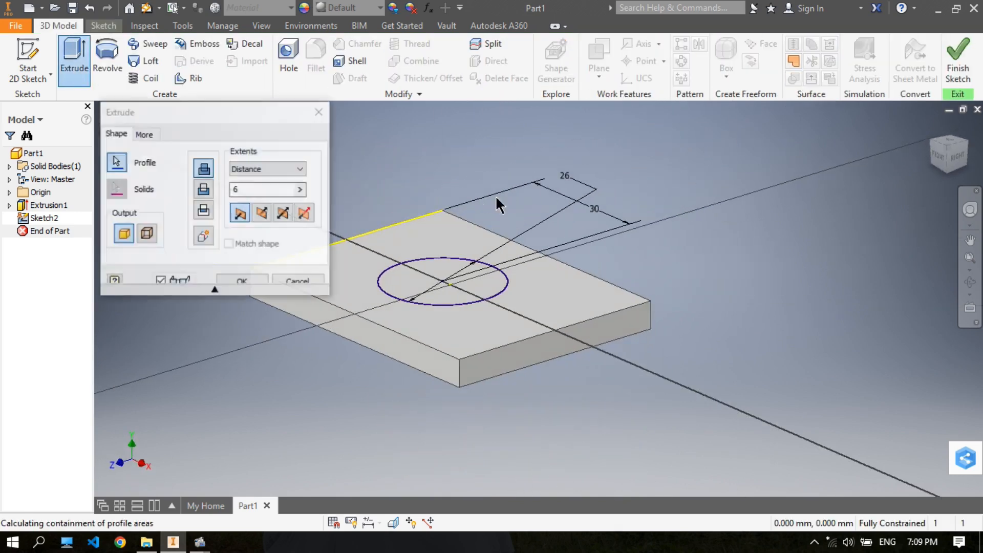
pyautogui.moveTo(619, 213); pyautogui.dragTo(867, 285, button='middle')
pyautogui.moveTo(254, 190); pyautogui.dragTo(226, 191)
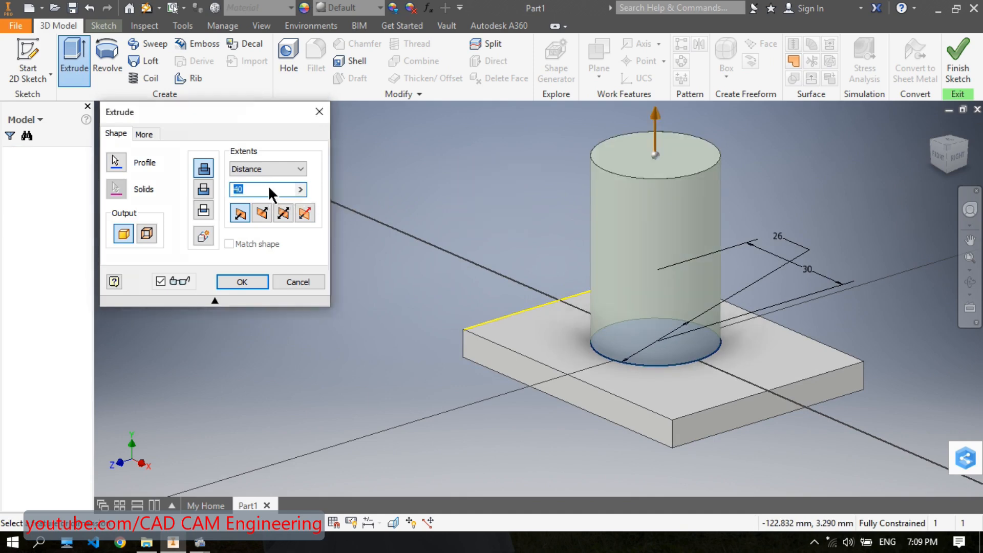
pyautogui.press('Return')
pyautogui.moveTo(810, 198); pyautogui.dragTo(607, 217, button='middle')
pyautogui.click(468, 310)
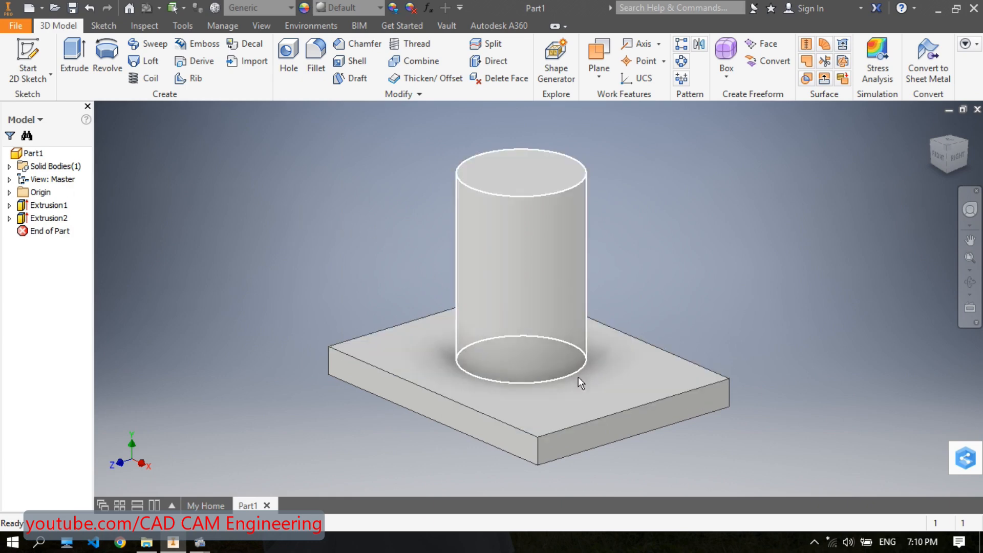
# - Start a sketch on the origin XY plane and slice the graphics at the sketch plane
pyautogui.click(10, 193)
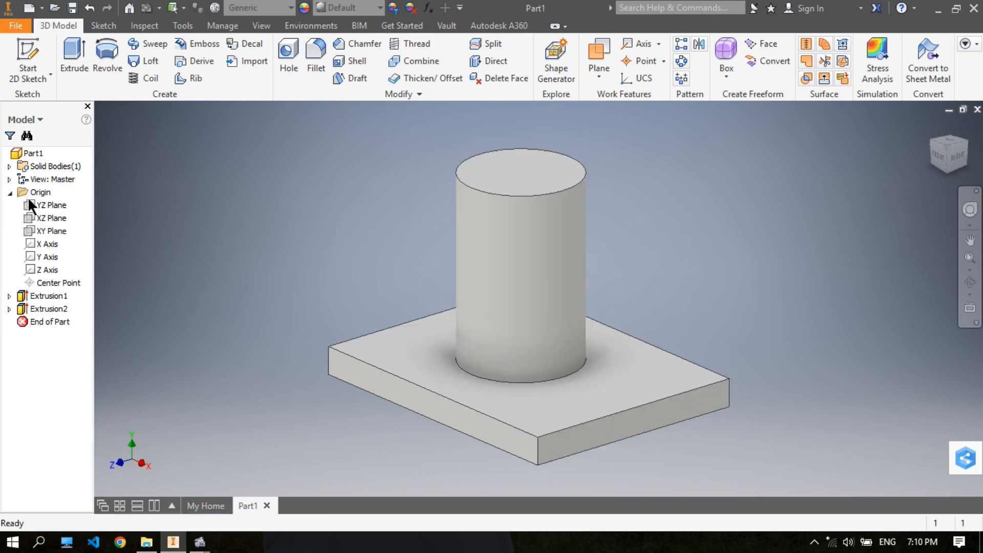
pyautogui.click(55, 230)
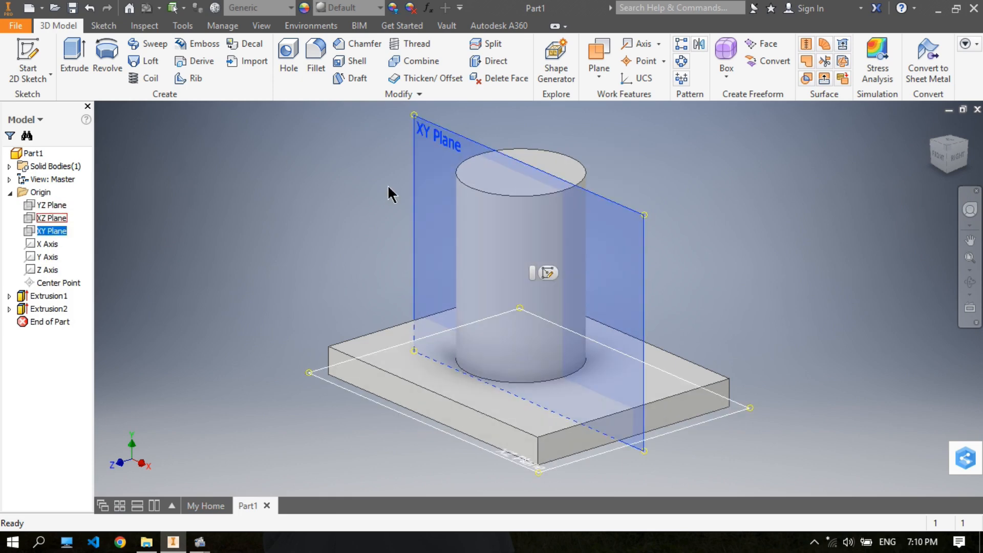
pyautogui.click(32, 47)
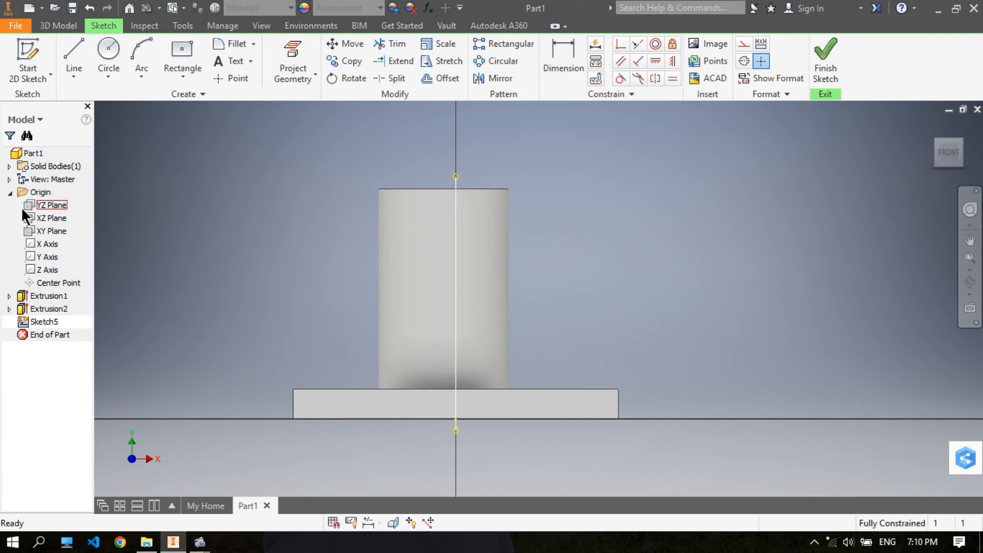
pyautogui.click(11, 194)
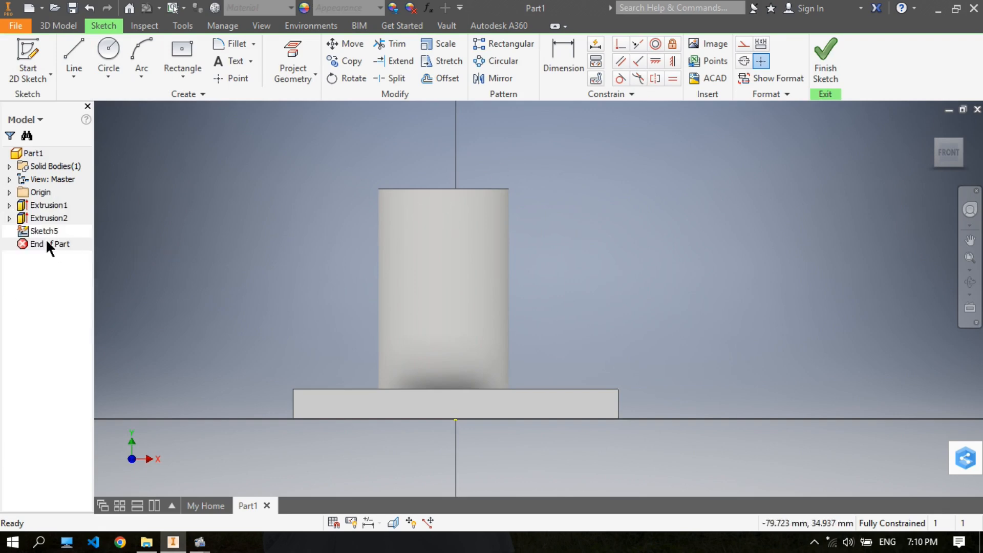
pyautogui.click(43, 218)
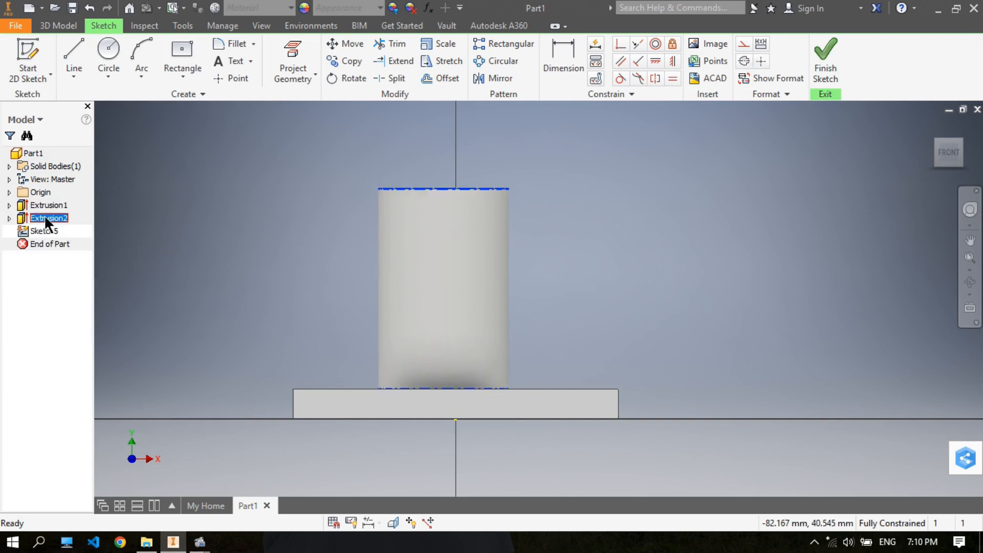
pyautogui.rightClick(45, 220)
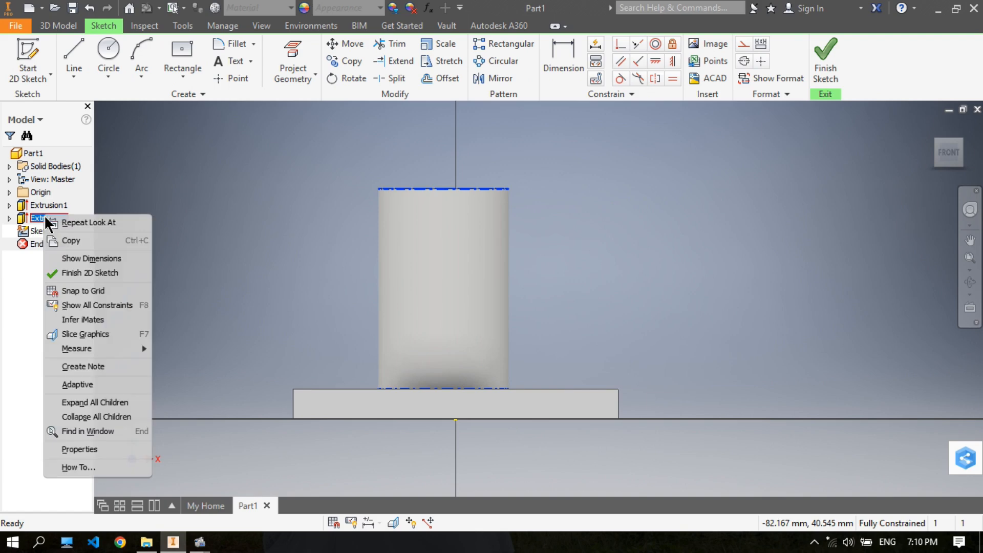
pyautogui.click(90, 338)
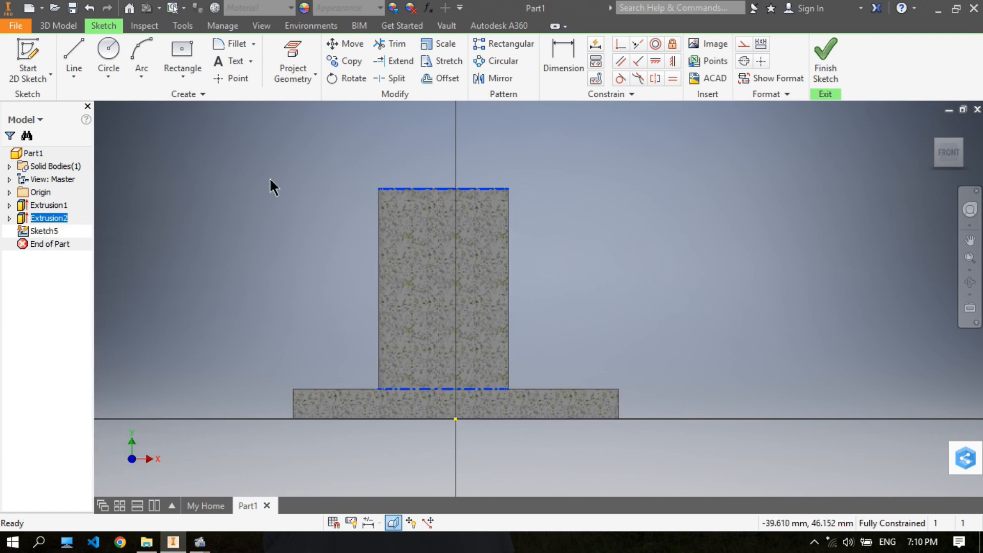
pyautogui.moveTo(405, 293); pyautogui.dragTo(399, 281, button='middle')
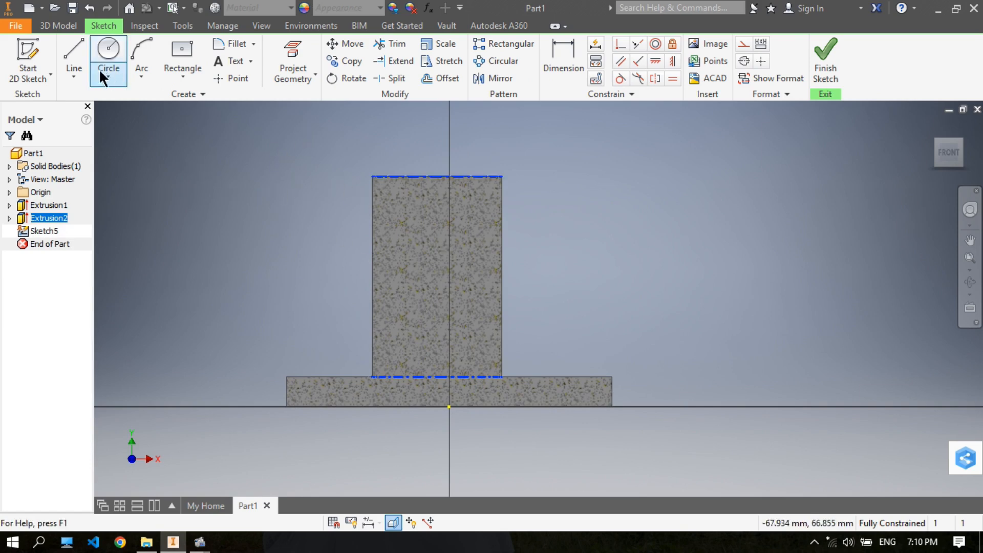
# - Draw a slanted line about 49 mm long at about 44° from the plate's top edge, up past the cylinder's positive X side
pyautogui.click(73, 53)
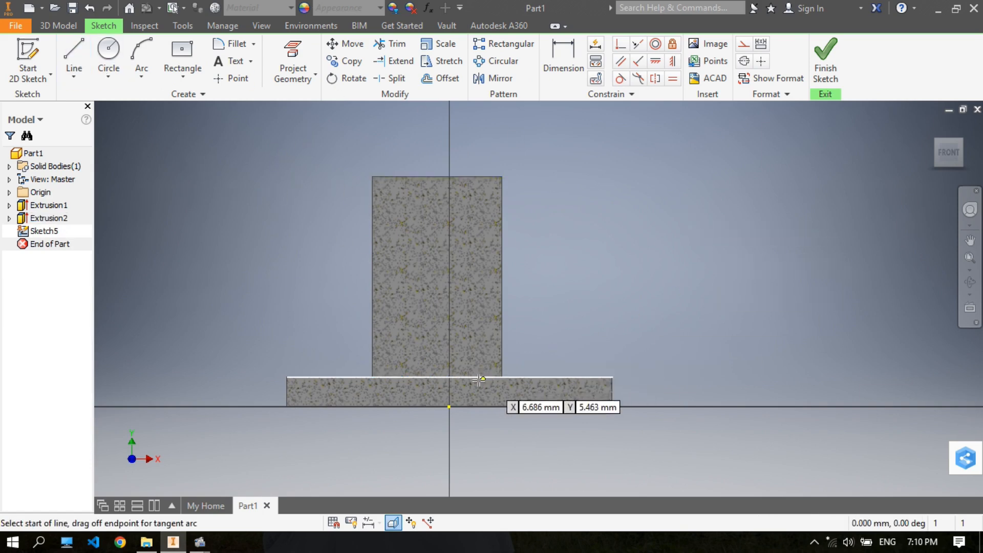
pyautogui.scroll(-3, 476, 367)
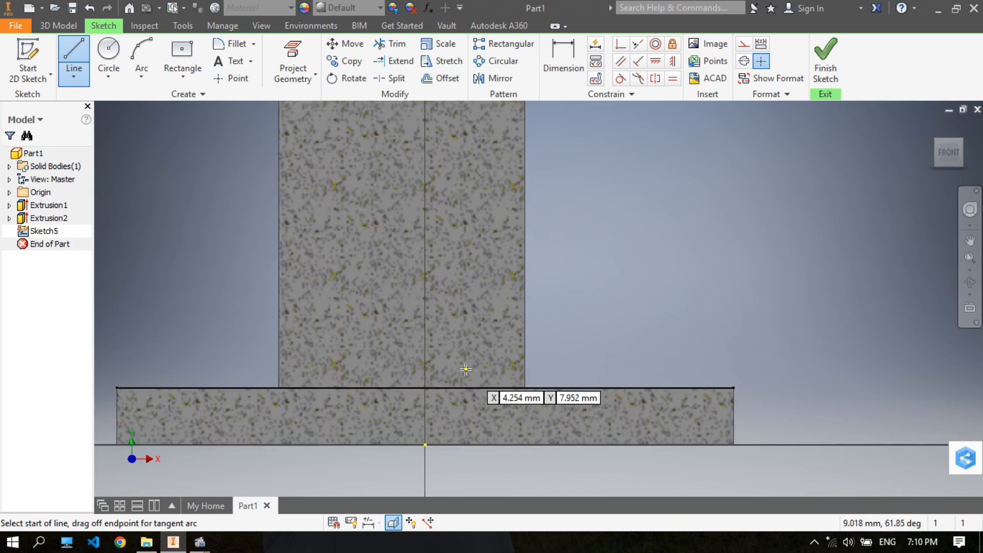
pyautogui.scroll(3, 465, 369)
pyautogui.click(458, 380)
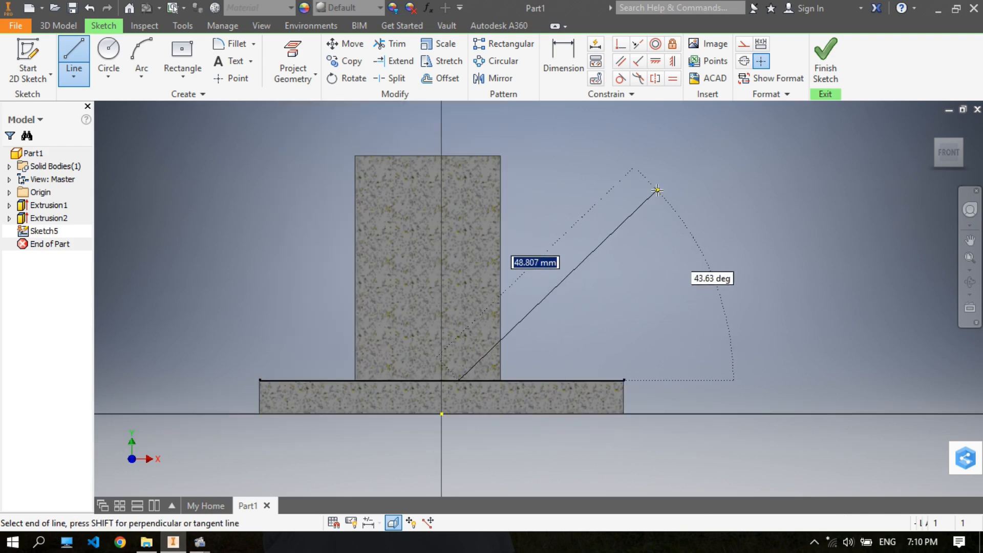
pyautogui.click(657, 189)
pyautogui.rightClick(658, 190)
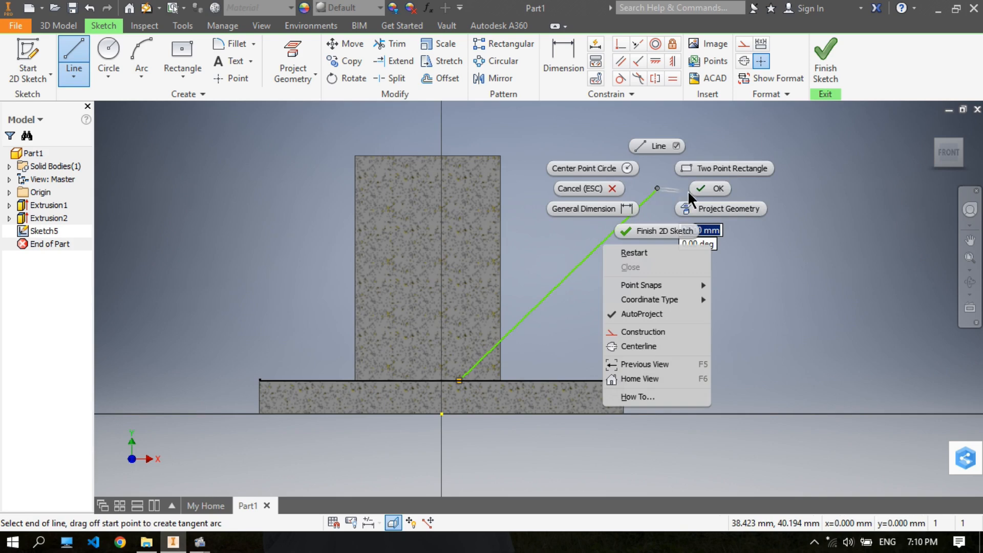
pyautogui.click(702, 188)
# - Dimension the angle between the plate's negative X side edge and the slanted line as 45°
pyautogui.click(577, 60)
pyautogui.click(576, 262)
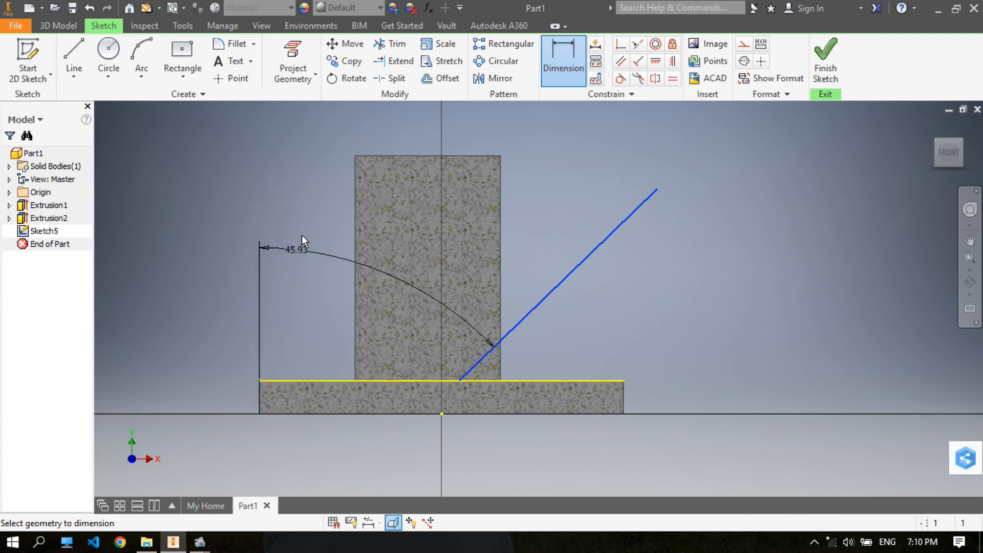
pyautogui.click(324, 175)
pyautogui.write('45')
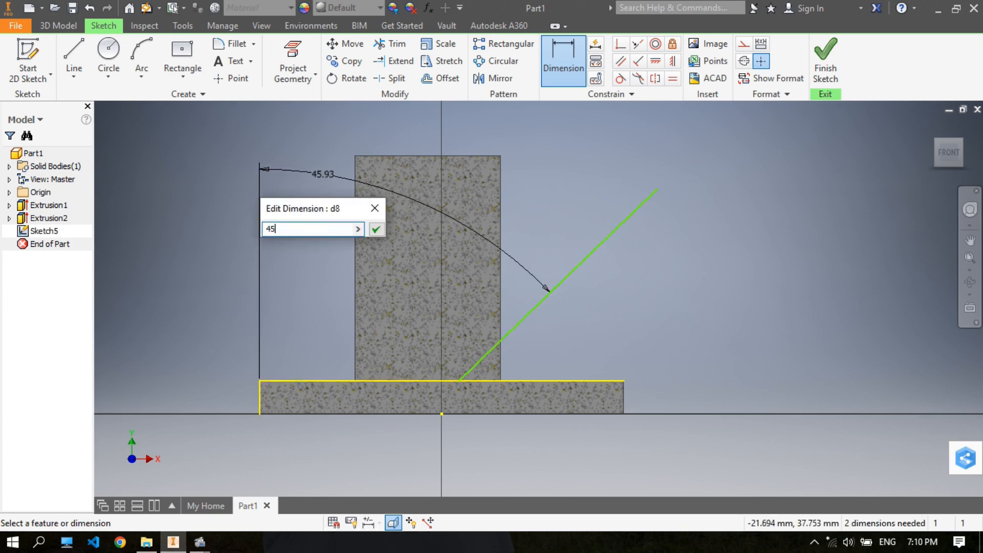
pyautogui.press('Return')
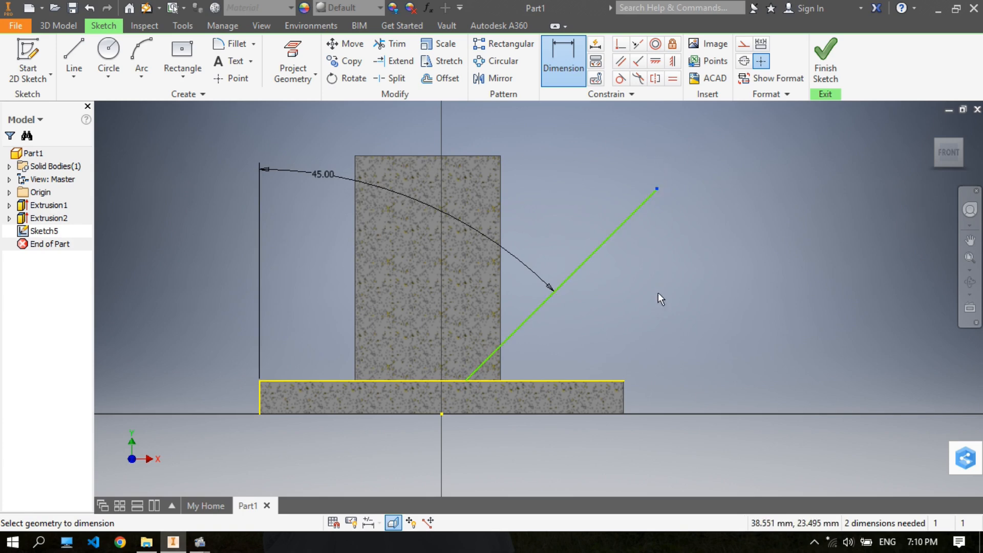
# - Dimension the height of the slanted line's upper end above the plate's top edge as 35 mm and end the dimensioning
pyautogui.click(621, 381)
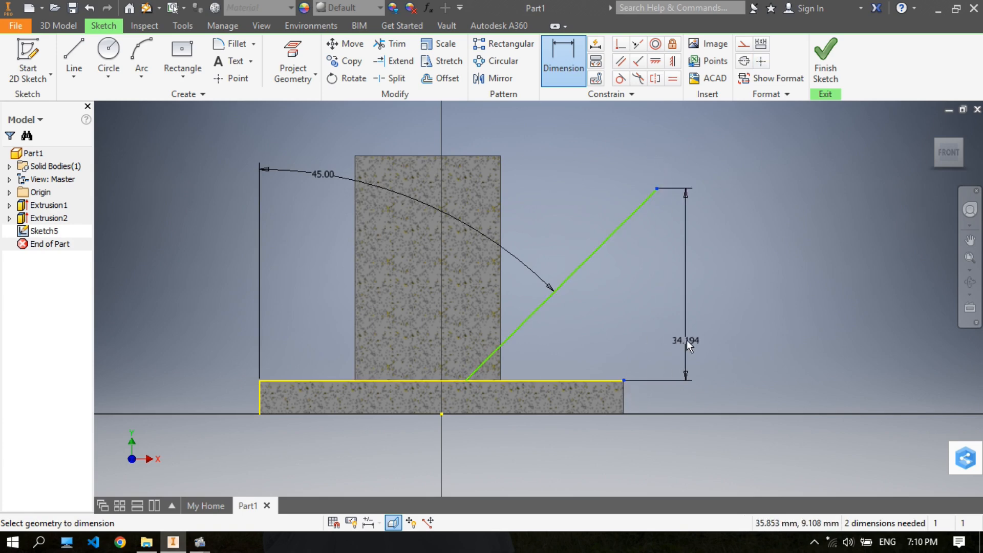
pyautogui.click(703, 292)
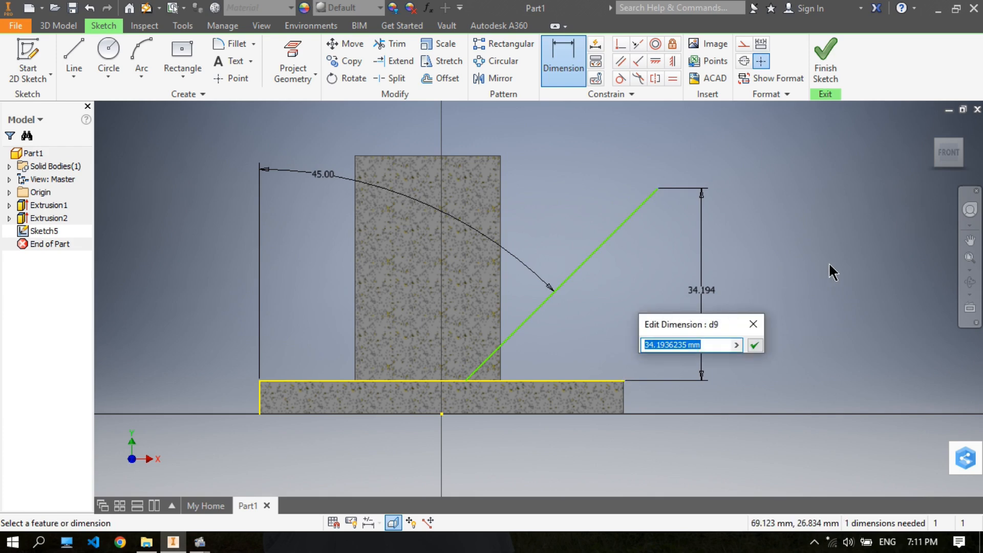
pyautogui.write('35')
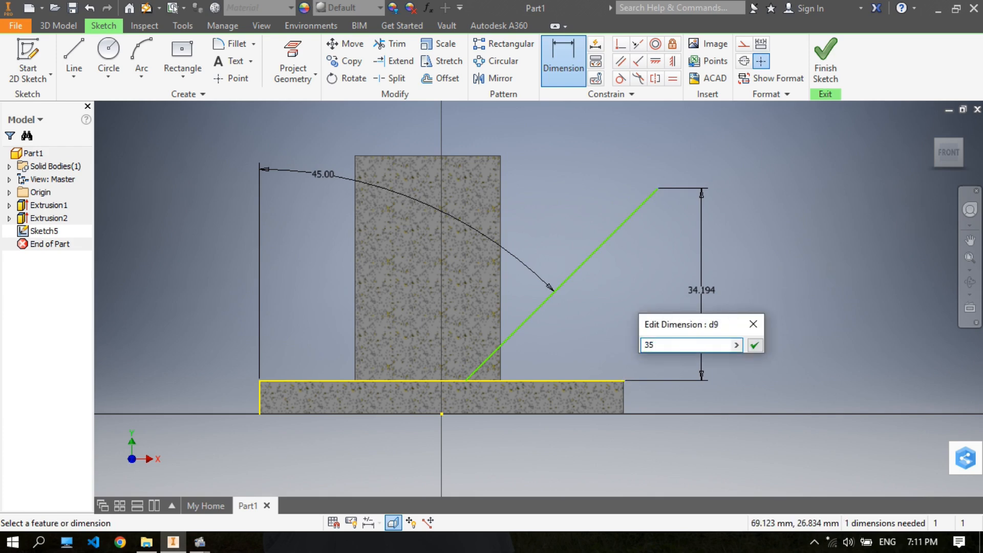
pyautogui.press('Return')
pyautogui.moveTo(795, 203); pyautogui.dragTo(781, 214, button='middle')
pyautogui.rightClick(800, 164)
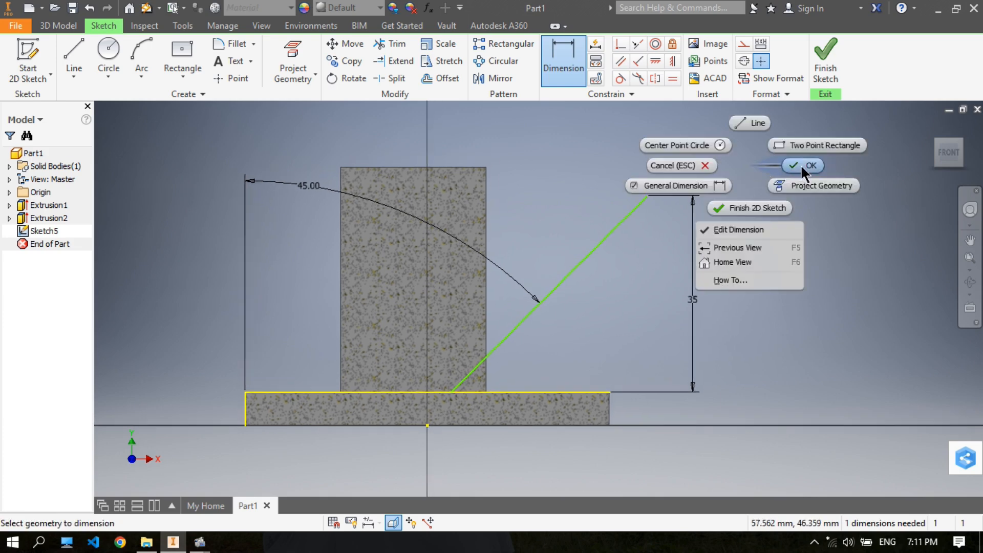
pyautogui.click(800, 165)
# - Dimension the slanted line's lower end 32.5 mm horizontally from the plate's negative X side edge and end the dimensioning
pyautogui.moveTo(524, 321)
pyautogui.mouseDown()
pyautogui.moveTo(550, 324)
pyautogui.moveTo(491, 325)
pyautogui.moveTo(557, 327)
pyautogui.moveTo(495, 323)
pyautogui.moveTo(548, 323)
pyautogui.moveTo(530, 324)
pyautogui.mouseUp()
pyautogui.scroll(-3, 483, 389)
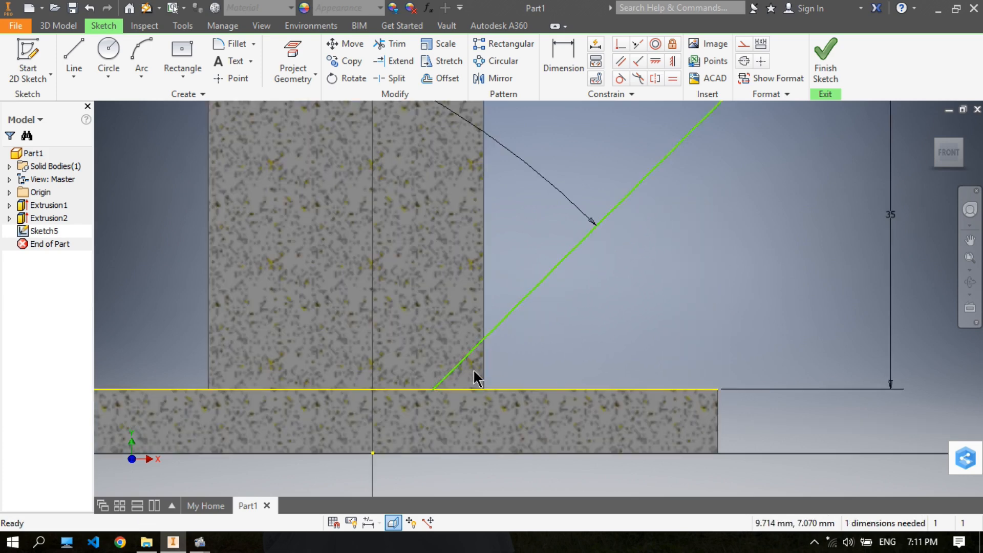
pyautogui.click(563, 53)
pyautogui.click(452, 340)
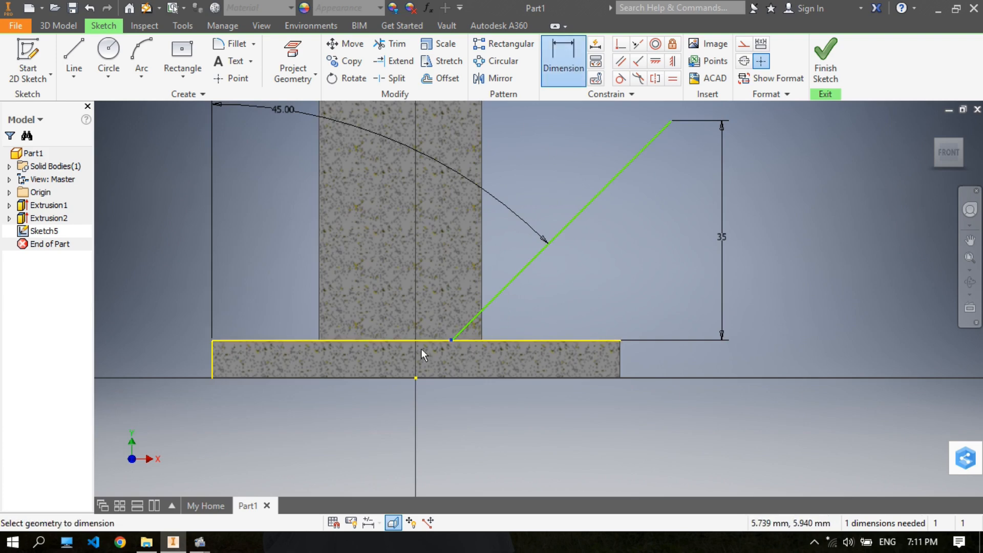
pyautogui.click(211, 357)
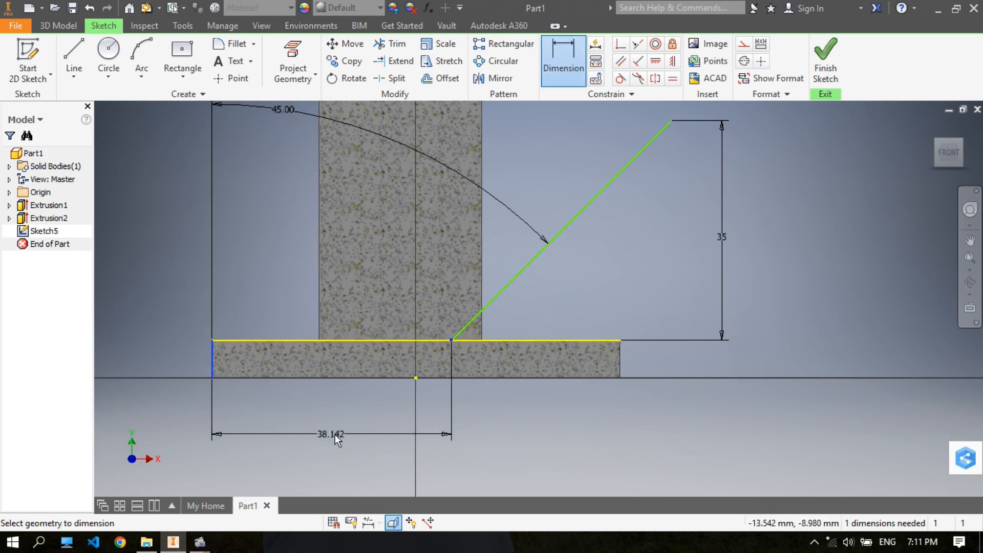
pyautogui.click(337, 435)
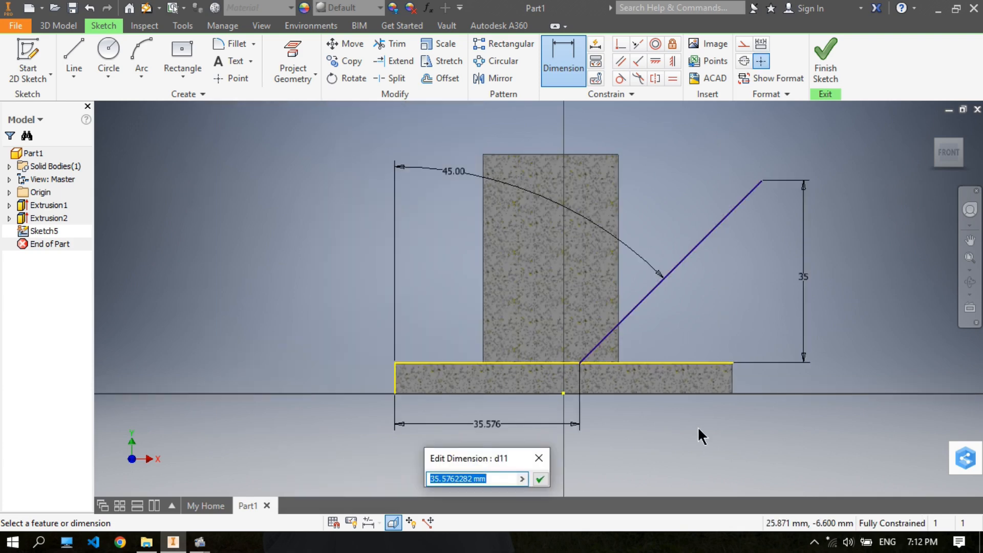
pyautogui.write('32.5')
pyautogui.press('Return')
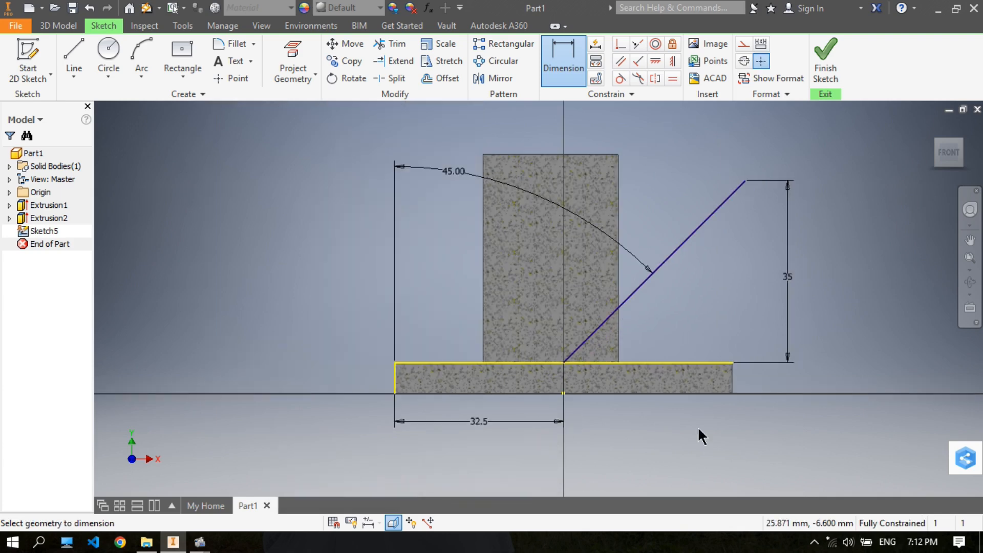
pyautogui.moveTo(763, 230); pyautogui.dragTo(739, 252, button='middle')
pyautogui.rightClick(828, 180)
pyautogui.click(865, 179)
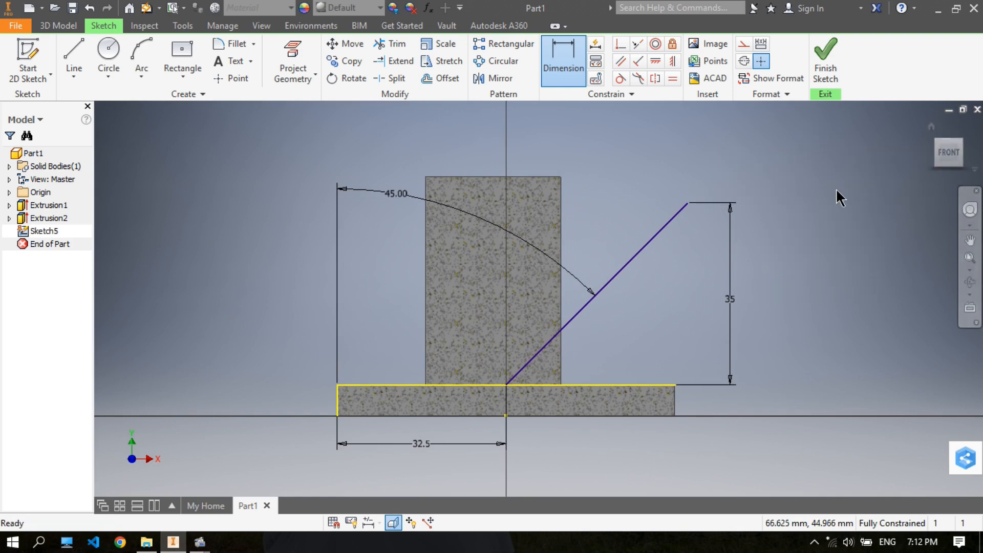
# - Draw a 13 mm line from the slanted line's upper end, sloping down at 45° away from the cylinder
pyautogui.click(74, 52)
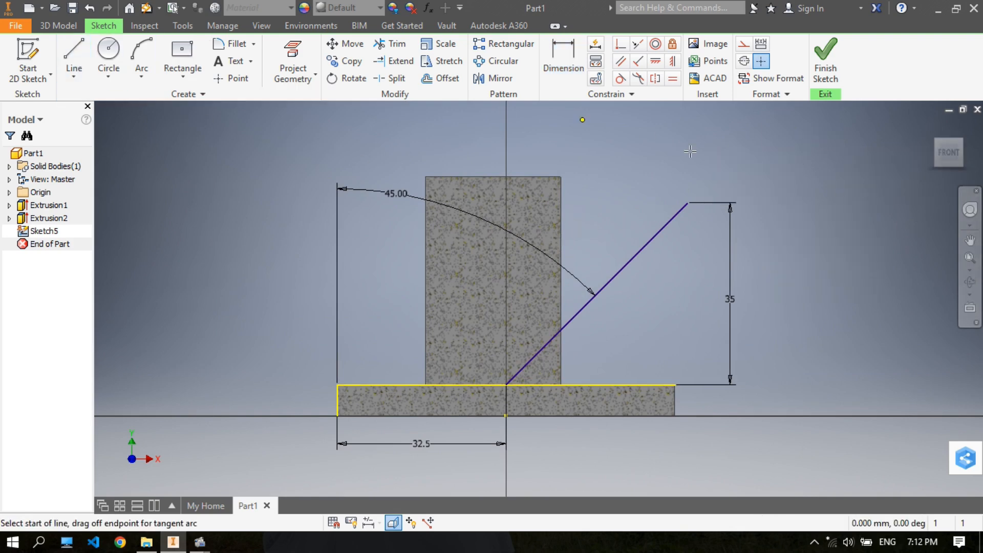
pyautogui.click(686, 203)
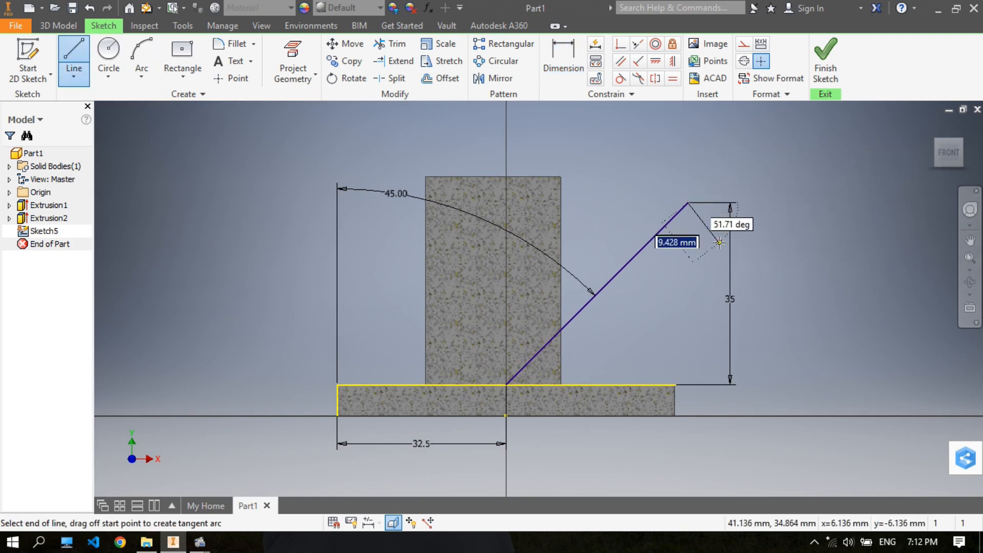
pyautogui.scroll(3, 723, 237)
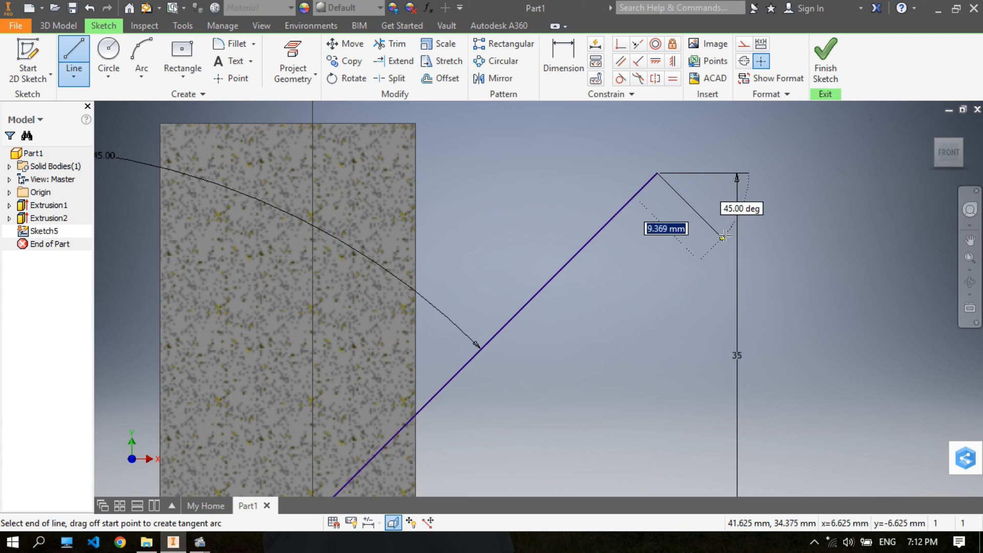
pyautogui.press('Return')
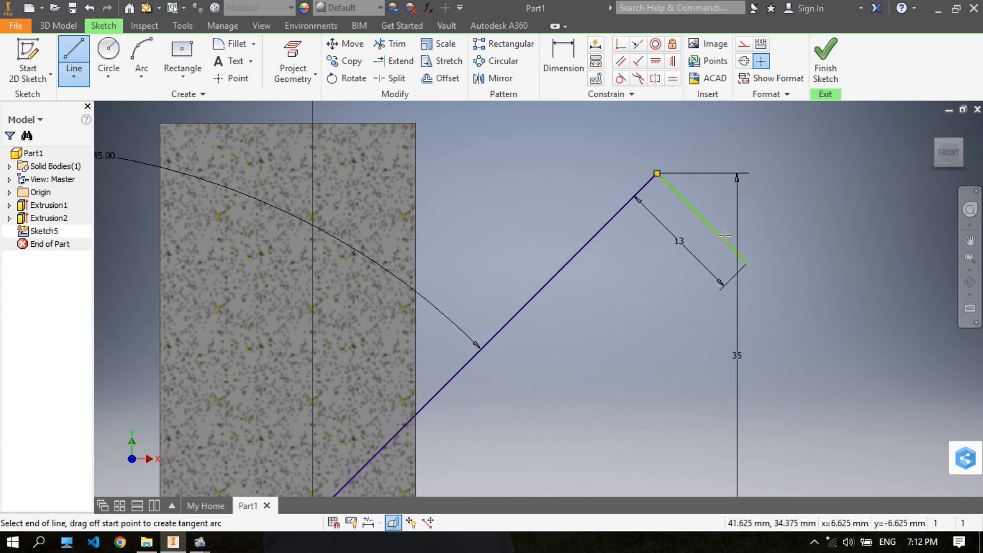
# - Draw a line parallel to the slanted line down past the plate's underside and close the outline at the slanted line's lower end
pyautogui.scroll(2, 646, 363)
pyautogui.scroll(-4, 646, 362)
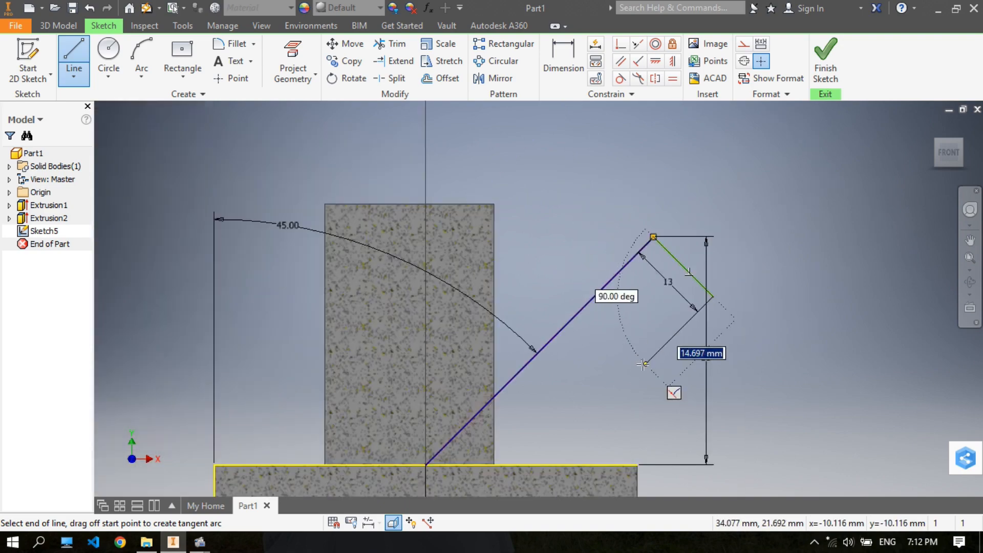
pyautogui.moveTo(647, 362); pyautogui.dragTo(719, 239, button='middle')
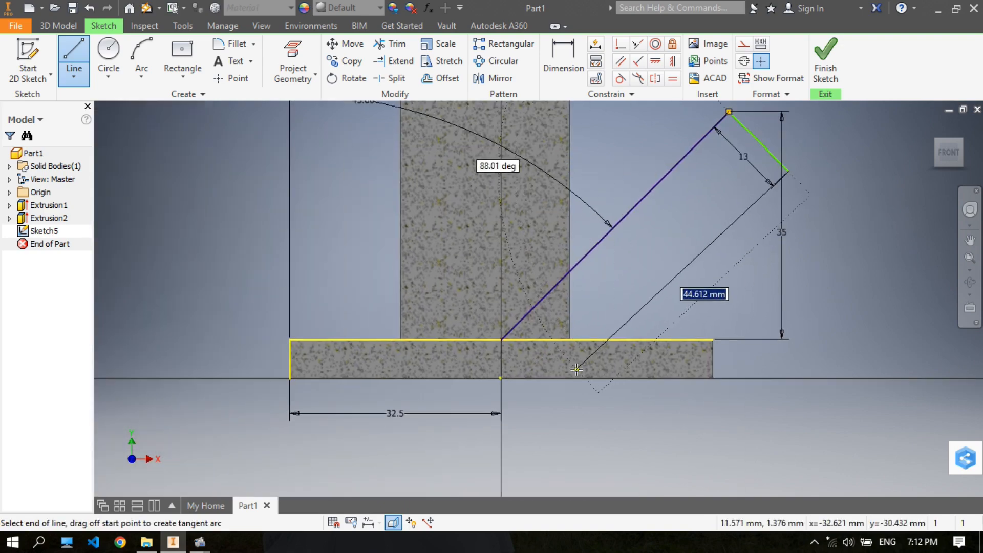
pyautogui.scroll(2, 556, 358)
pyautogui.scroll(-3, 555, 358)
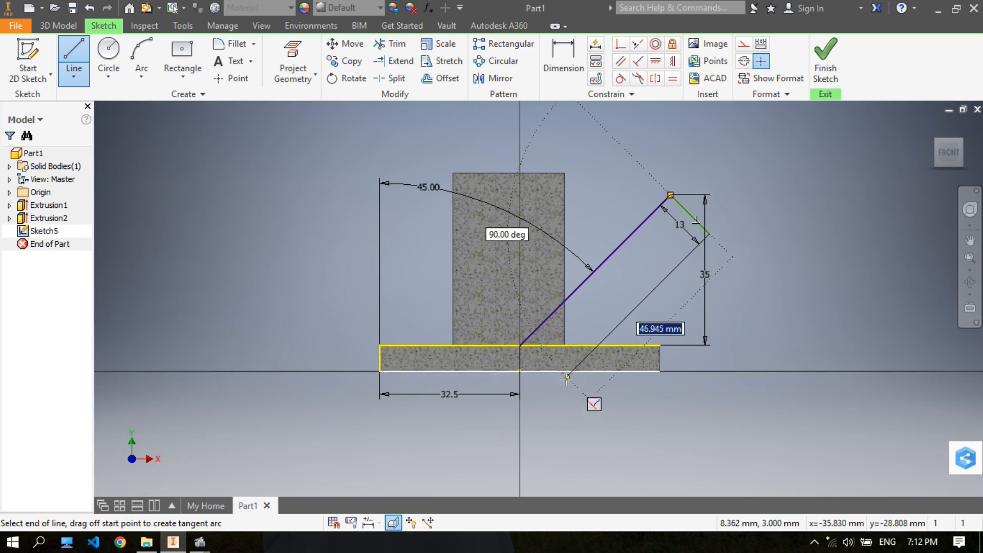
pyautogui.click(554, 390)
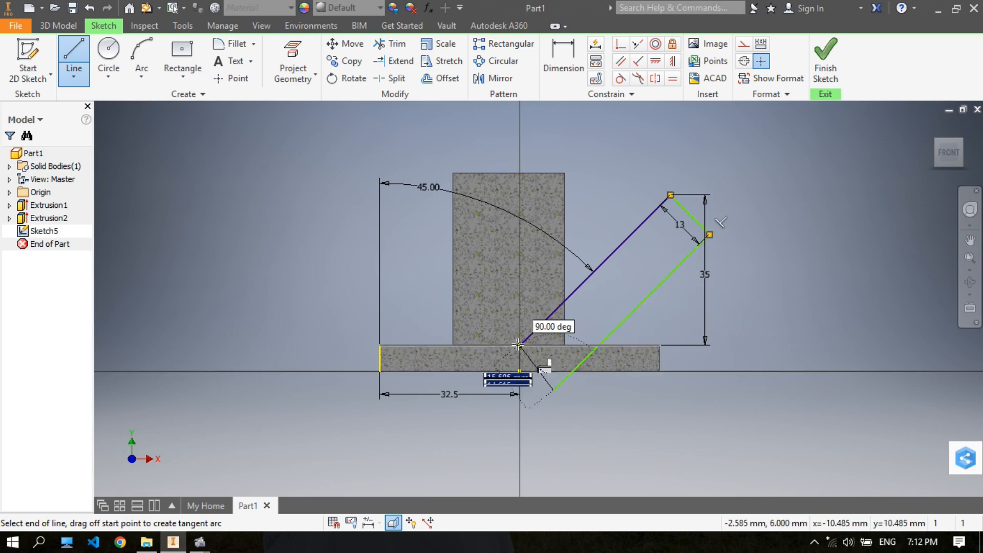
pyautogui.click(518, 345)
pyautogui.rightClick(519, 344)
pyautogui.click(576, 344)
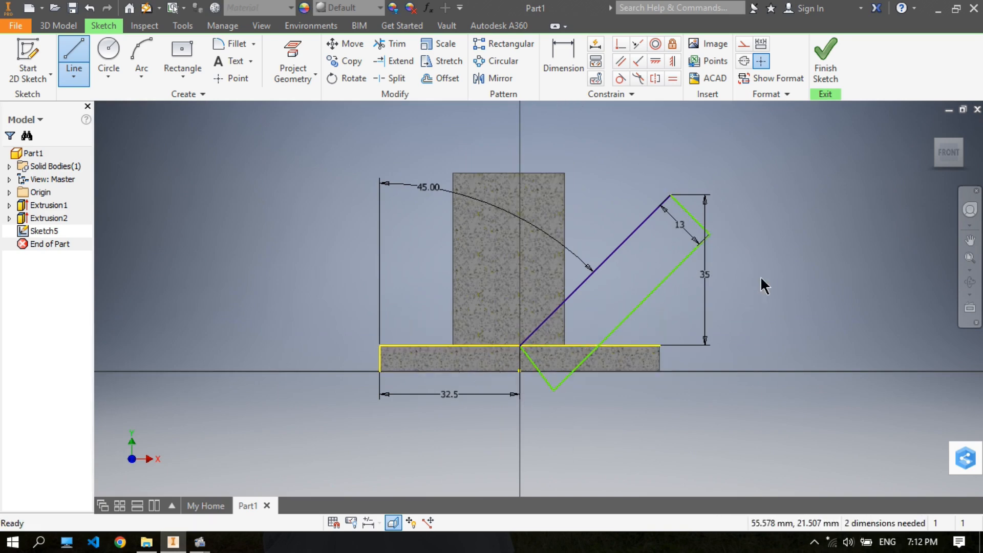
# - Make the 13 mm line perpendicular to the slanted line and the lower short line perpendicular to the long parallel line
pyautogui.scroll(3, 659, 217)
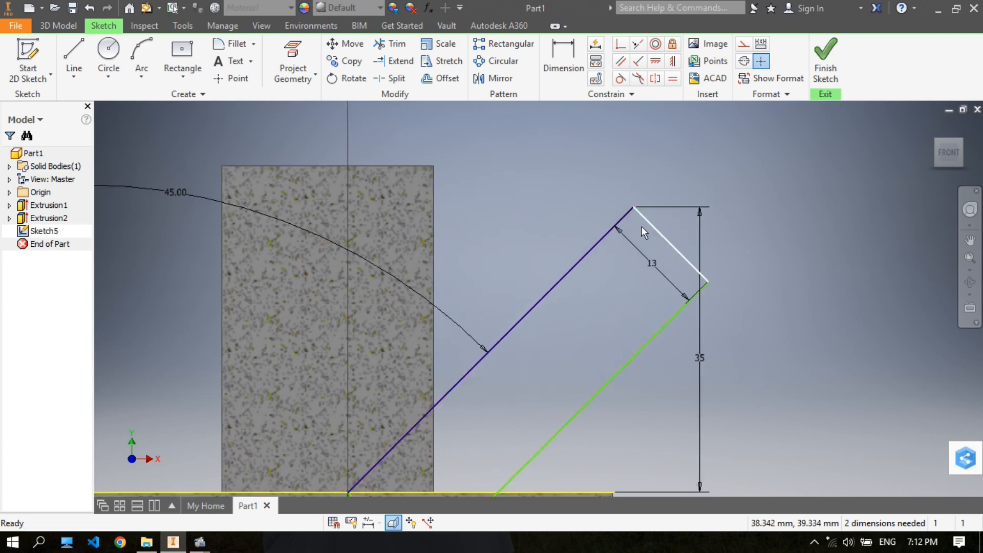
pyautogui.scroll(-2, 652, 225)
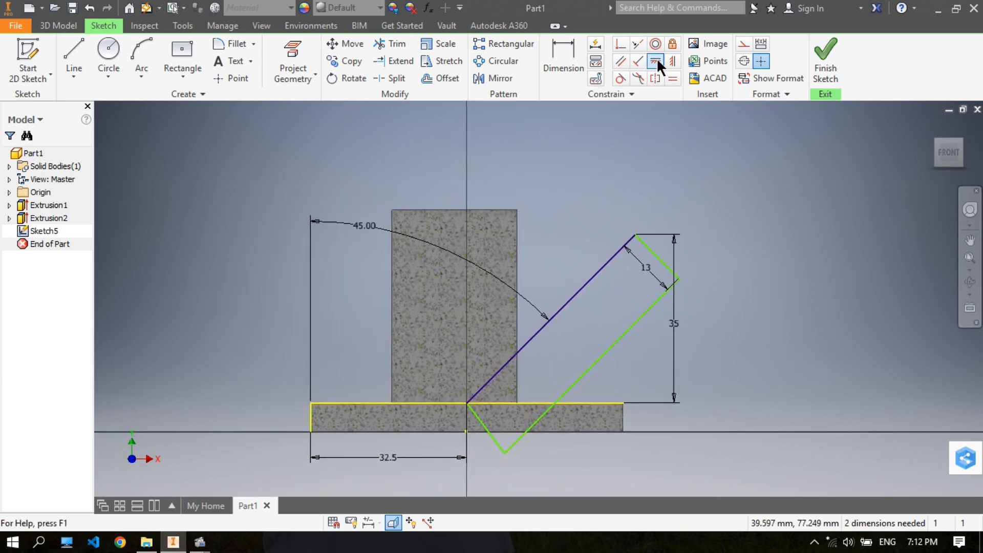
pyautogui.click(637, 62)
pyautogui.click(628, 243)
pyautogui.click(646, 245)
pyautogui.click(517, 441)
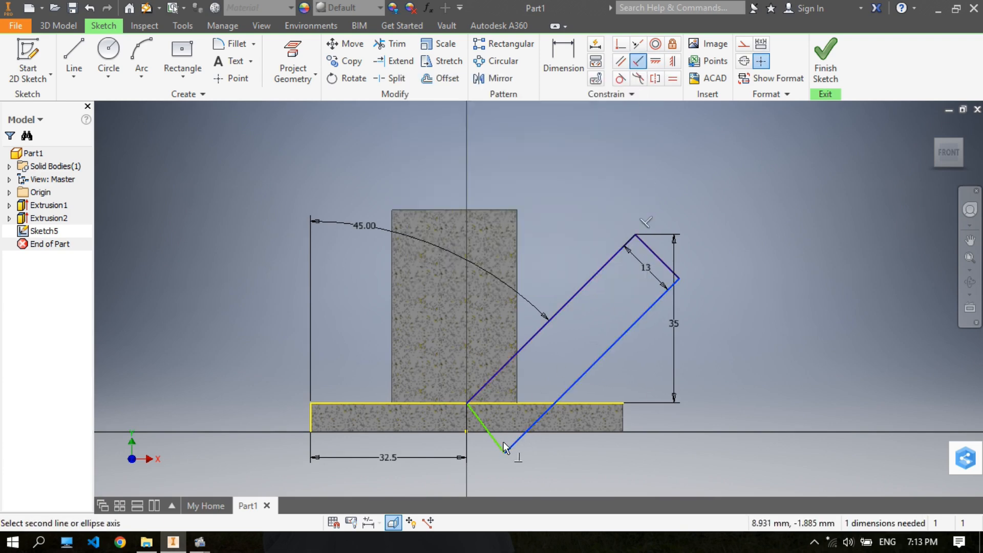
pyautogui.click(496, 442)
pyautogui.rightClick(763, 220)
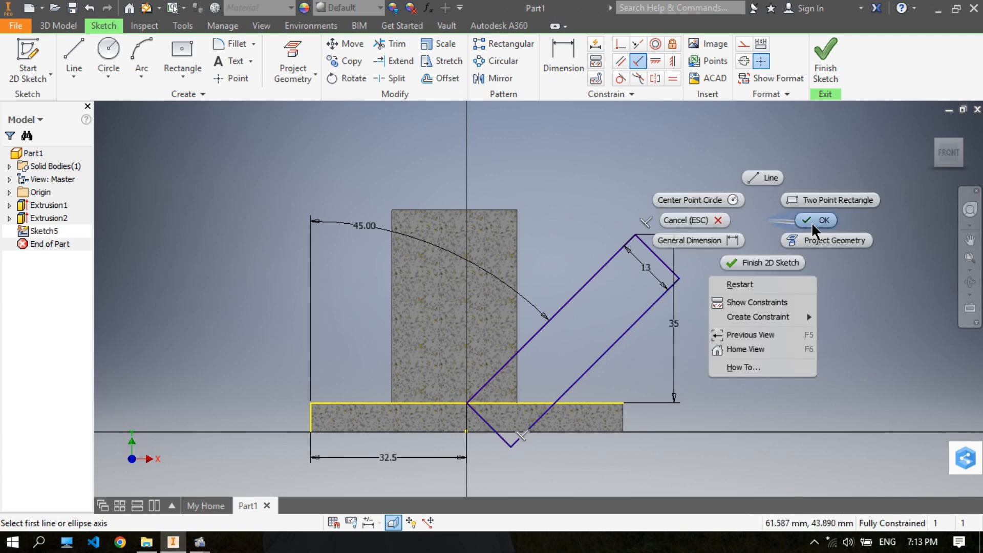
pyautogui.click(809, 224)
# - Revolve the slanted rectangle a full turn about the original slanted line and join it to the body
pyautogui.moveTo(579, 219); pyautogui.dragTo(615, 223, button='middle')
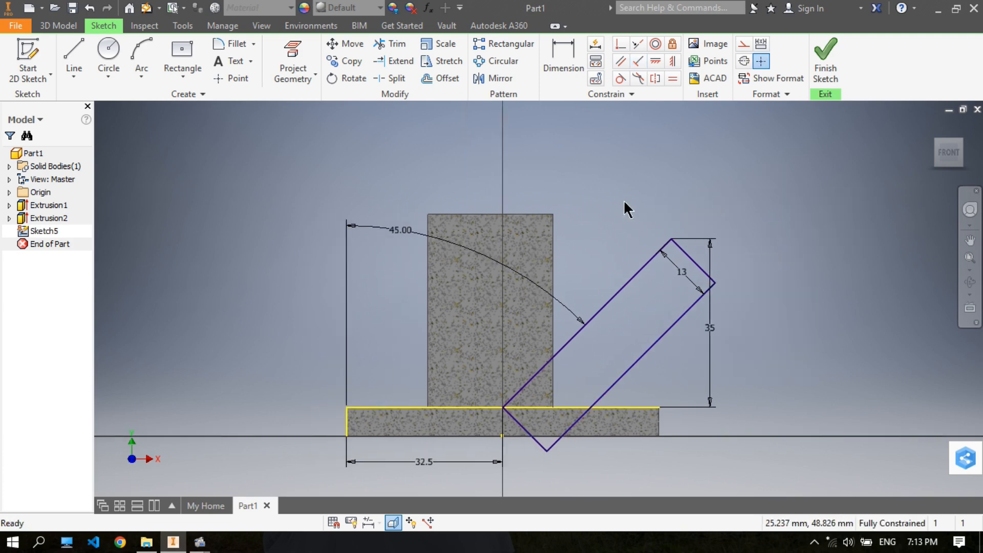
pyautogui.click(62, 27)
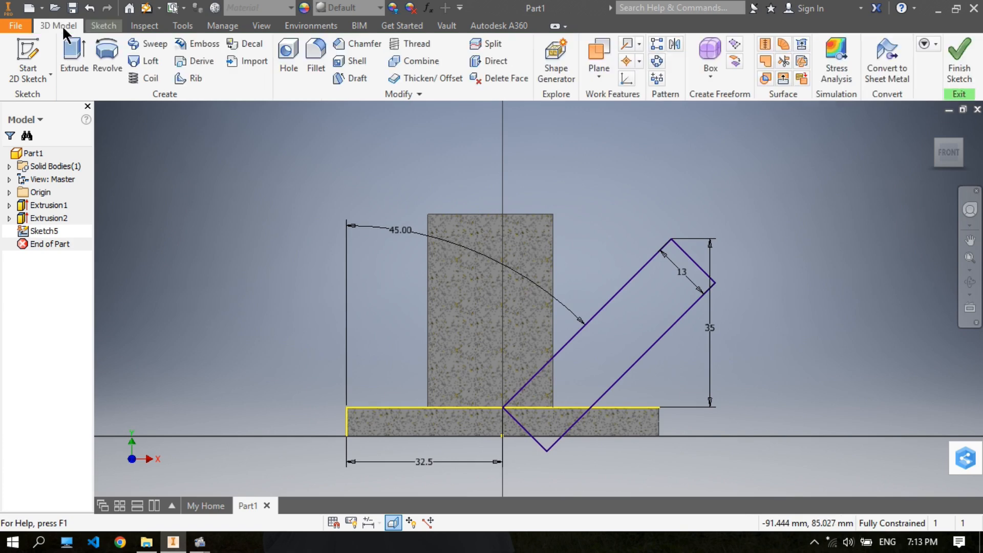
pyautogui.click(109, 61)
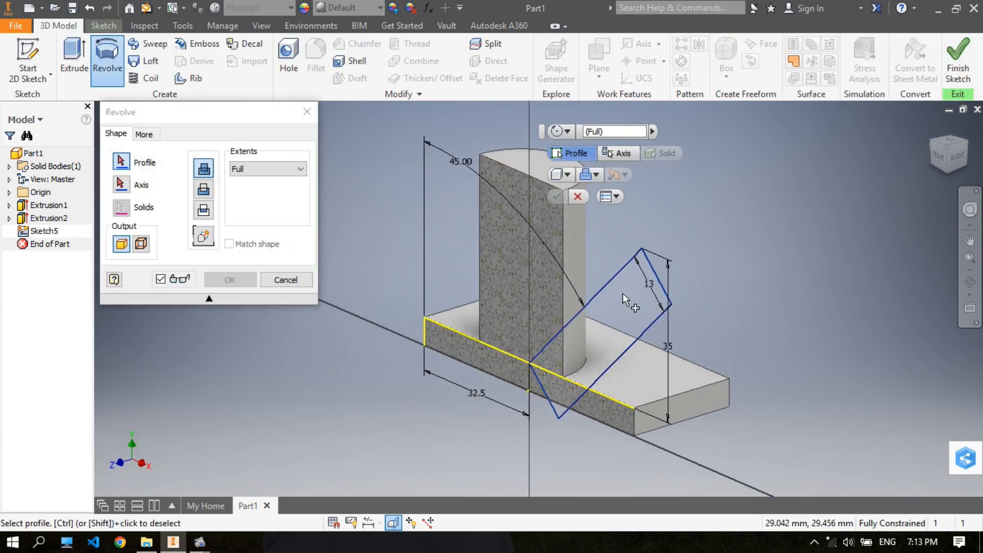
pyautogui.click(622, 293)
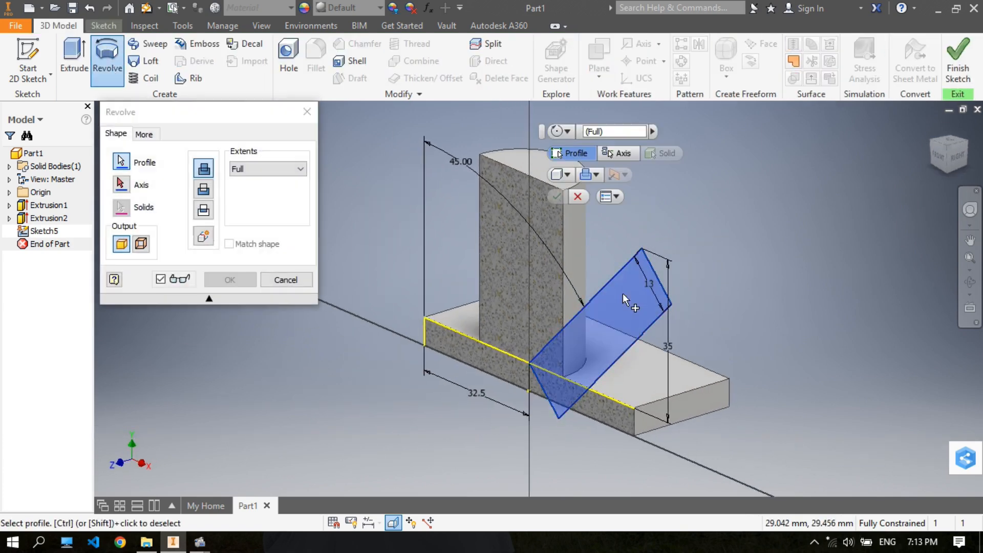
pyautogui.click(122, 165)
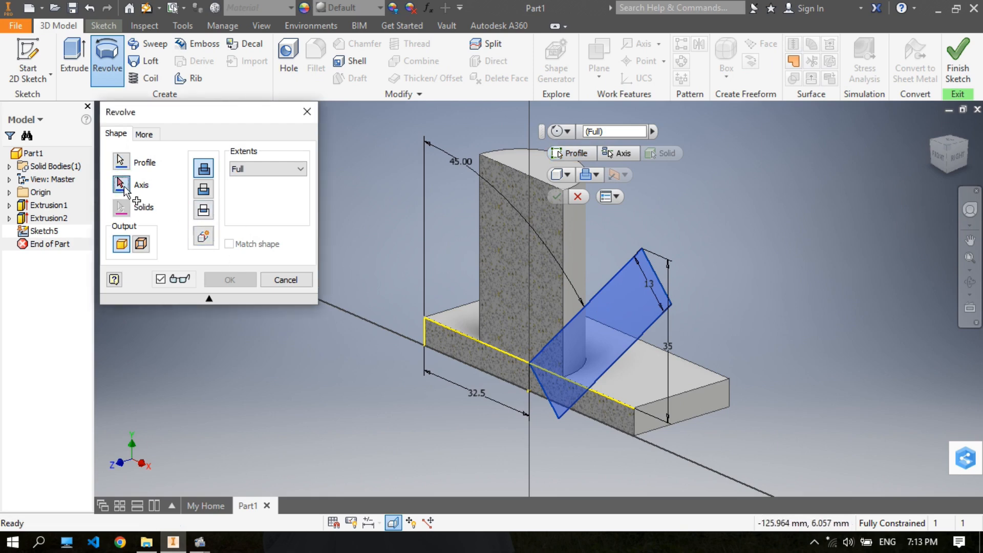
pyautogui.click(123, 185)
pyautogui.click(609, 283)
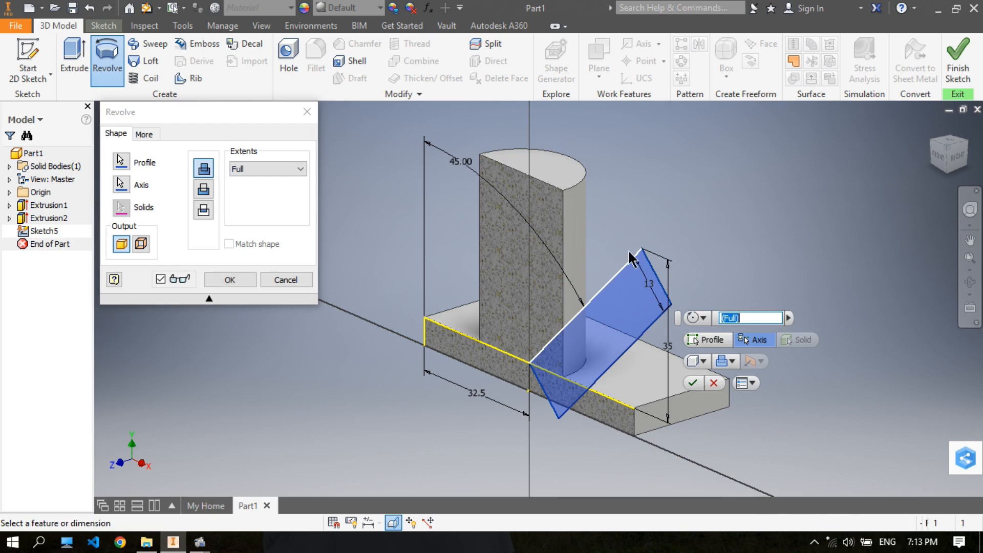
pyautogui.press('F2')
pyautogui.moveTo(750, 183); pyautogui.dragTo(750, 190, button='middle')
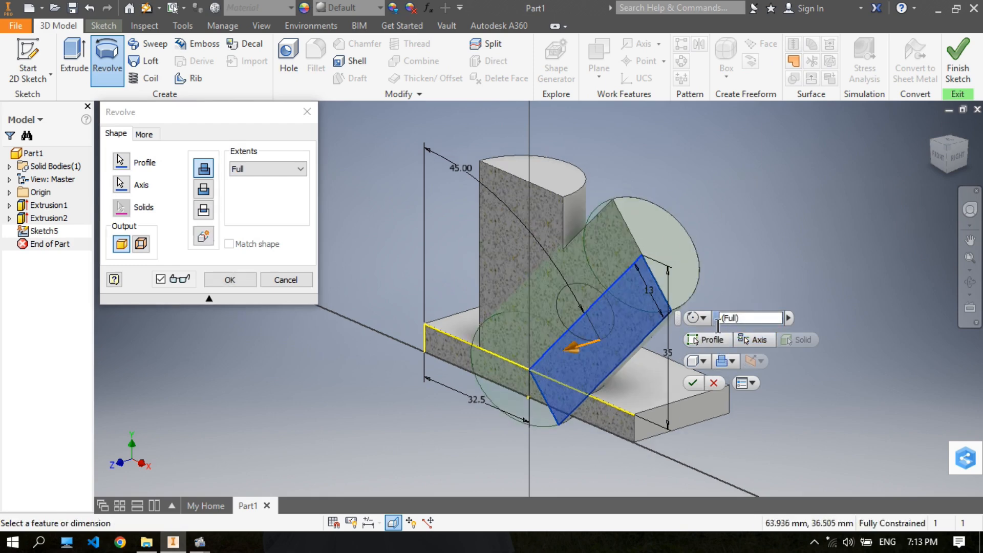
pyautogui.click(694, 382)
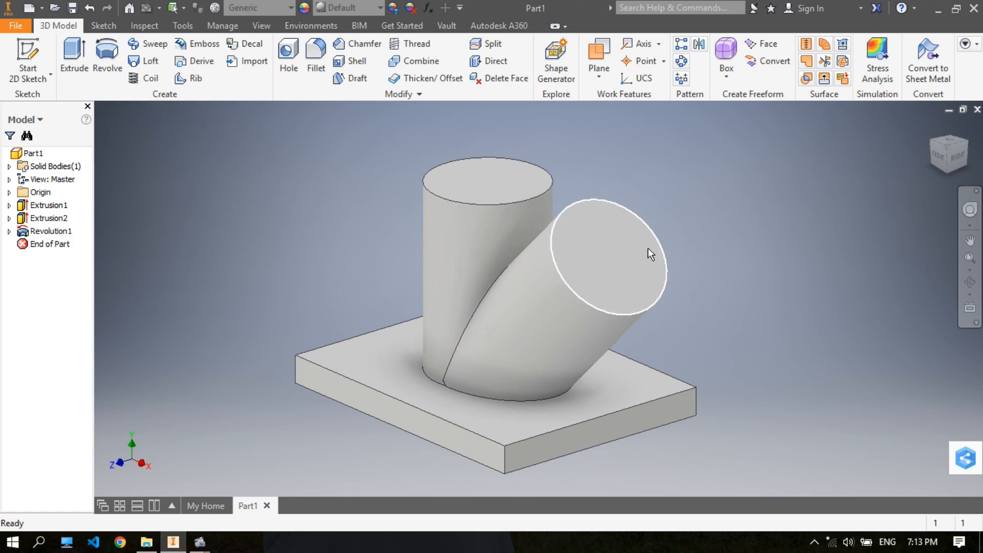
# - Sketch a rectangle on the plate's front side face, from its negative X bottom corner down and past the plate's positive X side
pyautogui.keyDown('shift'); pyautogui.moveTo(653, 244); pyautogui.dragTo(622, 279, button='middle'); pyautogui.keyUp('shift')
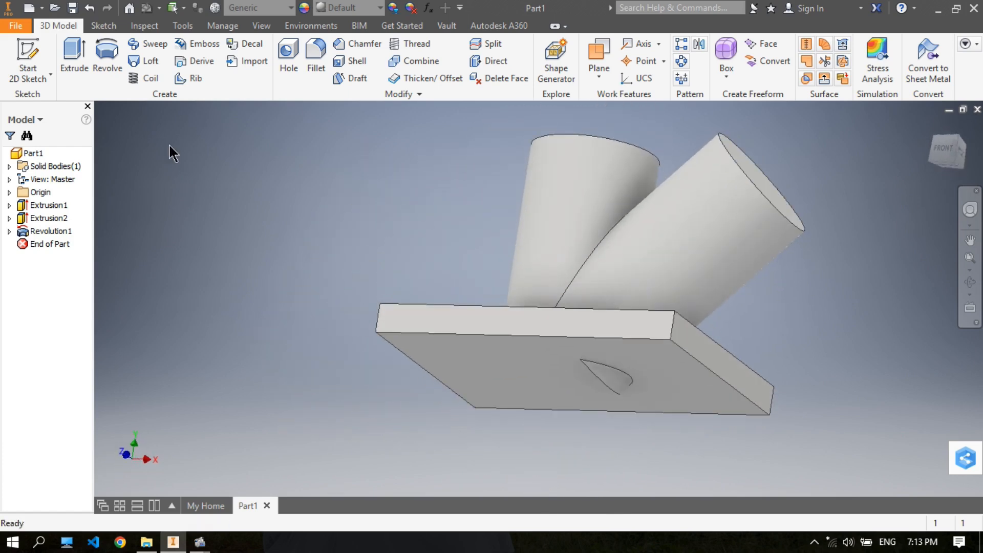
pyautogui.click(26, 52)
pyautogui.click(431, 307)
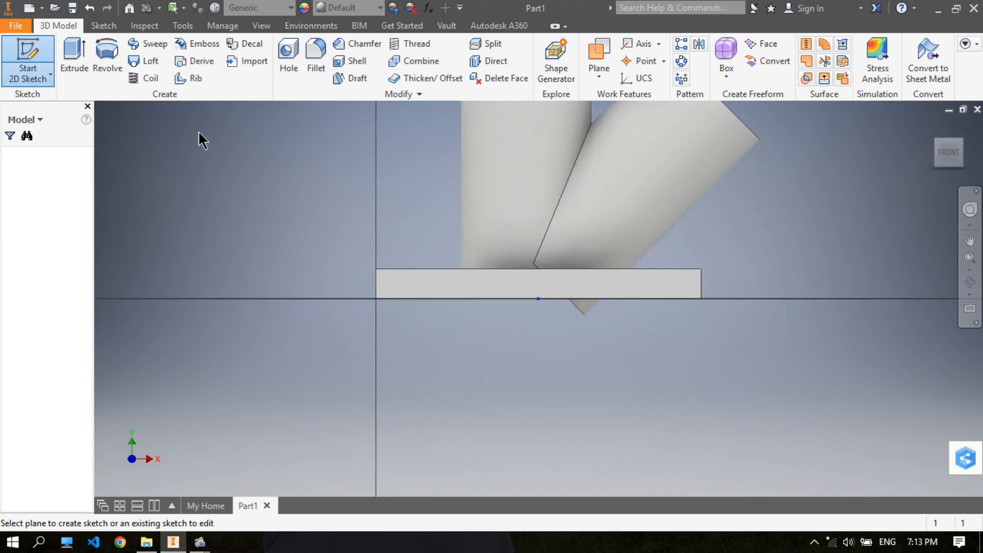
pyautogui.click(184, 75)
pyautogui.click(172, 98)
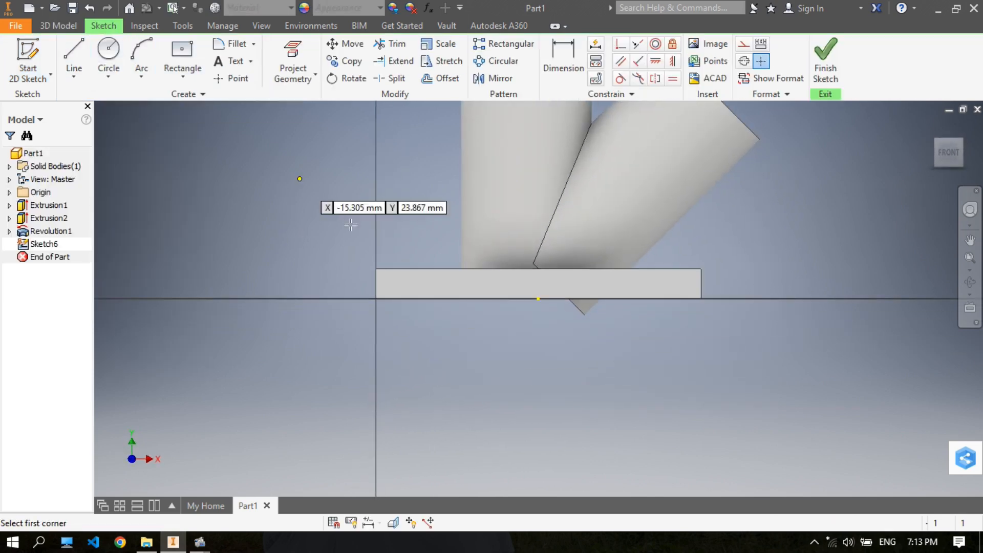
pyautogui.click(376, 299)
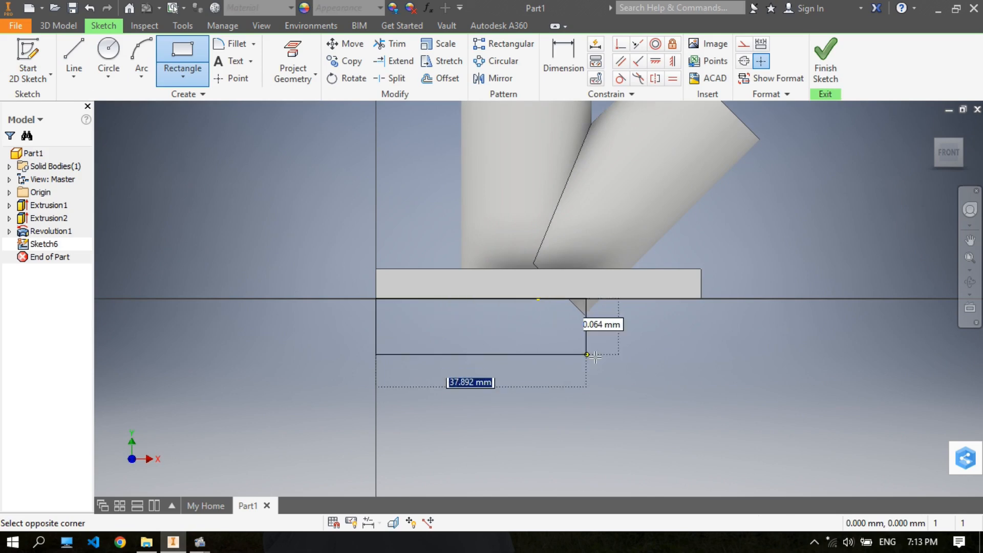
pyautogui.click(724, 397)
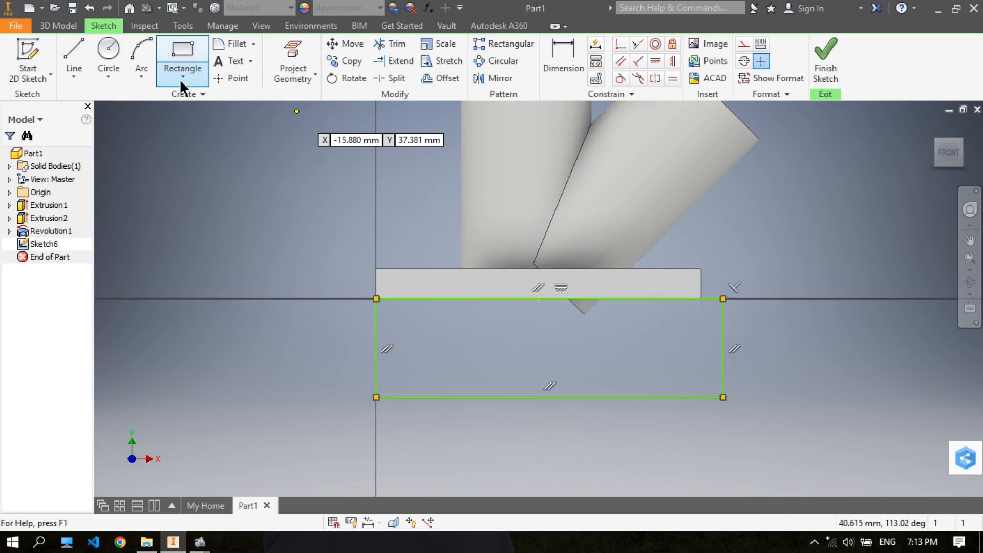
# - Extrude the rectangle beneath the plate as a 40 mm cut in the reversed direction to trim the protruding cylinder corner
pyautogui.click(59, 26)
pyautogui.click(75, 56)
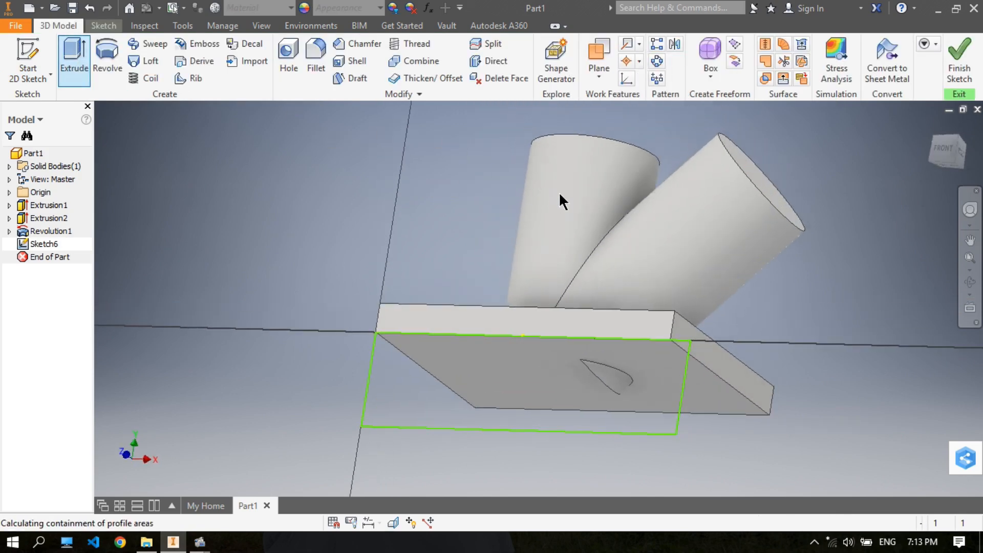
pyautogui.moveTo(511, 175); pyautogui.dragTo(495, 149, button='middle')
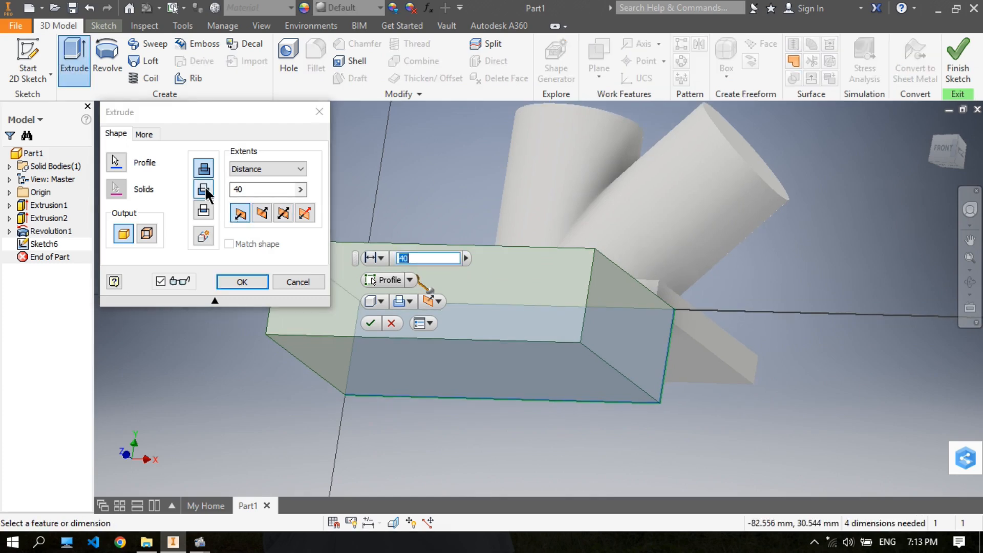
pyautogui.click(203, 189)
pyautogui.click(262, 213)
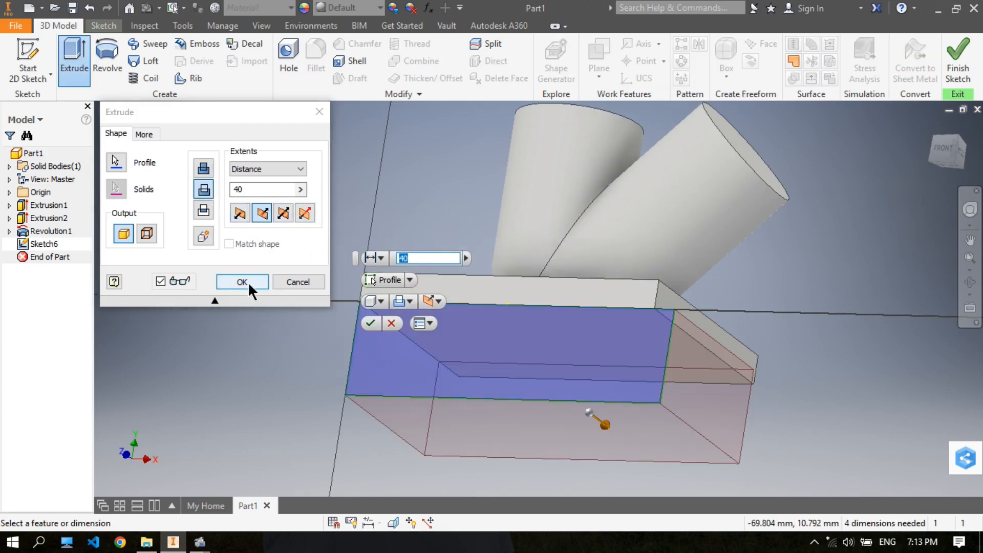
pyautogui.click(242, 281)
# - On the plate's front side face, sketch a stepped line from the negative X upper corner: about 14 mm up, 11 mm across, 7 mm down, then across again
pyautogui.keyDown('shift'); pyautogui.moveTo(708, 235); pyautogui.dragTo(687, 279, button='middle'); pyautogui.keyUp('shift')
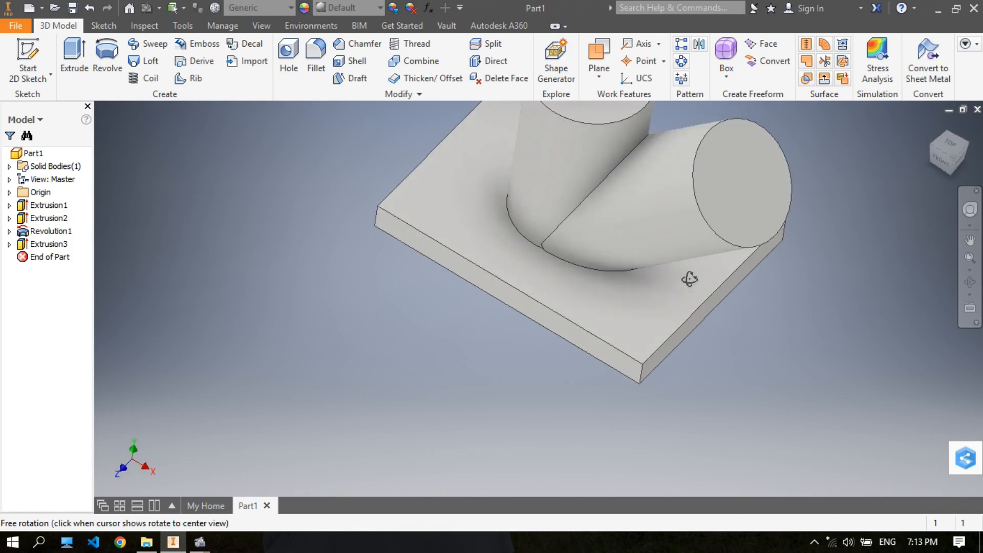
pyautogui.moveTo(606, 240); pyautogui.dragTo(592, 345, button='middle')
pyautogui.keyDown('shift'); pyautogui.moveTo(591, 306); pyautogui.dragTo(609, 267, button='middle'); pyautogui.keyUp('shift')
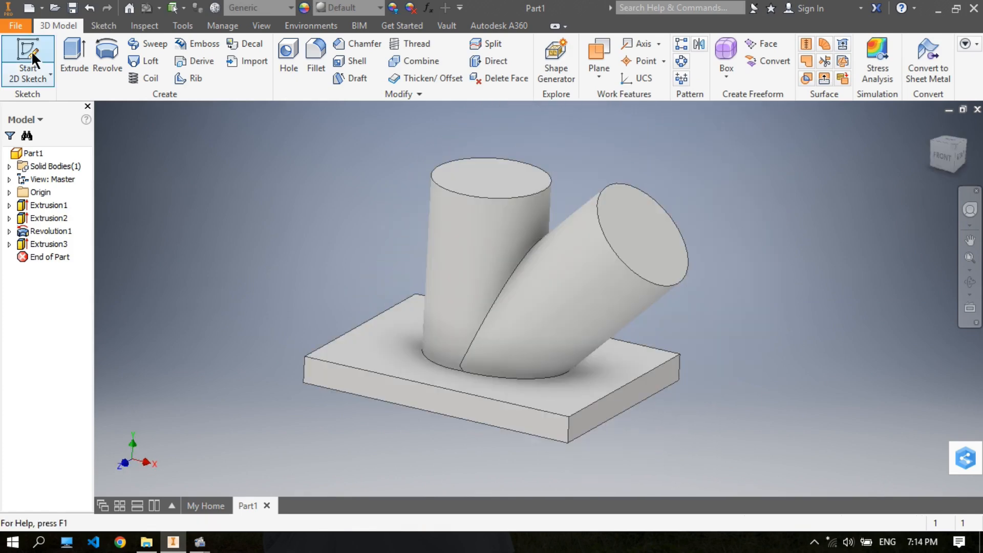
pyautogui.click(31, 51)
pyautogui.click(353, 369)
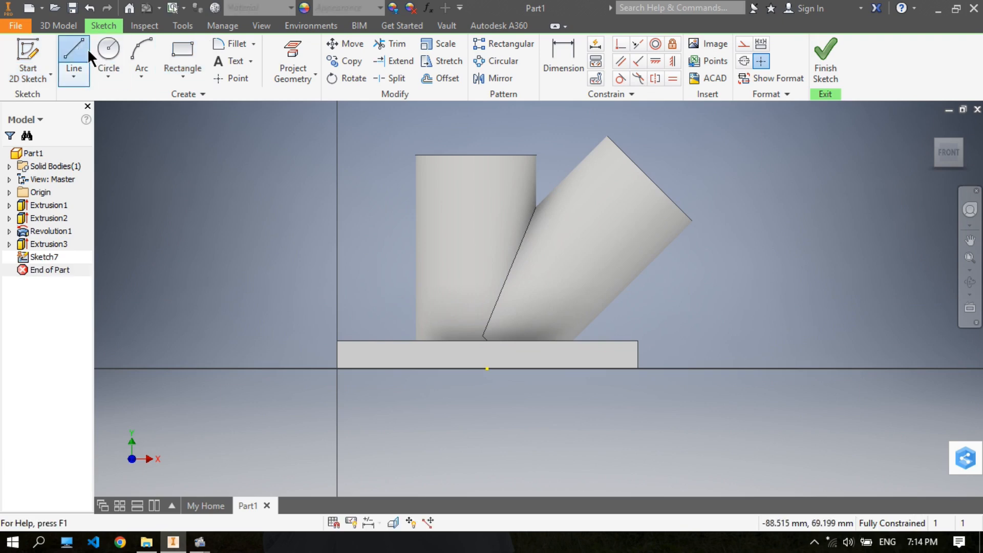
pyautogui.click(87, 49)
pyautogui.scroll(3, 359, 299)
pyautogui.click(315, 376)
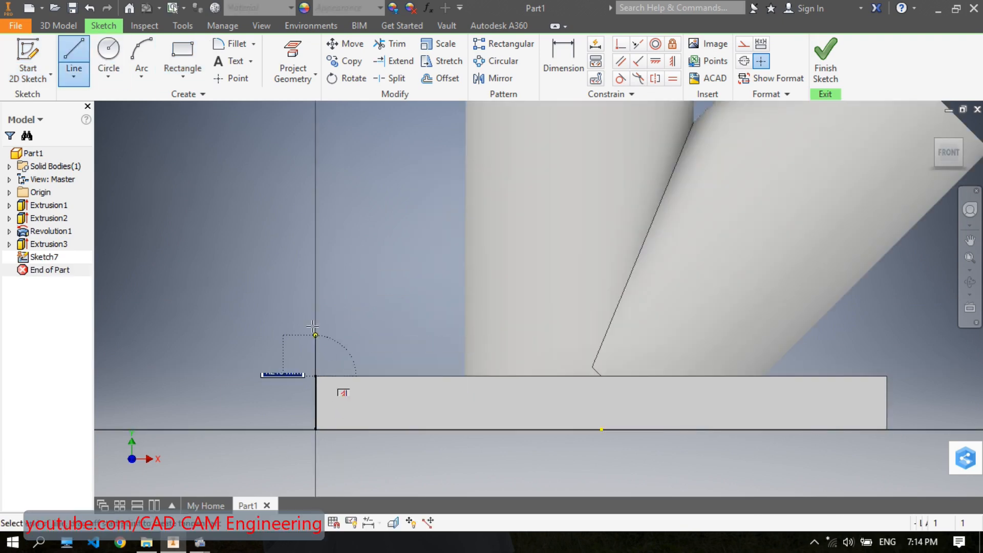
pyautogui.click(316, 253)
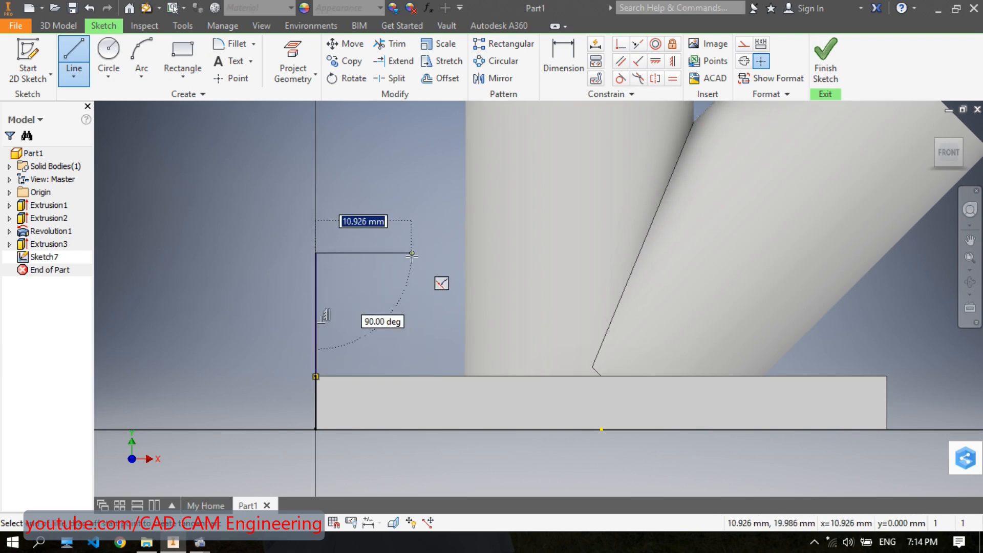
pyautogui.click(411, 253)
pyautogui.click(412, 314)
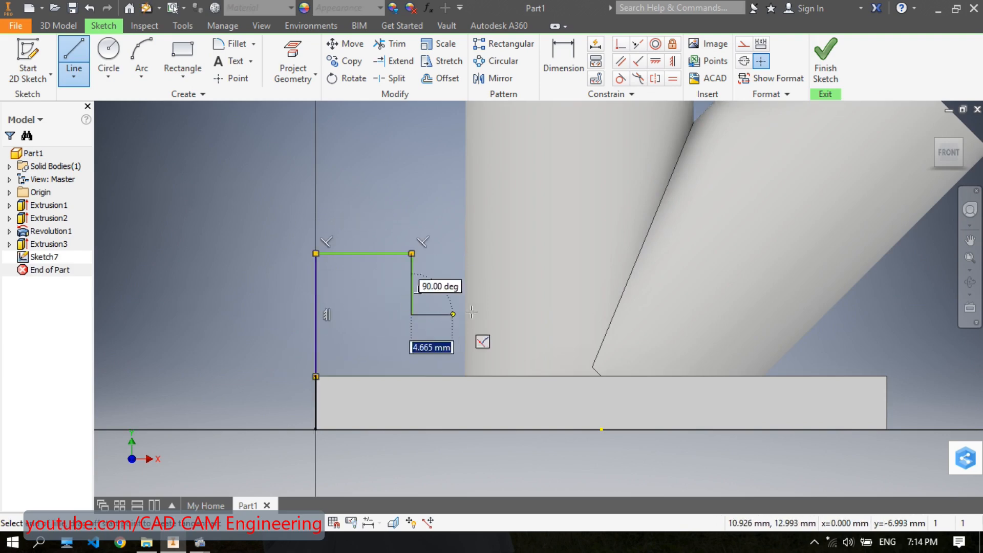
pyautogui.rightClick(527, 315)
pyautogui.click(585, 314)
# - Sketch a circle just beyond the end of the lower step line and set its diameter to 12 mm
pyautogui.click(112, 48)
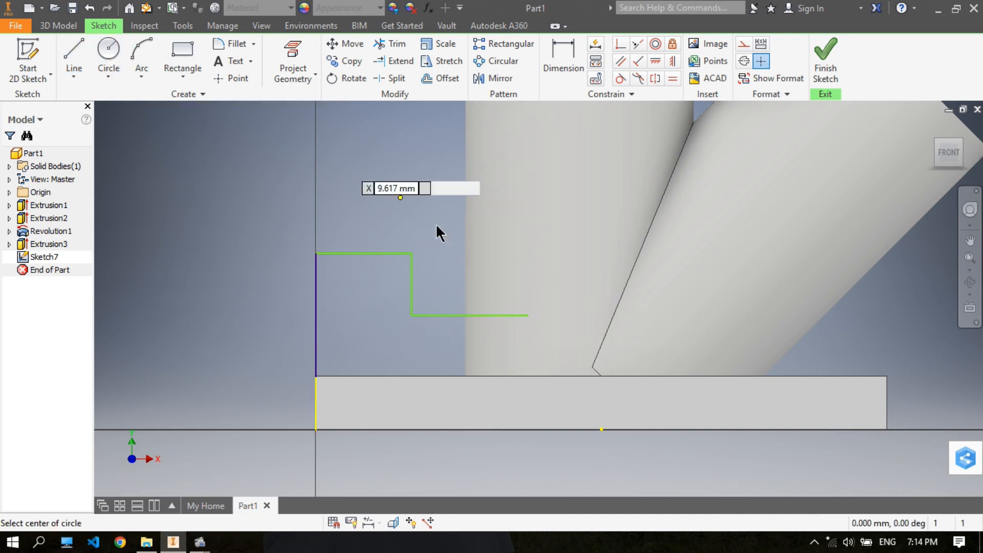
pyautogui.click(561, 327)
pyautogui.click(591, 359)
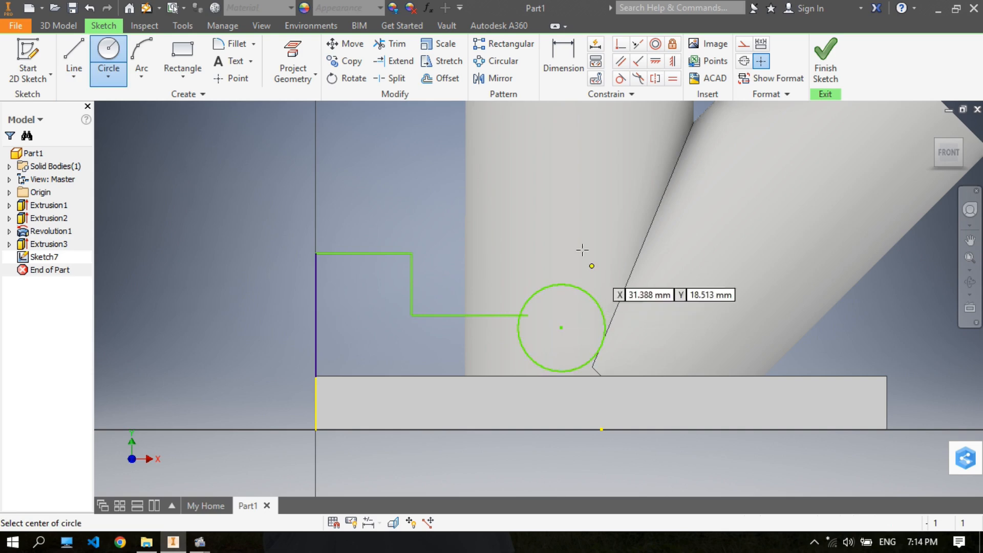
pyautogui.click(562, 56)
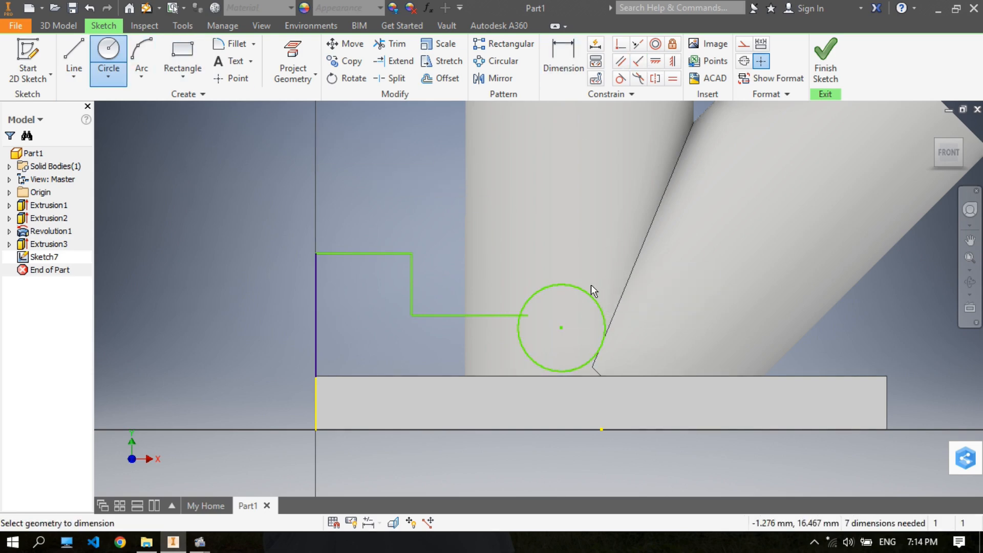
pyautogui.click(584, 294)
pyautogui.click(712, 272)
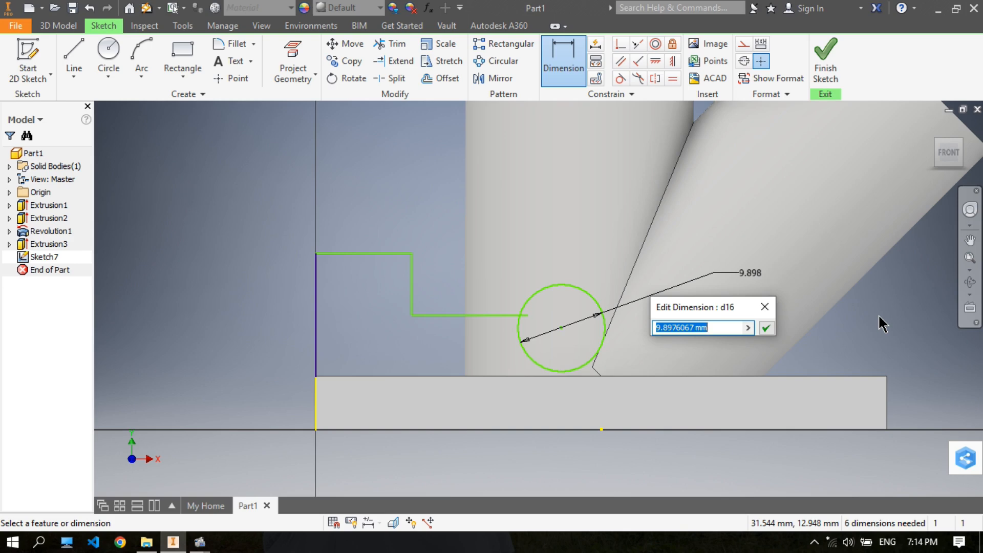
pyautogui.write('12')
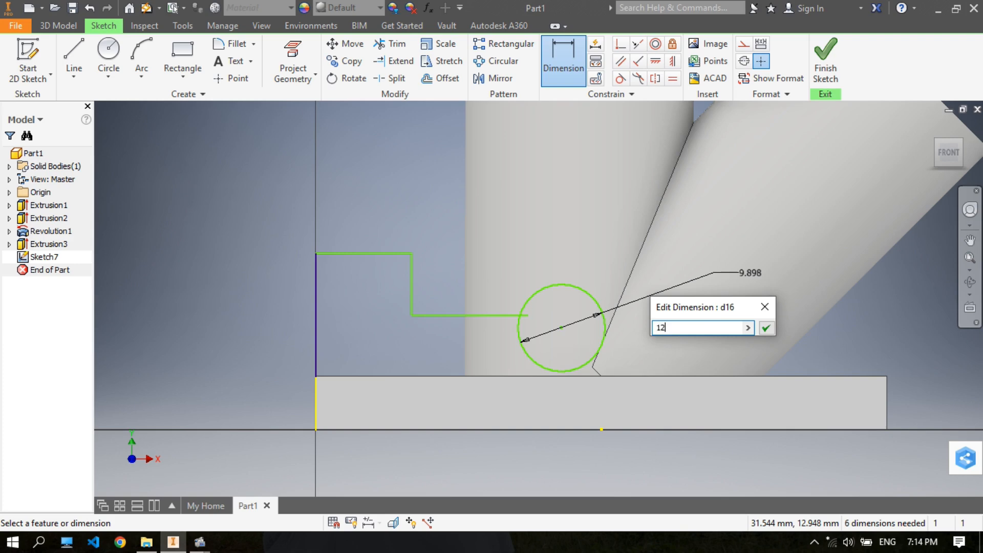
pyautogui.press('Return')
# - Apply a horizontal constraint between the free end of the lower step line and the circle's centre
pyautogui.moveTo(394, 175)
pyautogui.mouseDown(button='middle')
pyautogui.moveTo(377, 192)
pyautogui.moveTo(391, 167)
pyautogui.mouseUp(button='middle')
pyautogui.rightClick(367, 174)
pyautogui.click(427, 172)
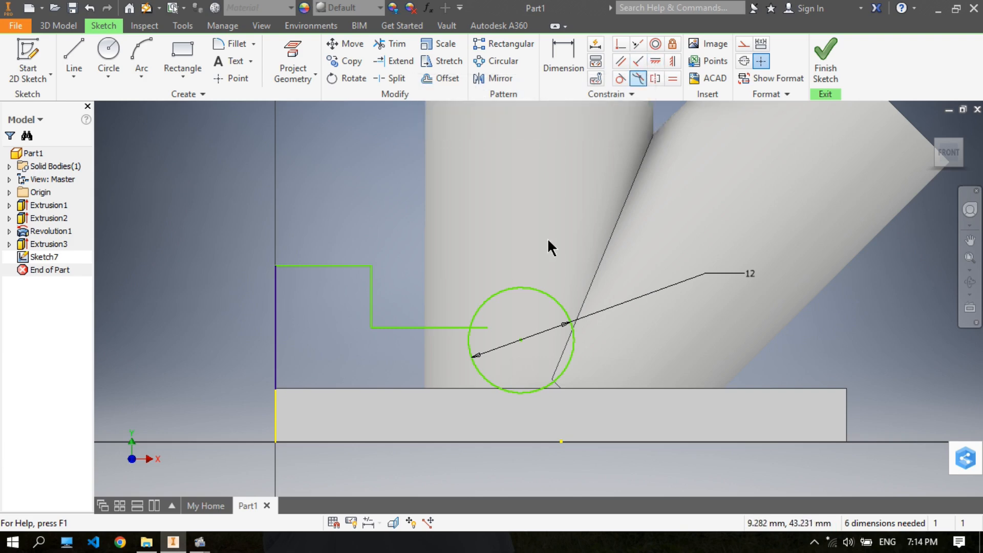
pyautogui.click(658, 60)
pyautogui.click(488, 329)
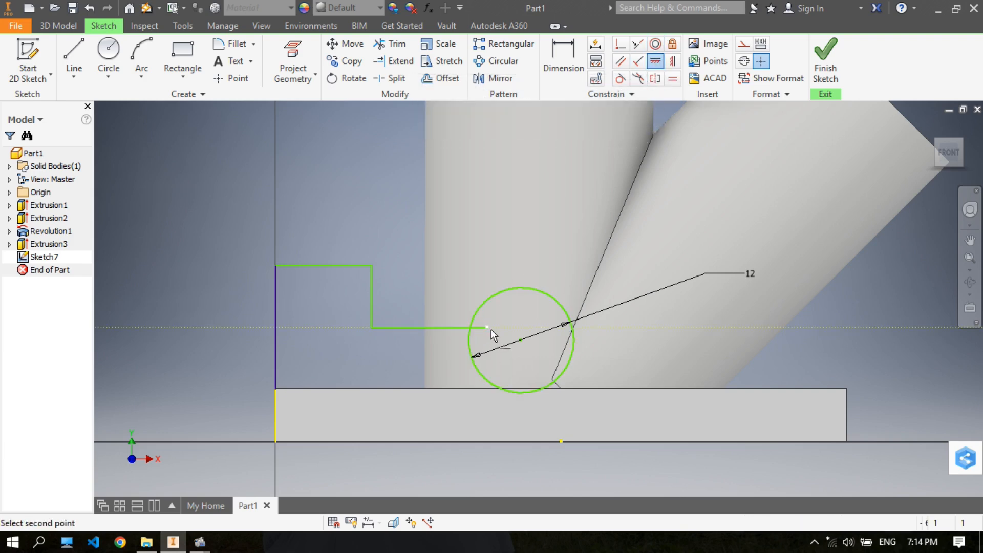
pyautogui.click(520, 341)
pyautogui.rightClick(528, 333)
pyautogui.click(574, 332)
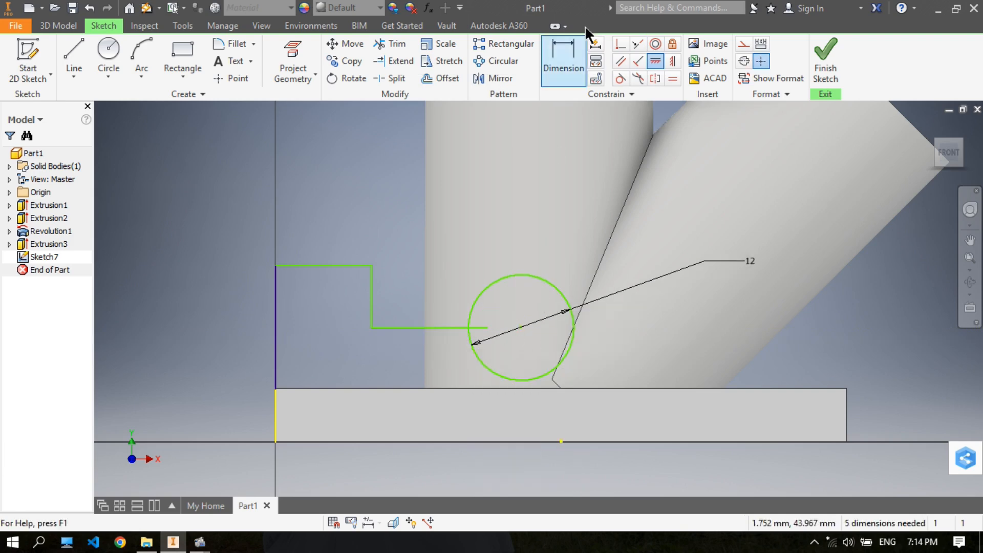
# - Make the free end of the lower step line coincident with the circle's circumference
pyautogui.click(620, 77)
pyautogui.click(490, 326)
pyautogui.click(474, 322)
pyautogui.rightClick(511, 310)
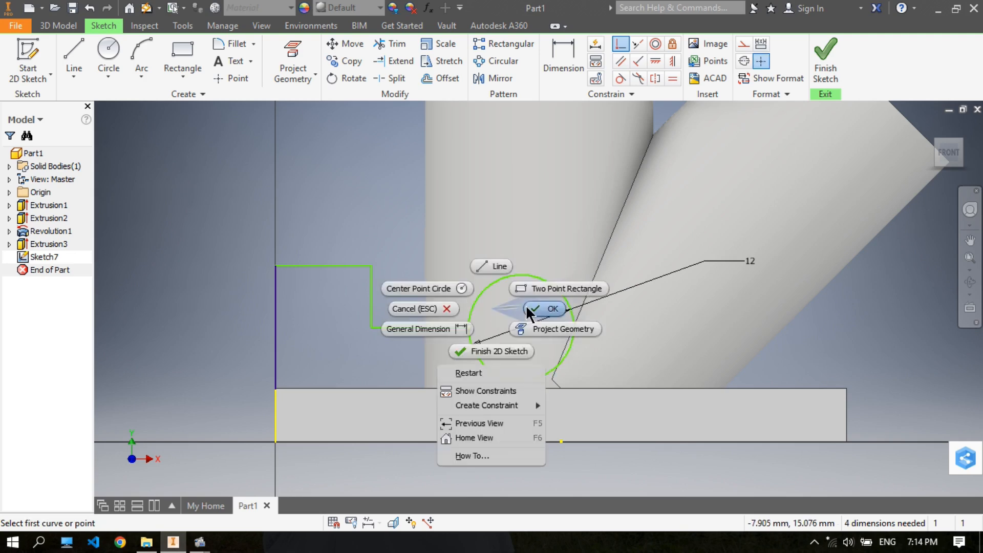
pyautogui.click(560, 330)
pyautogui.moveTo(573, 321)
pyautogui.mouseDown()
pyautogui.moveTo(640, 328)
pyautogui.moveTo(570, 321)
pyautogui.mouseUp()
pyautogui.click(882, 348)
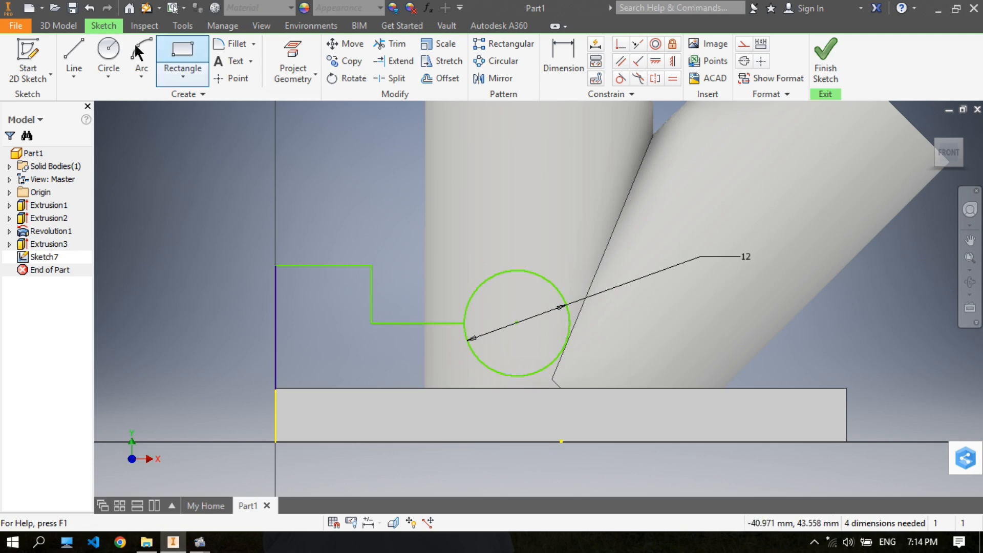
# - Draw a vertical line from the circle's positive X side down to the plate's upper edge
pyautogui.click(74, 56)
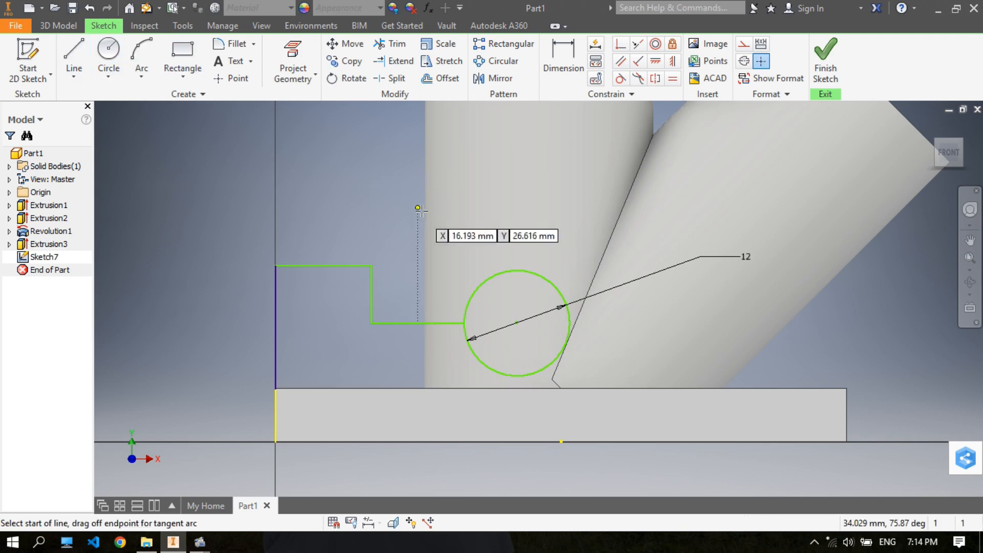
pyautogui.click(570, 323)
pyautogui.click(570, 388)
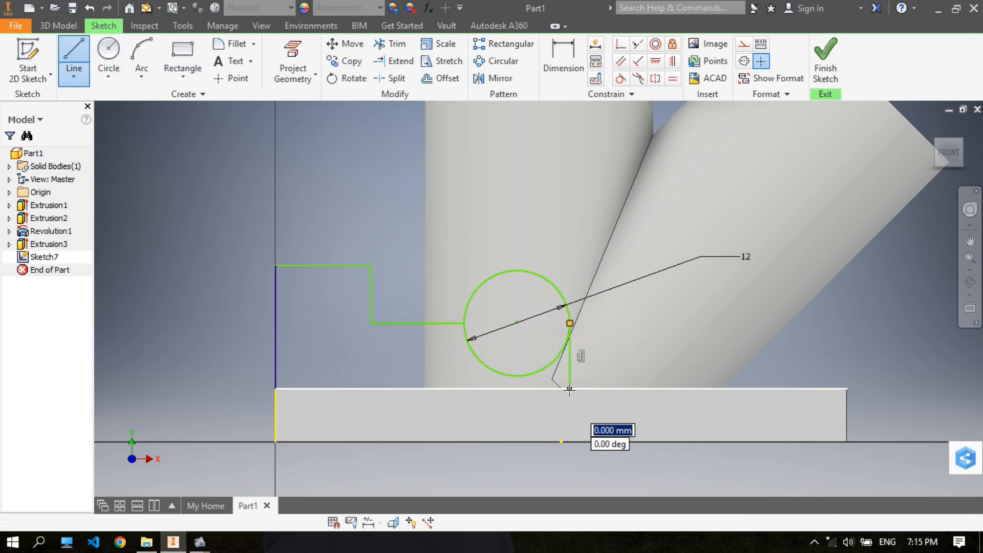
pyautogui.rightClick(571, 387)
pyautogui.click(619, 390)
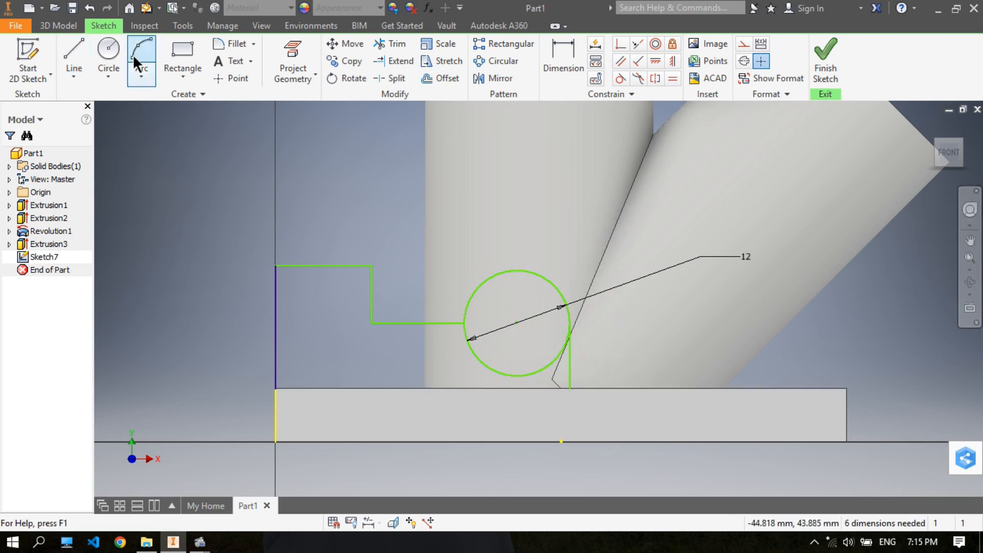
# - Close the profile along the plate's upper edge with a line from the negative X corner to the foot of the vertical line
pyautogui.click(72, 45)
pyautogui.click(275, 388)
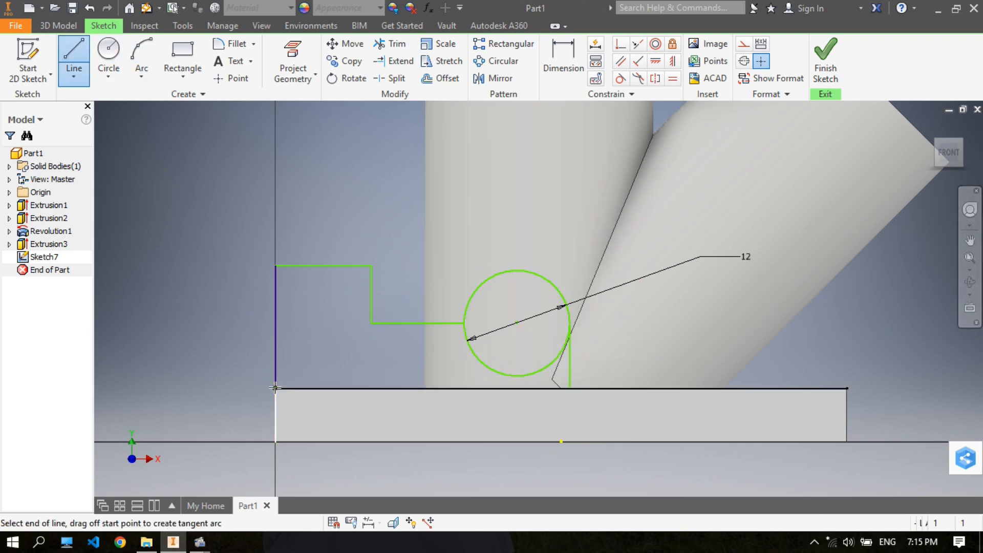
pyautogui.click(569, 388)
pyautogui.rightClick(569, 386)
pyautogui.click(607, 384)
pyautogui.scroll(3, 549, 341)
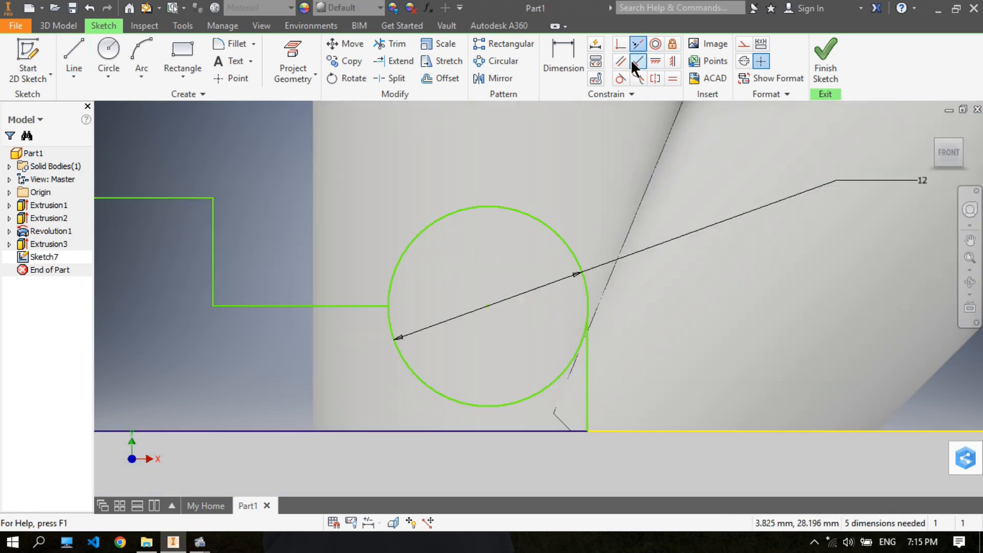
pyautogui.click(656, 60)
pyautogui.click(586, 330)
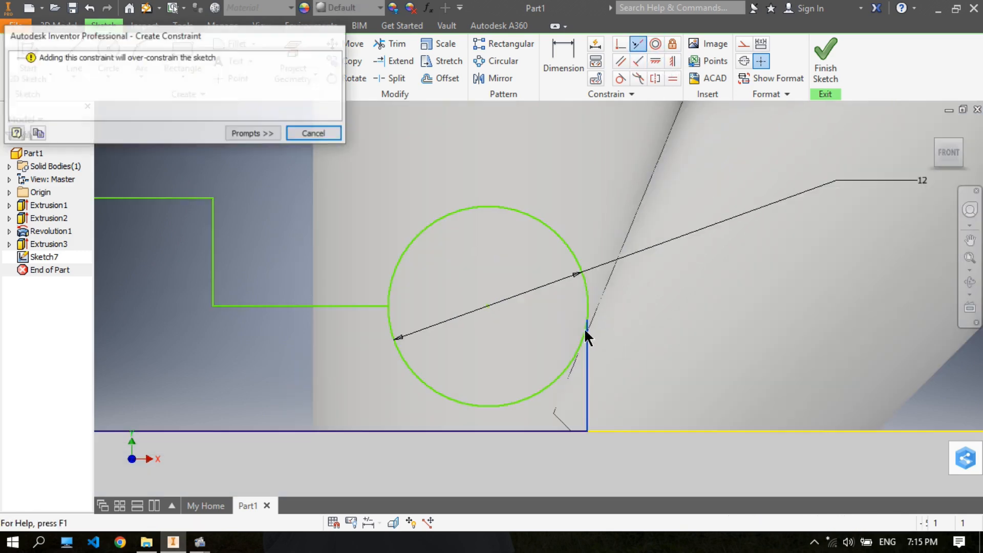
pyautogui.click(314, 134)
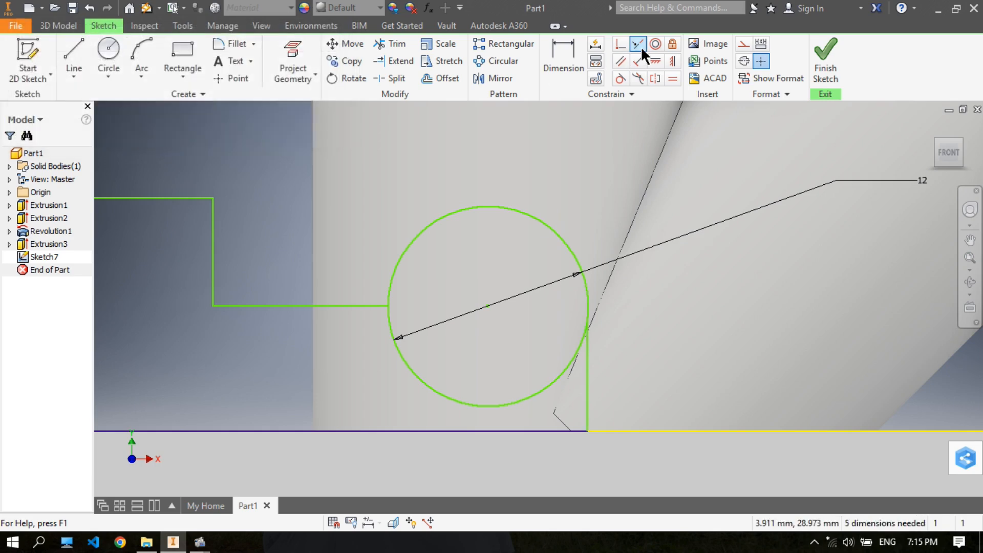
# - Apply a horizontal constraint between the upper end of the short vertical line and the circle's centre
pyautogui.click(654, 79)
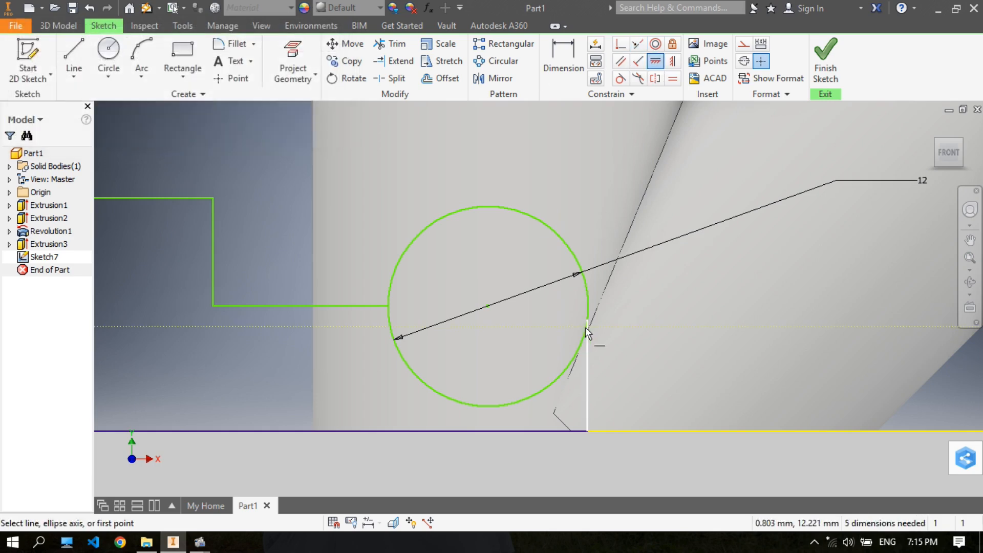
pyautogui.click(487, 305)
pyautogui.rightClick(492, 306)
pyautogui.click(536, 303)
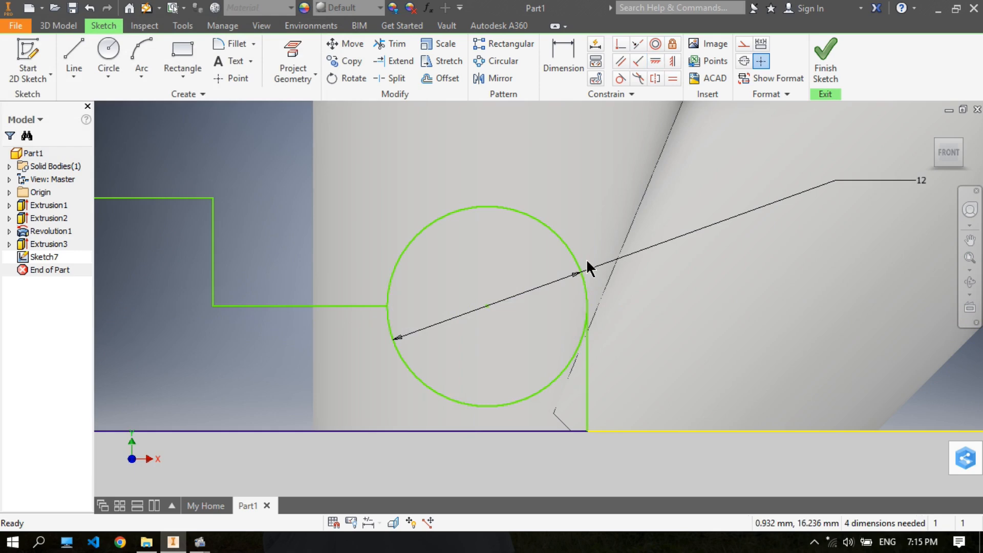
# - Dimension the profile's uppermost horizontal line to 10 mm
pyautogui.scroll(2, 586, 259)
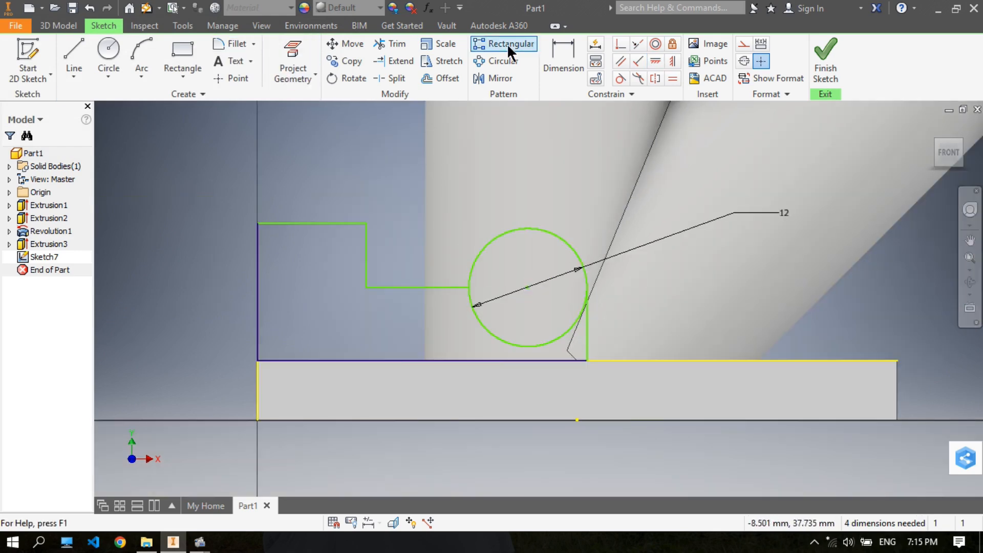
pyautogui.press('d')
pyautogui.click(300, 222)
pyautogui.click(335, 166)
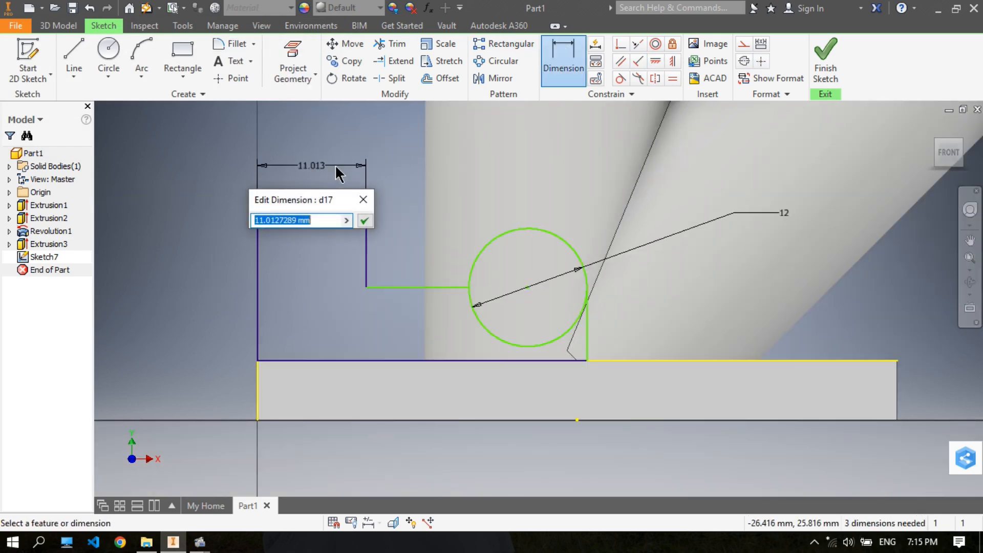
pyautogui.write('10')
pyautogui.press('Return')
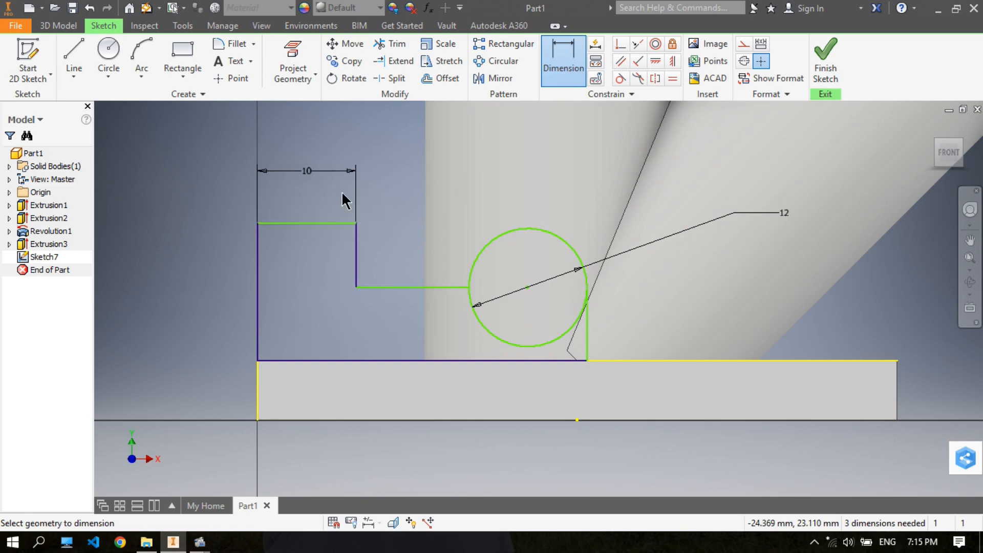
# - Dimension the height of the lower step line above the plate's bottom edge to 10 mm
pyautogui.click(401, 287)
pyautogui.click(408, 419)
pyautogui.click(409, 340)
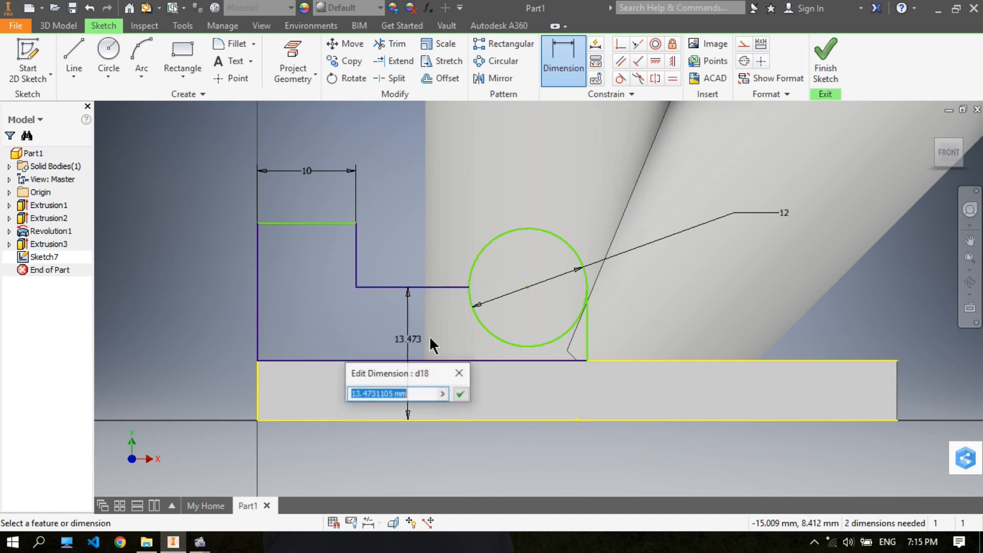
pyautogui.write('10')
pyautogui.press('Return')
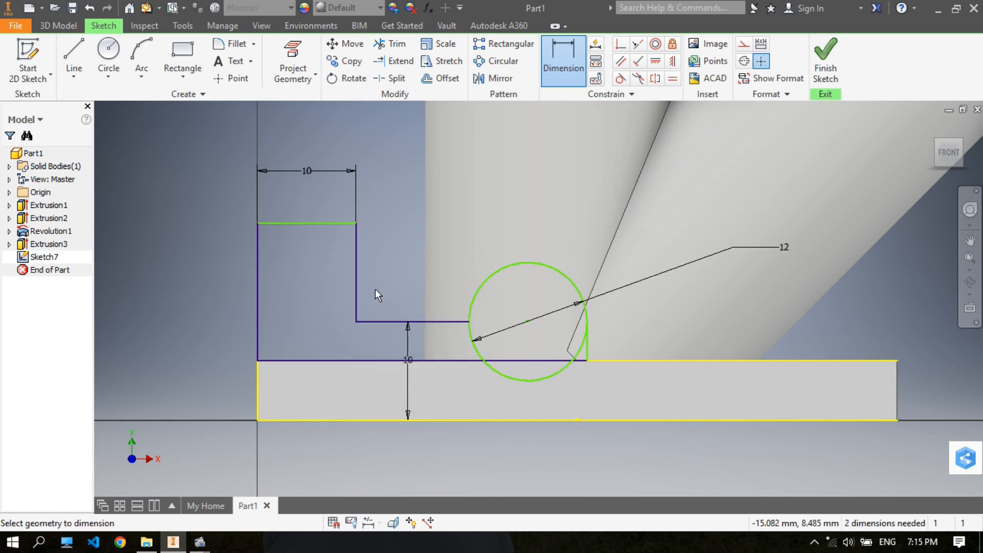
# - Dimension the height of the uppermost line above the plate's bottom edge to 15 mm
pyautogui.click(315, 222)
pyautogui.click(323, 420)
pyautogui.click(205, 314)
pyautogui.write('15')
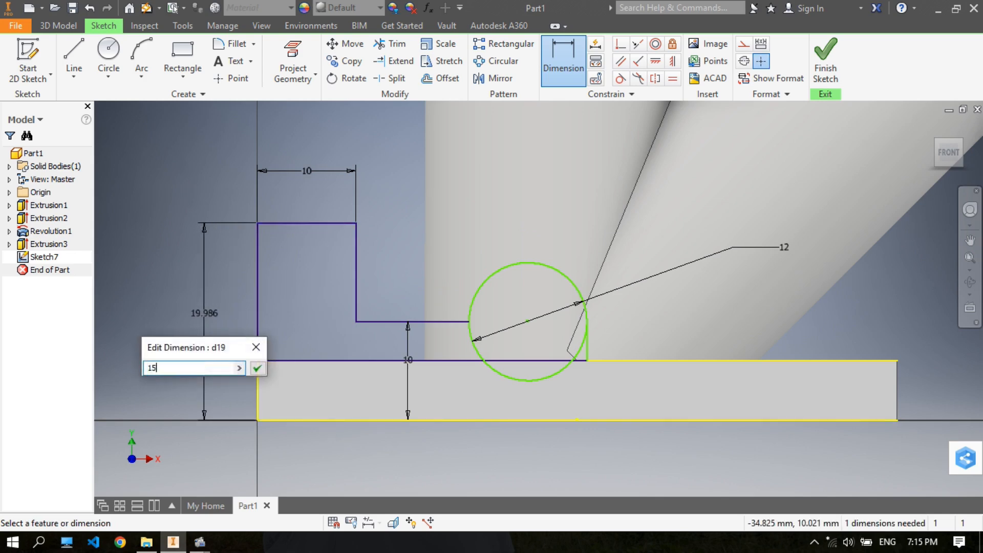
pyautogui.press('Return')
# - Dimension the horizontal distance from the plate's negative X edge to the circle's centre to 30 mm
pyautogui.moveTo(575, 225); pyautogui.dragTo(533, 247, button='middle')
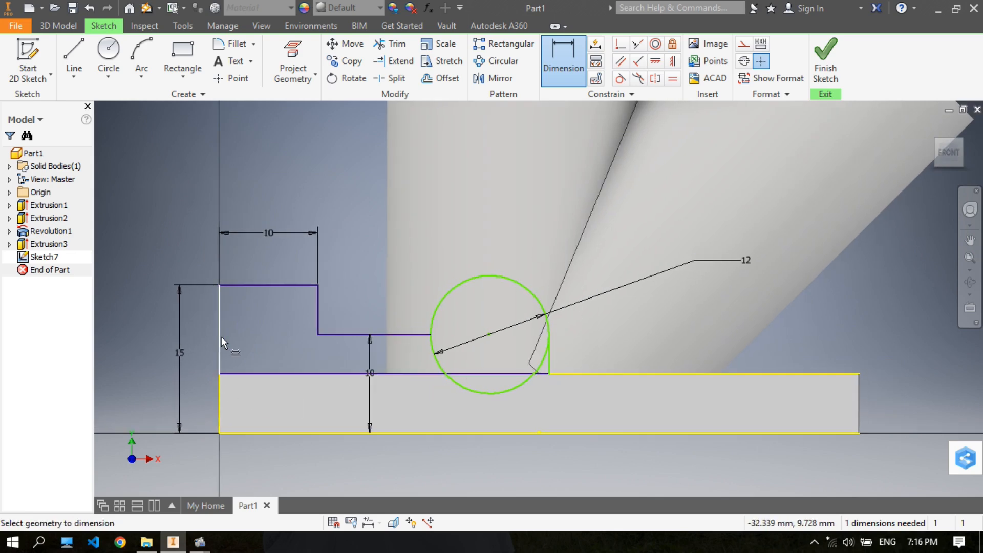
pyautogui.click(223, 392)
pyautogui.click(490, 334)
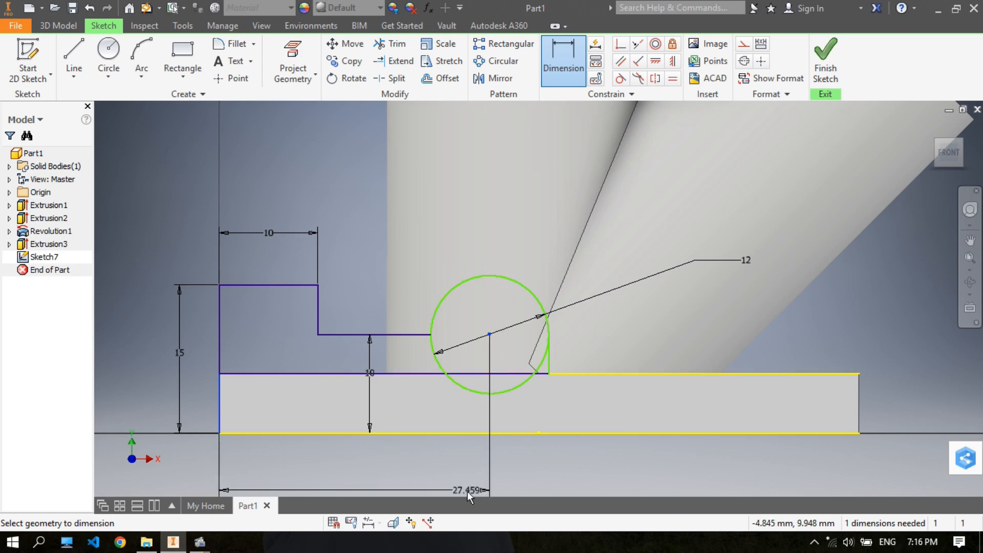
pyautogui.click(423, 478)
pyautogui.write('30')
pyautogui.press('Return')
pyautogui.press('F2')
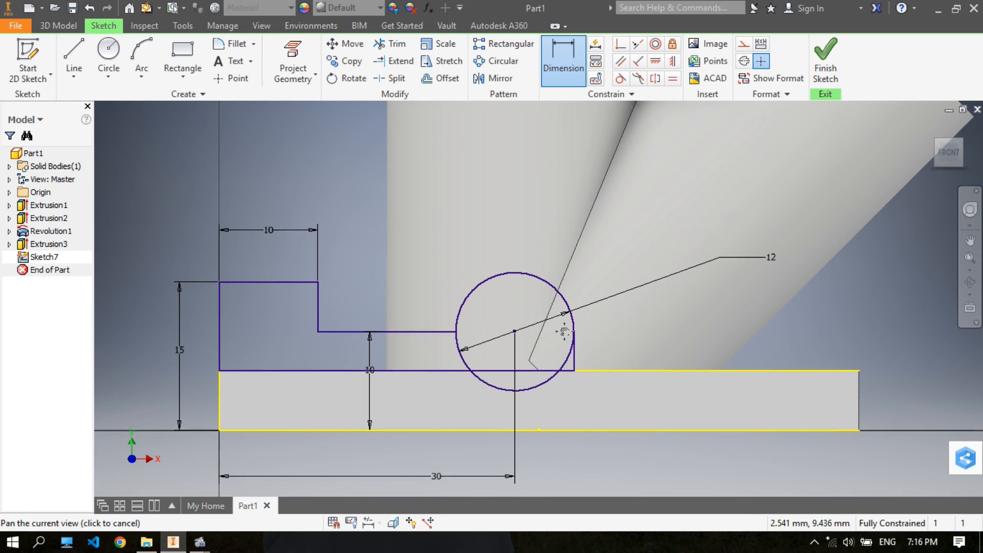
pyautogui.moveTo(564, 331); pyautogui.dragTo(564, 309, button='middle')
pyautogui.rightClick(882, 288)
pyautogui.click(916, 291)
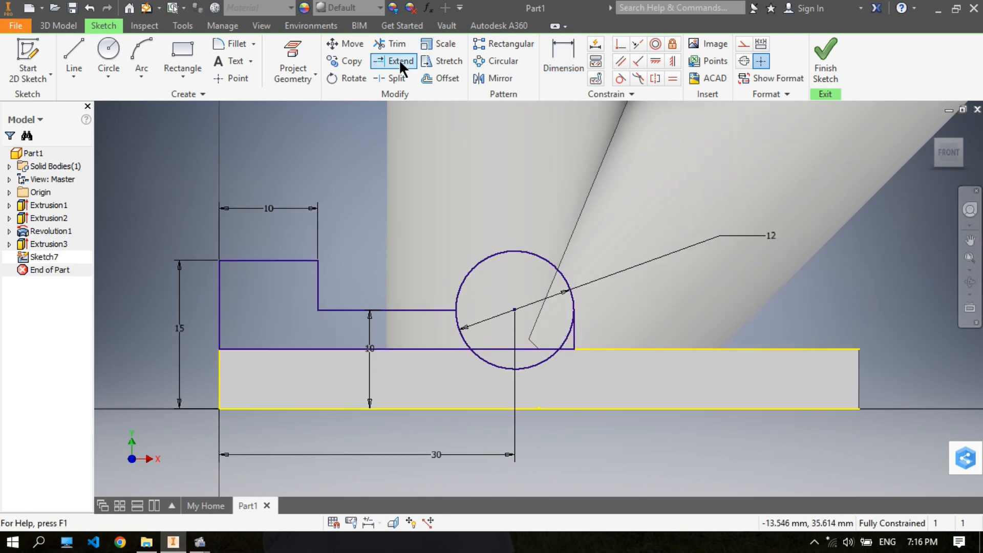
# - Trim away the lower arc segments of the 12 mm circle so the profile ends in a rounded hump
pyautogui.click(390, 45)
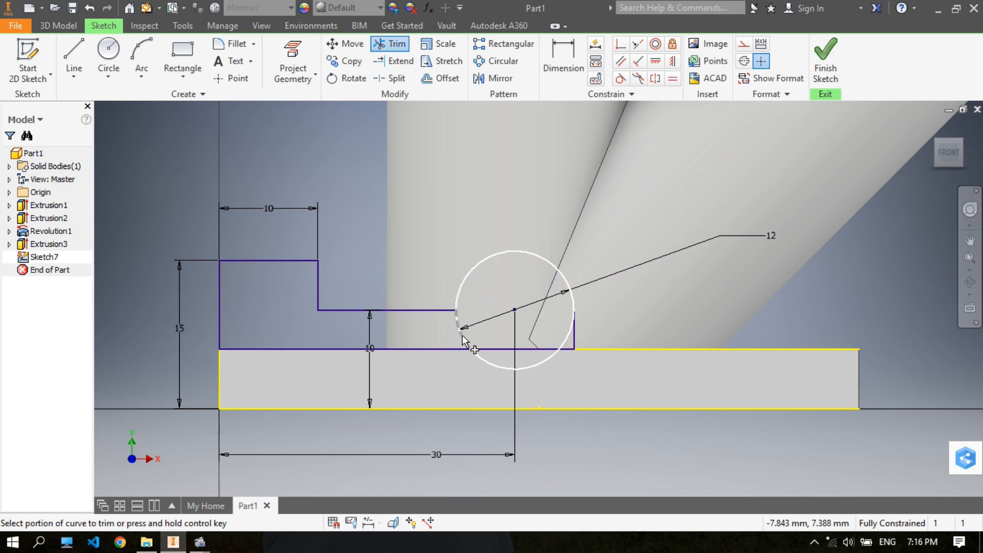
pyautogui.click(508, 367)
pyautogui.click(567, 342)
pyautogui.rightClick(662, 282)
pyautogui.click(699, 280)
# - Extrude the stepped profile 50 mm in the reversed direction, across the base plate, joining it to the body
pyautogui.scroll(-3, 390, 217)
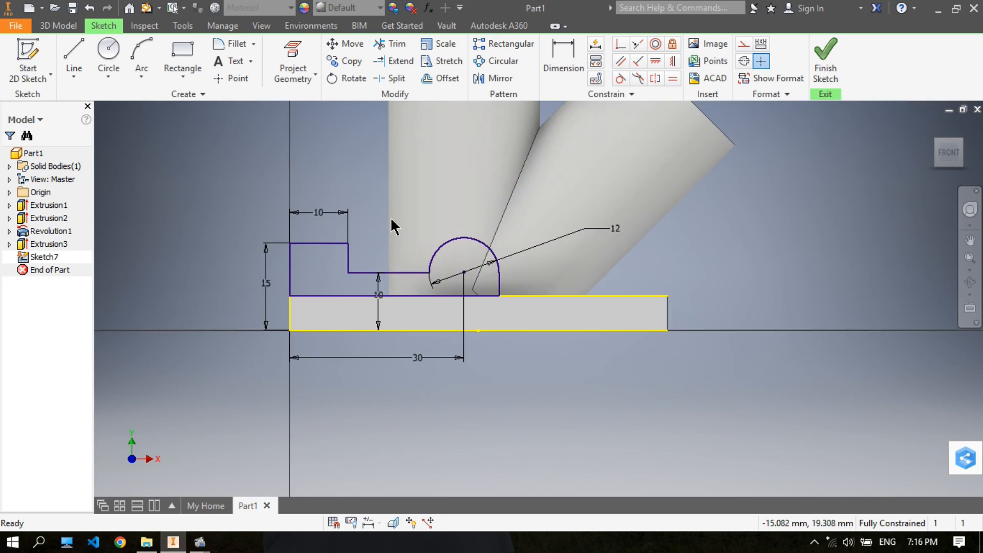
pyautogui.click(57, 26)
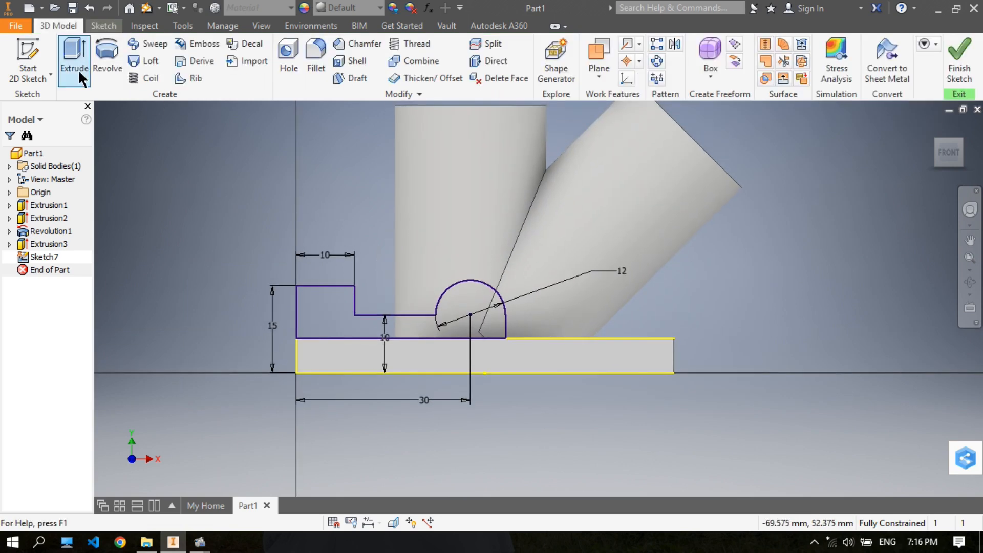
pyautogui.click(75, 64)
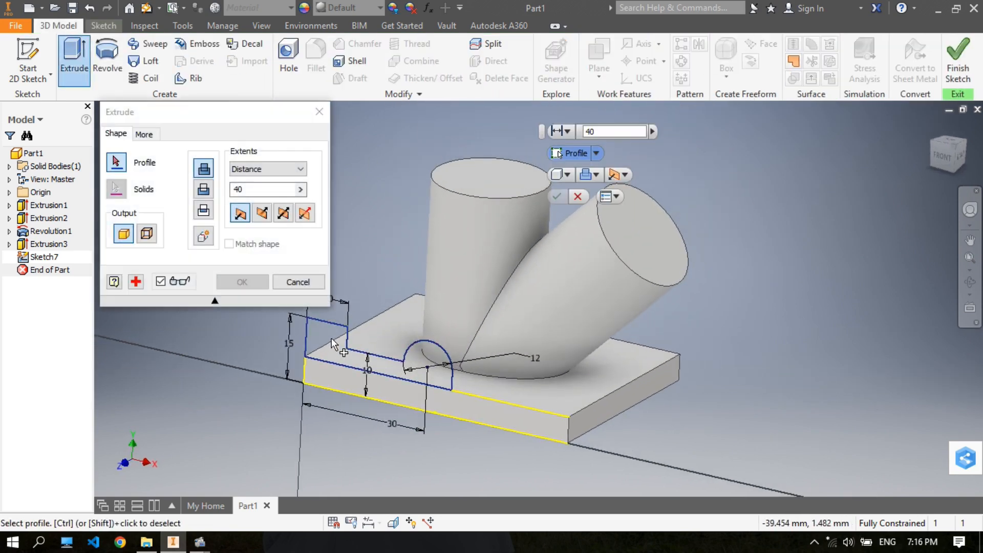
pyautogui.click(332, 341)
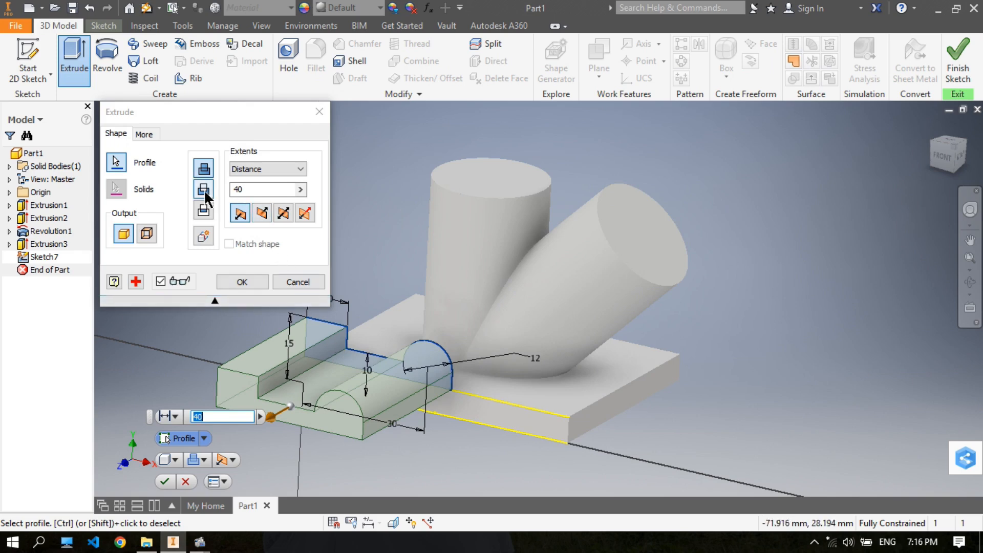
pyautogui.click(260, 214)
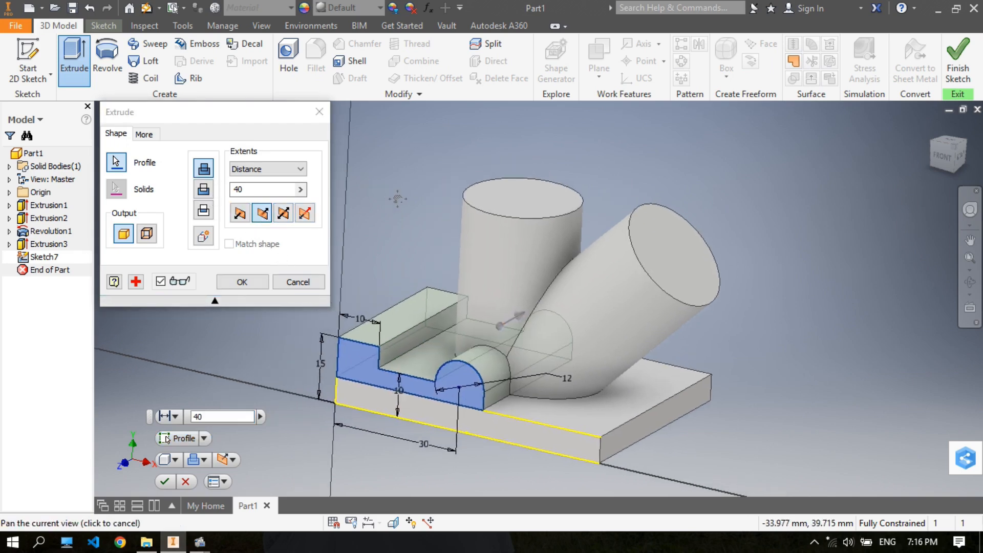
pyautogui.click(249, 190)
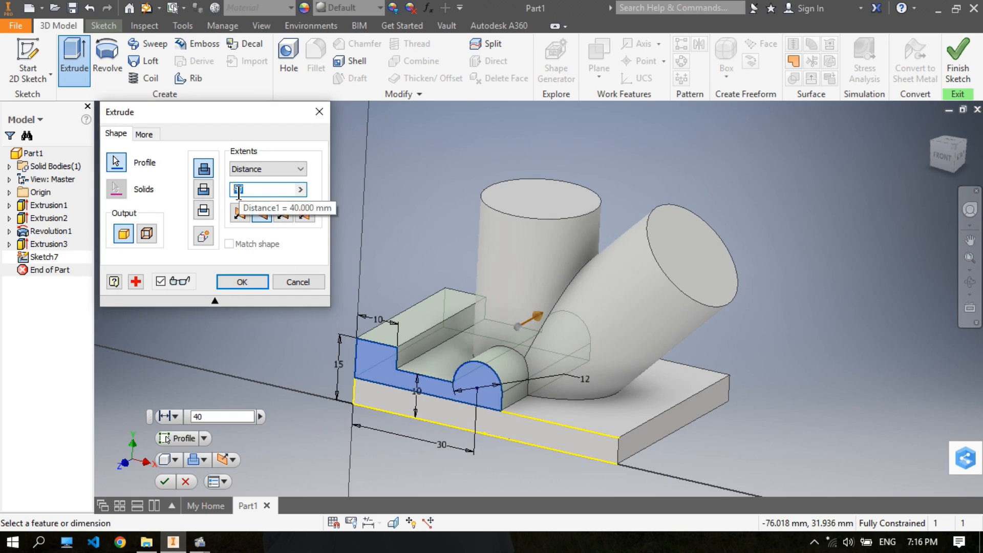
pyautogui.click(256, 278)
# - Start a 2D sketch on the origin XY plane and slice the graphics at the sketch plane
pyautogui.moveTo(415, 204); pyautogui.dragTo(364, 201, button='middle')
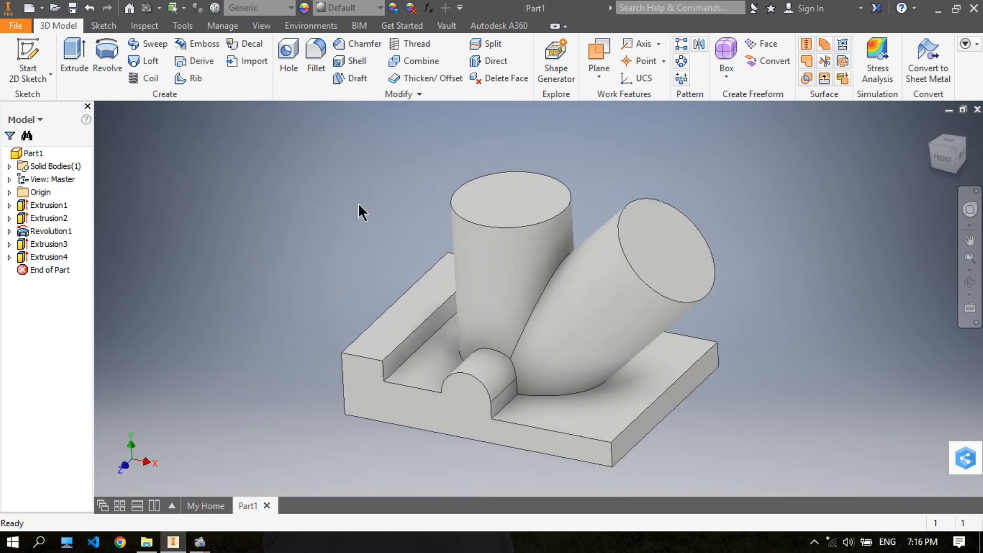
pyautogui.click(10, 192)
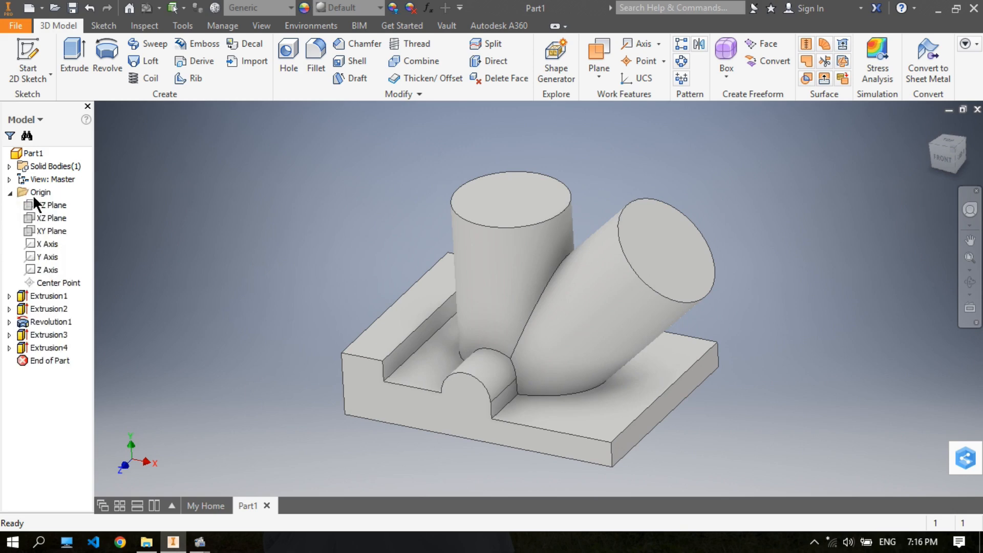
pyautogui.click(48, 231)
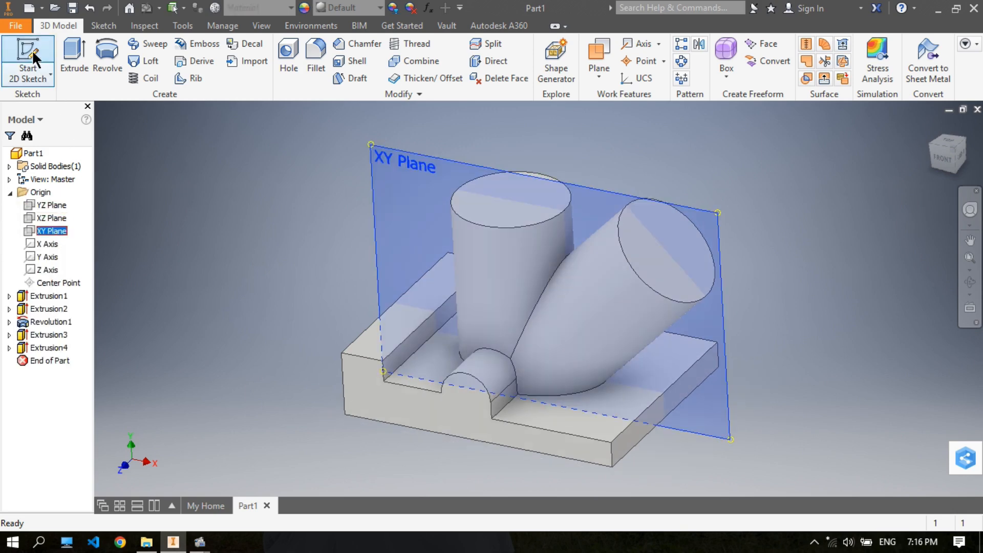
pyautogui.click(31, 52)
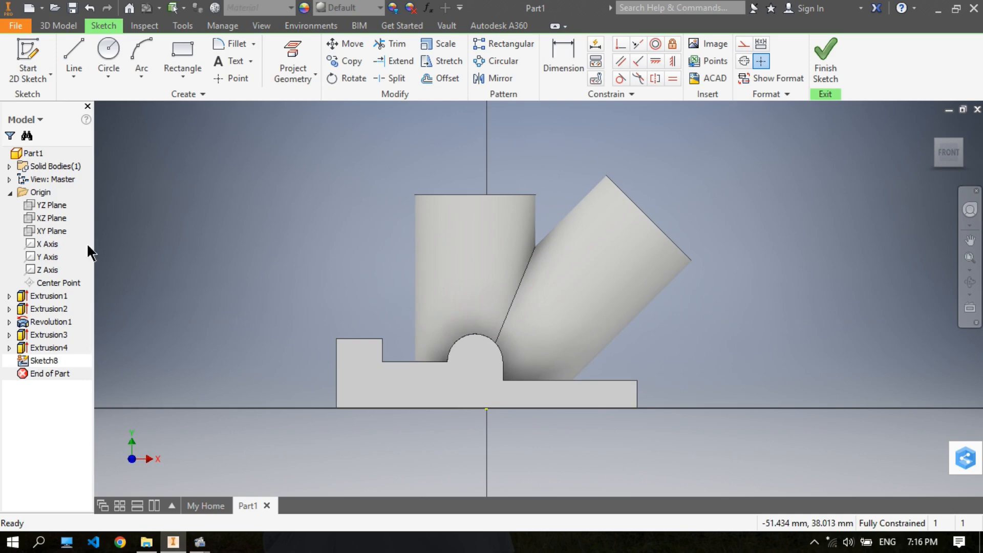
pyautogui.rightClick(44, 306)
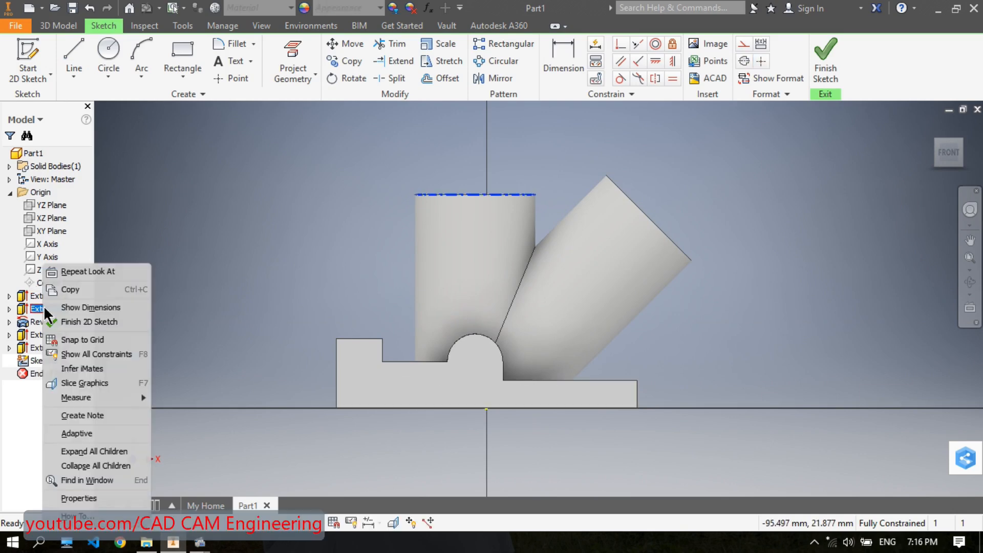
pyautogui.click(87, 383)
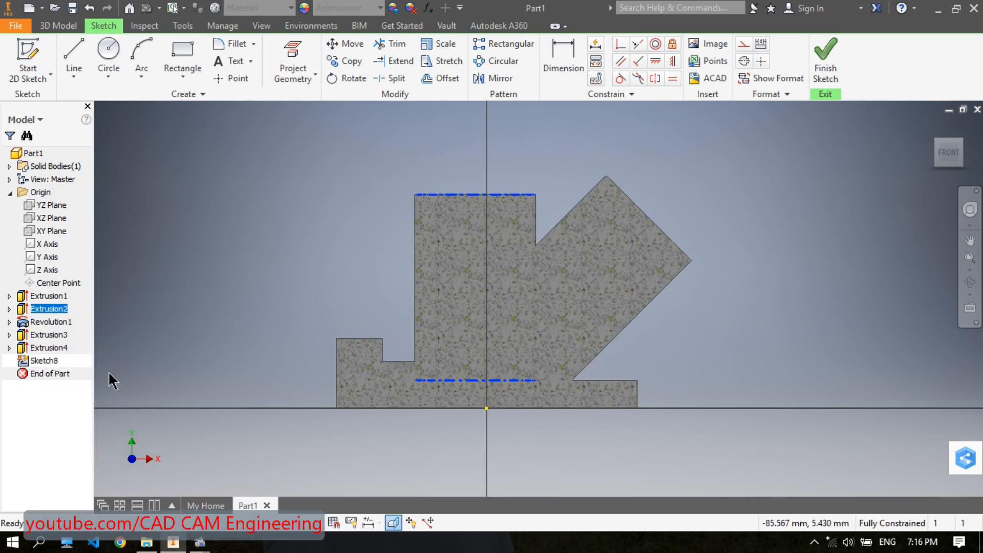
pyautogui.moveTo(347, 226); pyautogui.dragTo(337, 222, button='middle')
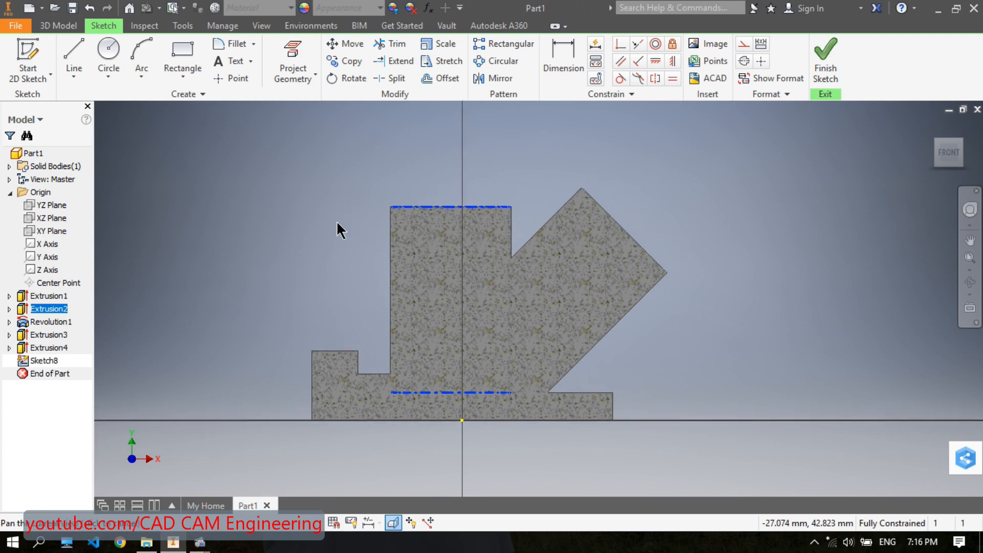
# - Draw a two-point rectangle on the negative X side, overlapping the stepped feature and the vertical cylinder
pyautogui.click(177, 72)
pyautogui.click(161, 108)
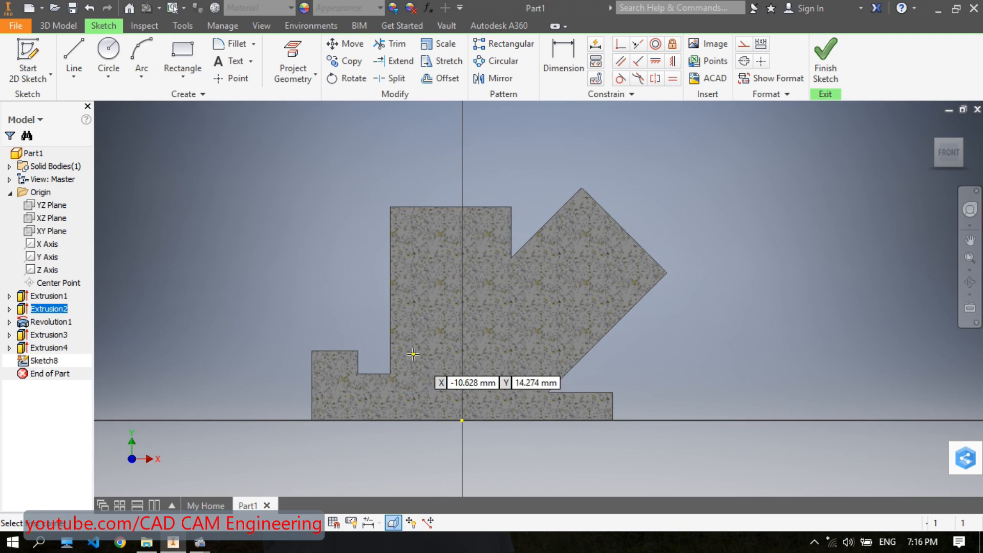
pyautogui.click(301, 383)
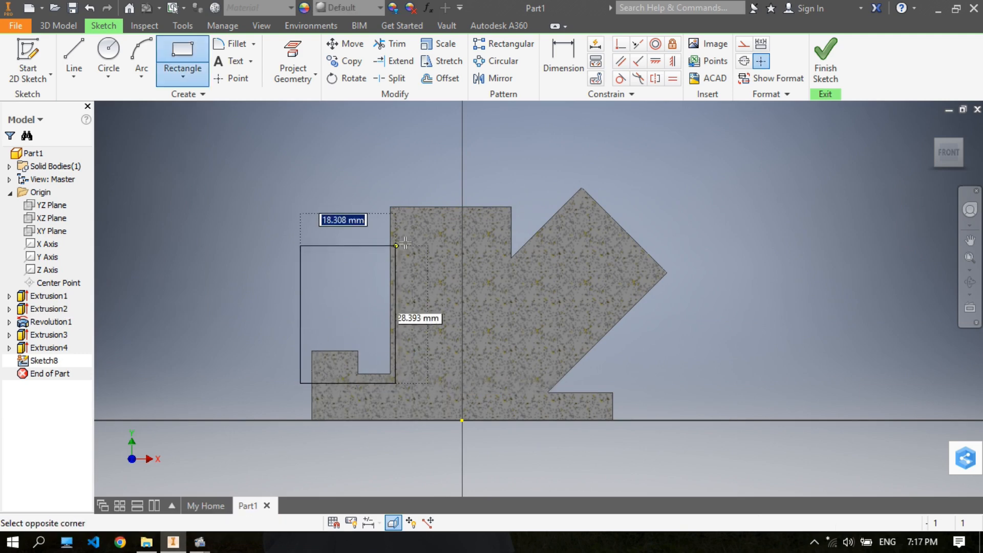
pyautogui.click(421, 225)
pyautogui.rightClick(425, 225)
pyautogui.click(481, 222)
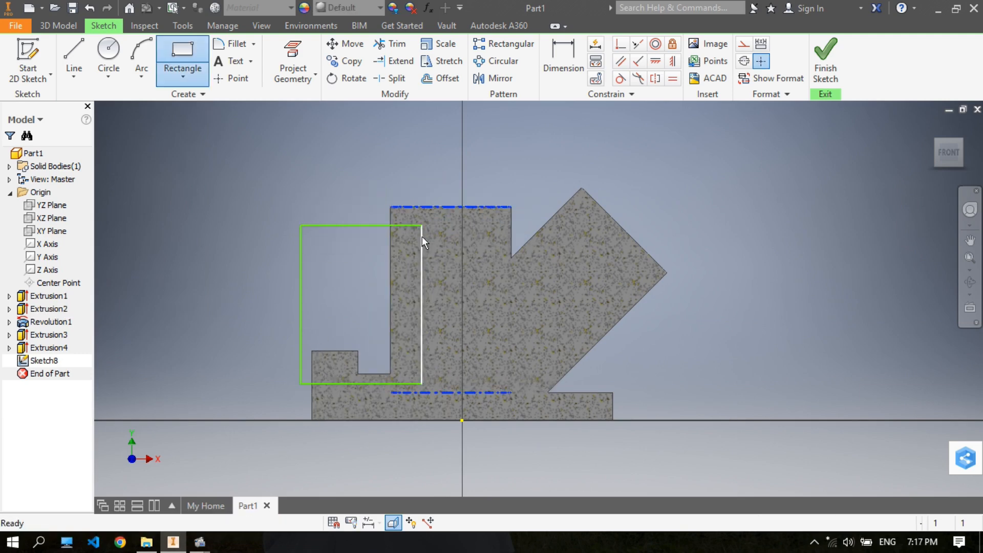
# - Make the rectangle's outer vertical side collinear with the plate's negative X edge and its lower side collinear with the step floor
pyautogui.click(639, 46)
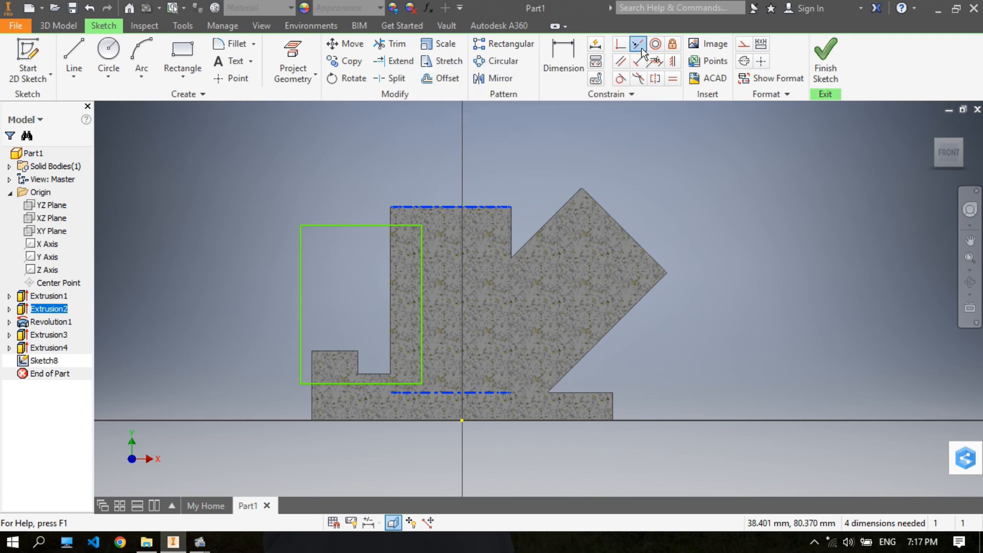
pyautogui.click(301, 300)
pyautogui.click(312, 369)
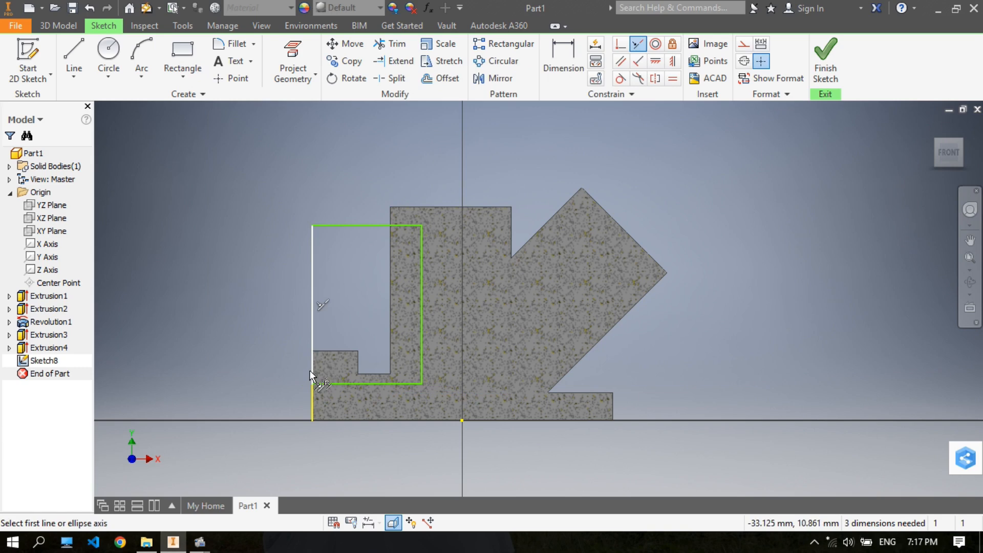
pyautogui.click(367, 383)
pyautogui.click(370, 374)
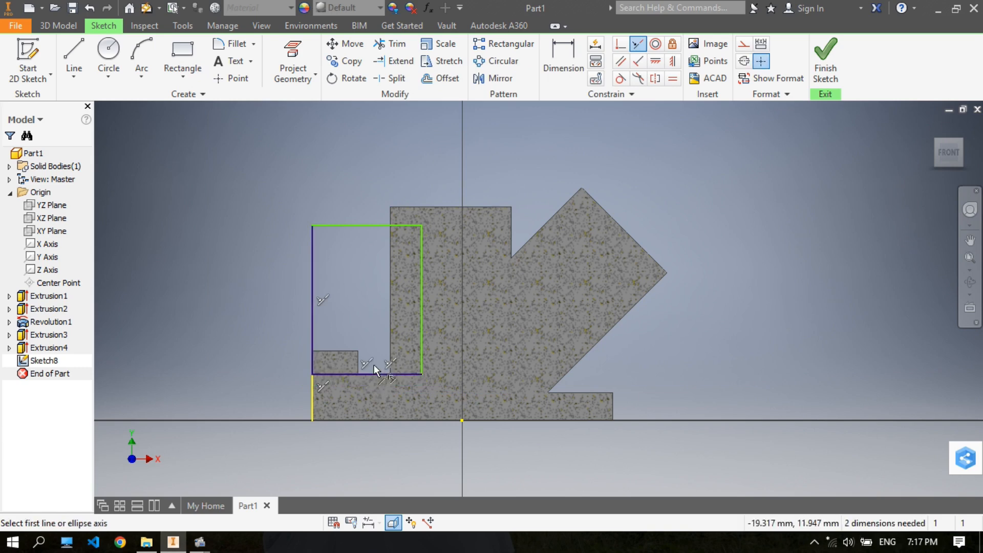
pyautogui.rightClick(339, 169)
pyautogui.click(383, 170)
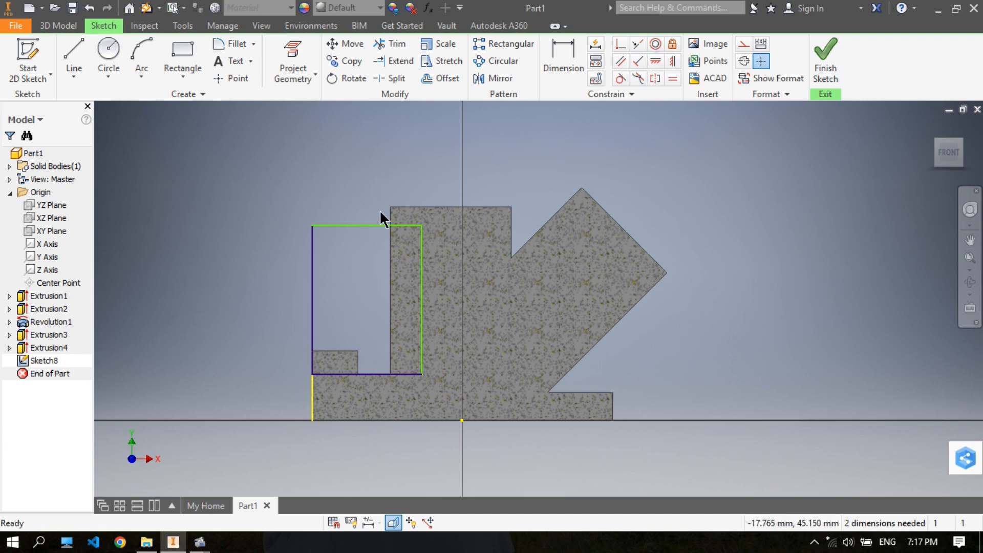
# - Dimension the rectangle's width to 30 mm
pyautogui.moveTo(380, 208); pyautogui.dragTo(383, 191, button='middle')
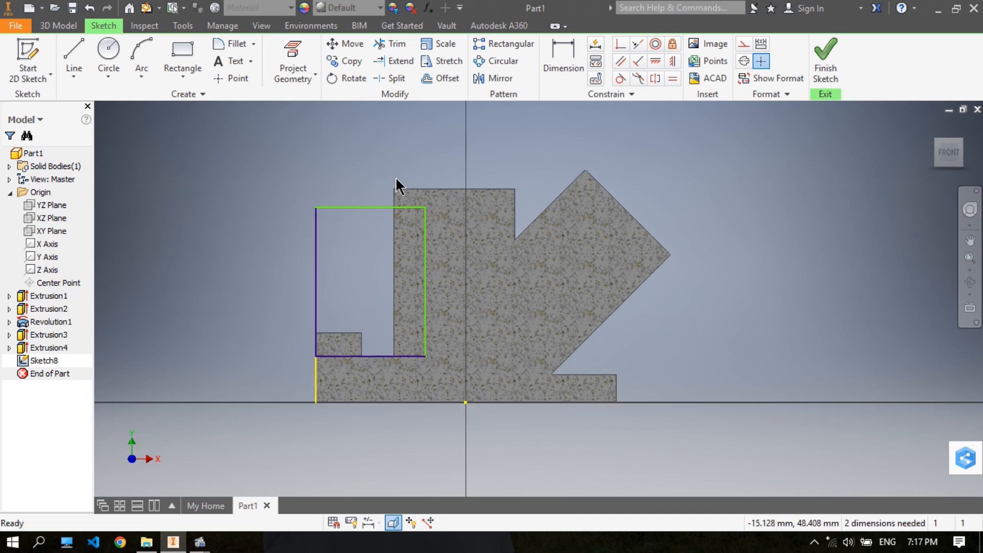
pyautogui.moveTo(385, 183); pyautogui.dragTo(378, 186, button='middle')
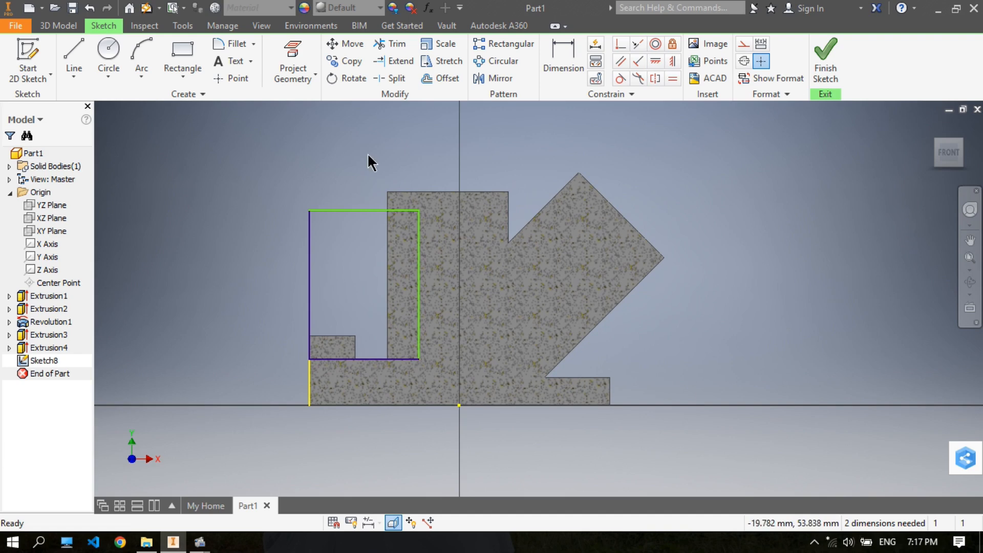
pyautogui.click(546, 54)
pyautogui.click(369, 210)
pyautogui.click(406, 151)
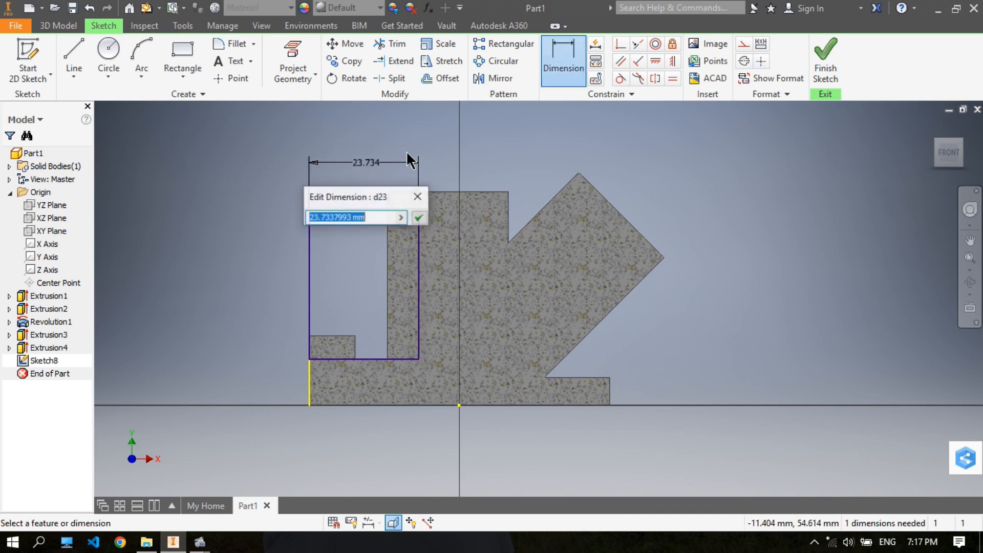
pyautogui.write('30')
pyautogui.press('Return')
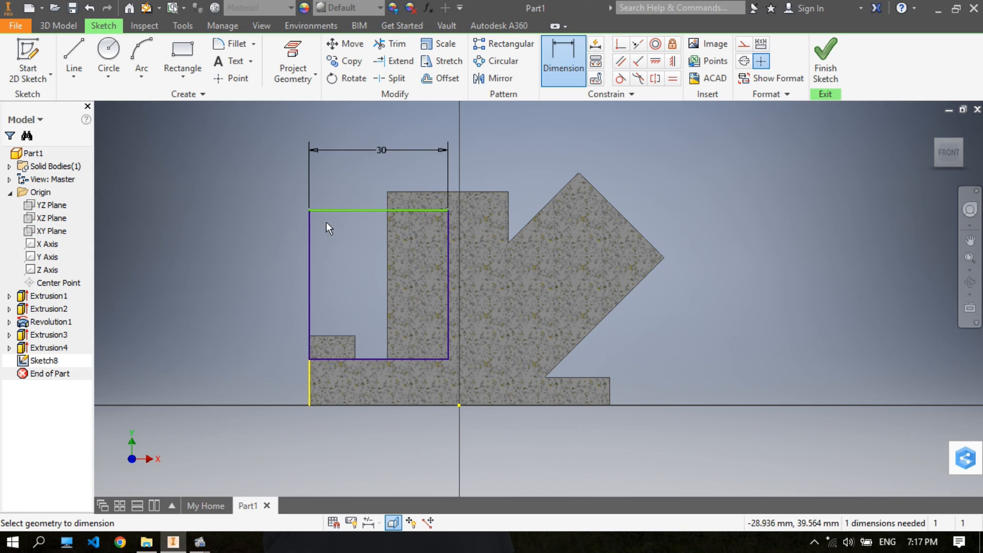
# - Dimension the rectangle's height to 30 mm between its upper and lower sides
pyautogui.click(353, 210)
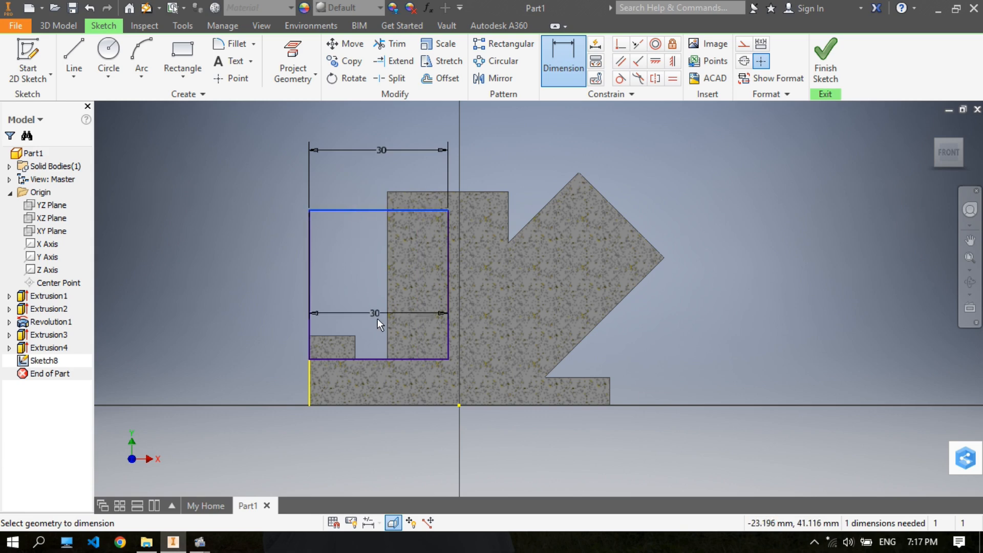
pyautogui.click(379, 358)
pyautogui.click(273, 299)
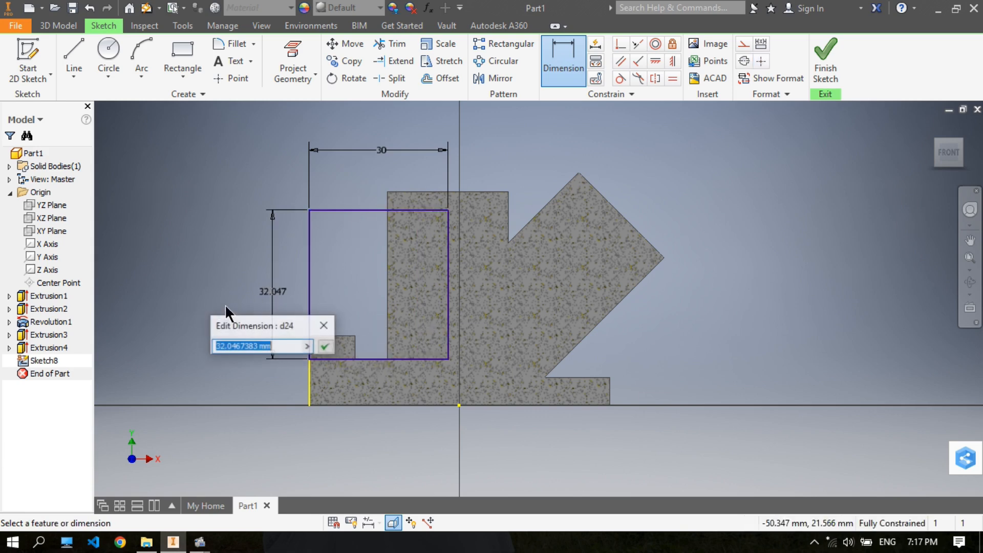
pyautogui.write('30')
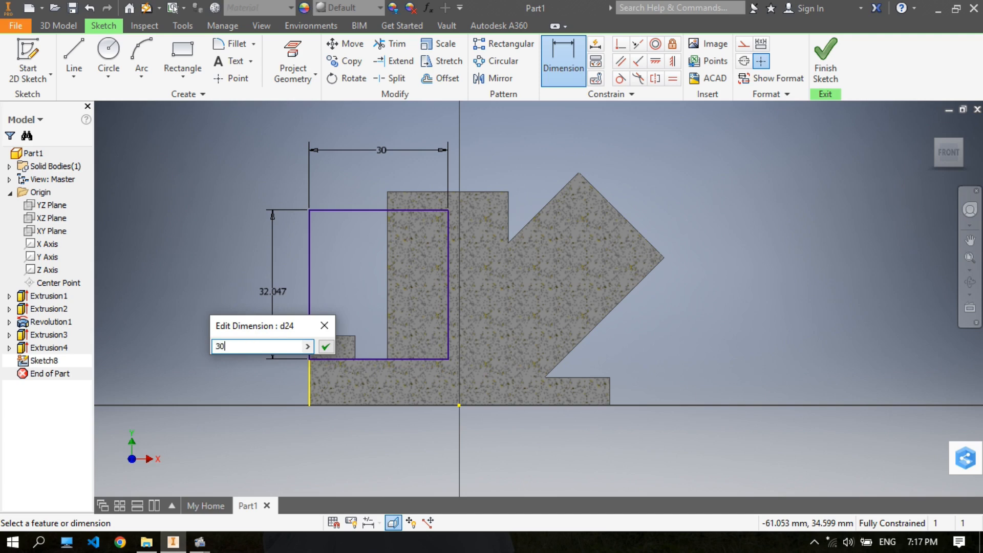
pyautogui.press('Return')
pyautogui.rightClick(209, 184)
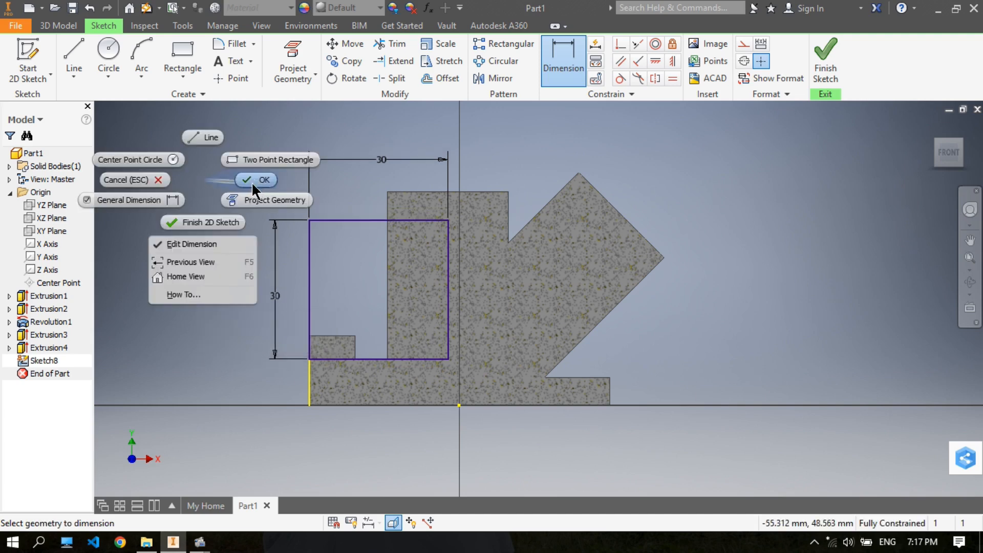
pyautogui.click(251, 182)
# - Extrude the 30 mm square symmetrically about the sketch plane by 15 mm, joining it to the body
pyautogui.click(58, 26)
pyautogui.click(74, 56)
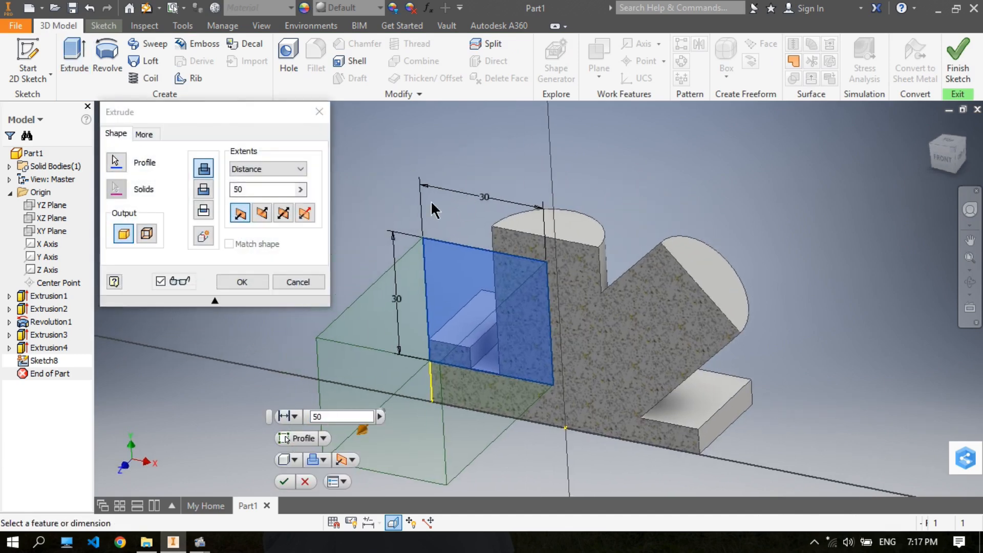
pyautogui.click(285, 212)
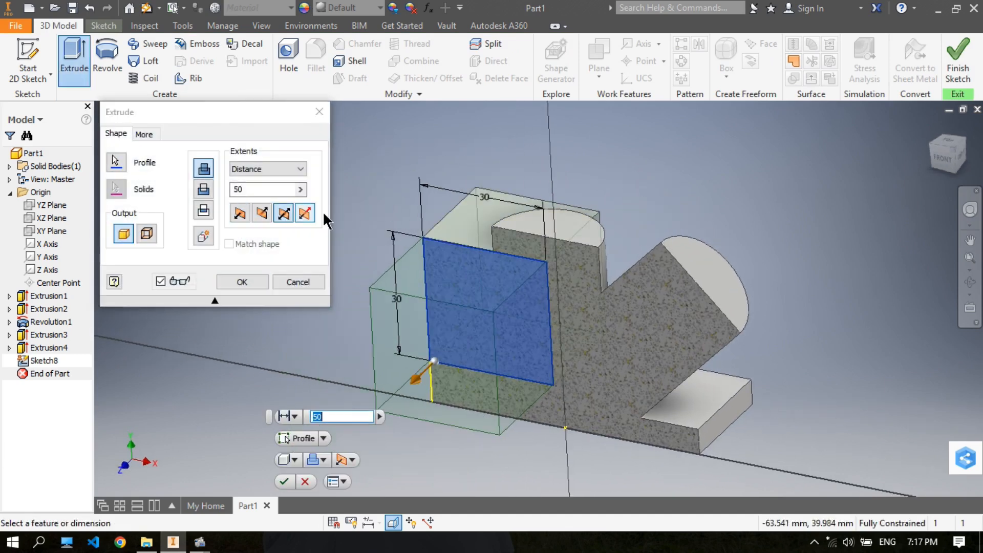
pyautogui.click(251, 188)
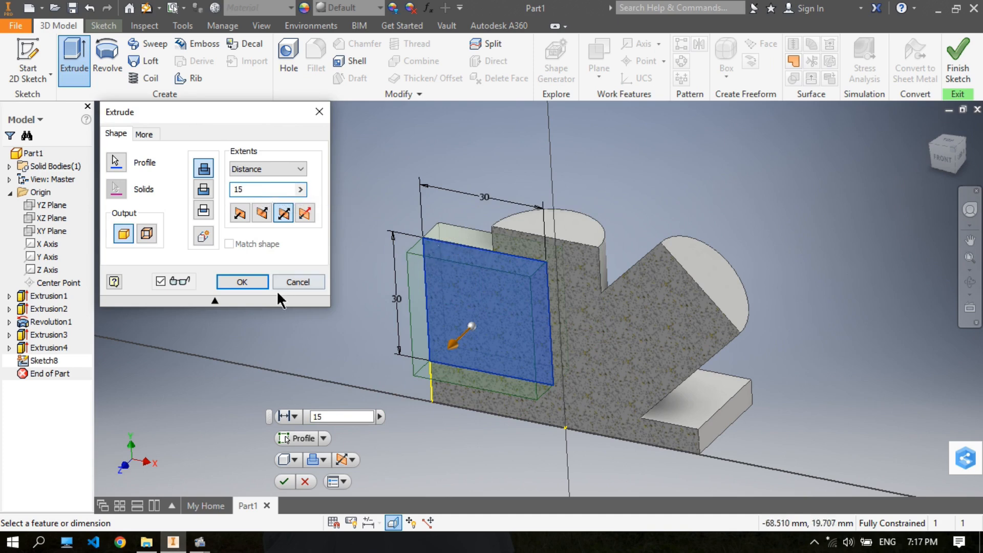
pyautogui.click(248, 281)
# - Start a 2D sketch on the circular end face of the 45° inclined cylinder
pyautogui.moveTo(499, 174); pyautogui.dragTo(456, 173, button='middle')
pyautogui.moveTo(539, 198); pyautogui.dragTo(520, 201, button='middle')
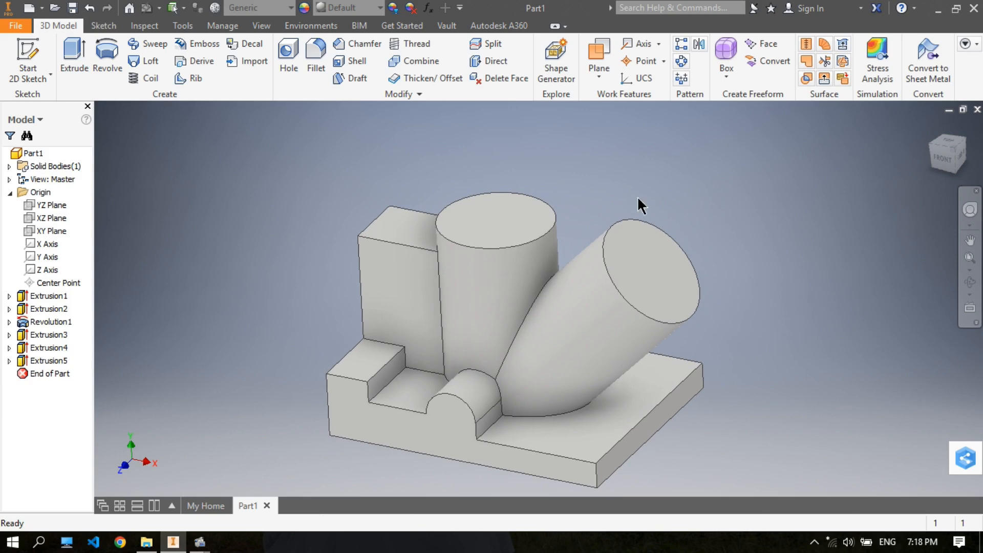
pyautogui.moveTo(679, 207); pyautogui.dragTo(624, 221, button='middle')
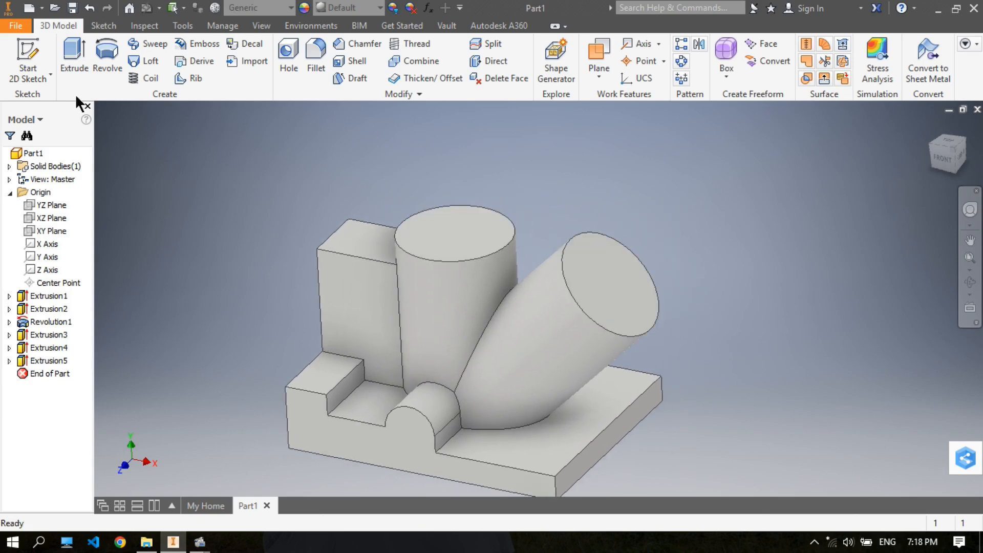
pyautogui.click(27, 54)
pyautogui.click(627, 272)
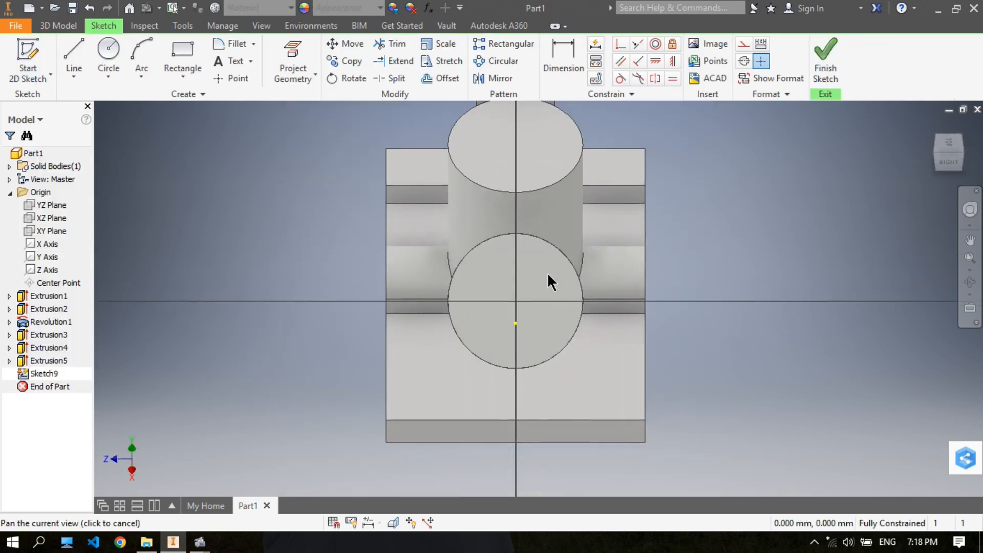
# - Sketch a centre-point rectangle about 34.5 mm by 33 mm, centred on the inclined cylinder's circular end face
pyautogui.click(182, 76)
pyautogui.click(174, 150)
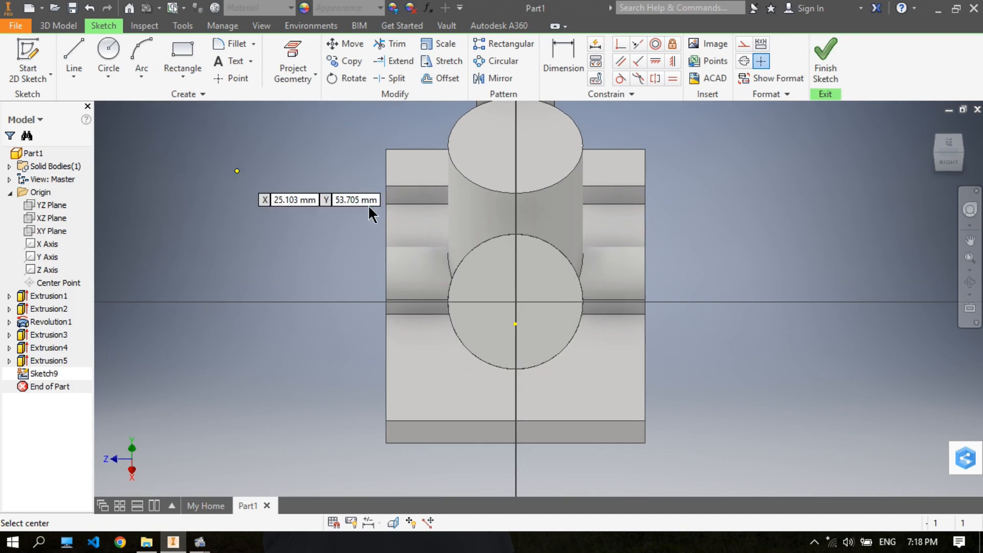
pyautogui.click(515, 302)
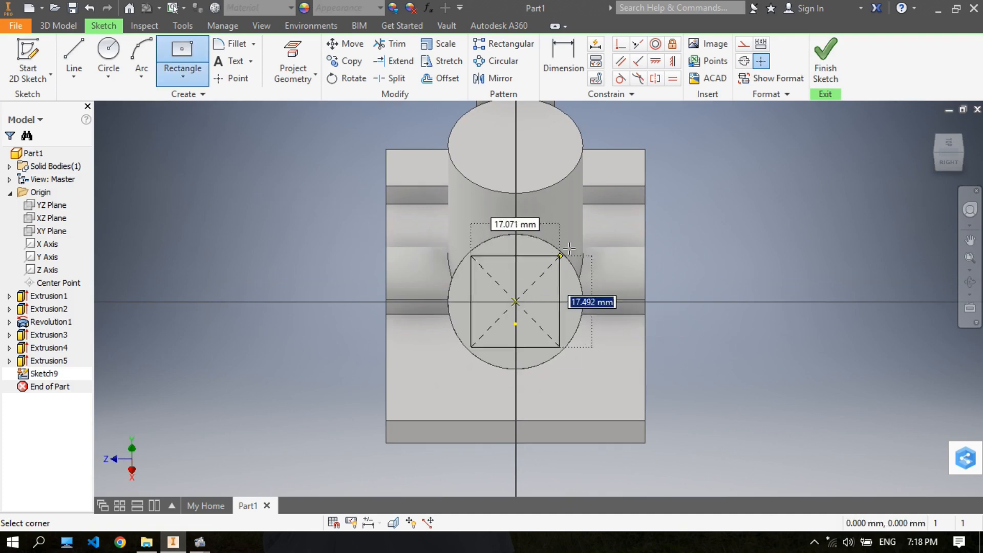
pyautogui.click(606, 215)
# - Dimension the rectangle's width to 36 mm along its upper side
pyautogui.click(561, 55)
pyautogui.click(557, 215)
pyautogui.click(694, 143)
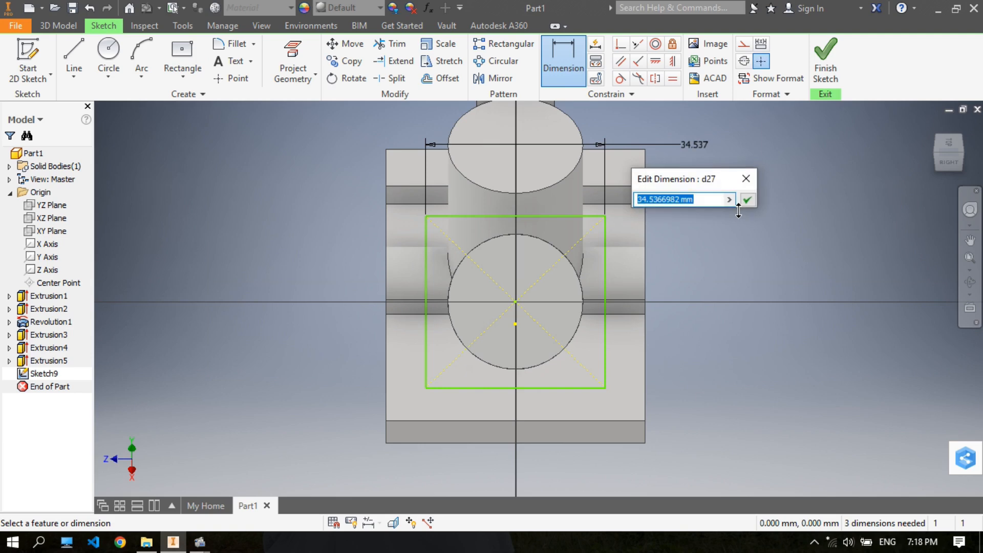
pyautogui.write('36')
pyautogui.press('Return')
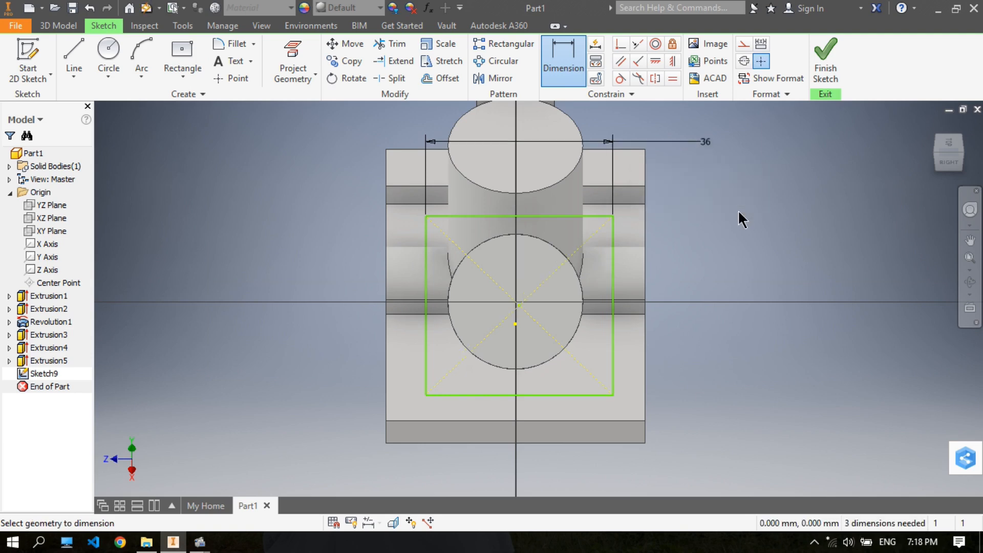
# - Dimension the rectangle's vertical side to 36 mm
pyautogui.click(615, 345)
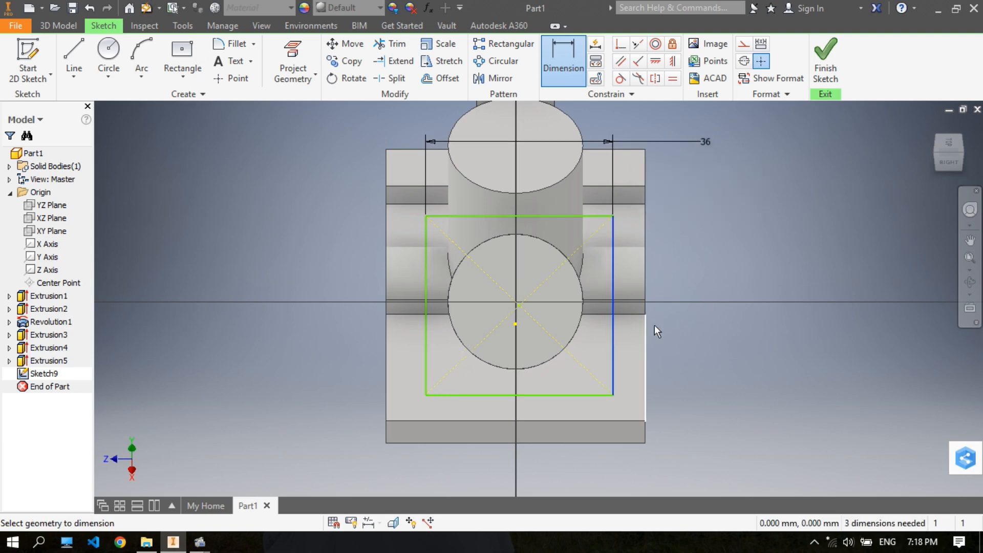
pyautogui.click(701, 292)
pyautogui.write('36')
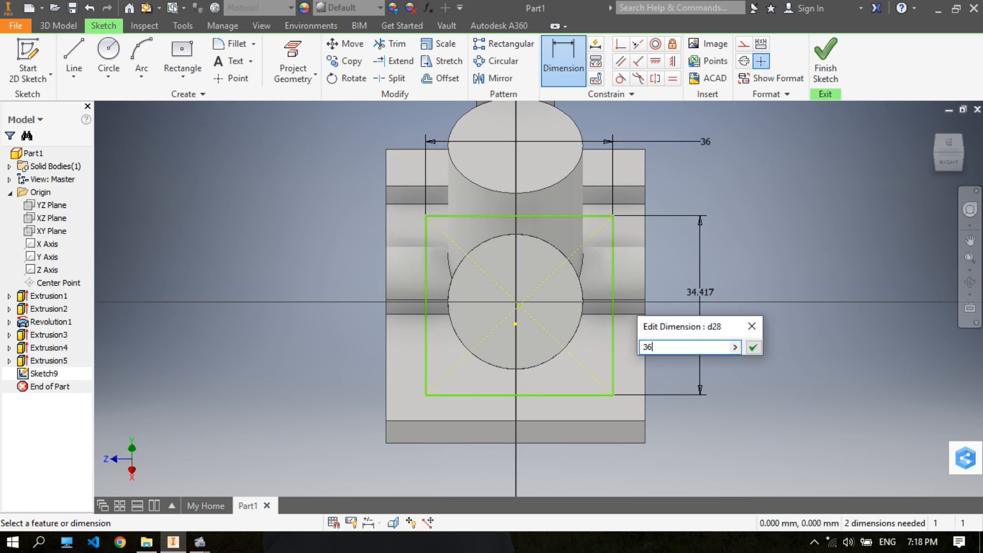
pyautogui.press('Return')
# - Extrude the 36 mm square by 4 mm back toward the inclined cylinder, joining it to the body
pyautogui.click(58, 25)
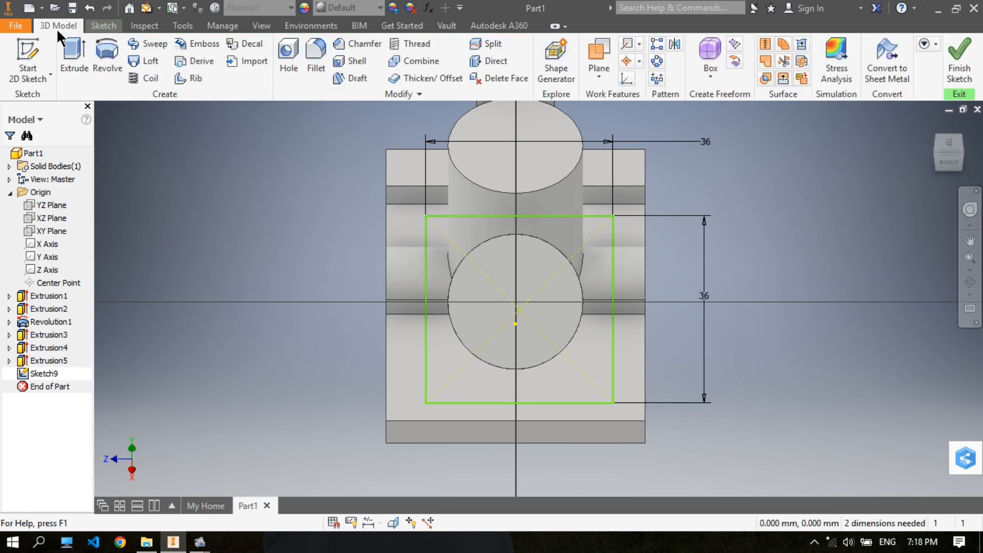
pyautogui.press('F6')
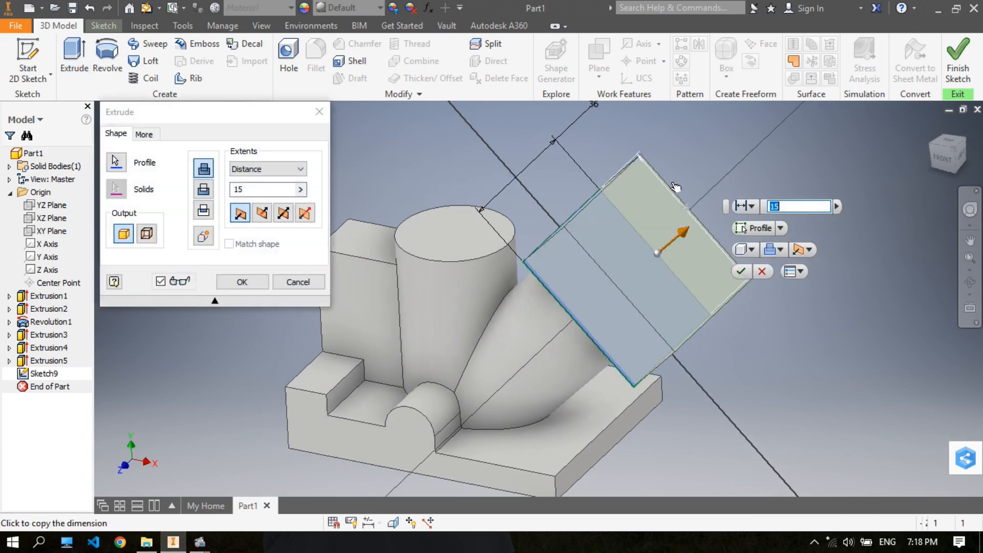
pyautogui.moveTo(671, 193); pyautogui.dragTo(754, 180, button='middle')
pyautogui.click(262, 213)
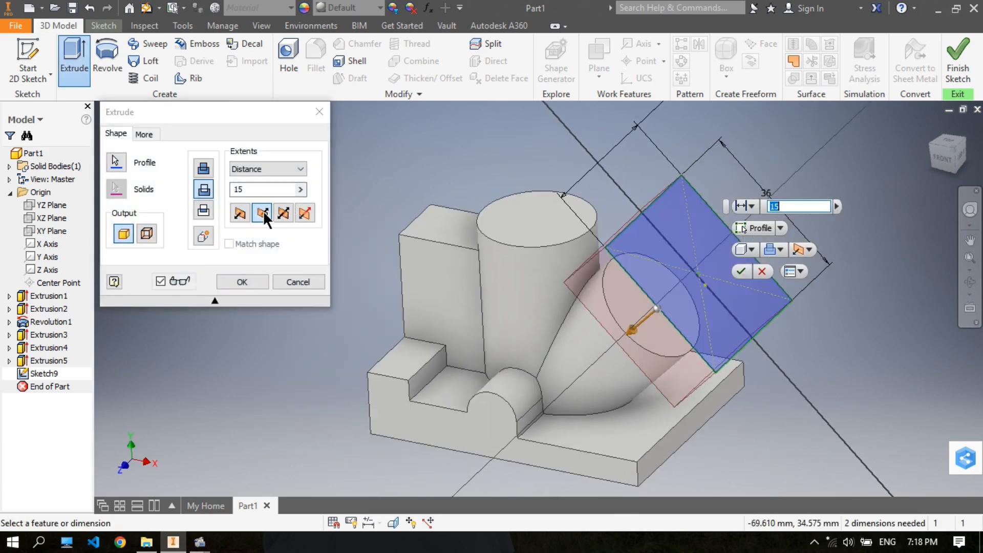
pyautogui.click(256, 190)
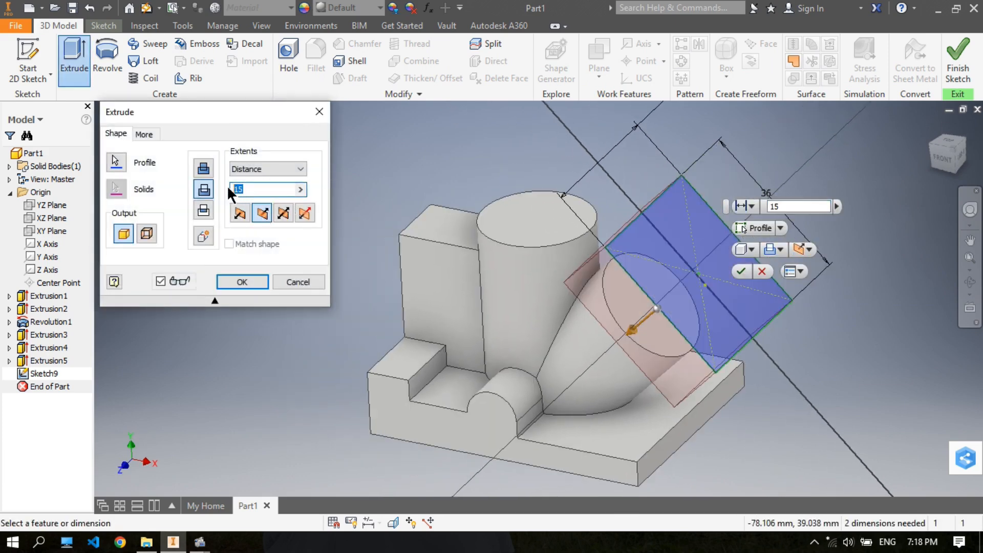
pyautogui.click(203, 168)
pyautogui.click(253, 190)
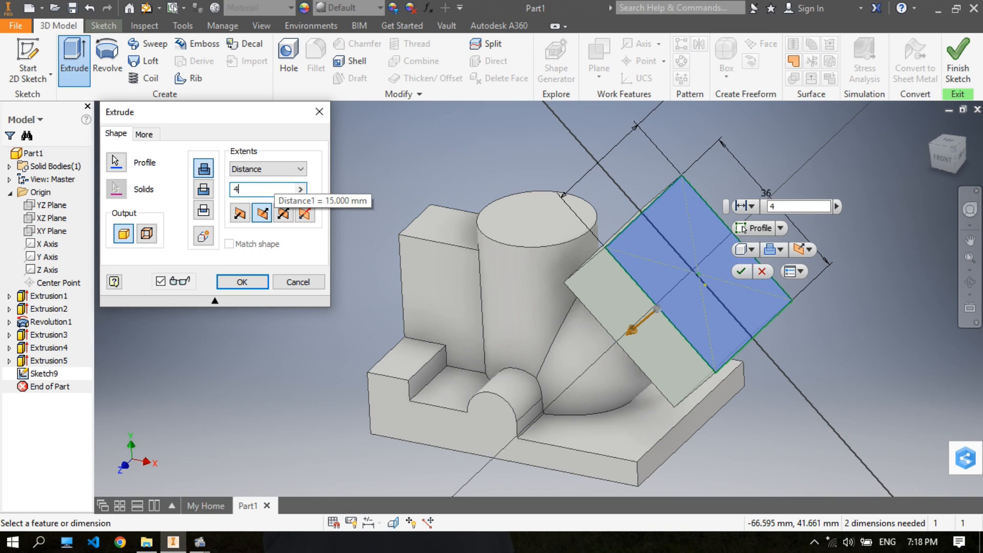
pyautogui.click(266, 280)
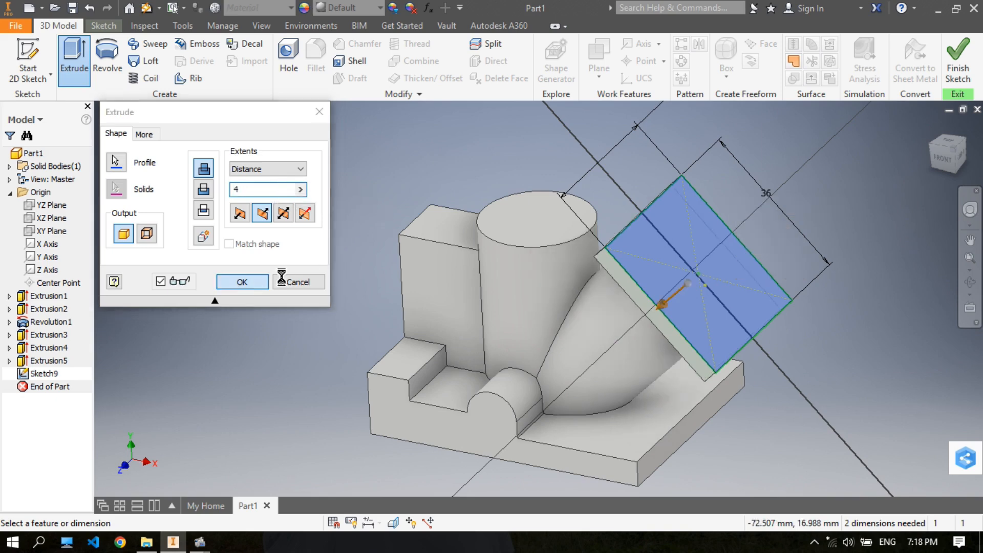
# - Start a 2D sketch on the narrow front side face of the square end plate
pyautogui.moveTo(712, 265); pyautogui.dragTo(666, 261, button='middle')
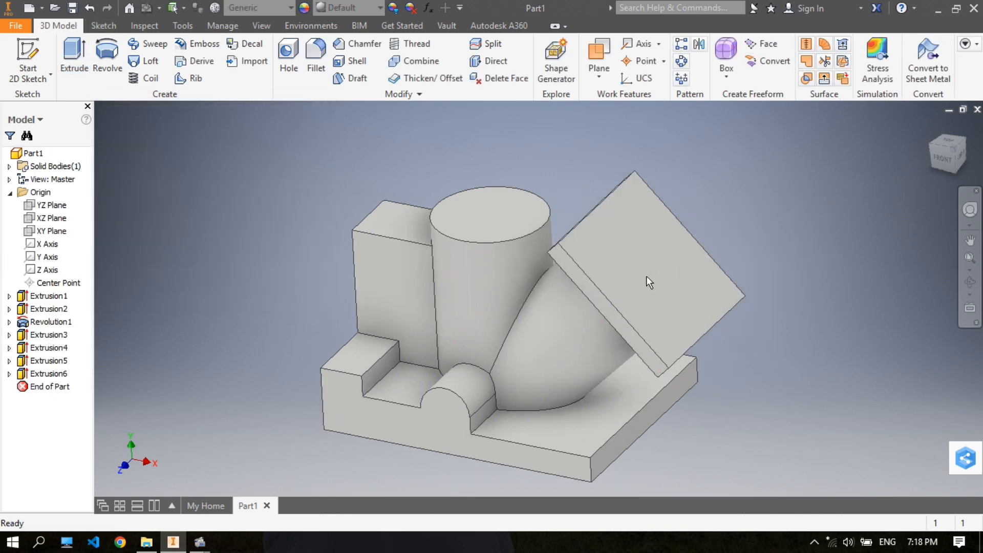
pyautogui.click(31, 55)
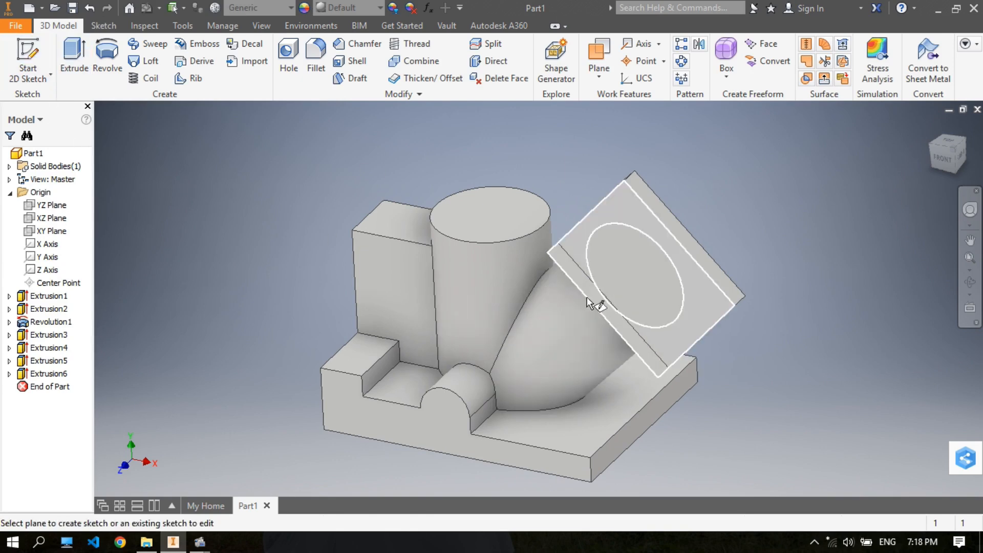
pyautogui.click(597, 307)
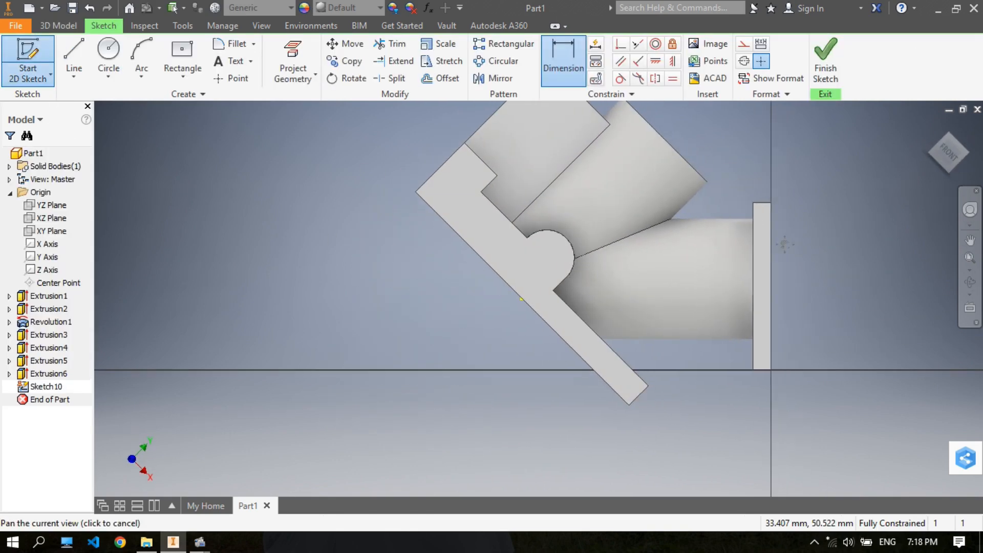
pyautogui.moveTo(793, 244); pyautogui.dragTo(618, 266)
pyautogui.press('Escape')
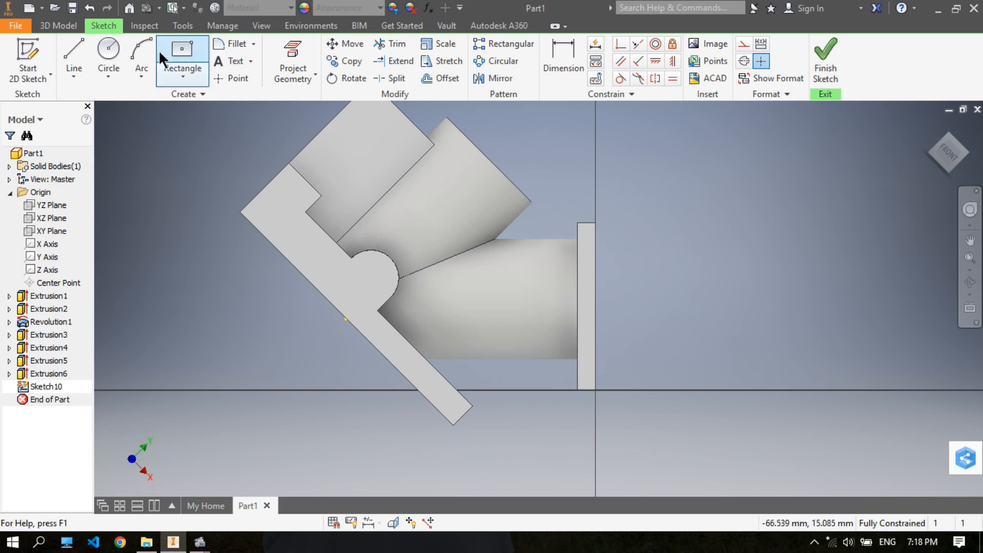
# - Sketch a circle about 7 mm in diameter on the inclined cylinder side of the plate, overlapping the plate's inner edge
pyautogui.click(110, 50)
pyautogui.scroll(5, 574, 302)
pyautogui.click(548, 299)
pyautogui.click(606, 299)
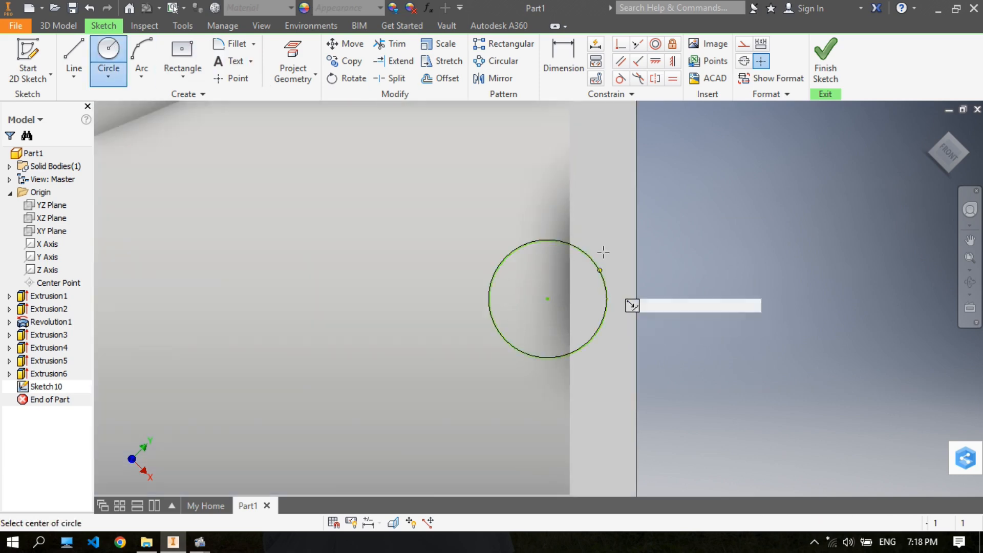
# - Dimension the circle's diameter to 12 mm
pyautogui.click(562, 68)
pyautogui.click(593, 260)
pyautogui.click(818, 241)
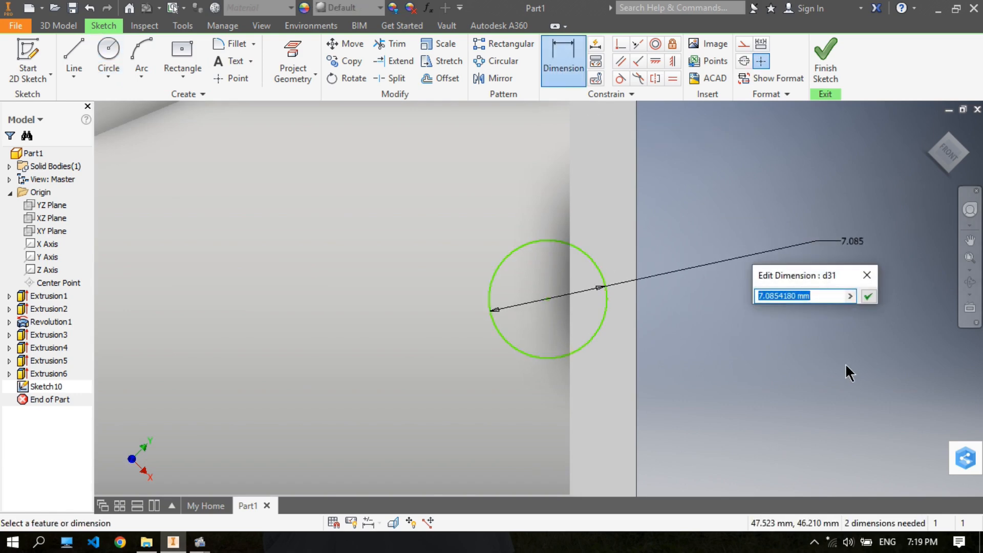
pyautogui.write('12')
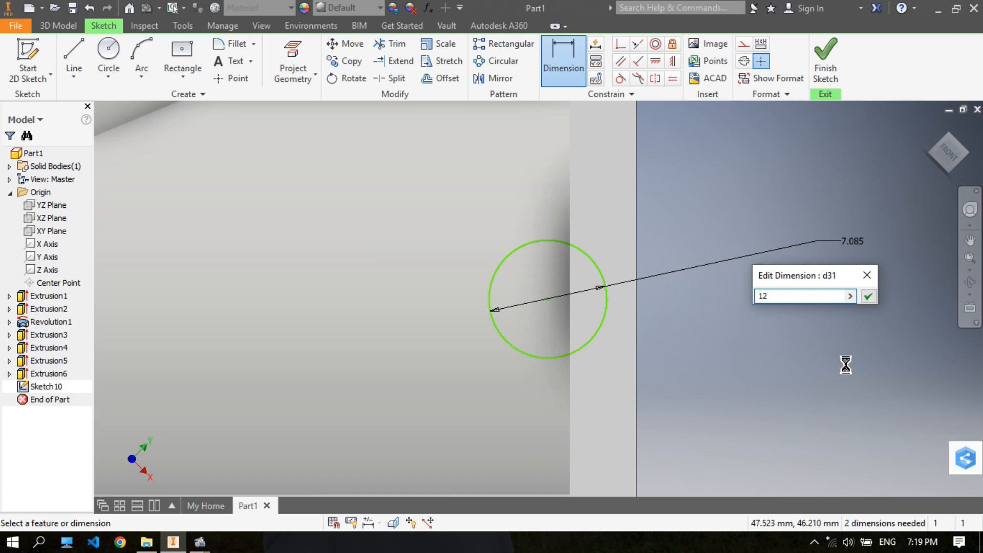
pyautogui.press('Return')
# - Dimension the circle's centre 6 mm from the plate's outer face
pyautogui.scroll(-2, 737, 258)
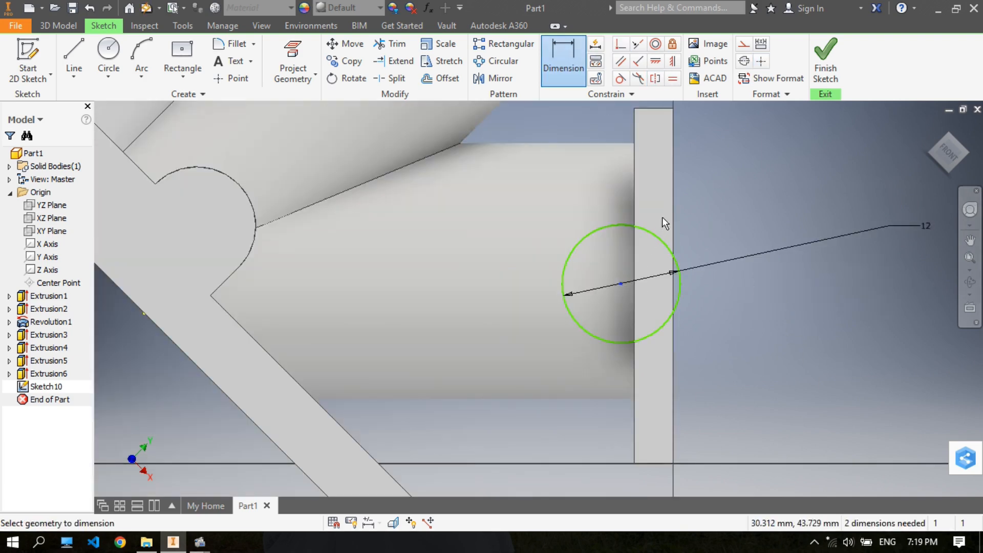
pyautogui.click(670, 204)
pyautogui.click(723, 355)
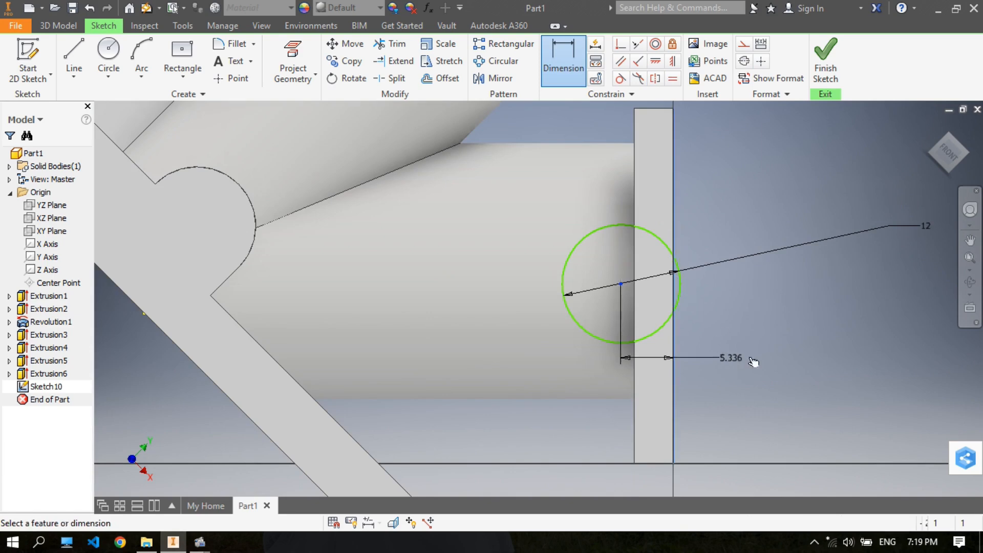
pyautogui.write('6')
pyautogui.press('Return')
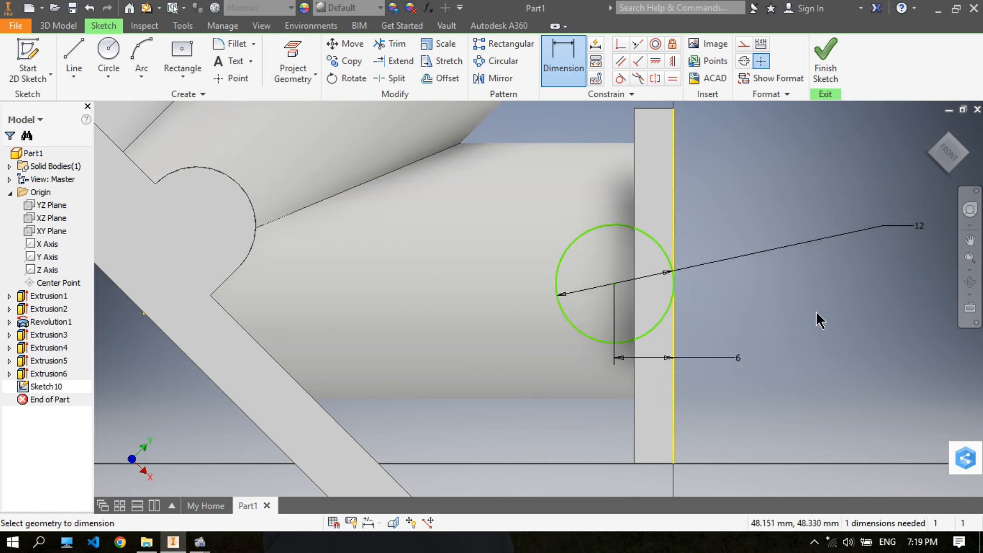
# - Dimension the circle's centre 18 mm from the upper end of the plate
pyautogui.moveTo(738, 183); pyautogui.dragTo(719, 261, button='middle')
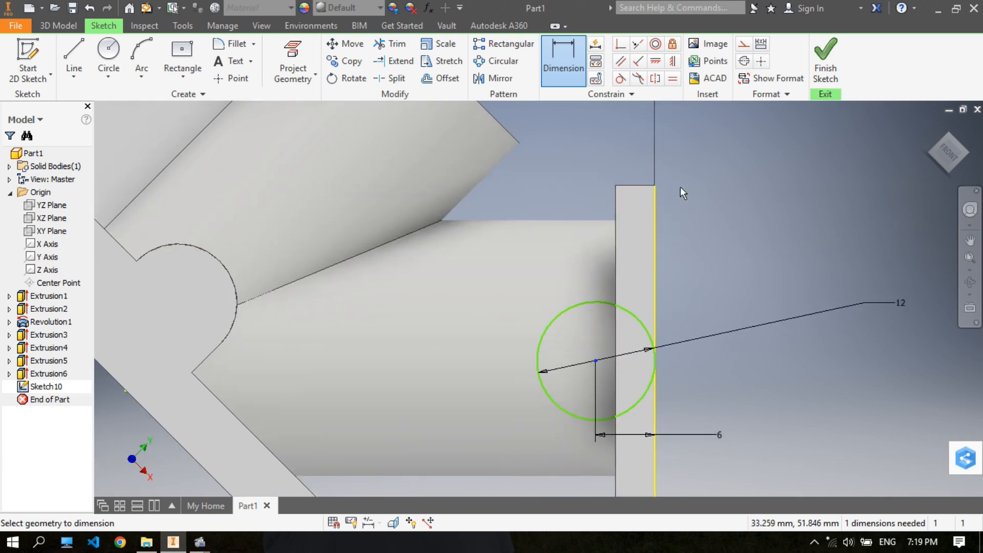
pyautogui.click(644, 185)
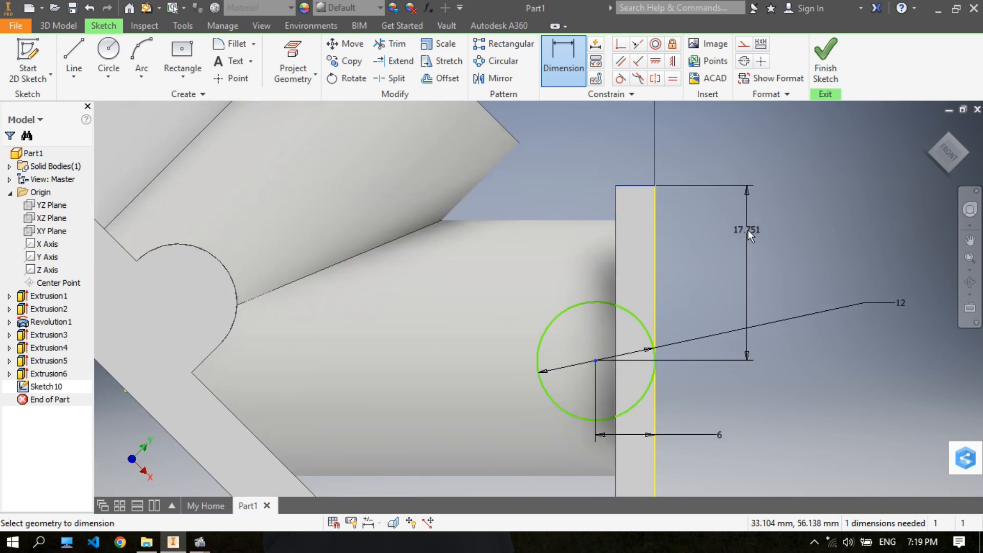
pyautogui.click(747, 230)
pyautogui.write('18')
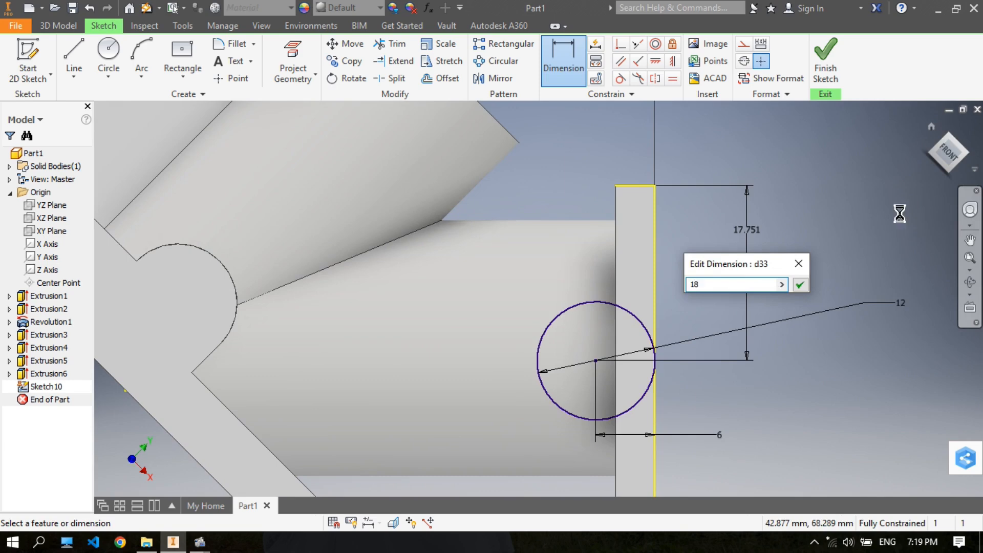
pyautogui.press('Return')
# - Extrude the 12 mm circle as a cut, 36 mm deep in the direction through the square plate
pyautogui.scroll(-5, 839, 236)
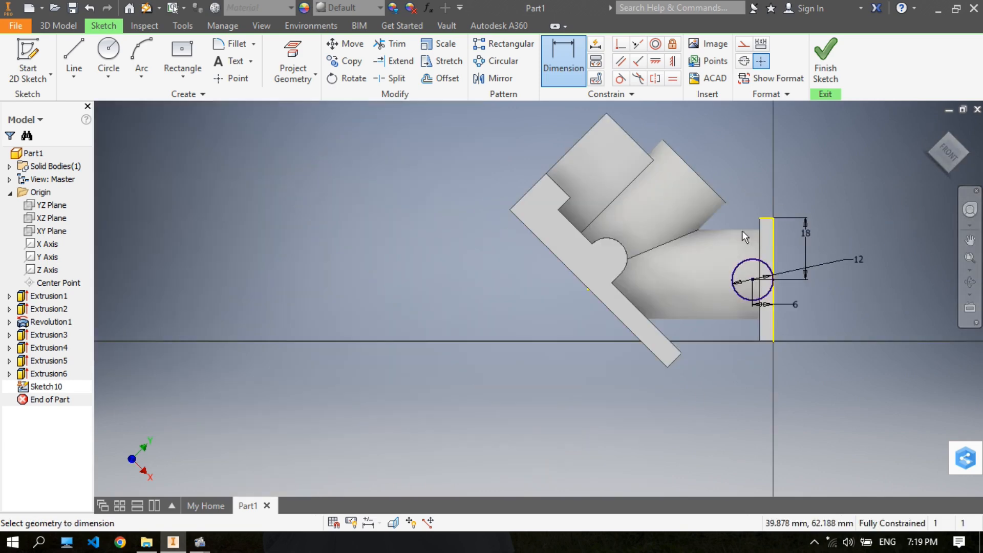
pyautogui.click(56, 26)
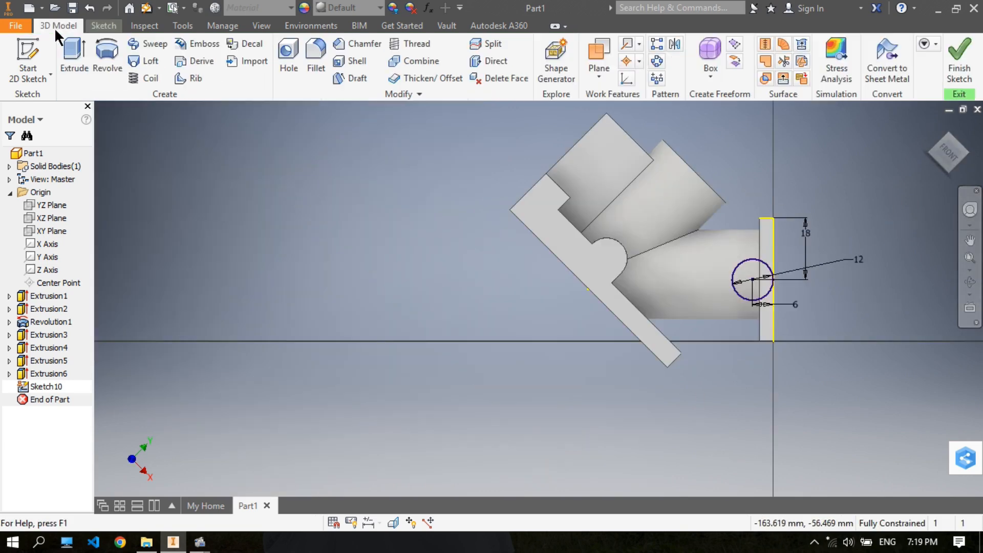
pyautogui.click(78, 55)
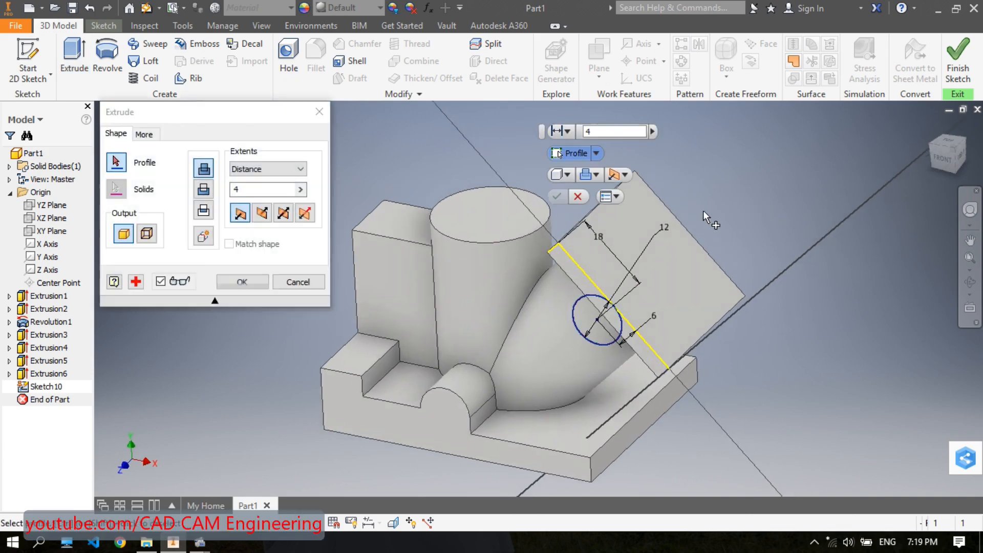
pyautogui.click(594, 318)
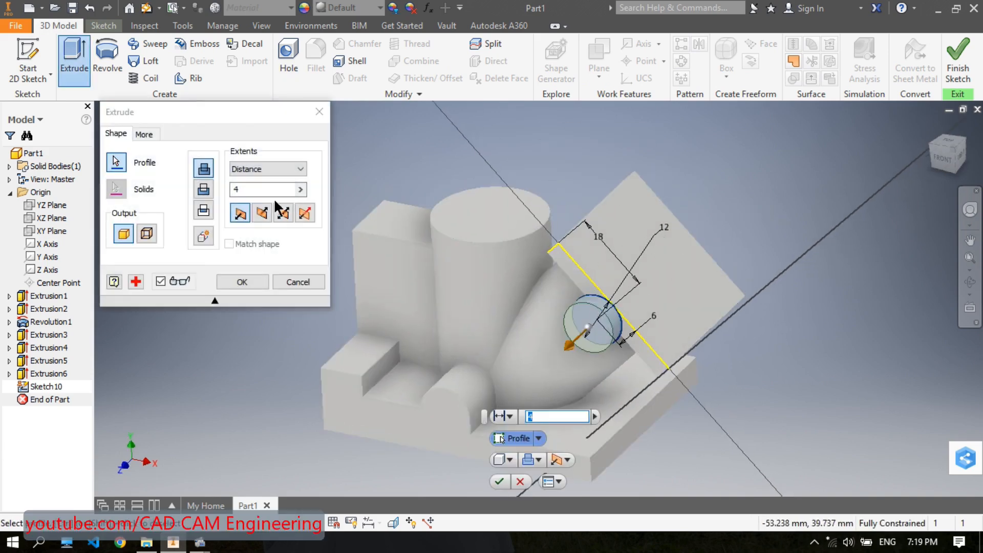
pyautogui.click(263, 214)
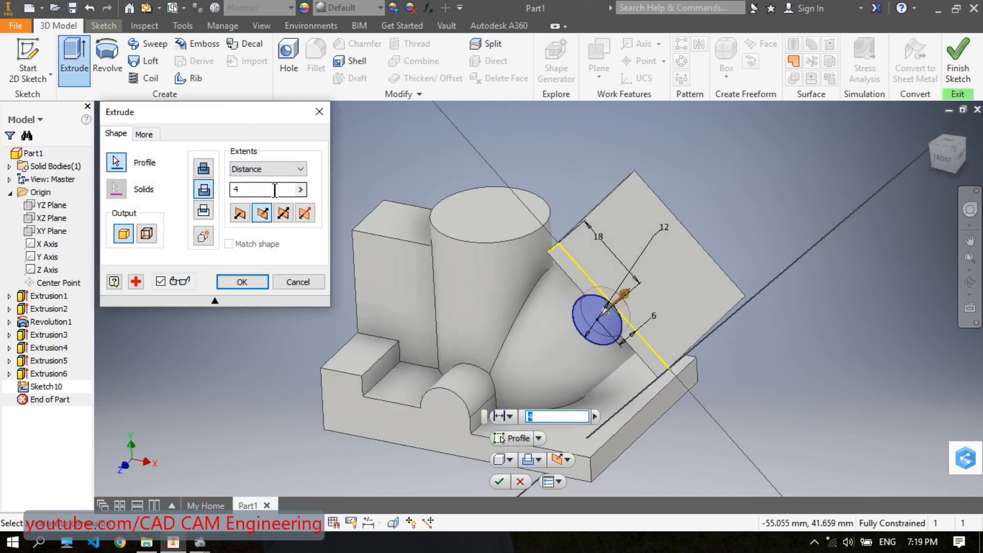
pyautogui.click(201, 193)
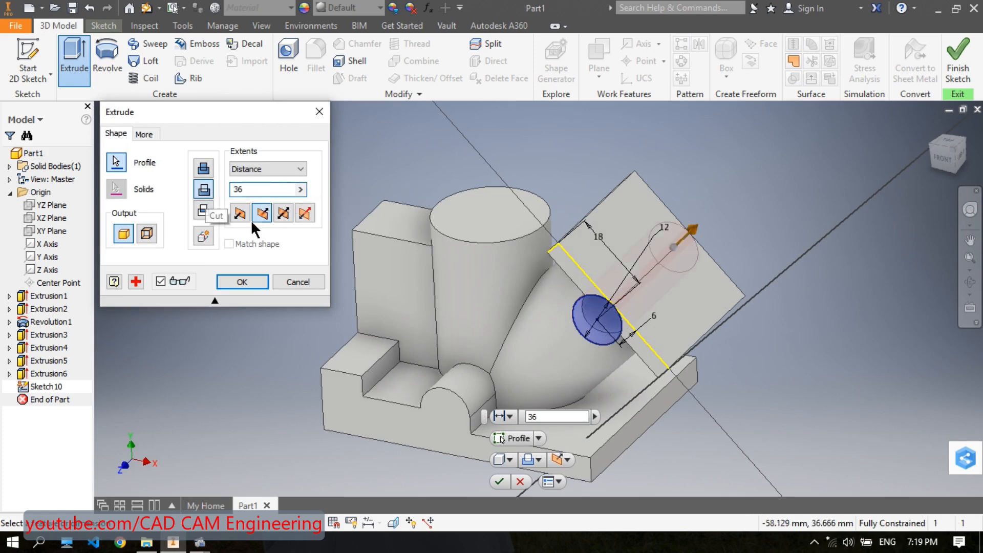
pyautogui.click(242, 282)
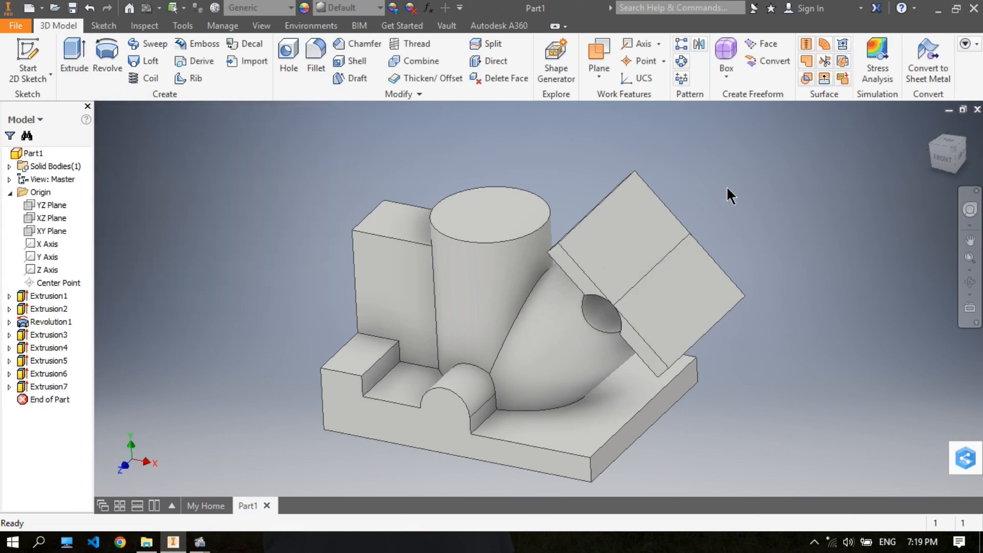
# - Edit the last extrusion of the 12 mm circle so that it joins as a solid boss instead of cutting
pyautogui.click(52, 386)
pyautogui.doubleClick(637, 214)
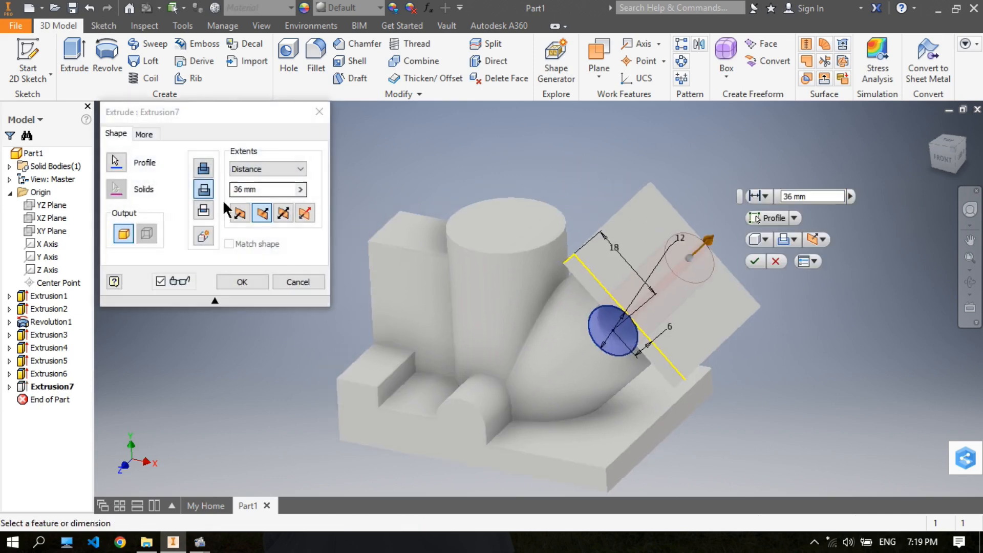
pyautogui.click(283, 186)
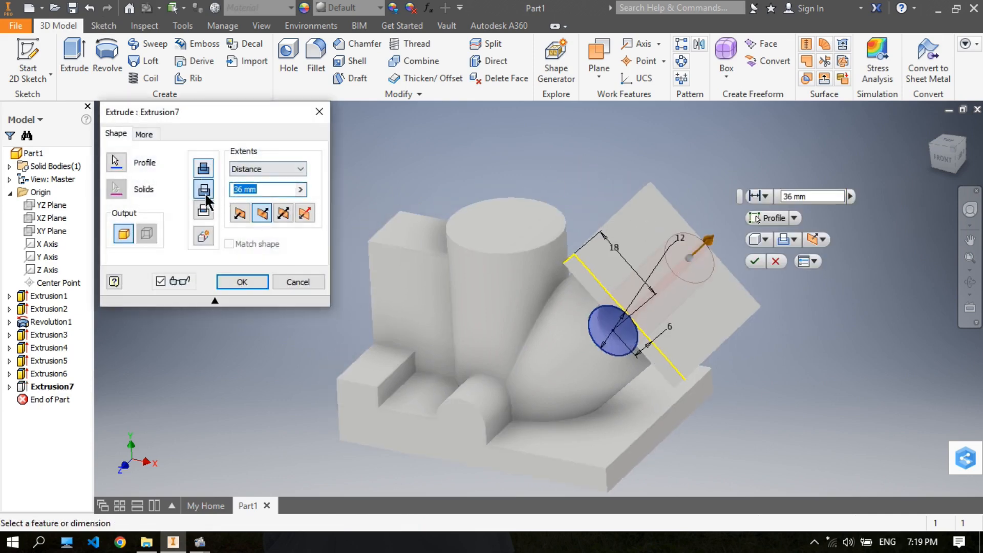
pyautogui.click(204, 168)
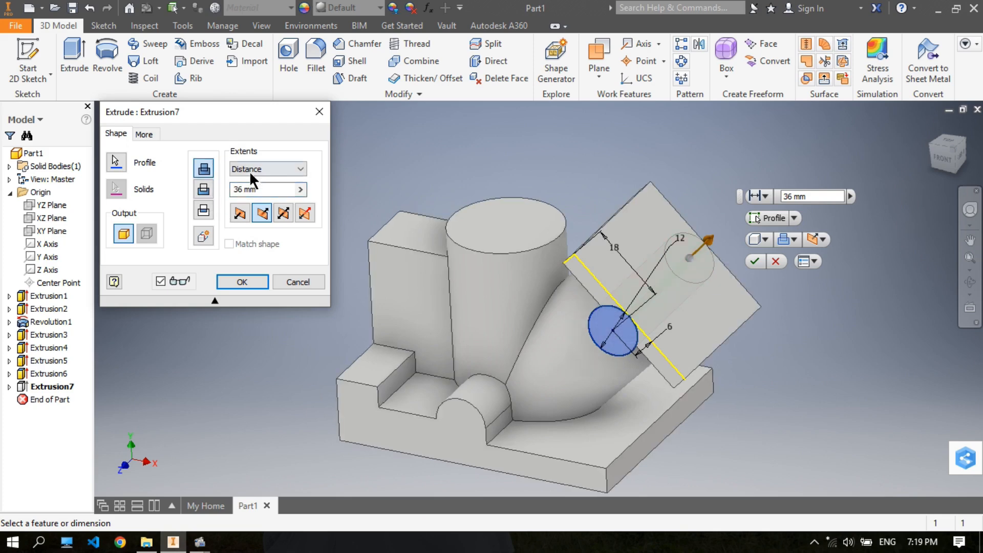
pyautogui.click(242, 281)
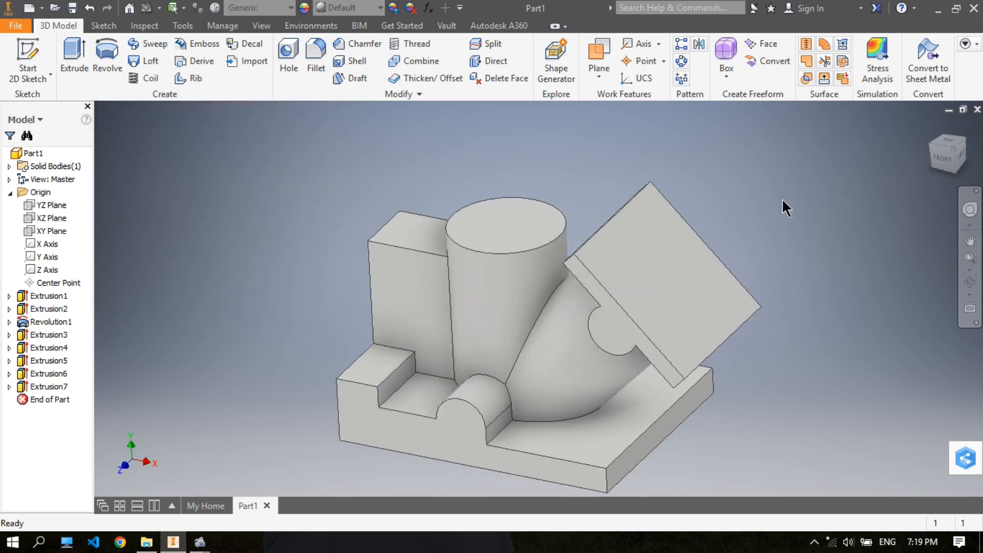
# - Fillet with a 2 mm radius the side block's curved edge at the vertical cylinder and the six inner step and rib edges on the base
pyautogui.keyDown('shift'); pyautogui.moveTo(580, 244); pyautogui.dragTo(359, 111, button='middle'); pyautogui.keyUp('shift')
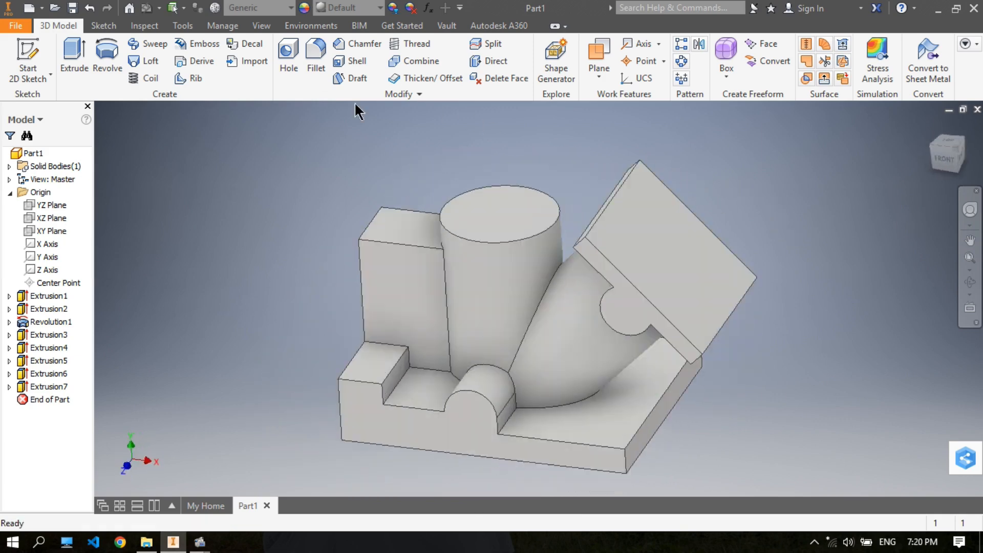
pyautogui.click(315, 58)
pyautogui.moveTo(469, 137); pyautogui.dragTo(631, 190, button='middle')
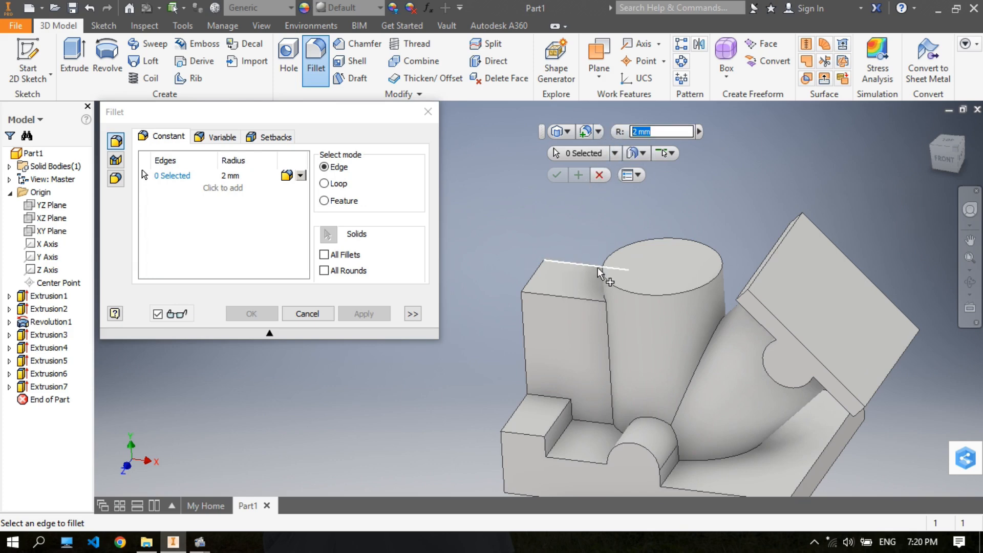
pyautogui.keyDown('shift'); pyautogui.moveTo(600, 273); pyautogui.dragTo(634, 299, button='middle'); pyautogui.keyUp('shift')
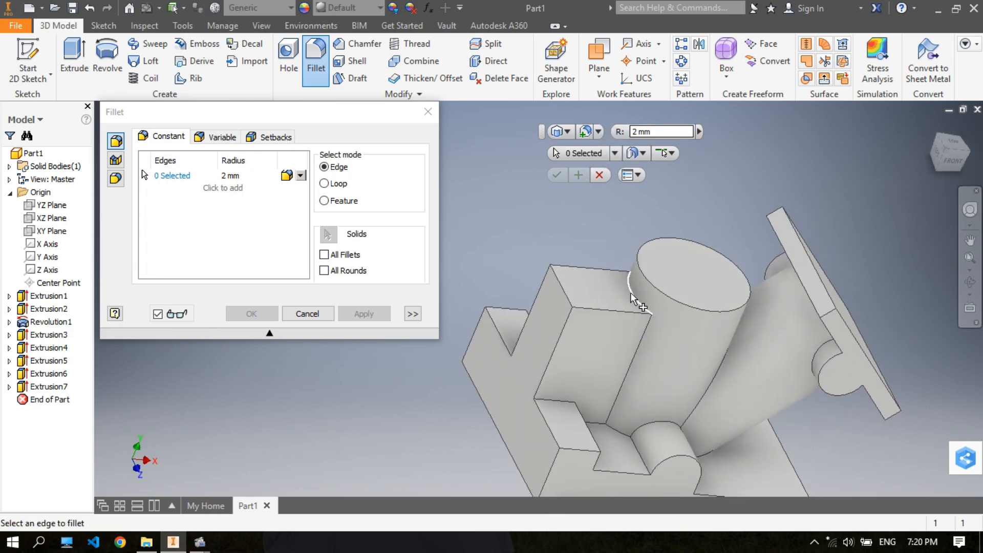
pyautogui.click(633, 290)
pyautogui.keyDown('shift'); pyautogui.moveTo(666, 266); pyautogui.dragTo(562, 313, button='middle'); pyautogui.keyUp('shift')
pyautogui.click(557, 381)
pyautogui.keyDown('shift'); pyautogui.moveTo(584, 372); pyautogui.dragTo(623, 404, button='middle'); pyautogui.keyUp('shift')
pyautogui.click(616, 406)
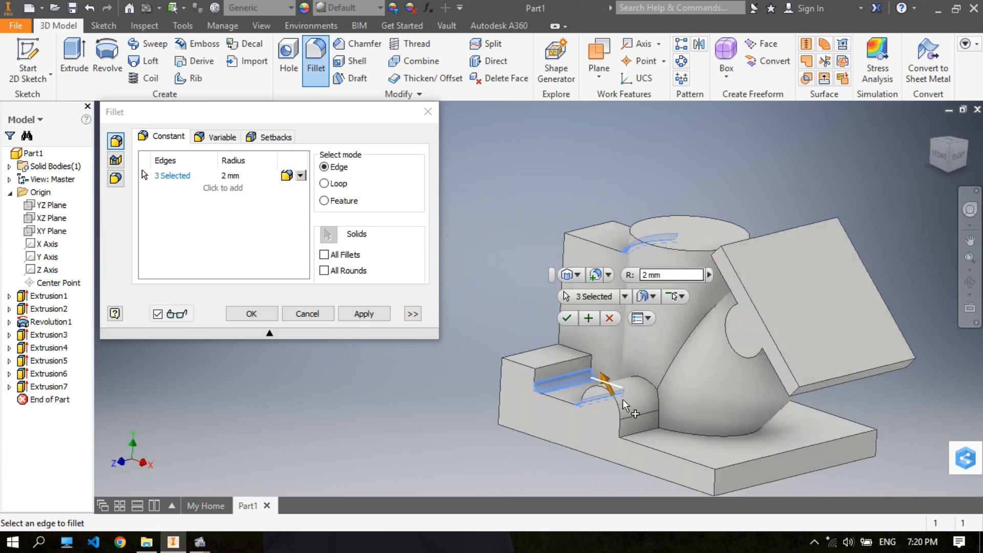
pyautogui.click(635, 435)
pyautogui.keyDown('shift'); pyautogui.moveTo(645, 303); pyautogui.dragTo(591, 347, button='middle'); pyautogui.keyUp('shift')
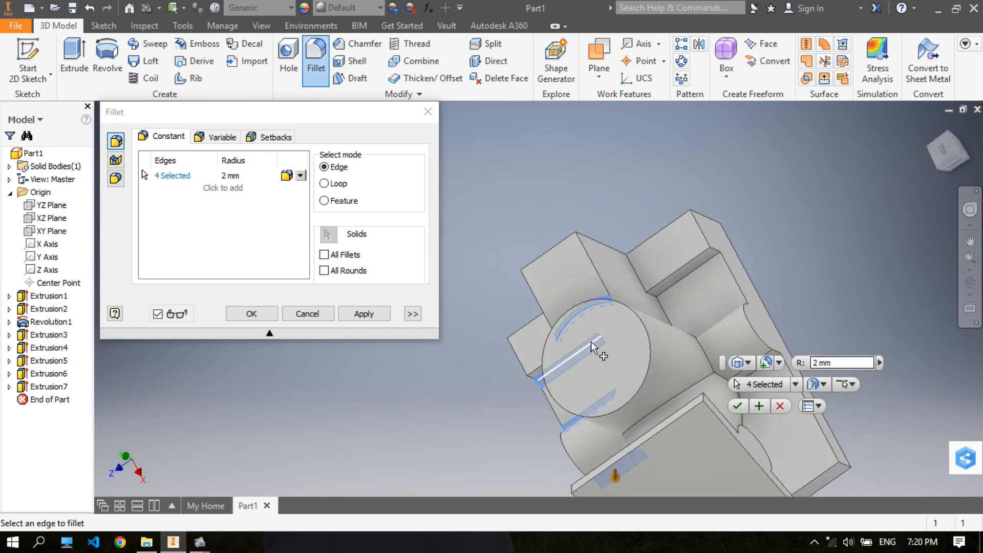
pyautogui.click(686, 280)
pyautogui.keyDown('shift'); pyautogui.moveTo(689, 279); pyautogui.dragTo(729, 302, button='middle'); pyautogui.keyUp('shift')
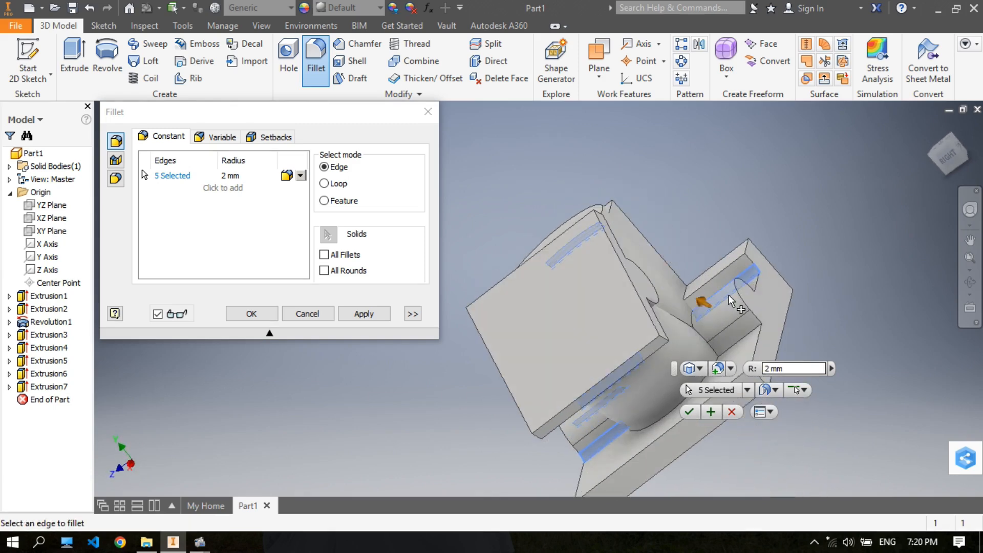
pyautogui.click(746, 343)
pyautogui.keyDown('shift'); pyautogui.moveTo(757, 266); pyautogui.dragTo(863, 233, button='middle'); pyautogui.keyUp('shift')
pyautogui.click(749, 350)
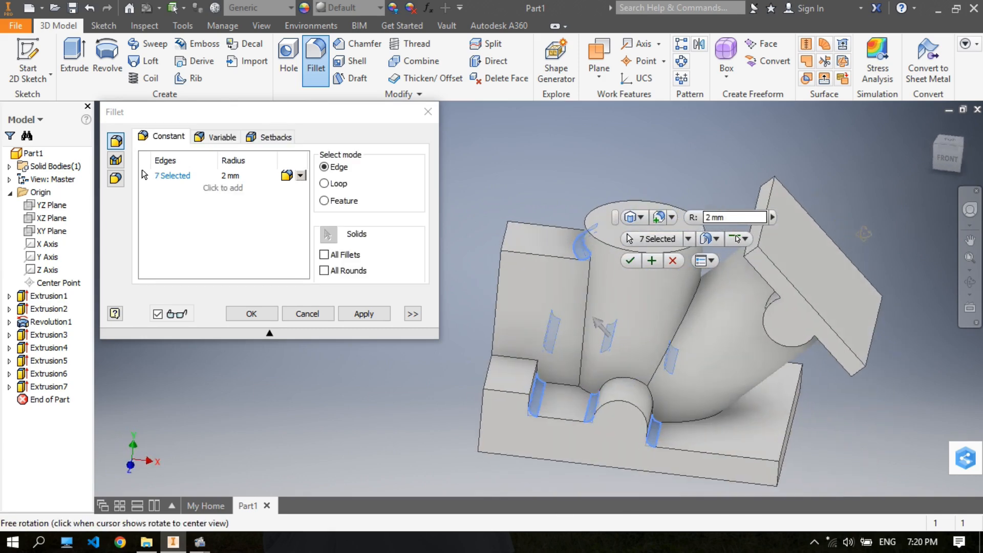
pyautogui.moveTo(736, 353)
pyautogui.keyDown('shift'); pyautogui.mouseDown(button='middle')
pyautogui.moveTo(742, 343)
pyautogui.moveTo(773, 347)
pyautogui.moveTo(706, 351)
pyautogui.moveTo(750, 352)
pyautogui.mouseUp(button='middle'); pyautogui.keyUp('shift')
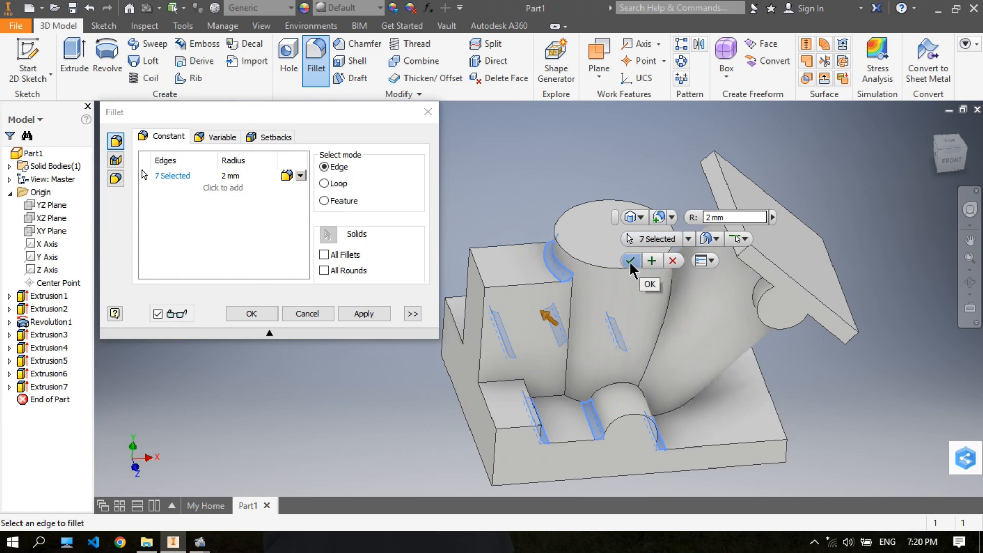
pyautogui.click(652, 260)
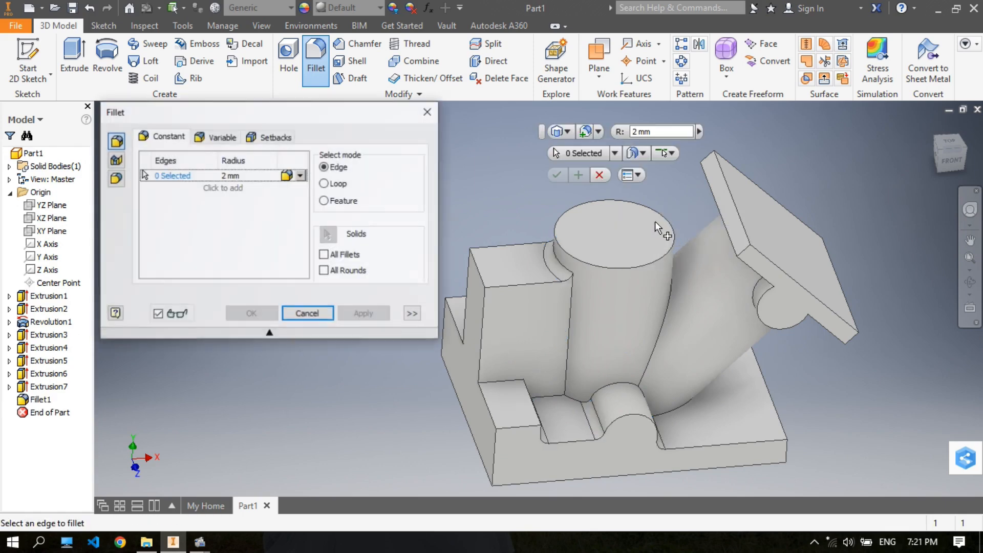
# - Fillet the four vertical corner edges of the base plate with a 5 mm radius
pyautogui.moveTo(542, 236); pyautogui.dragTo(572, 223, button='middle')
pyautogui.click(628, 132)
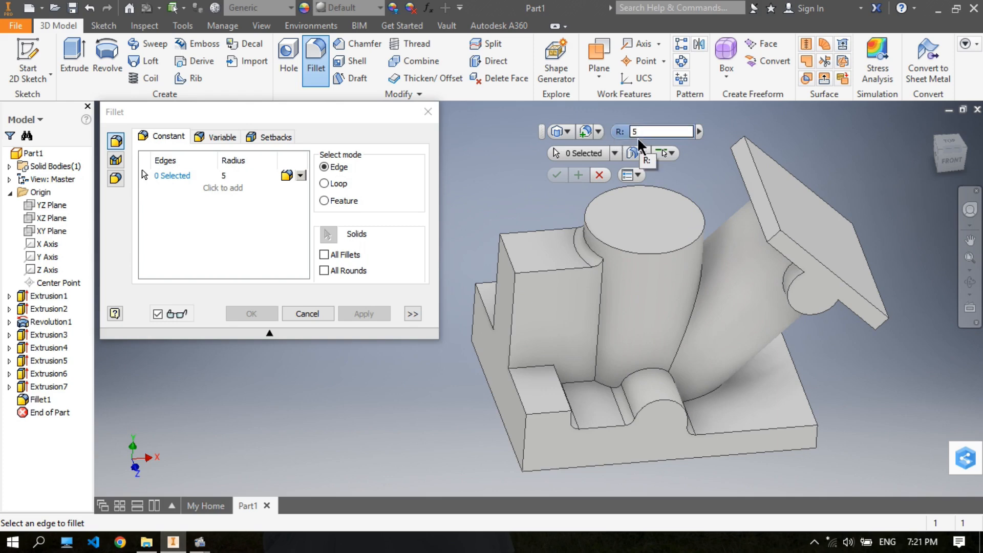
pyautogui.click(527, 432)
pyautogui.keyDown('shift'); pyautogui.moveTo(496, 298); pyautogui.dragTo(575, 368, button='middle'); pyautogui.keyUp('shift')
pyautogui.click(572, 412)
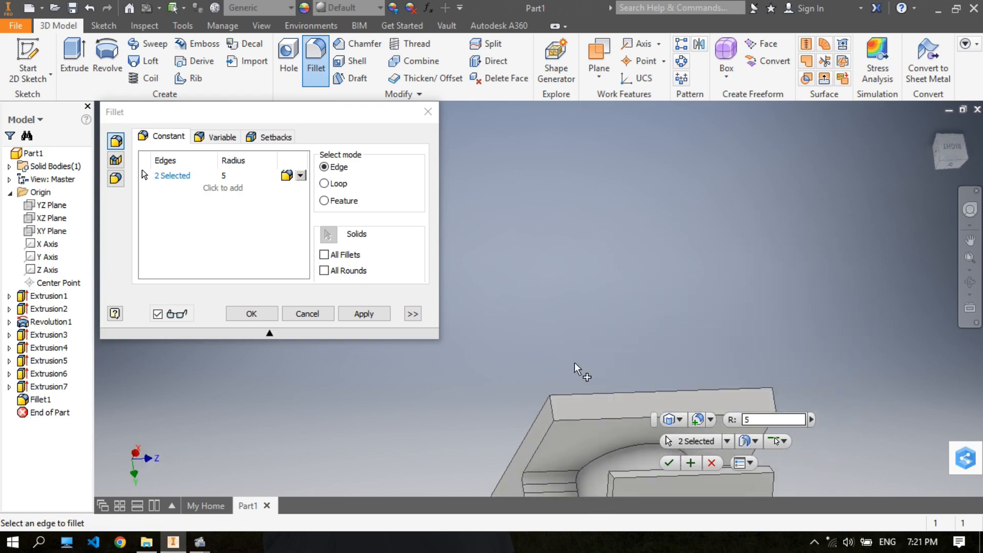
pyautogui.click(553, 413)
pyautogui.keyDown('shift'); pyautogui.moveTo(723, 307); pyautogui.dragTo(672, 354, button='middle'); pyautogui.keyUp('shift')
pyautogui.click(671, 359)
pyautogui.keyDown('shift'); pyautogui.moveTo(686, 287); pyautogui.dragTo(597, 247, button='middle'); pyautogui.keyUp('shift')
pyautogui.keyDown('shift'); pyautogui.moveTo(702, 220); pyautogui.dragTo(636, 266, button='middle'); pyautogui.keyUp('shift')
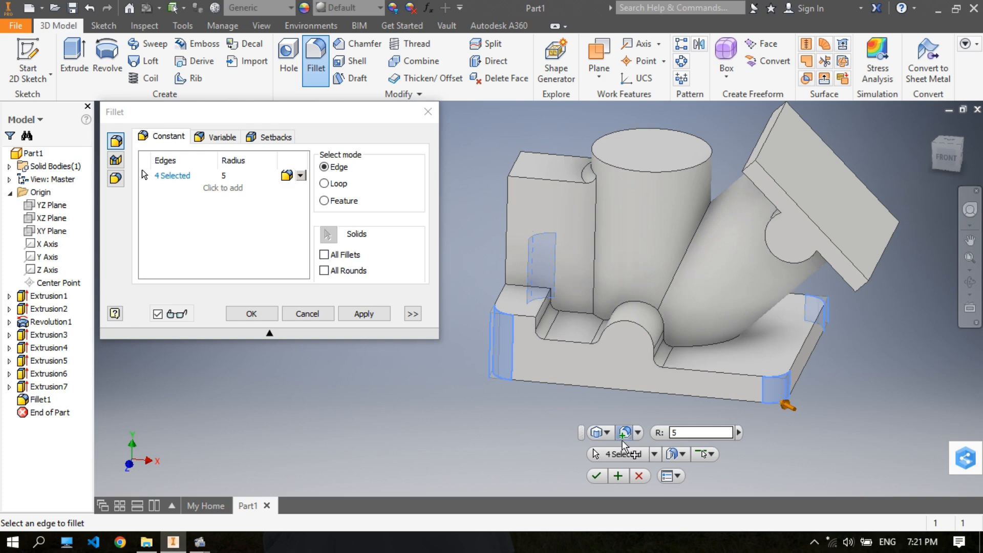
pyautogui.click(618, 475)
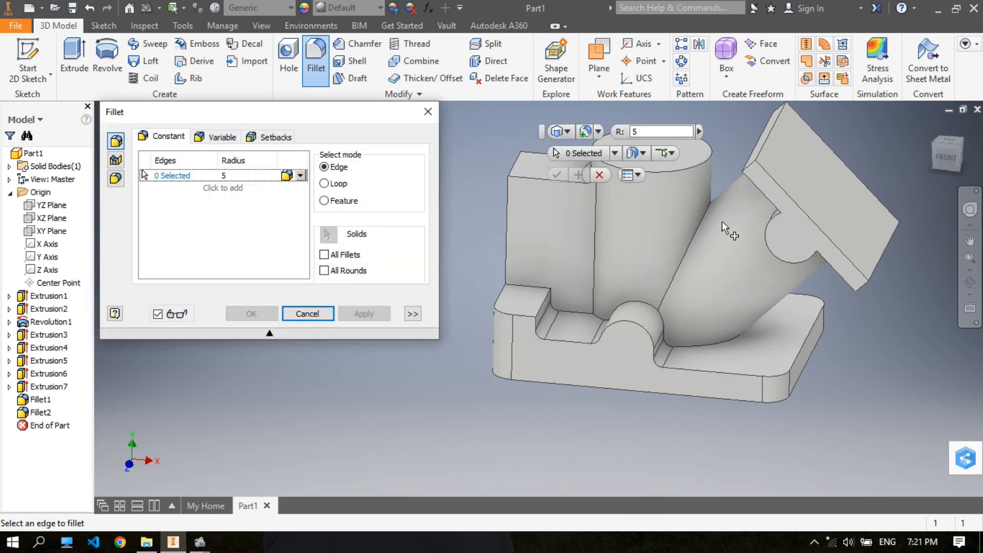
# - Fillet the four corner edges of the square end plate with a 6 mm radius
pyautogui.moveTo(696, 207); pyautogui.dragTo(641, 245, button='middle')
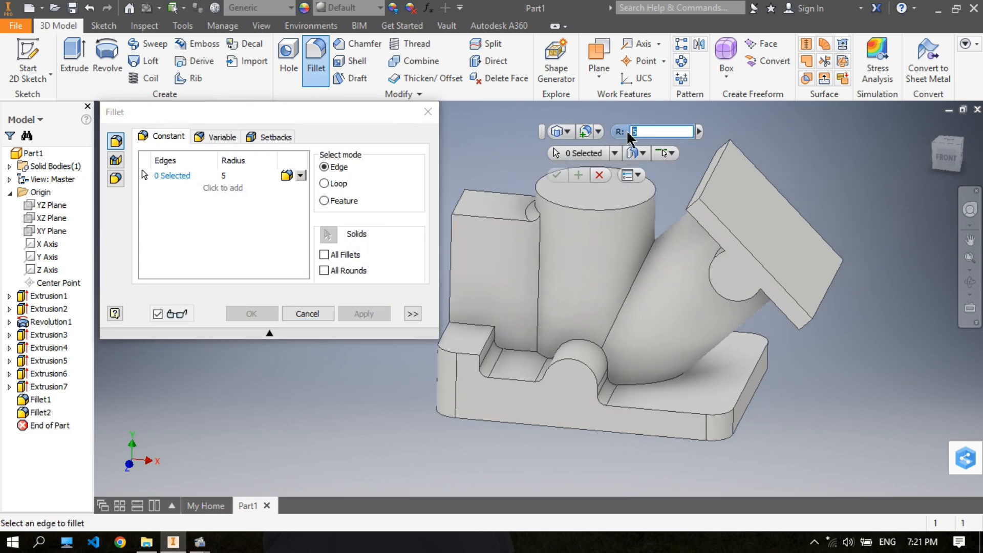
pyautogui.write('6')
pyautogui.moveTo(812, 150); pyautogui.dragTo(791, 159, button='middle')
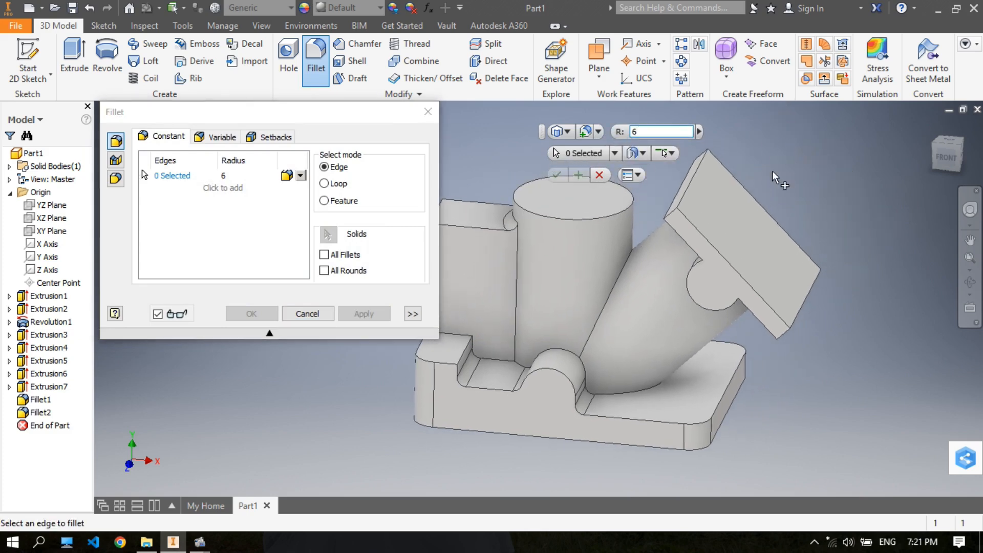
pyautogui.click(673, 211)
pyautogui.keyDown('shift'); pyautogui.moveTo(777, 198); pyautogui.dragTo(722, 226, button='middle'); pyautogui.keyUp('shift')
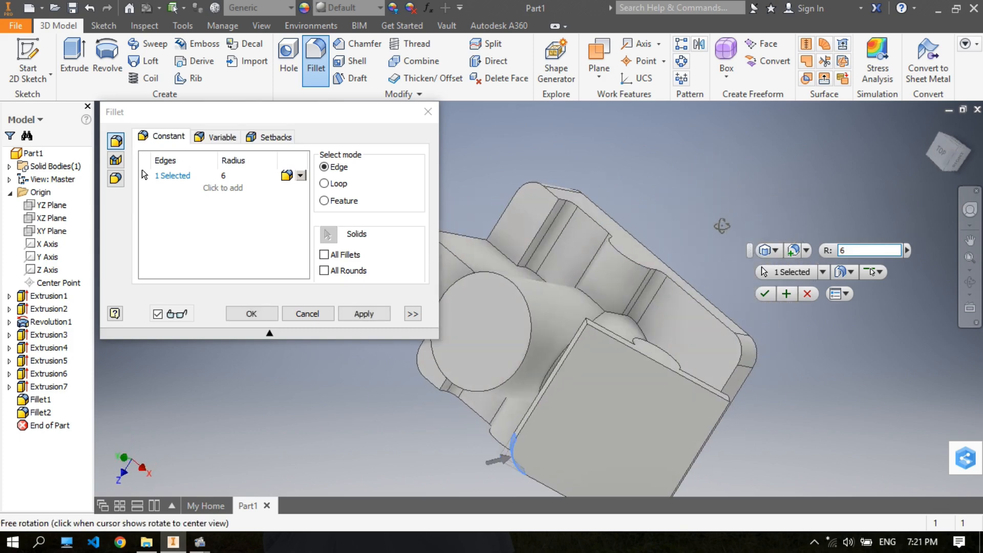
pyautogui.click(585, 319)
pyautogui.keyDown('shift'); pyautogui.moveTo(640, 320); pyautogui.dragTo(574, 239, button='middle'); pyautogui.keyUp('shift')
pyautogui.click(557, 220)
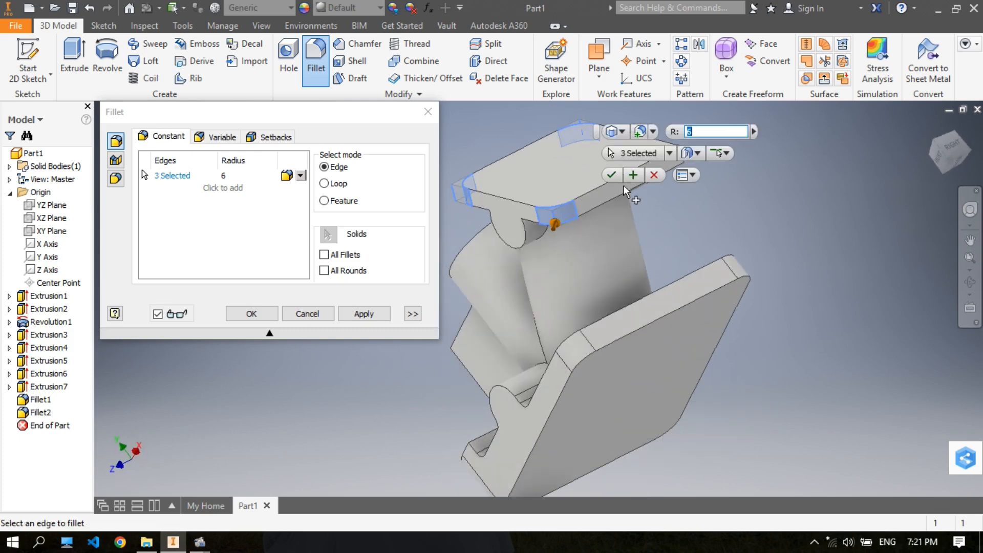
pyautogui.keyDown('shift'); pyautogui.moveTo(649, 219); pyautogui.dragTo(605, 335, button='middle'); pyautogui.keyUp('shift')
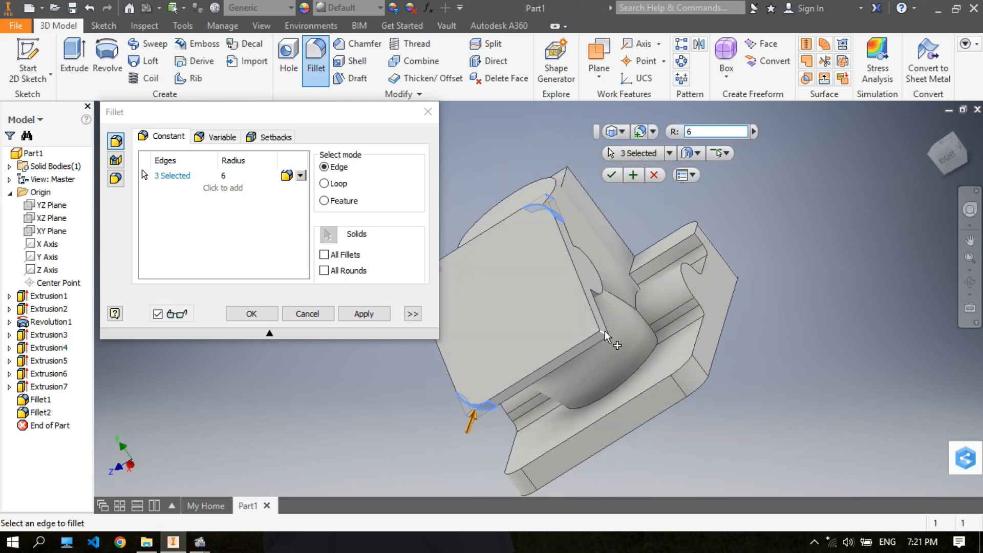
pyautogui.click(605, 333)
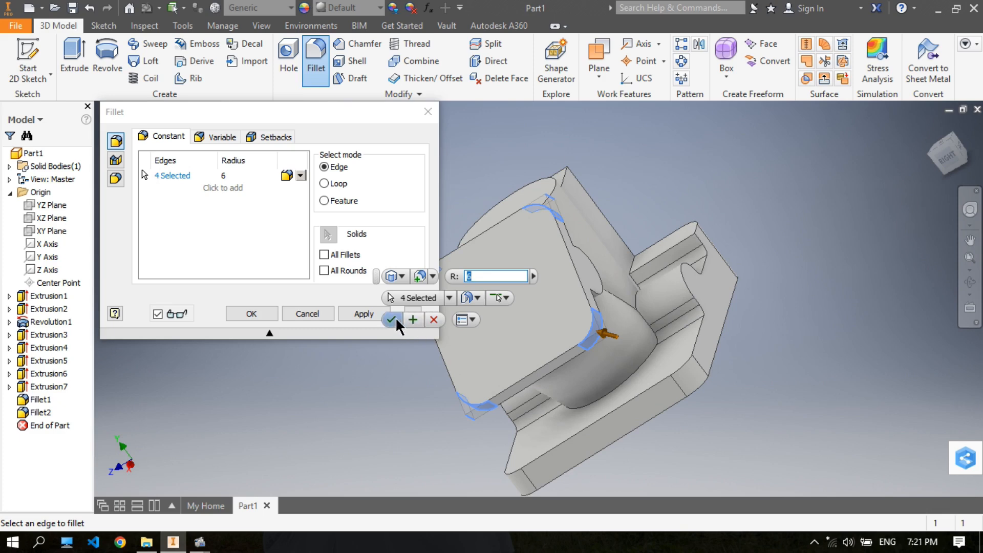
pyautogui.keyDown('shift'); pyautogui.moveTo(634, 196); pyautogui.dragTo(801, 125, button='middle'); pyautogui.keyUp('shift')
pyautogui.click(413, 320)
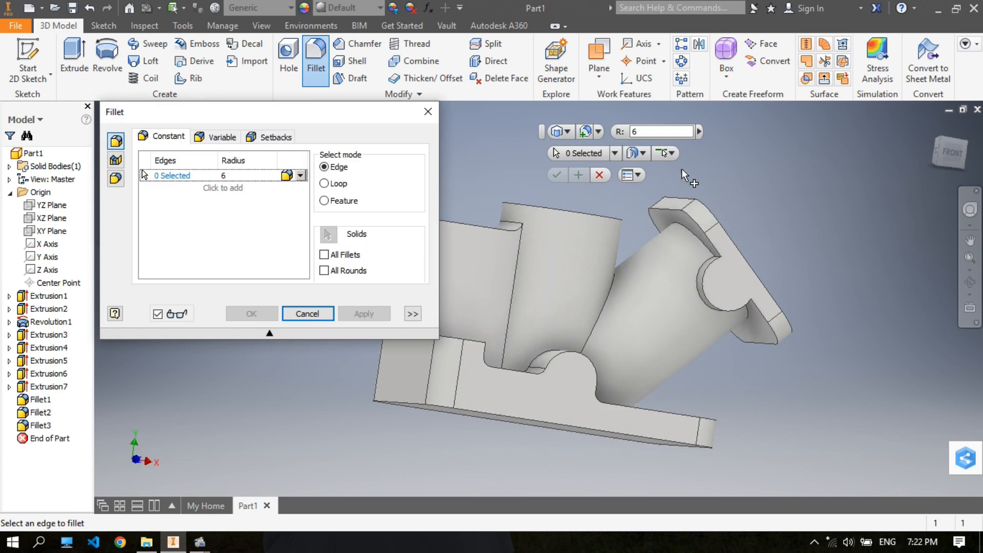
# - Fillet the four edges where the cylindrical boss meets the square end plate with a 2 mm radius and finish filleting
pyautogui.click(620, 134)
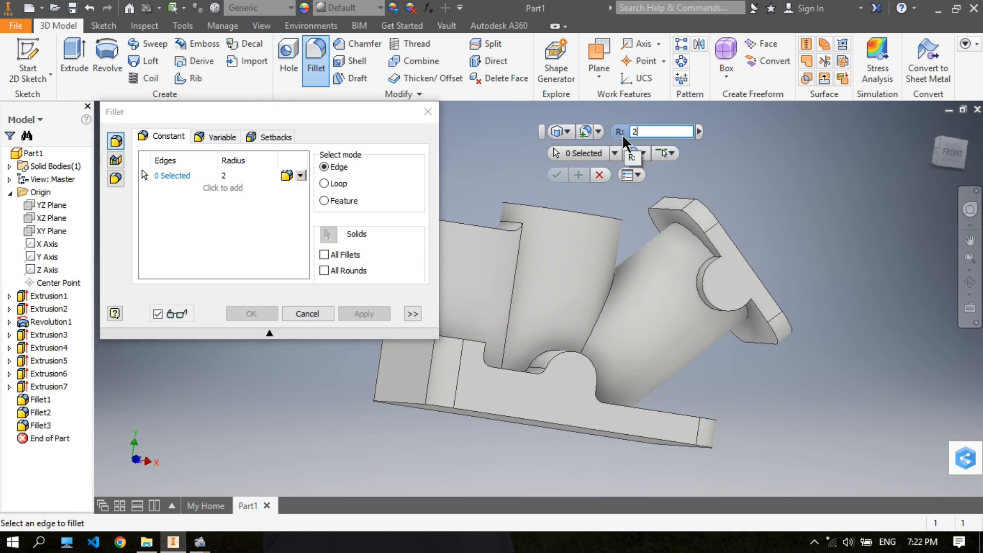
pyautogui.write('2')
pyautogui.keyDown('shift'); pyautogui.moveTo(727, 244); pyautogui.dragTo(750, 248, button='middle'); pyautogui.keyUp('shift')
pyautogui.scroll(-5, 690, 236)
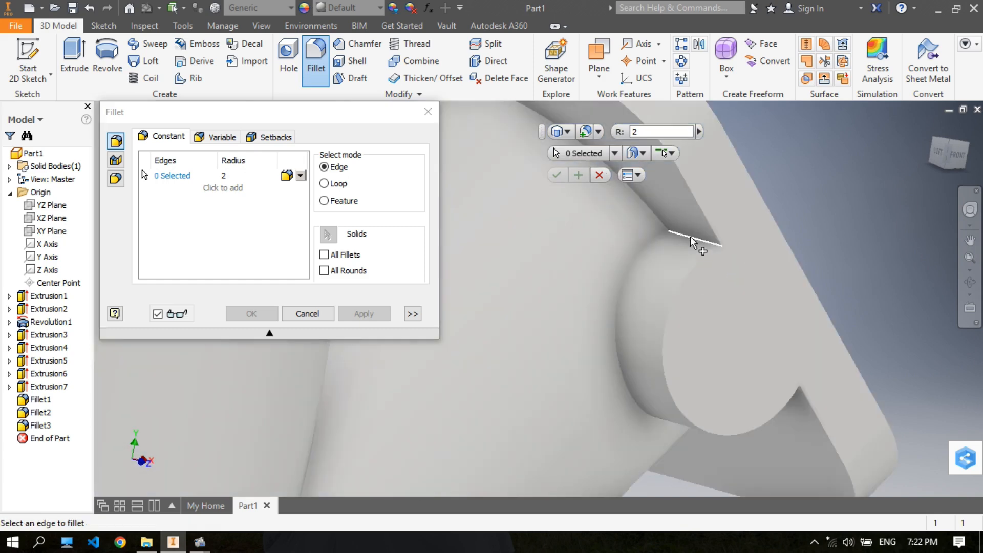
pyautogui.click(690, 238)
pyautogui.scroll(4, 732, 253)
pyautogui.keyDown('shift'); pyautogui.moveTo(755, 305); pyautogui.dragTo(819, 440, button='middle'); pyautogui.keyUp('shift')
pyautogui.click(827, 474)
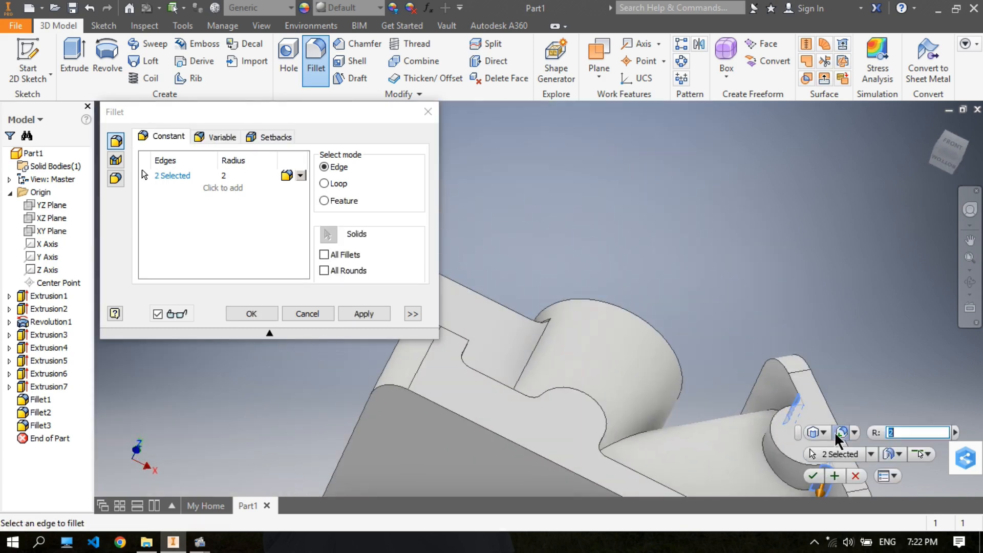
pyautogui.keyDown('shift'); pyautogui.moveTo(767, 271); pyautogui.dragTo(768, 210, button='middle'); pyautogui.keyUp('shift')
pyautogui.click(747, 176)
pyautogui.keyDown('shift'); pyautogui.moveTo(679, 143); pyautogui.dragTo(569, 135, button='middle'); pyautogui.keyUp('shift')
pyautogui.click(674, 149)
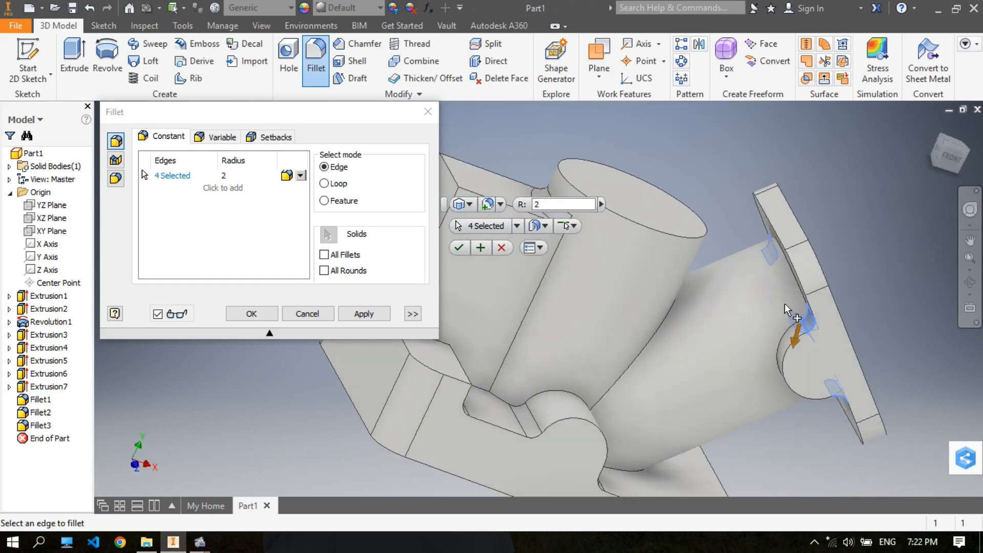
pyautogui.keyDown('shift'); pyautogui.moveTo(779, 297); pyautogui.dragTo(742, 282, button='middle'); pyautogui.keyUp('shift')
pyautogui.click(481, 248)
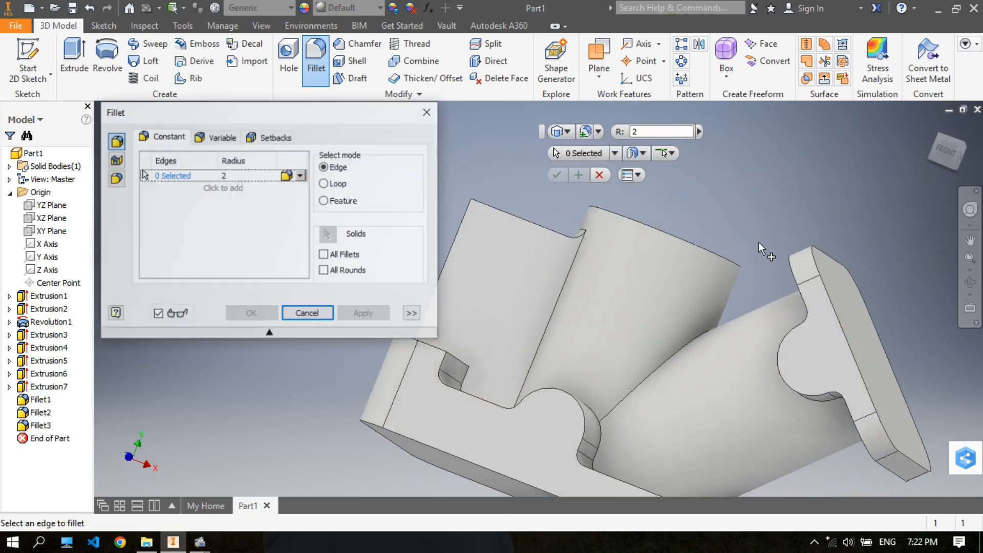
pyautogui.scroll(5, 763, 247)
pyautogui.keyDown('shift'); pyautogui.moveTo(748, 247); pyautogui.dragTo(717, 245, button='middle'); pyautogui.keyUp('shift')
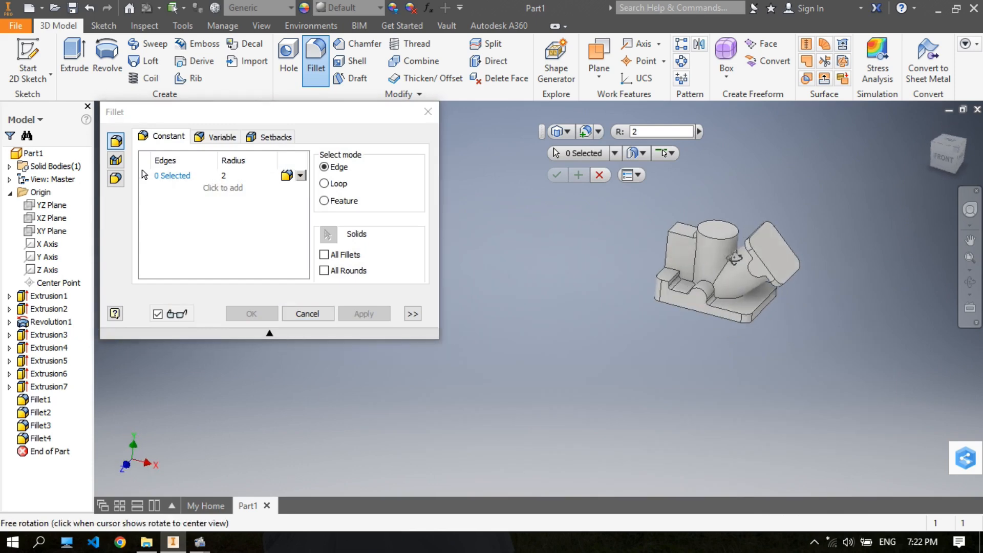
pyautogui.scroll(-4, 730, 238)
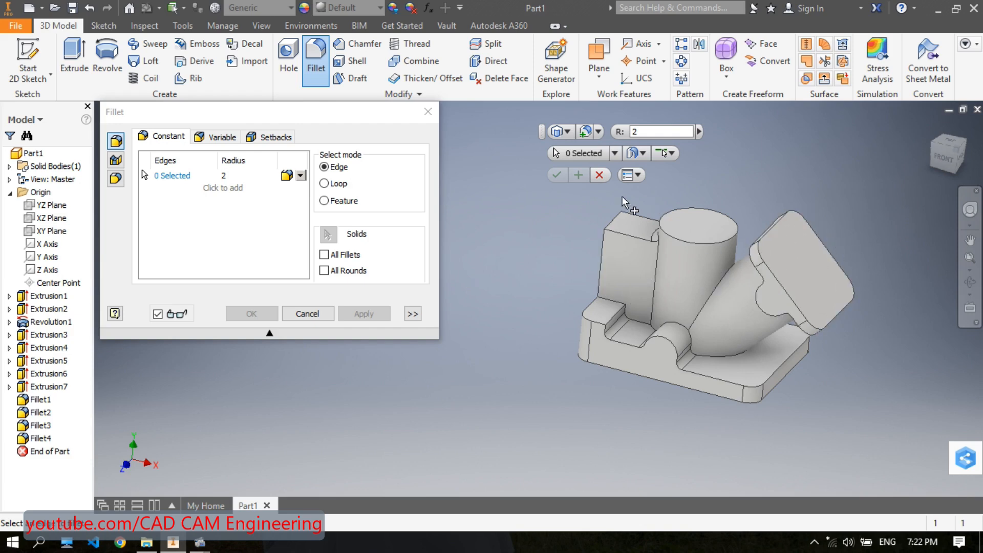
pyautogui.click(596, 175)
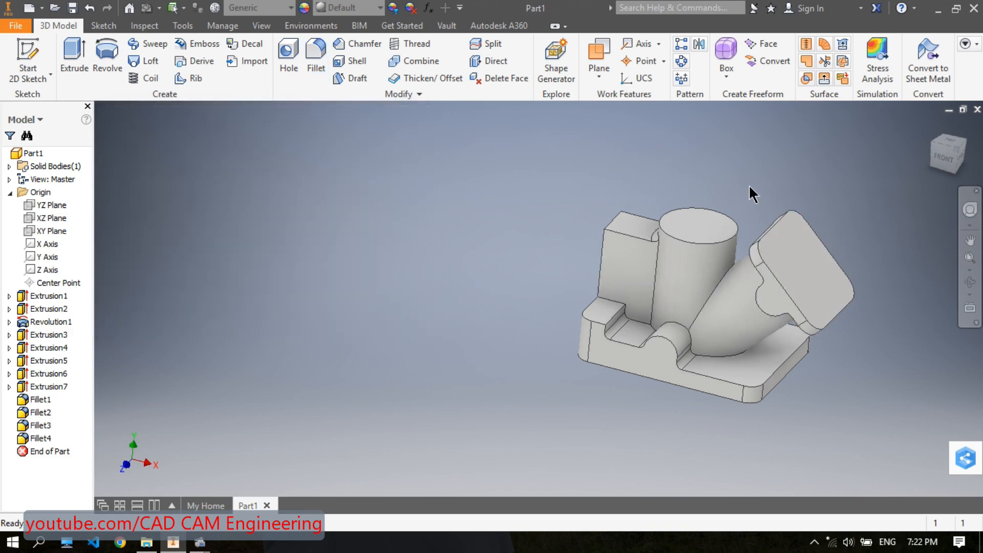
# - Examine the filleted part as a whole and up close around the vertical cylinder
pyautogui.keyDown('shift'); pyautogui.moveTo(744, 190); pyautogui.dragTo(732, 207, button='middle'); pyautogui.keyUp('shift')
pyautogui.moveTo(732, 207); pyautogui.dragTo(508, 257, button='middle')
pyautogui.scroll(3, 517, 251)
pyautogui.scroll(-3, 515, 253)
pyautogui.scroll(-4, 527, 258)
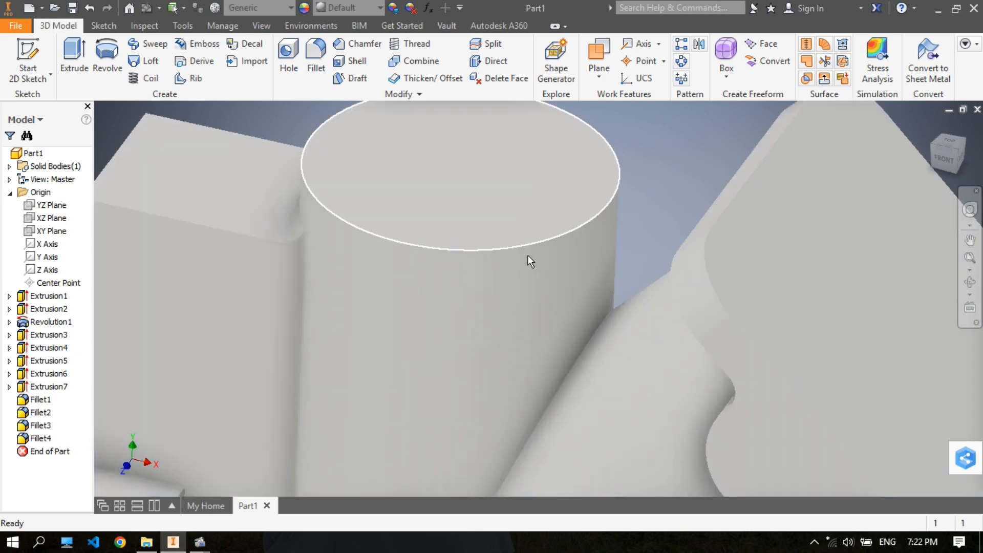
pyautogui.scroll(4, 530, 261)
pyautogui.keyDown('shift'); pyautogui.moveTo(553, 256); pyautogui.dragTo(532, 229, button='middle'); pyautogui.keyUp('shift')
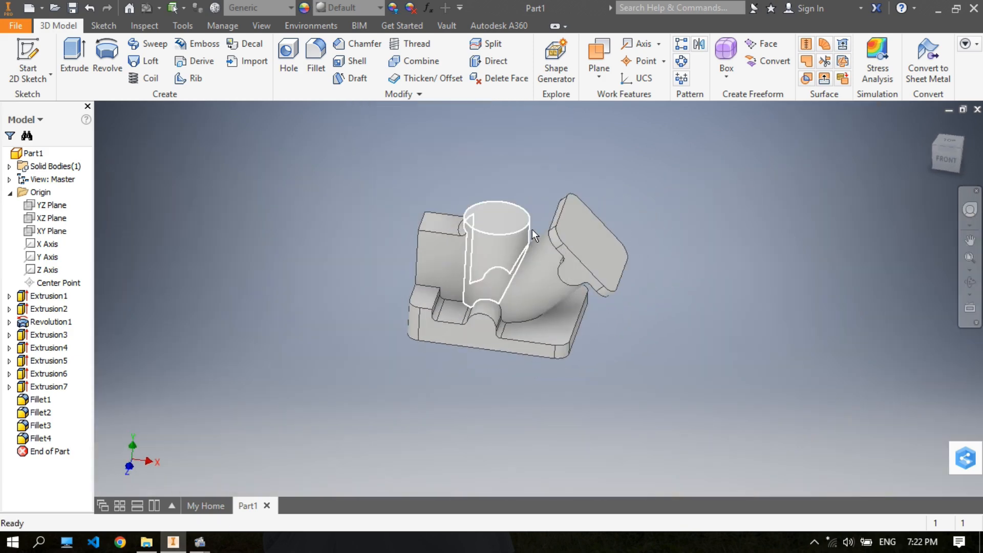
pyautogui.scroll(-3, 533, 229)
pyautogui.scroll(2, 532, 229)
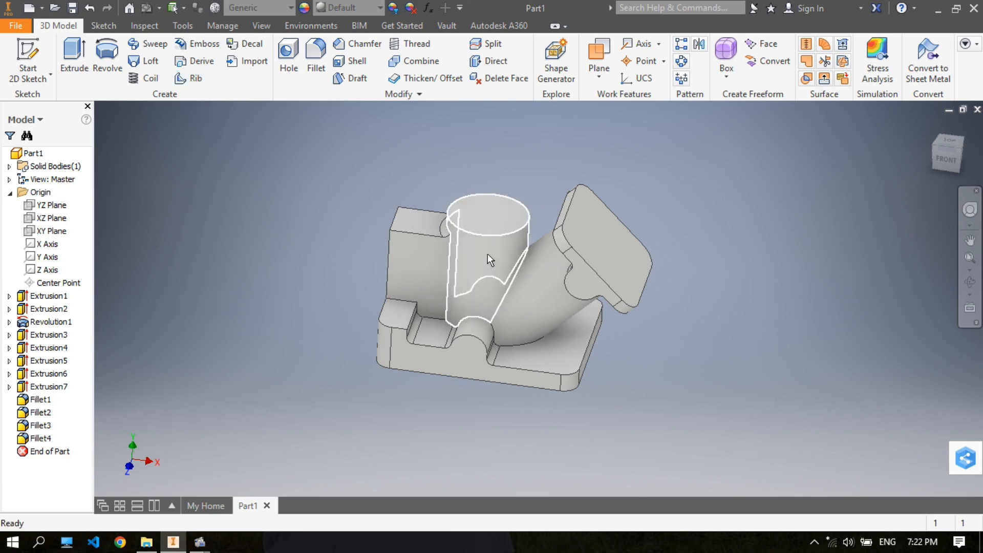
# - Start a 2D sketch on the XY plane and slice the graphics at the sketch plane
pyautogui.keyDown('shift'); pyautogui.moveTo(527, 200); pyautogui.dragTo(573, 197, button='middle'); pyautogui.keyUp('shift')
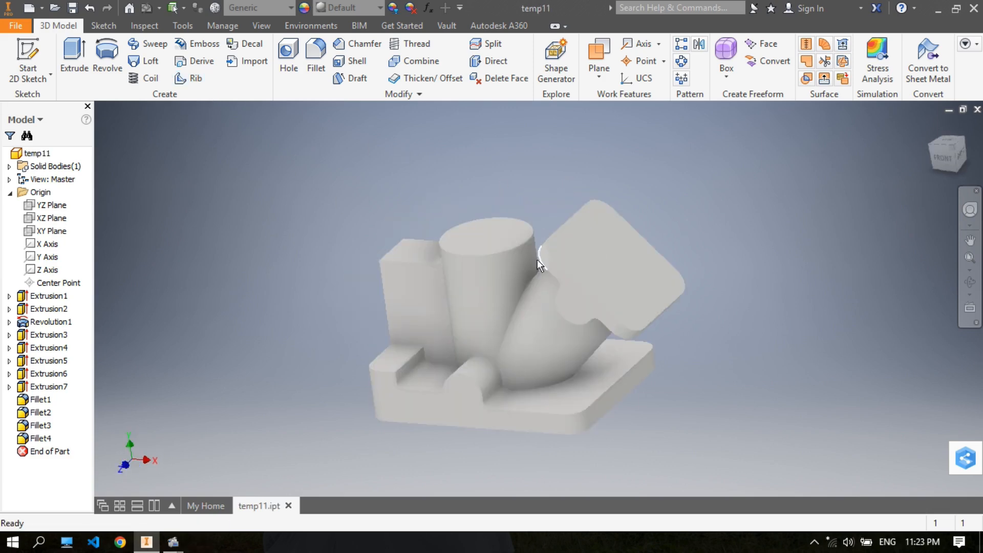
pyautogui.click(28, 50)
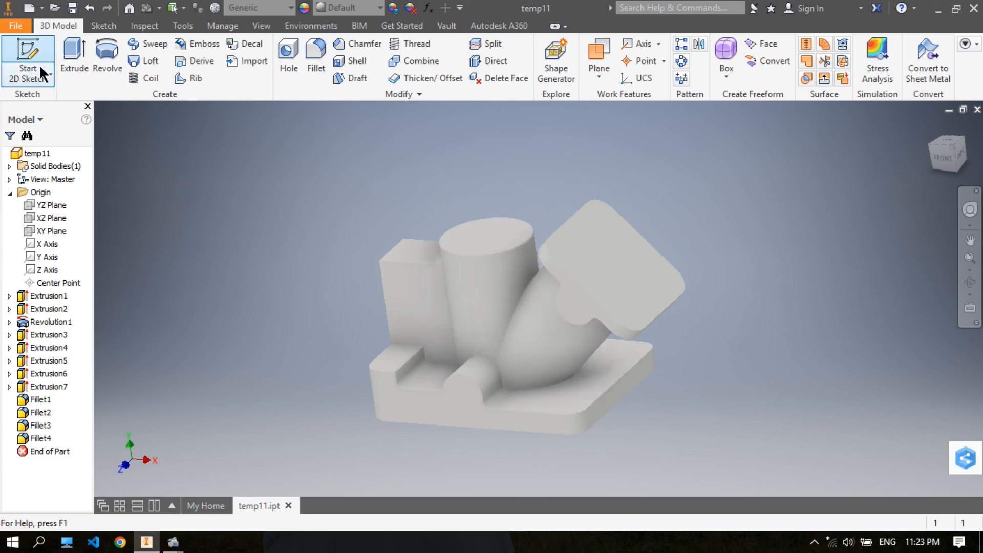
pyautogui.click(46, 233)
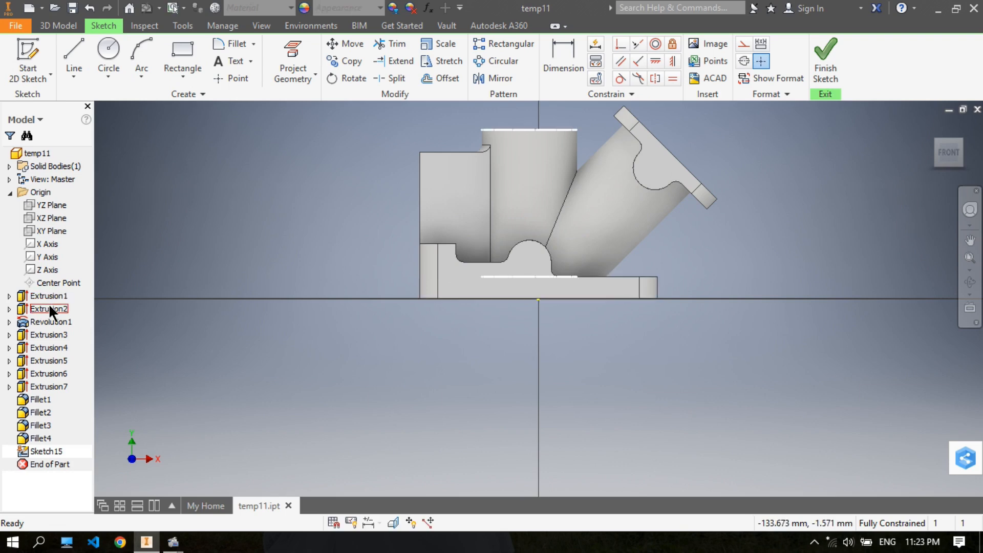
pyautogui.rightClick(50, 307)
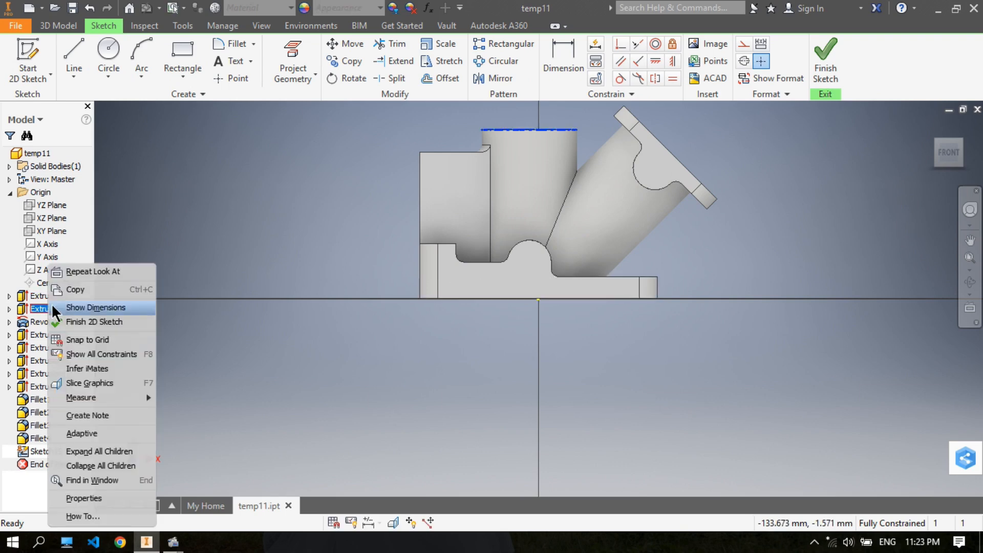
pyautogui.click(96, 383)
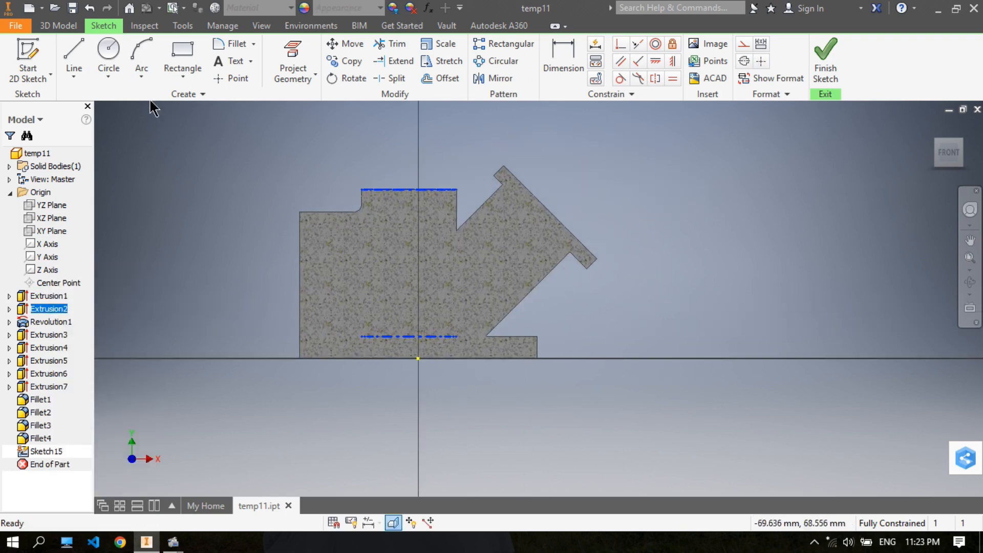
# - Draw a horizontal line about 11 mm long from the vertical cylinder's top corner to the angled cylinder's upper edge
pyautogui.click(75, 49)
pyautogui.scroll(5, 486, 176)
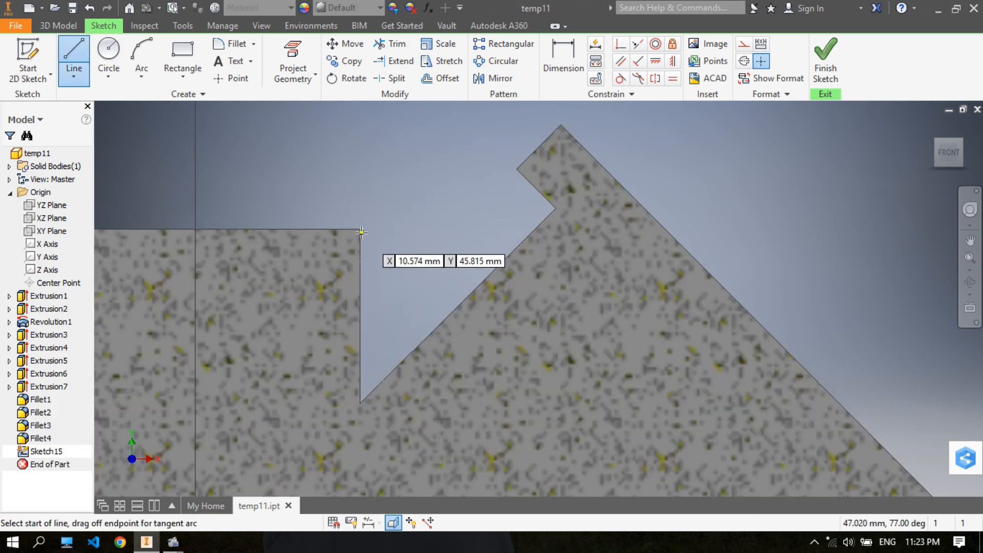
pyautogui.click(360, 230)
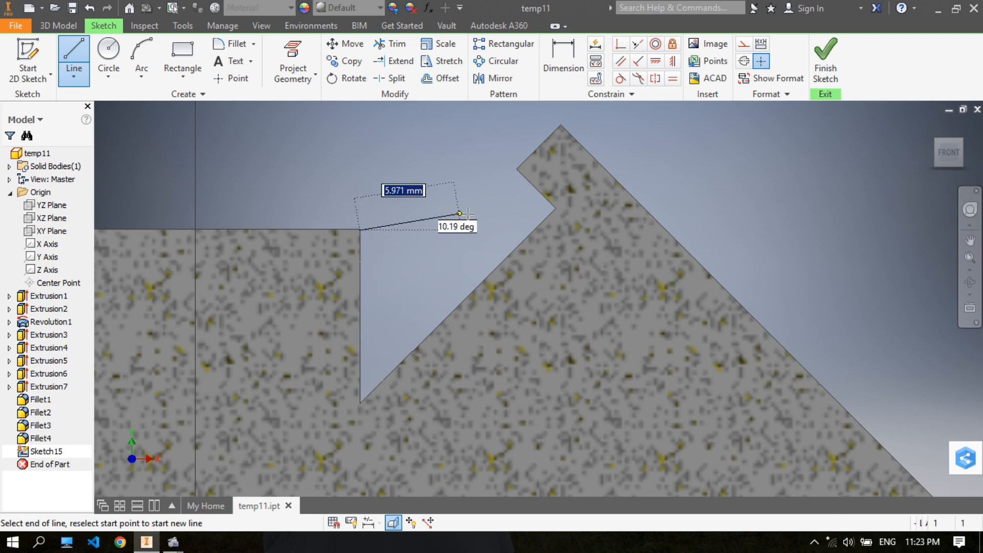
pyautogui.click(533, 230)
pyautogui.rightClick(527, 229)
pyautogui.click(583, 227)
# - Make the line's free end coincident with the vertical cylinder's top edge and finish the sketch
pyautogui.moveTo(391, 229)
pyautogui.mouseDown()
pyautogui.moveTo(408, 189)
pyautogui.moveTo(388, 207)
pyautogui.mouseUp()
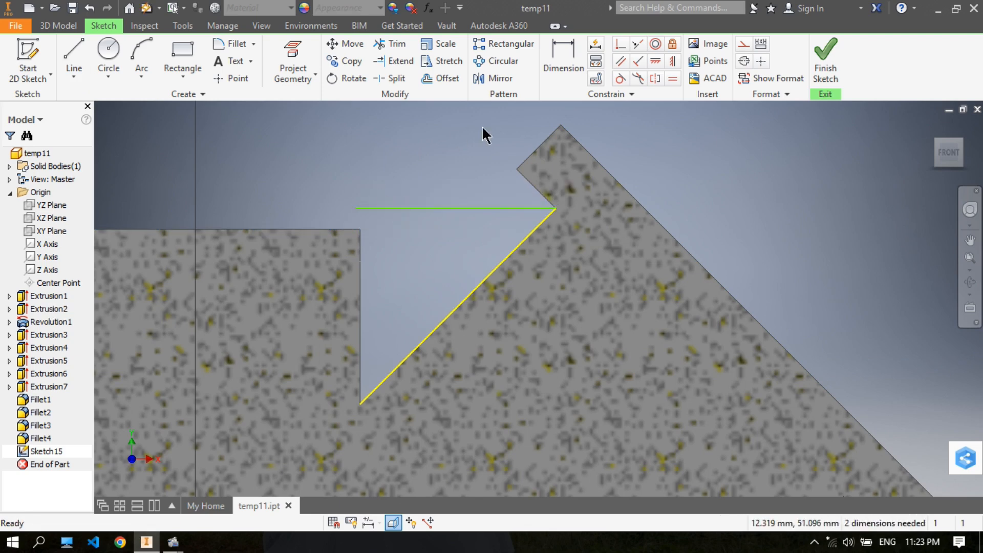
pyautogui.click(620, 45)
pyautogui.click(355, 225)
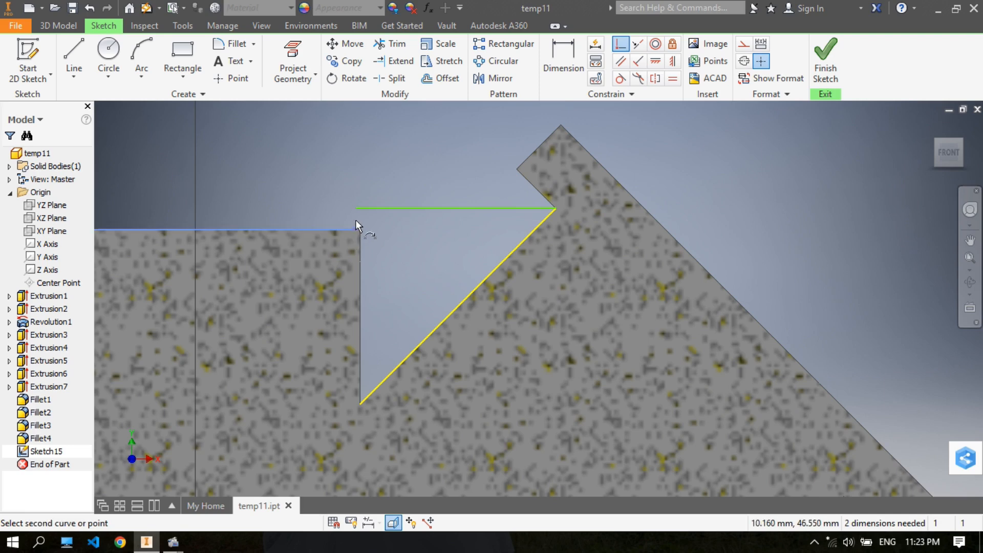
pyautogui.click(358, 211)
pyautogui.rightClick(389, 166)
pyautogui.click(436, 171)
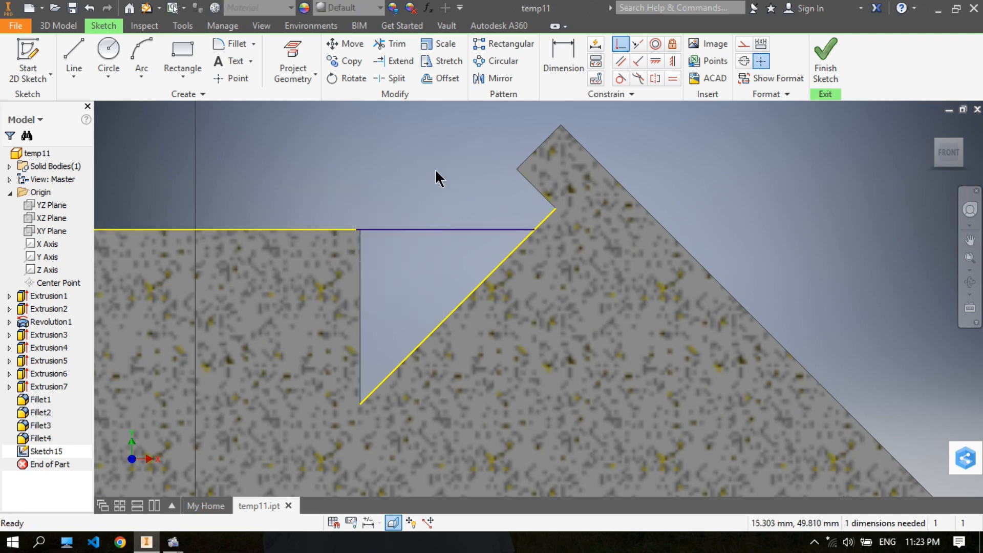
pyautogui.scroll(-2, 437, 177)
pyautogui.scroll(-3, 393, 182)
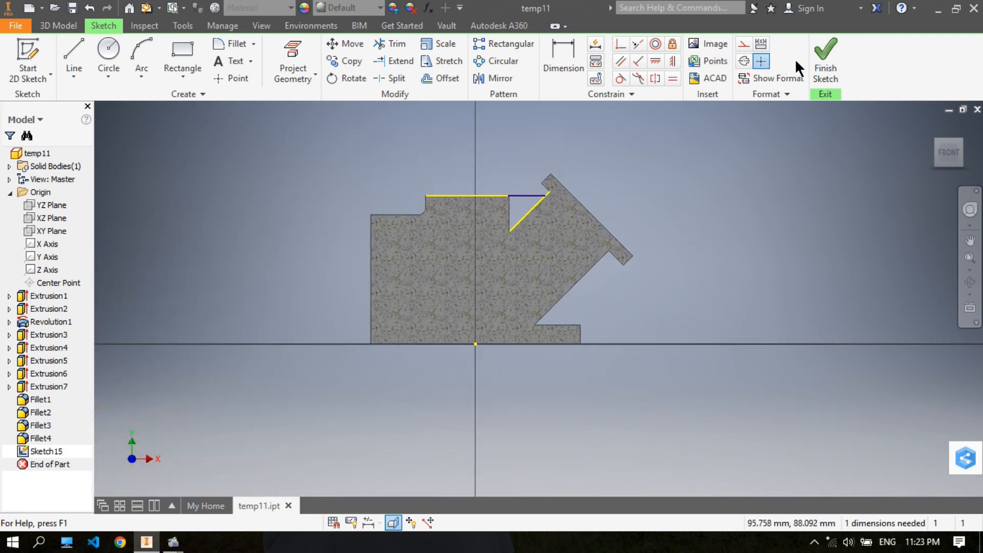
pyautogui.click(816, 56)
# - Set up a rib with 4 mm thickness using the line between the two cylinders as its profile, with the preview off
pyautogui.moveTo(487, 186)
pyautogui.keyDown('shift'); pyautogui.mouseDown(button='middle')
pyautogui.moveTo(527, 176)
pyautogui.moveTo(546, 195)
pyautogui.mouseUp(button='middle'); pyautogui.keyUp('shift')
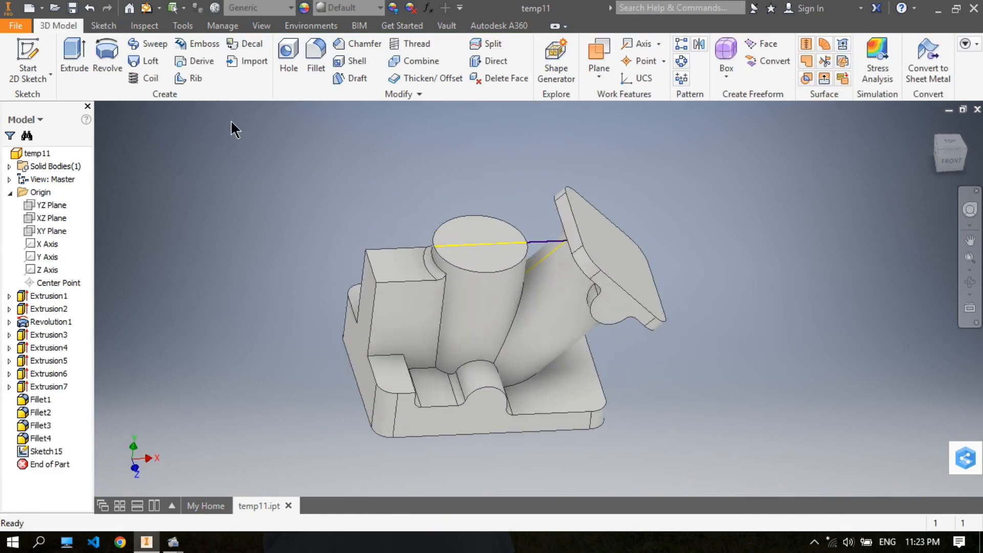
pyautogui.click(186, 81)
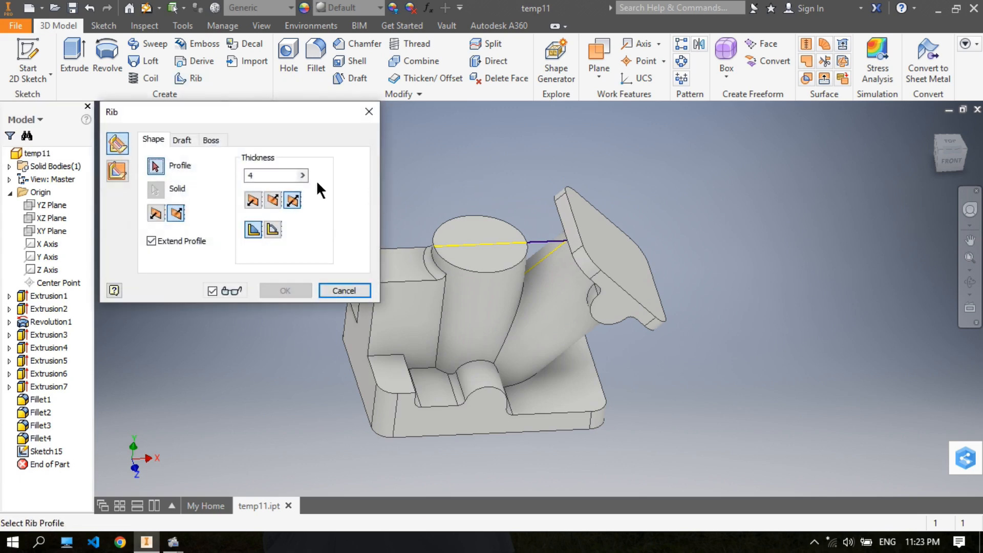
pyautogui.click(546, 241)
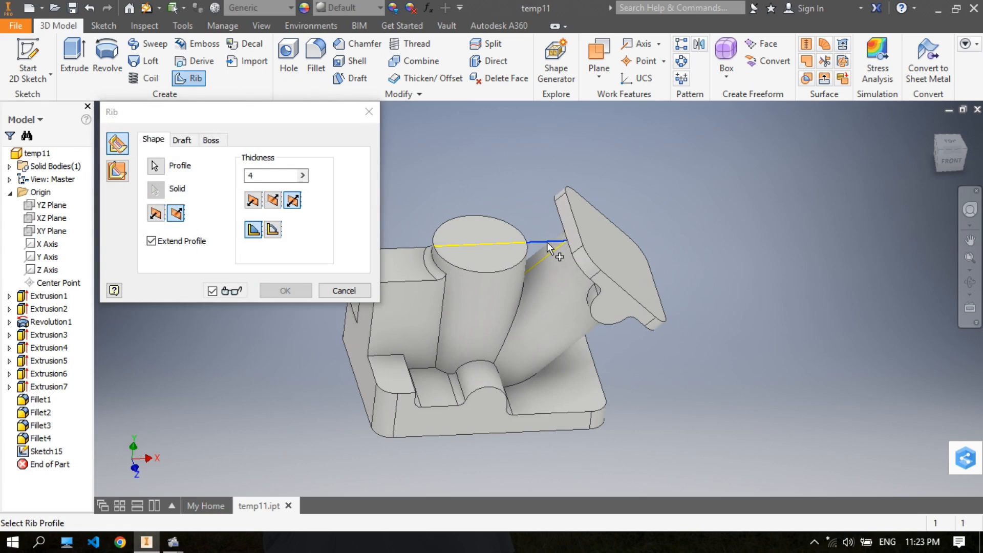
pyautogui.click(213, 292)
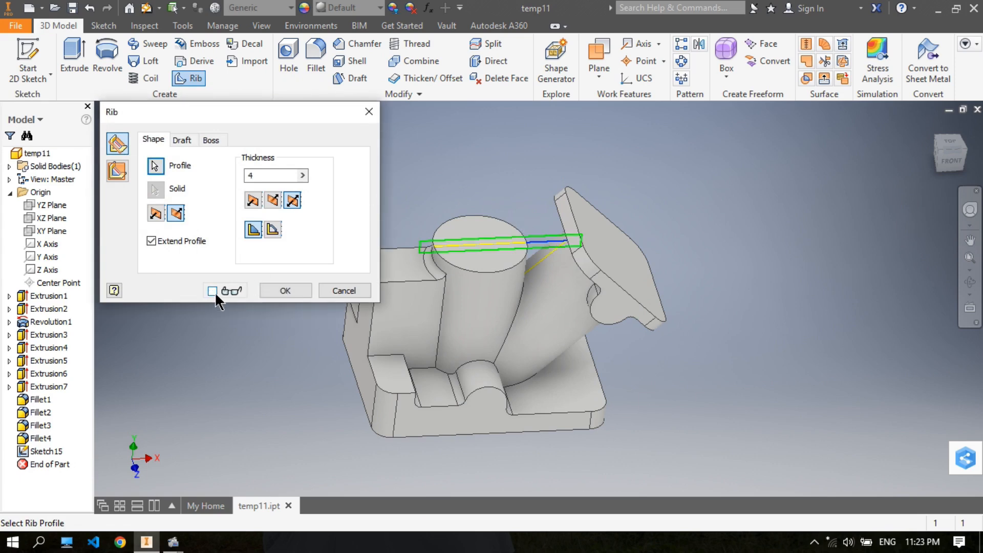
pyautogui.keyDown('shift'); pyautogui.moveTo(520, 250); pyautogui.dragTo(500, 269, button='middle'); pyautogui.keyUp('shift')
pyautogui.scroll(5, 500, 269)
pyautogui.keyDown('shift'); pyautogui.moveTo(546, 220); pyautogui.dragTo(696, 148, button='middle'); pyautogui.keyUp('shift')
pyautogui.click(673, 186)
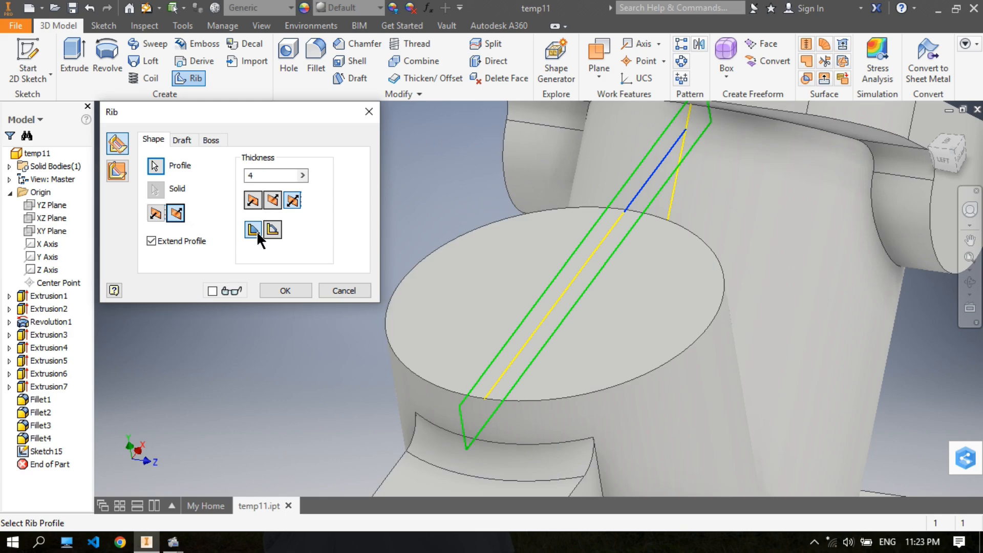
pyautogui.scroll(-3, 459, 202)
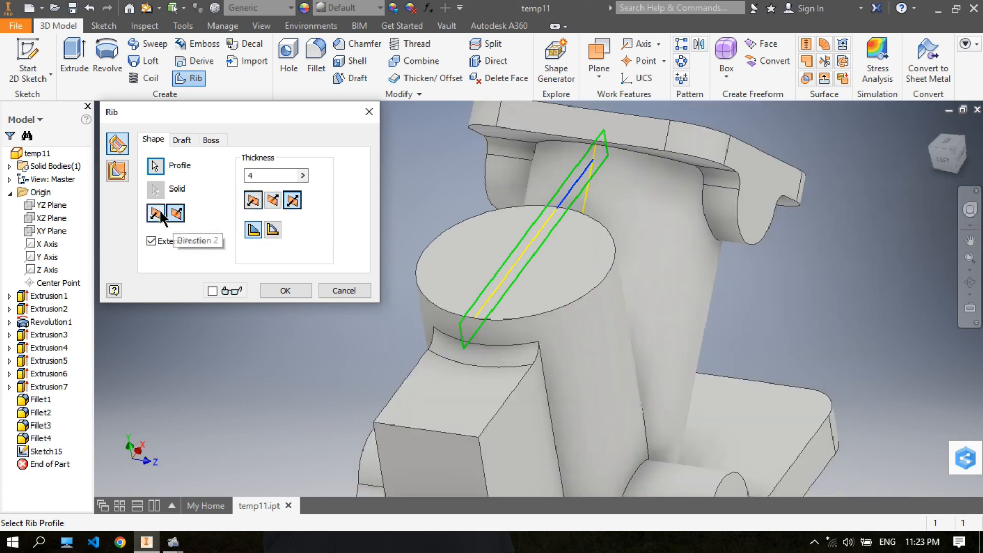
# - Make the rib parallel to the sketch plane, reverse its direction to run down between the cylinders, and create it
pyautogui.click(123, 176)
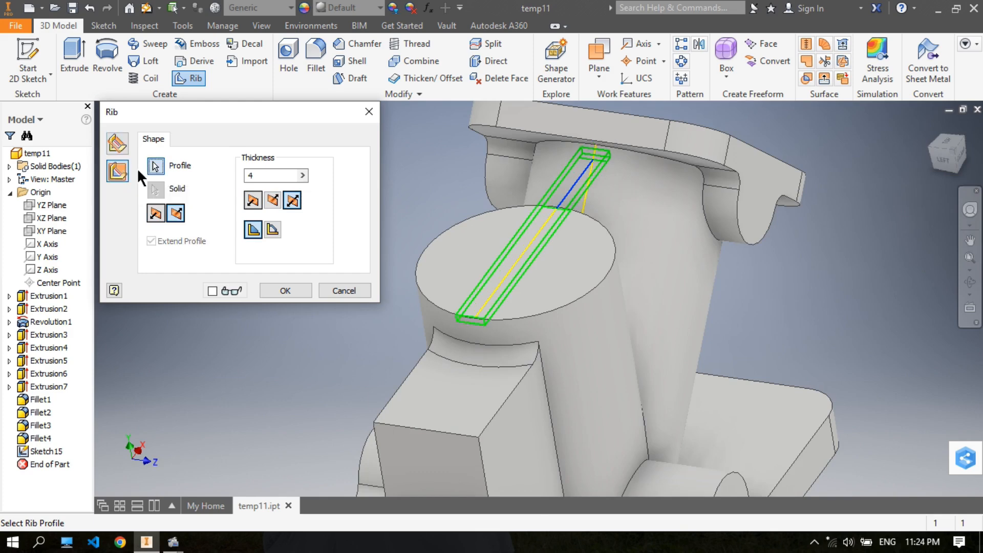
pyautogui.moveTo(574, 187)
pyautogui.keyDown('shift'); pyautogui.mouseDown(button='middle')
pyautogui.moveTo(532, 166)
pyautogui.moveTo(452, 191)
pyautogui.mouseUp(button='middle'); pyautogui.keyUp('shift')
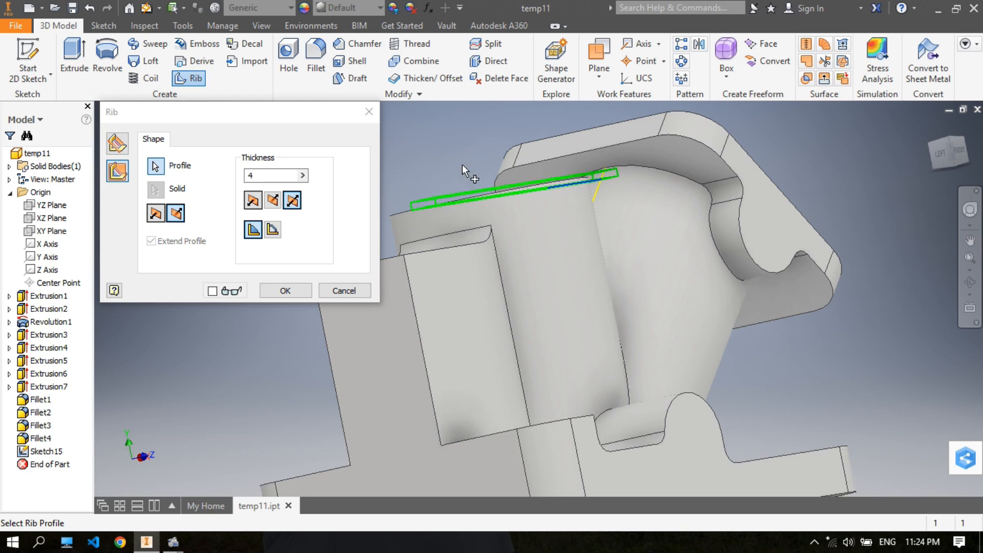
pyautogui.click(156, 213)
pyautogui.keyDown('shift'); pyautogui.moveTo(463, 127); pyautogui.dragTo(467, 148, button='middle'); pyautogui.keyUp('shift')
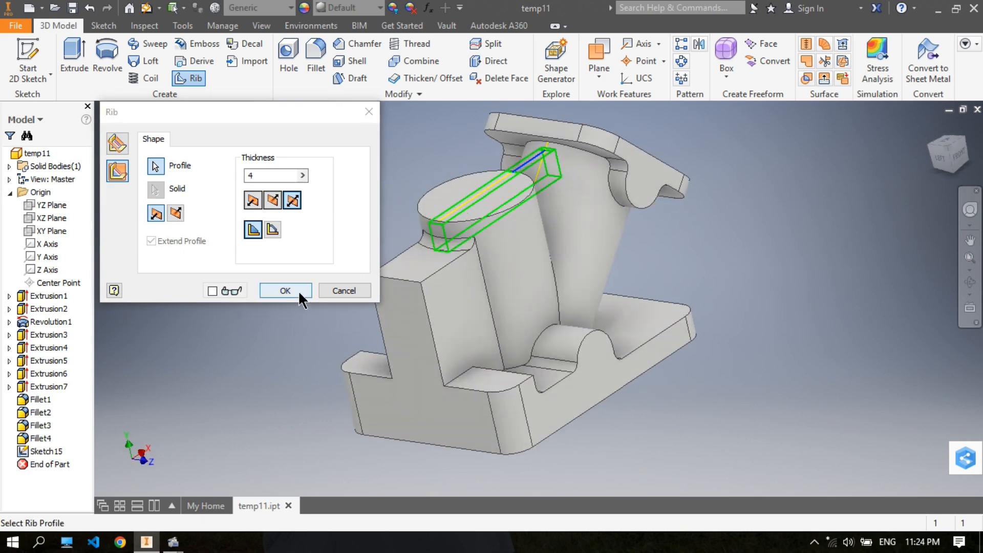
pyautogui.click(279, 289)
# - Start another sketch on the XY plane and slice the graphics to expose the part's cross-section
pyautogui.keyDown('shift'); pyautogui.moveTo(627, 210); pyautogui.dragTo(570, 197, button='middle'); pyautogui.keyUp('shift')
pyautogui.moveTo(660, 249); pyautogui.dragTo(661, 274, button='middle')
pyautogui.keyDown('shift'); pyautogui.moveTo(660, 273); pyautogui.dragTo(592, 265, button='middle'); pyautogui.keyUp('shift')
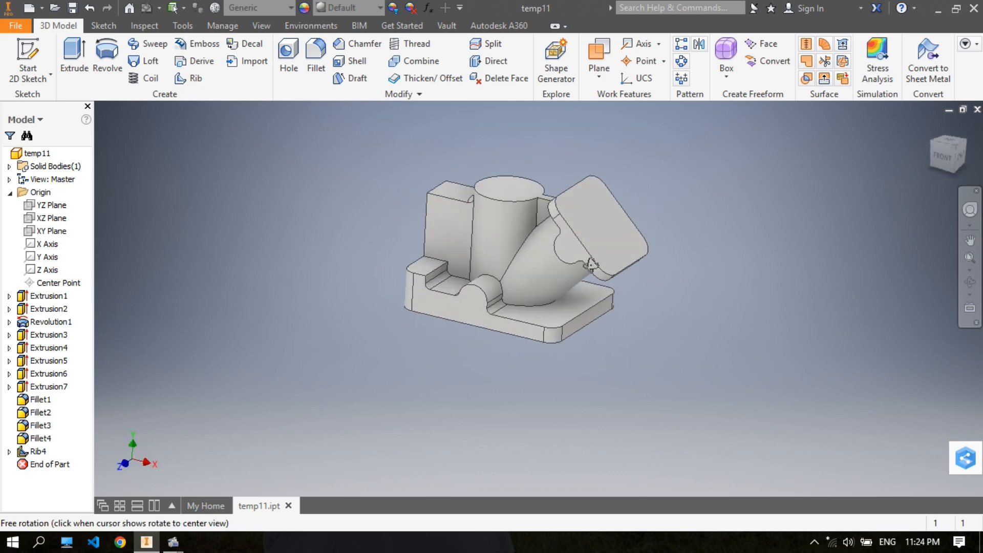
pyautogui.click(46, 231)
pyautogui.click(30, 57)
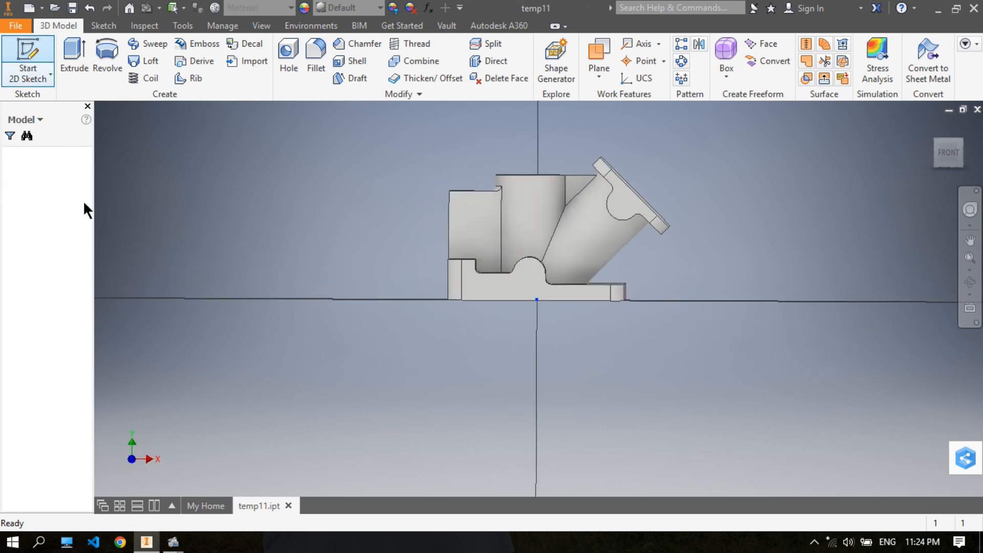
pyautogui.click(46, 309)
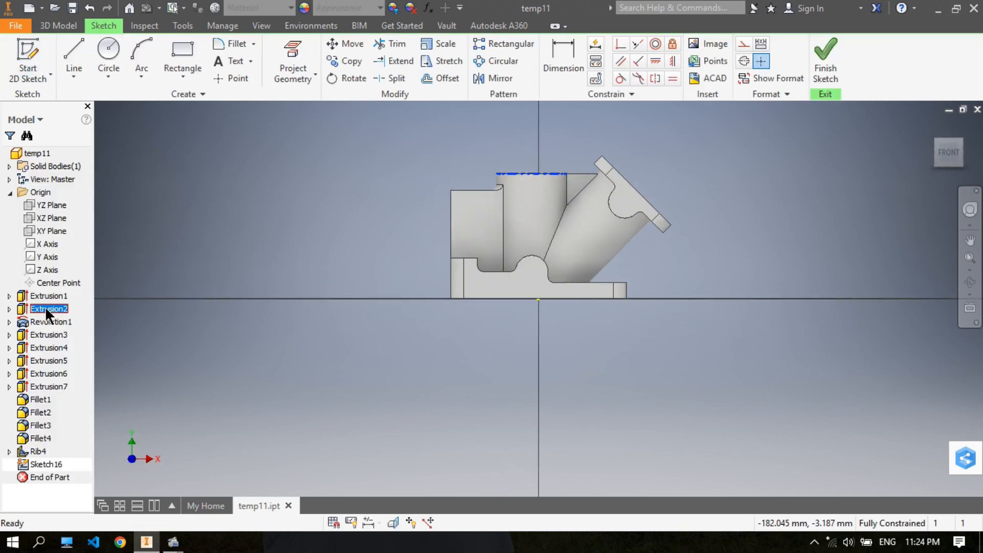
pyautogui.rightClick(45, 306)
pyautogui.click(75, 378)
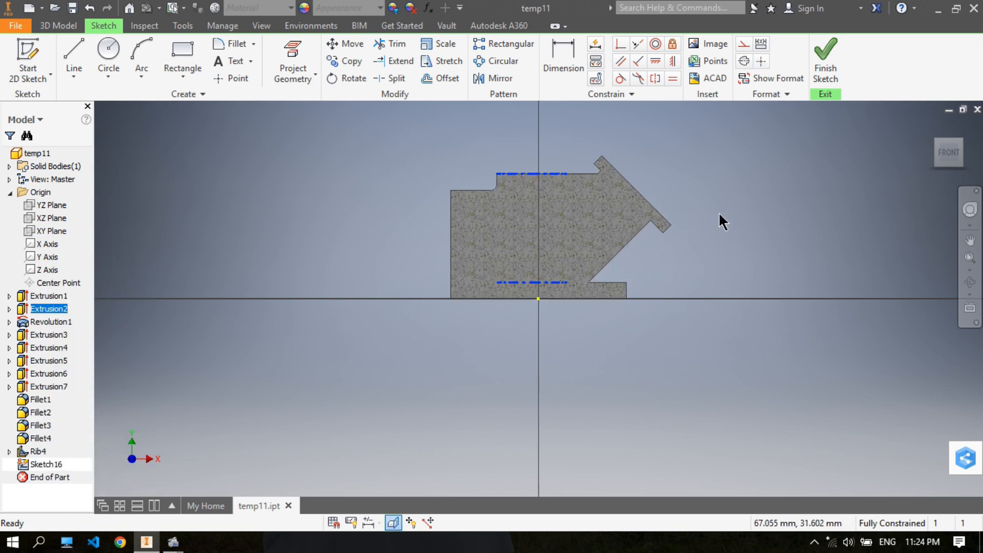
pyautogui.moveTo(722, 221); pyautogui.dragTo(683, 245, button='middle')
# - Draw a line from the base plate's top outer corner to the lower end of the square end plate and finish the sketch
pyautogui.click(72, 45)
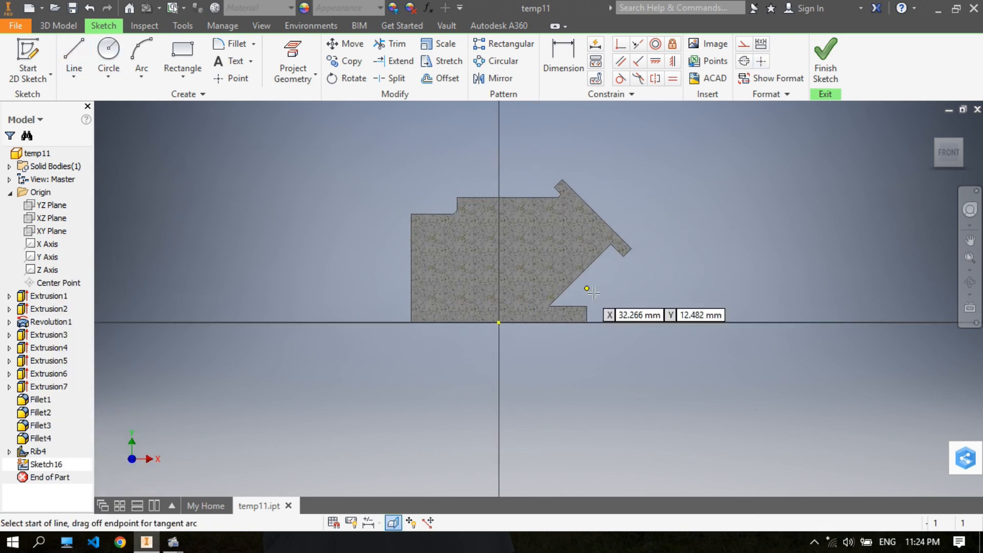
pyautogui.scroll(3, 590, 302)
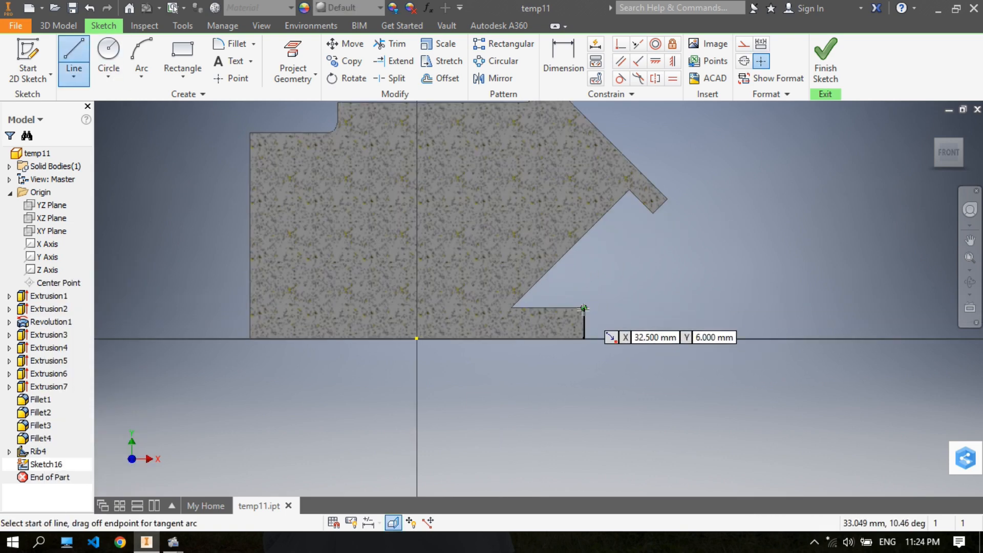
pyautogui.click(583, 309)
pyautogui.rightClick(629, 190)
pyautogui.click(665, 194)
pyautogui.click(826, 51)
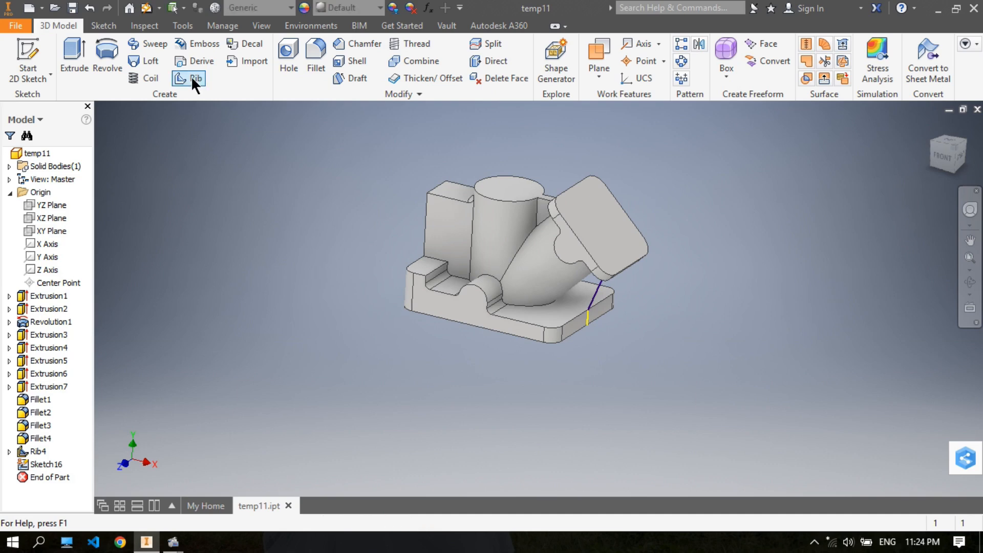
# - Create a 4 mm thick rib from this profile, parallel to the sketch plane and directed inward toward the angled cylinder
pyautogui.click(191, 77)
pyautogui.scroll(4, 575, 285)
pyautogui.moveTo(659, 277); pyautogui.dragTo(691, 265, button='middle')
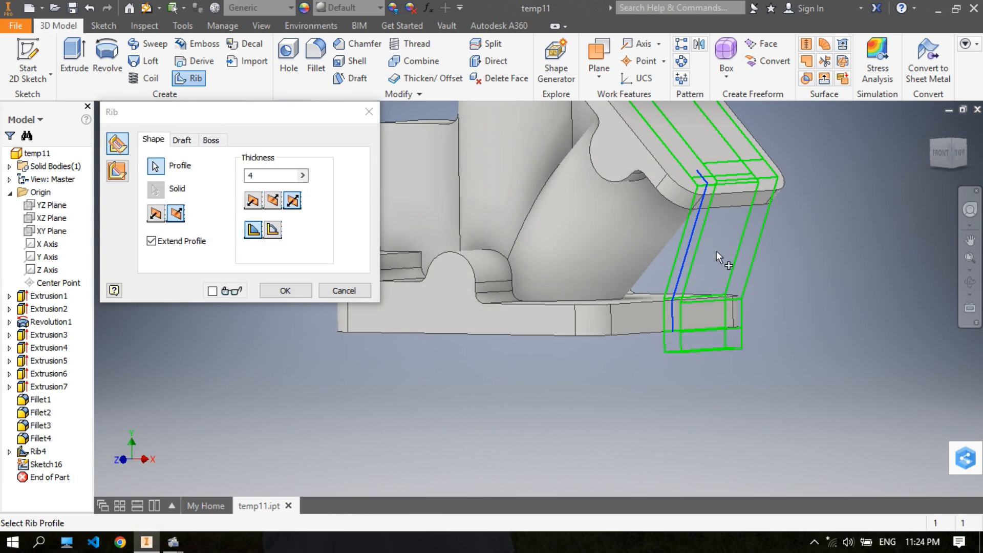
pyautogui.click(119, 171)
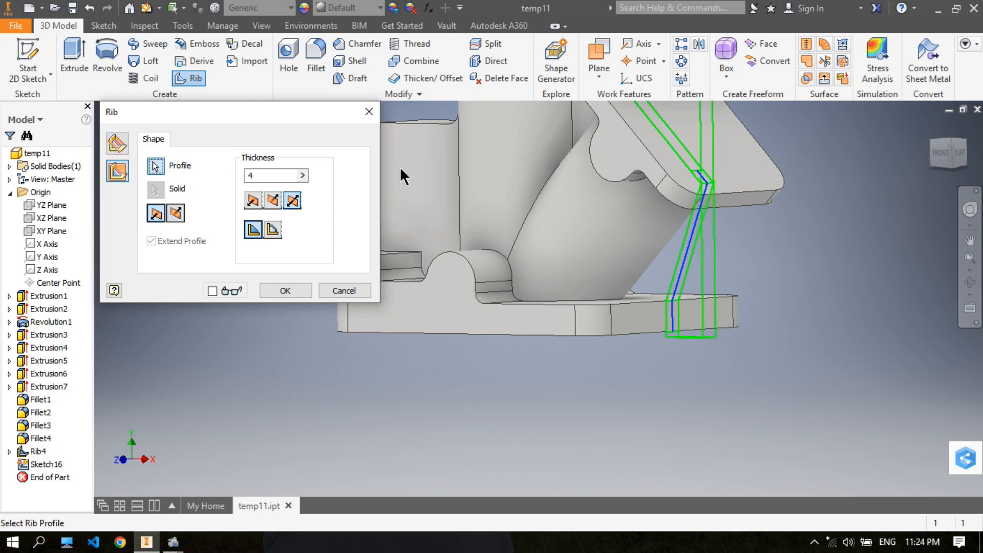
pyautogui.keyDown('shift'); pyautogui.moveTo(748, 221); pyautogui.dragTo(839, 237, button='middle'); pyautogui.keyUp('shift')
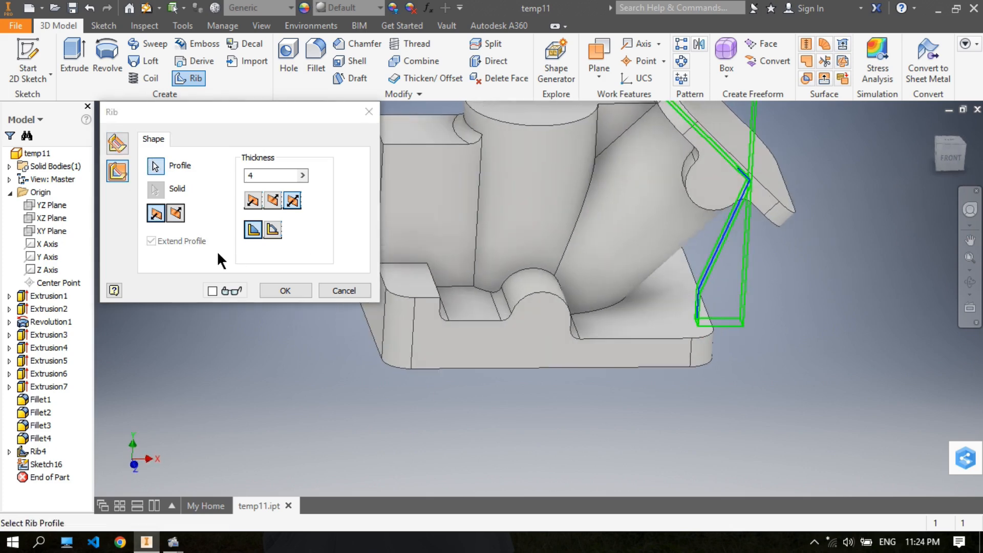
pyautogui.click(176, 214)
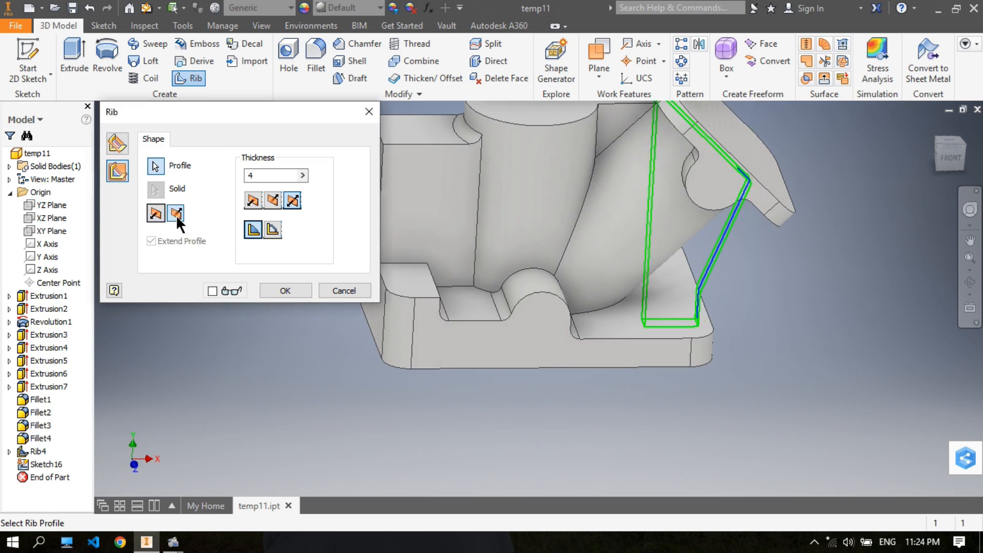
pyautogui.keyDown('shift'); pyautogui.moveTo(606, 257); pyautogui.dragTo(681, 260, button='middle'); pyautogui.keyUp('shift')
pyautogui.click(253, 230)
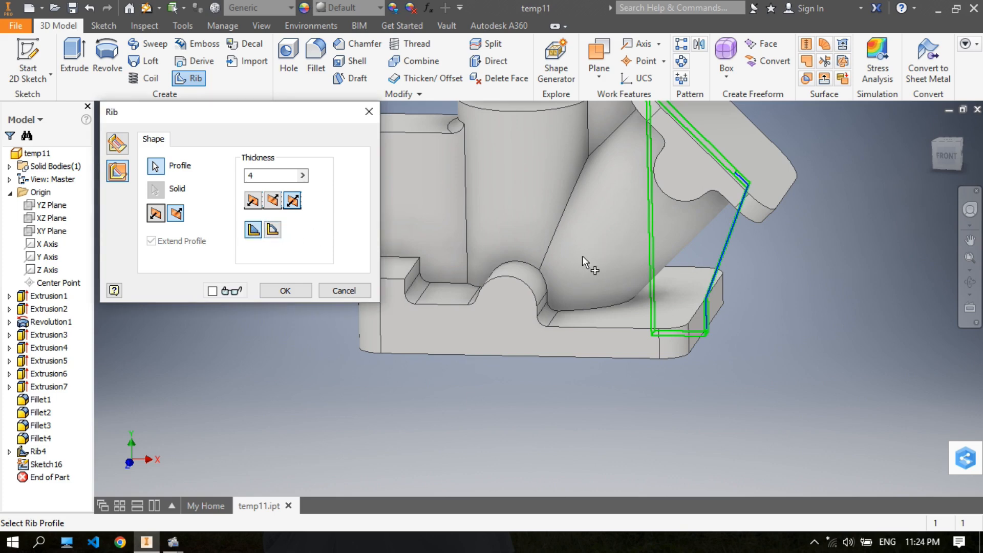
pyautogui.click(281, 292)
# - Examine the part and its two ribs from above and from the front corner
pyautogui.keyDown('shift'); pyautogui.moveTo(724, 248); pyautogui.dragTo(722, 276, button='middle'); pyautogui.keyUp('shift')
pyautogui.moveTo(653, 228); pyautogui.dragTo(614, 234, button='middle')
pyautogui.scroll(-5, 613, 223)
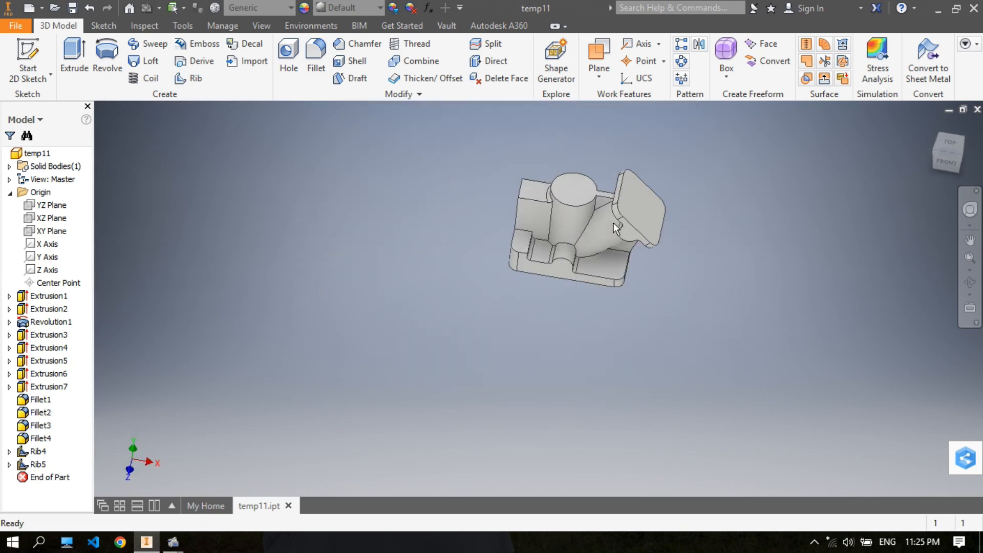
pyautogui.scroll(4, 614, 192)
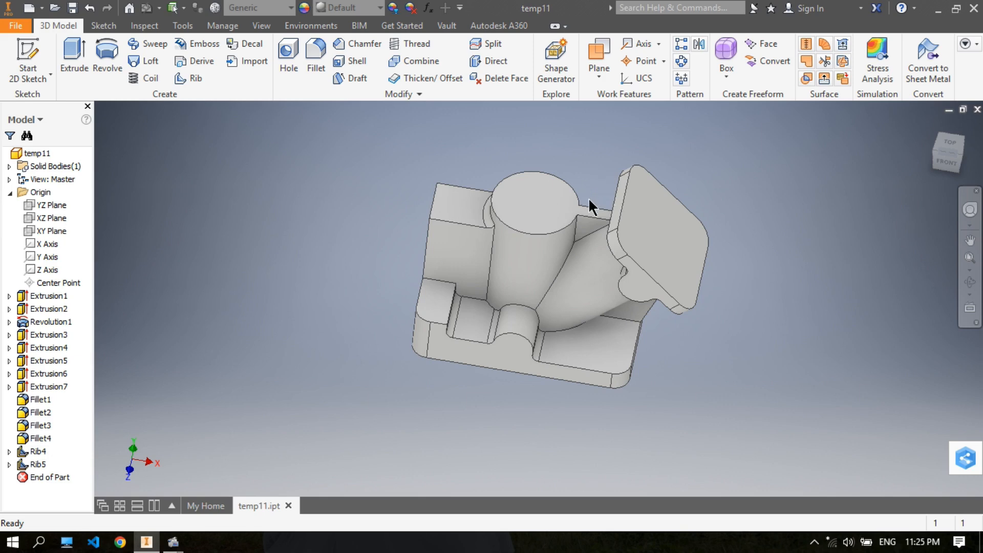
pyautogui.moveTo(553, 213); pyautogui.dragTo(515, 221, button='middle')
pyautogui.scroll(-5, 505, 213)
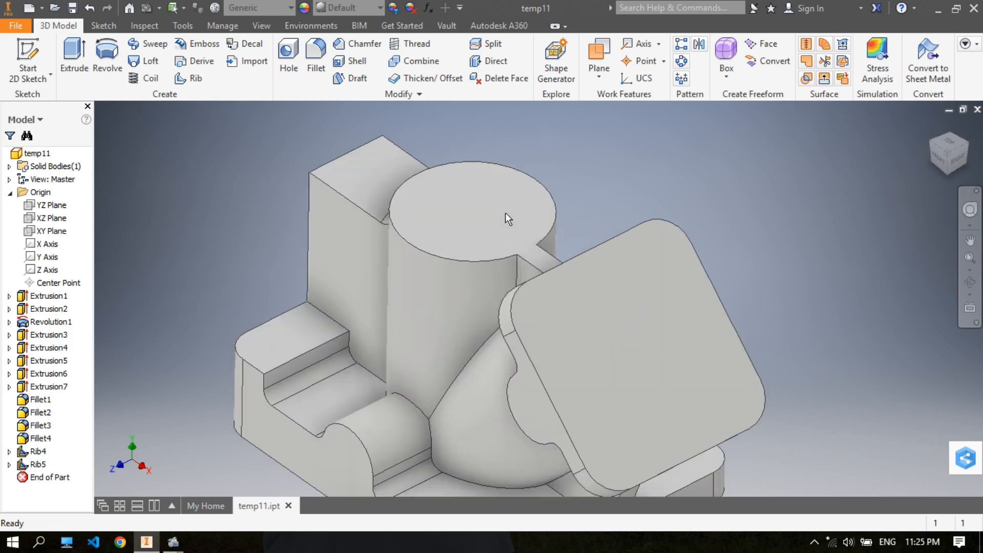
pyautogui.scroll(4, 506, 213)
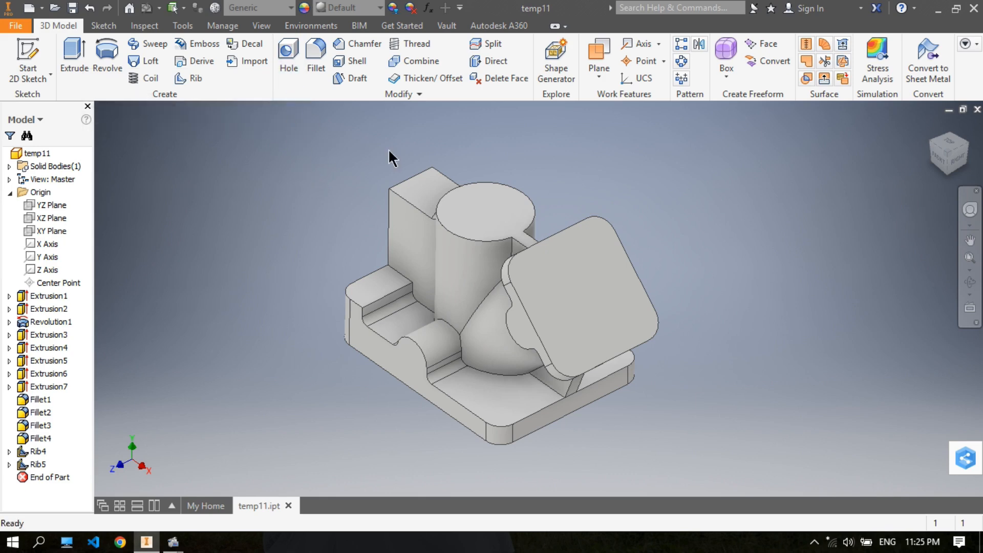
# - Start the Hole command and open its choice of placement methods
pyautogui.click(290, 56)
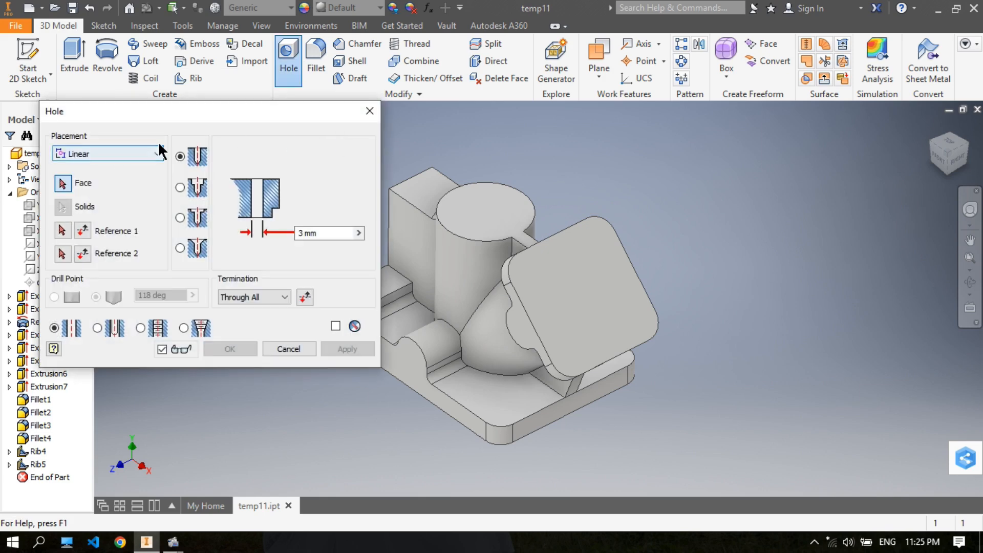
pyautogui.click(162, 153)
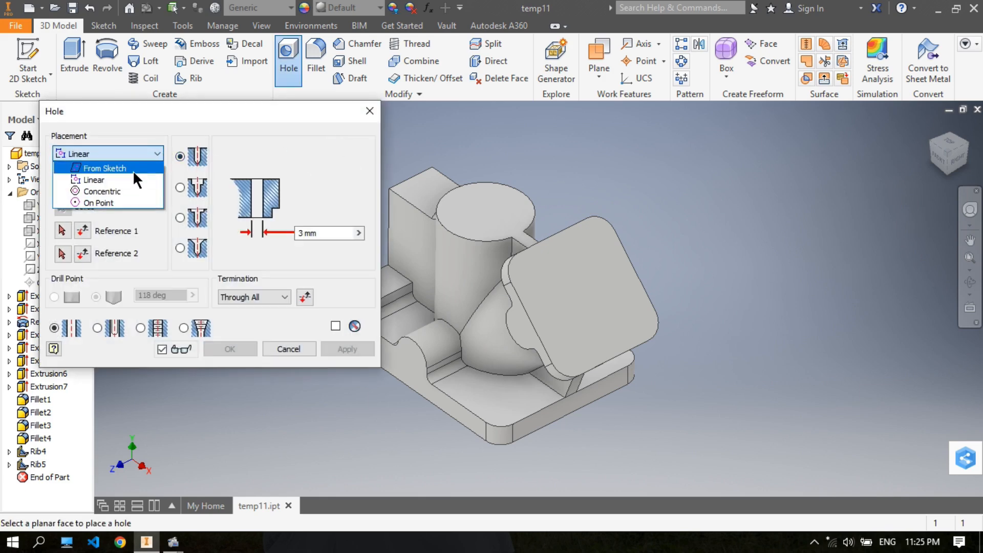
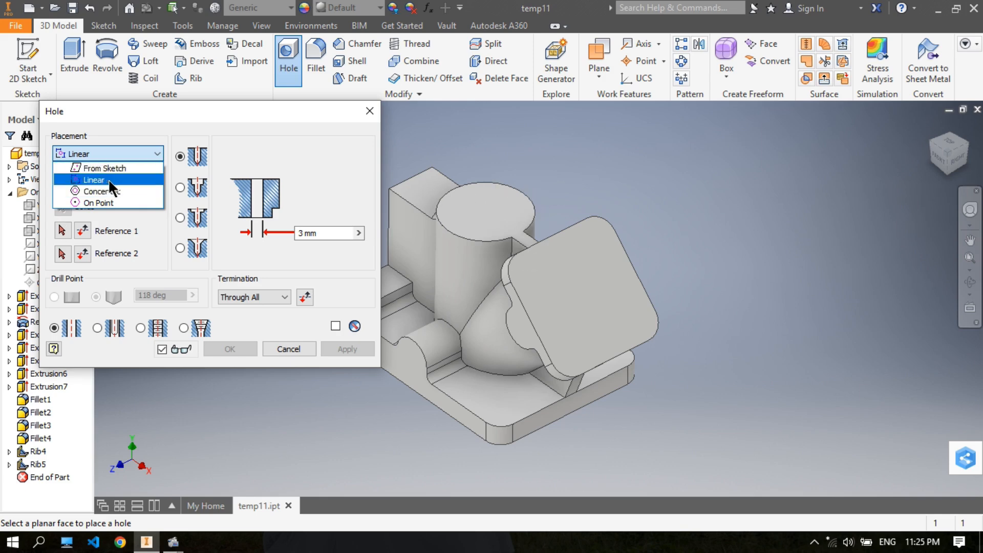
# - Set up a concentric through-all hole 20 mm in diameter on the top face of the vertical cylinder
pyautogui.click(126, 191)
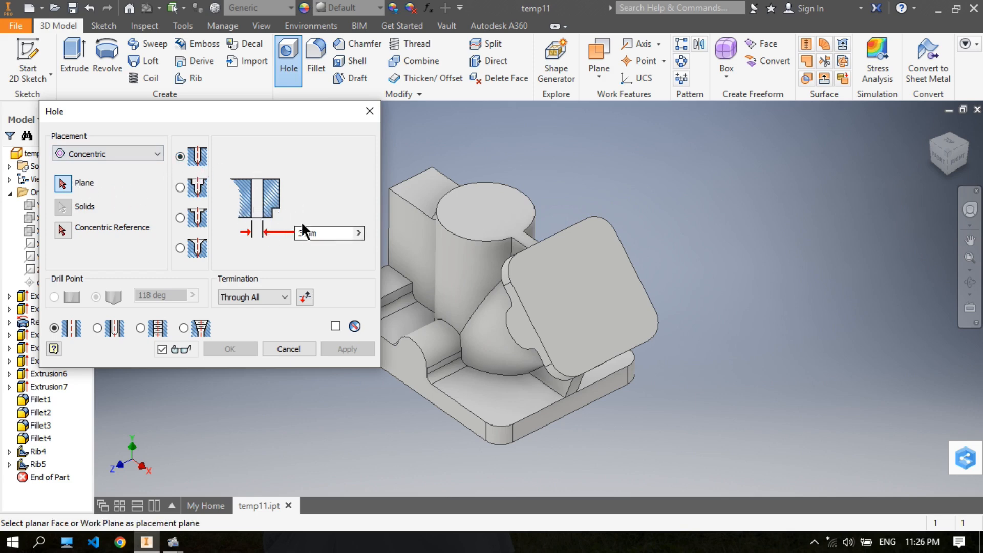
pyautogui.click(325, 233)
pyautogui.write('20')
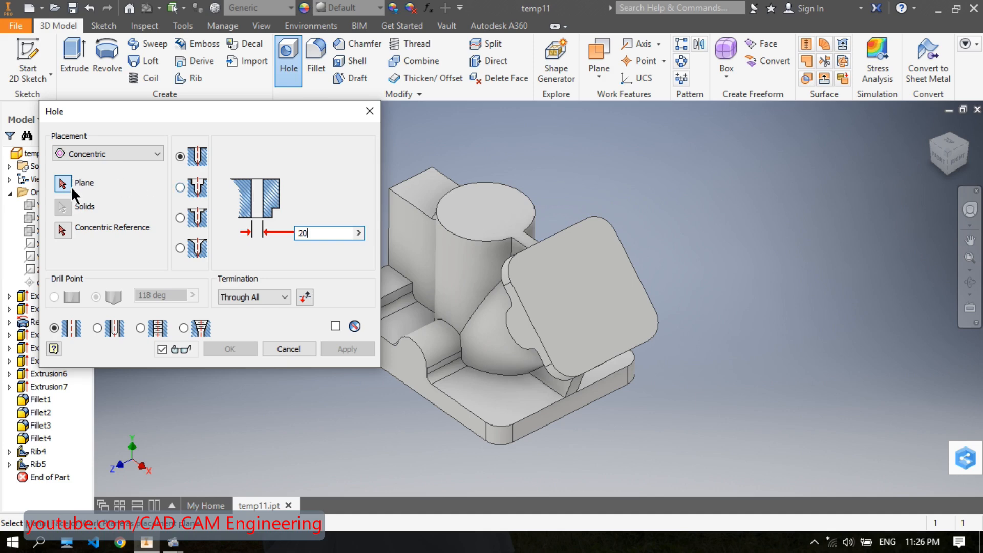
pyautogui.click(485, 209)
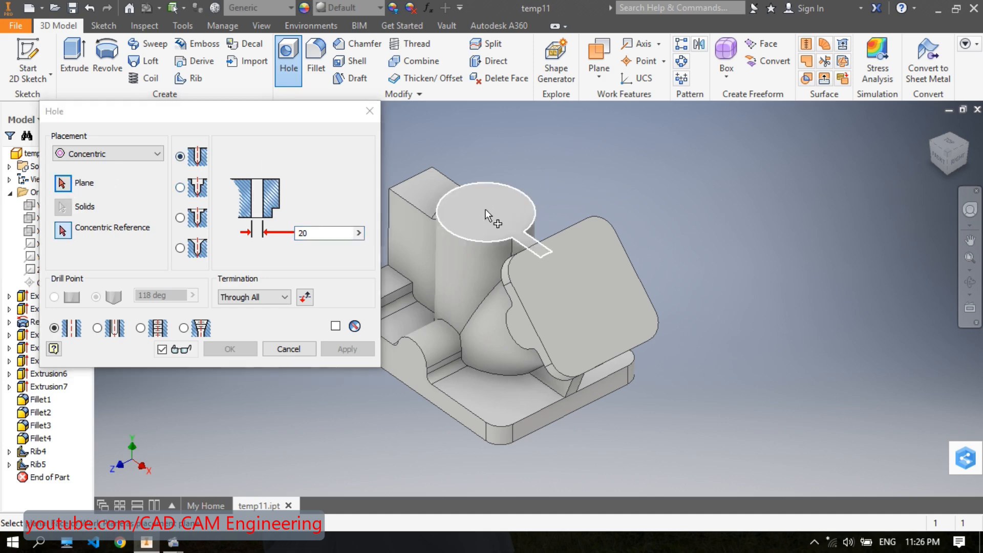
pyautogui.moveTo(509, 200); pyautogui.dragTo(568, 180, button='middle')
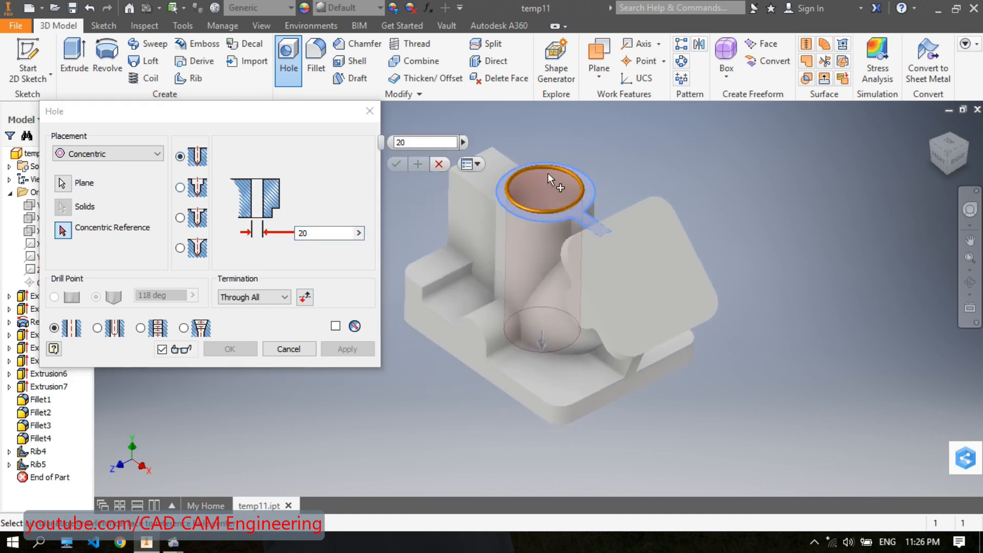
pyautogui.click(265, 296)
pyautogui.click(265, 315)
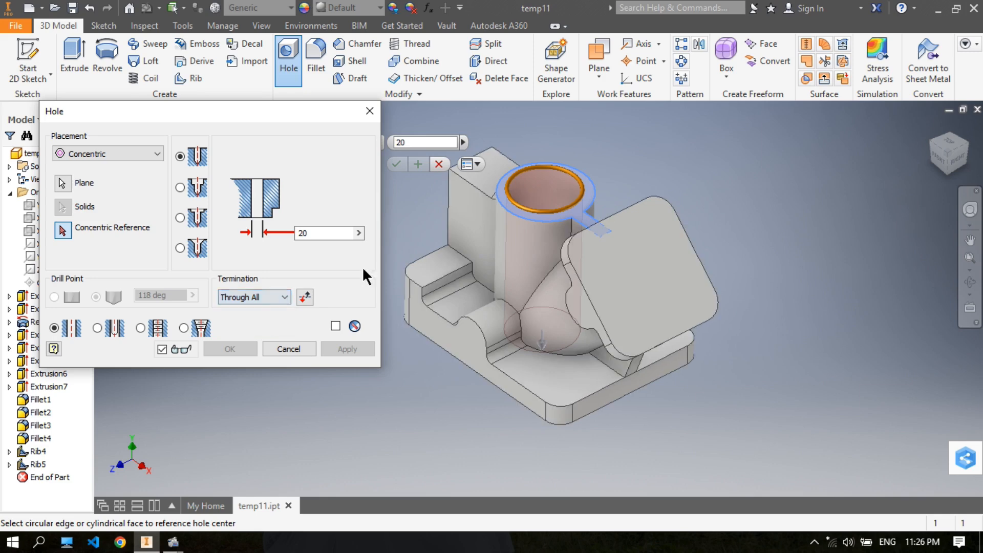
pyautogui.moveTo(548, 183); pyautogui.dragTo(564, 195, button='middle')
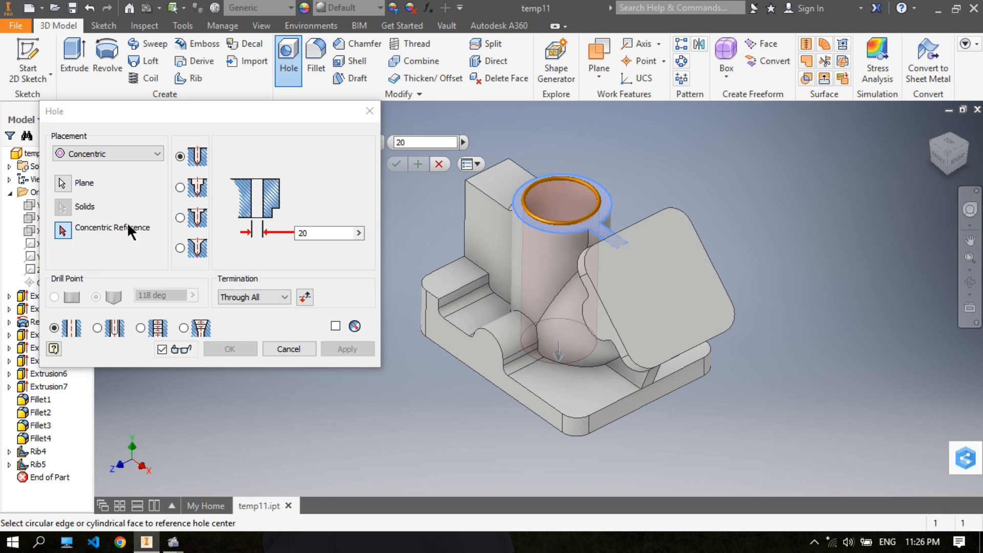
# - Center the hole on the vertical cylinder's outer circular edge and create it
pyautogui.click(65, 230)
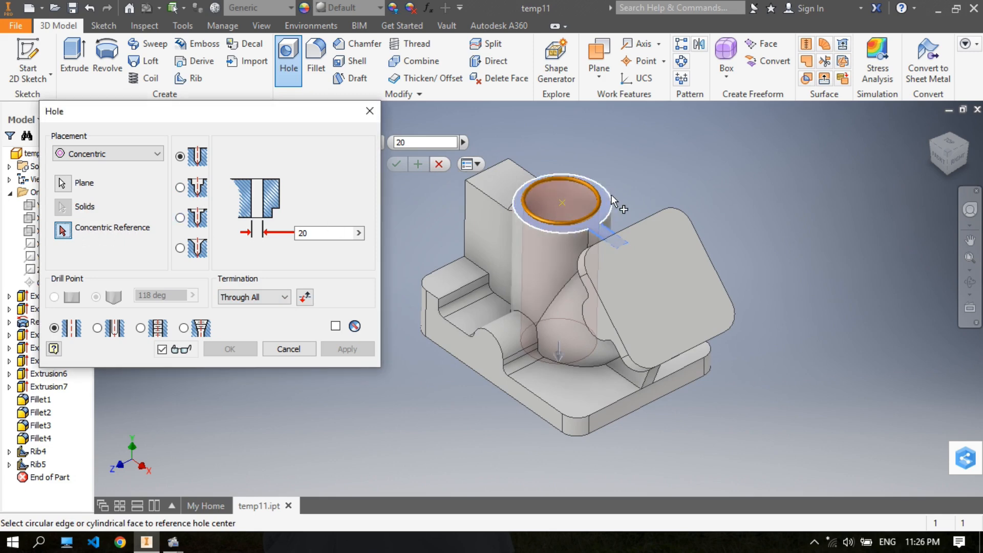
pyautogui.scroll(-5, 609, 194)
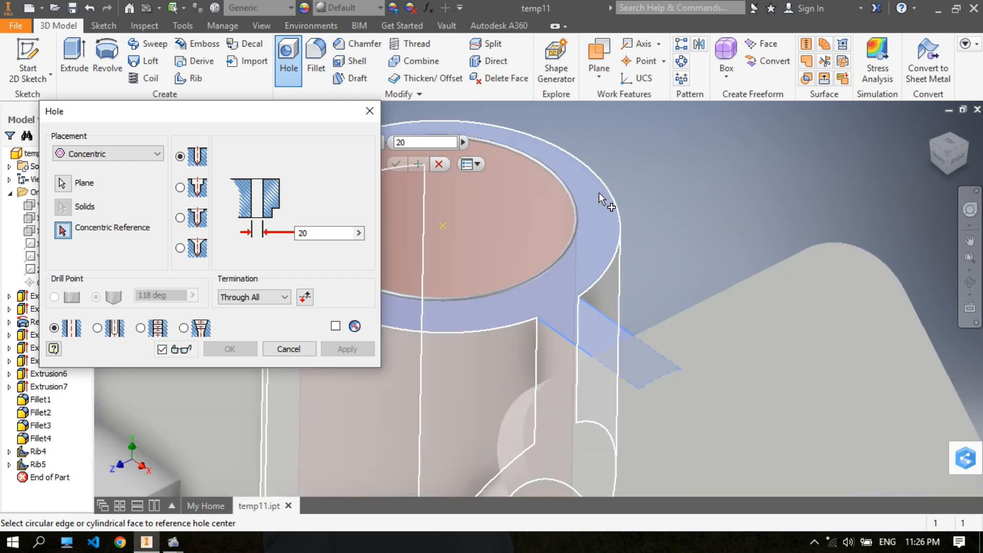
pyautogui.moveTo(608, 186); pyautogui.dragTo(666, 188, button='middle')
pyautogui.click(659, 183)
pyautogui.scroll(3, 713, 177)
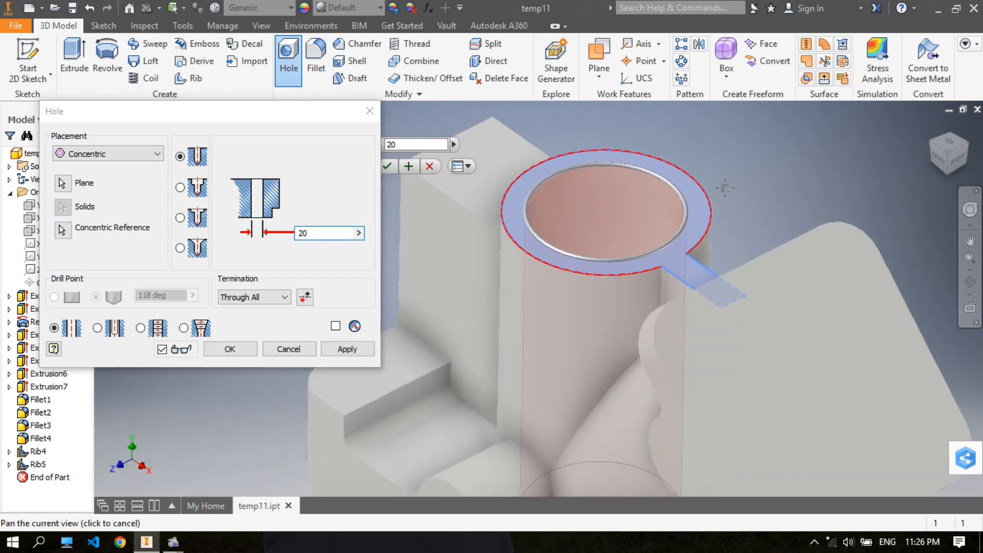
pyautogui.click(387, 166)
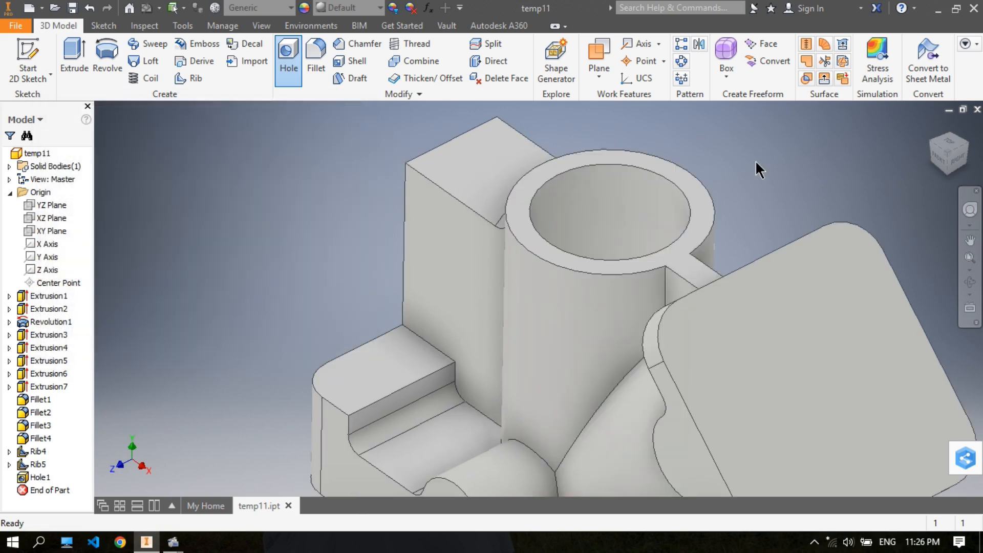
# - Start a linear-placement hole with 20 mm diameter on the outer face of the angled square end plate
pyautogui.scroll(2, 752, 162)
pyautogui.moveTo(723, 168); pyautogui.dragTo(642, 176, button='middle')
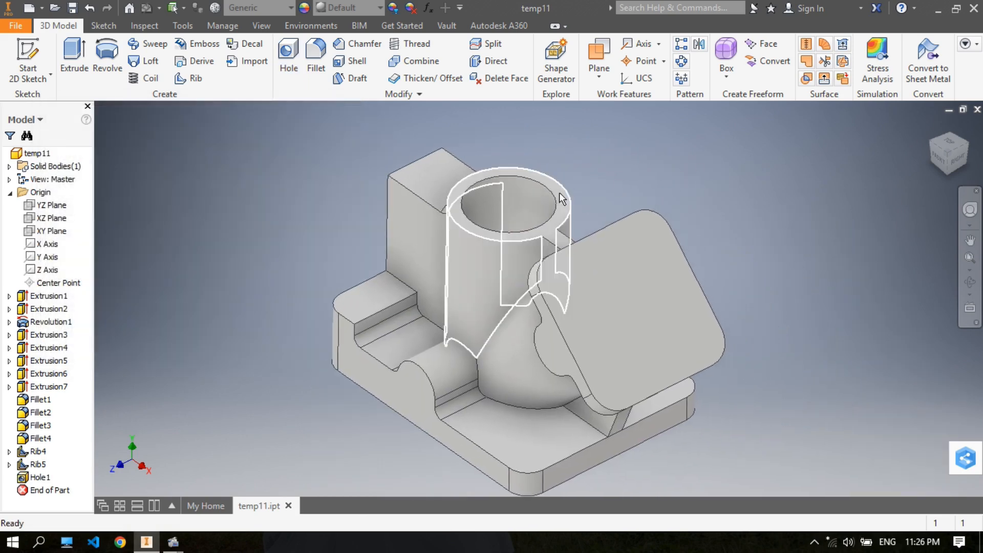
pyautogui.moveTo(585, 191); pyautogui.dragTo(572, 190, button='middle')
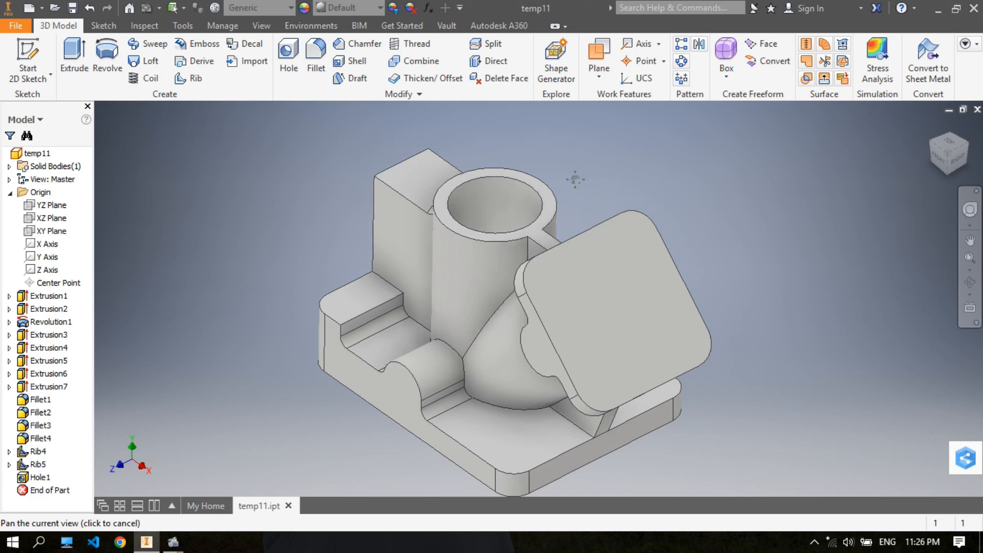
pyautogui.click(289, 56)
pyautogui.moveTo(572, 137); pyautogui.dragTo(617, 134, button='middle')
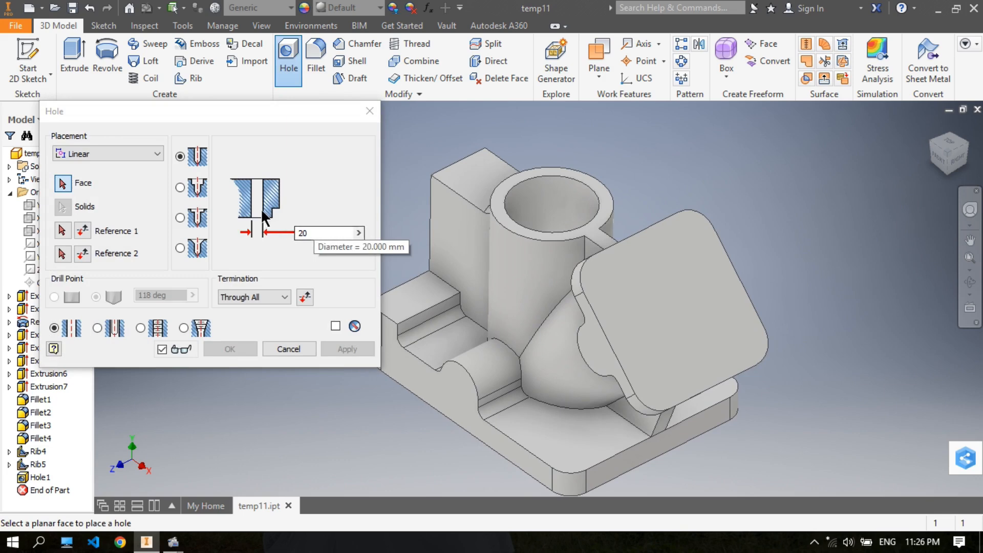
pyautogui.click(154, 152)
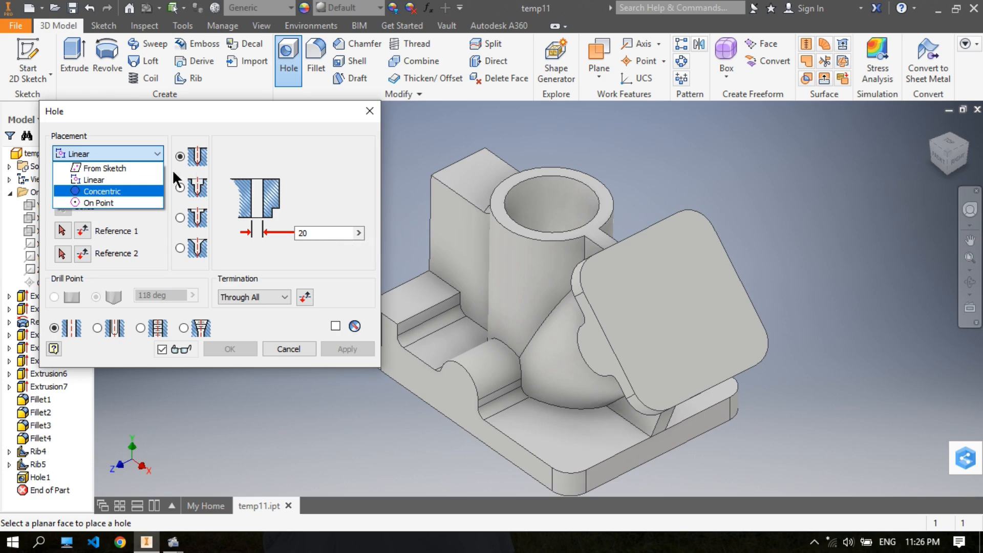
pyautogui.click(125, 180)
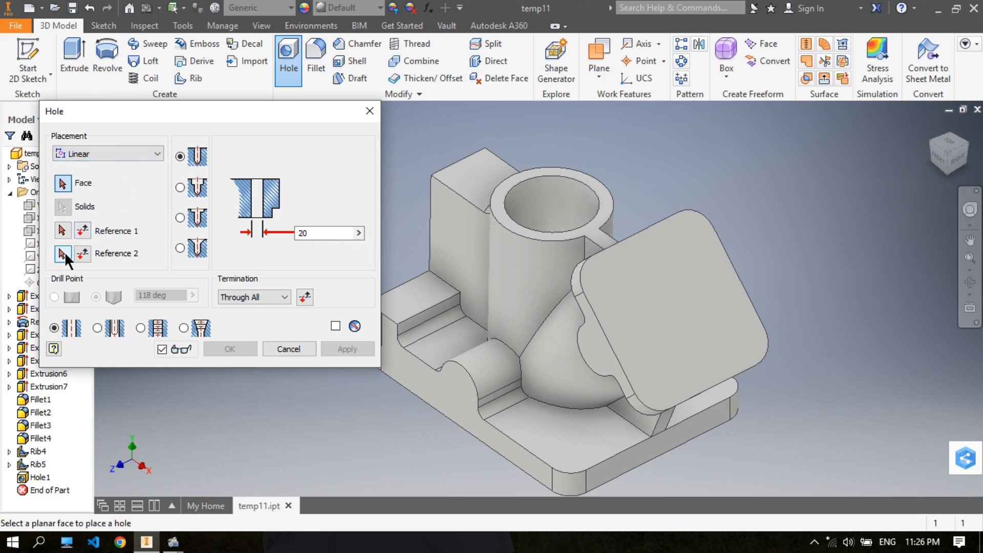
pyautogui.click(676, 304)
pyautogui.moveTo(767, 266); pyautogui.dragTo(781, 289, button='middle')
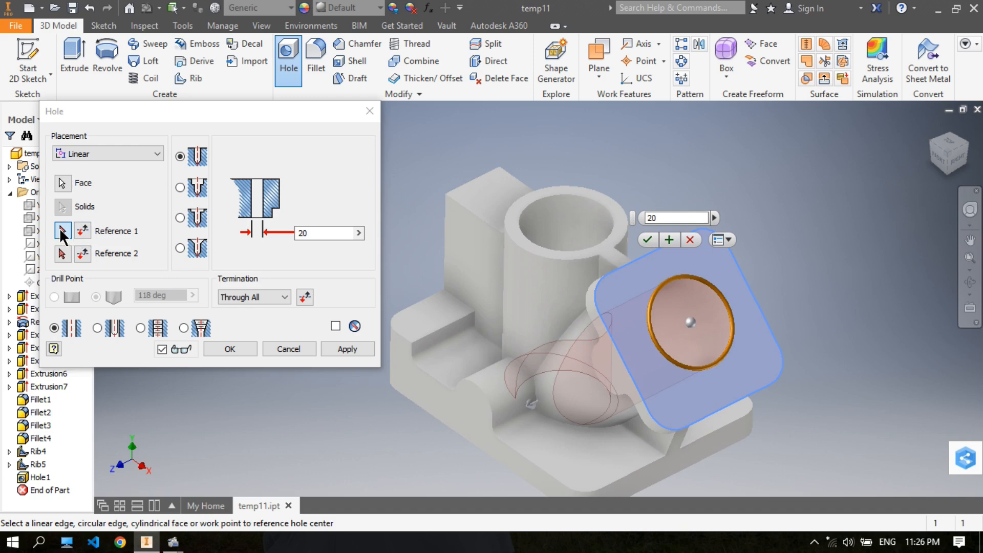
# - Position the hole center 18 mm from the end plate's upper edge and 18 mm from its adjacent outer side edge
pyautogui.click(628, 264)
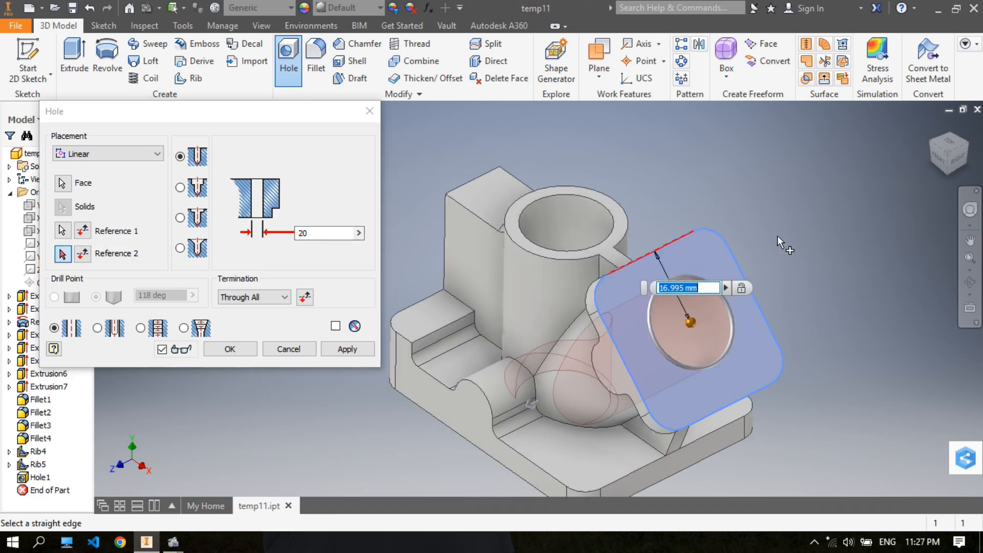
pyautogui.write('18')
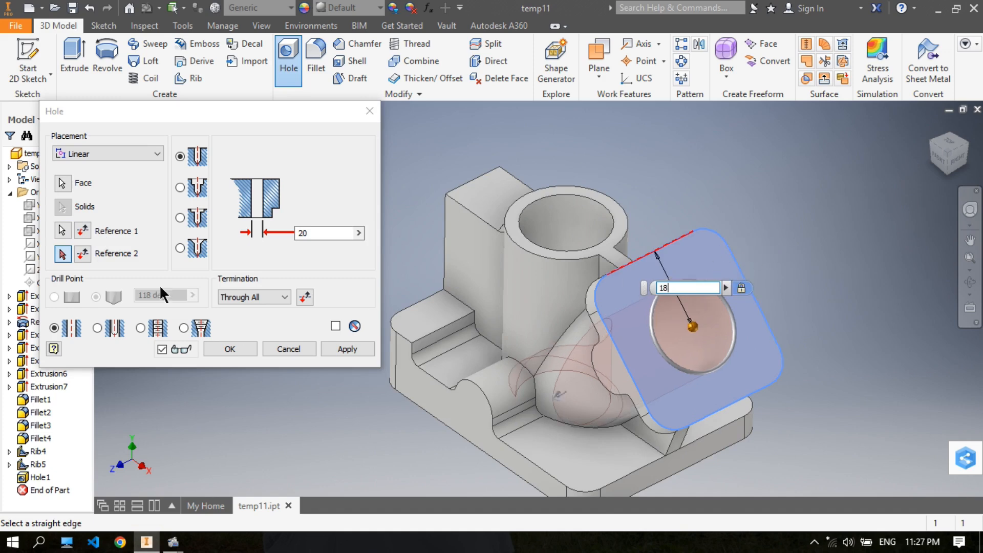
pyautogui.click(63, 253)
pyautogui.click(739, 268)
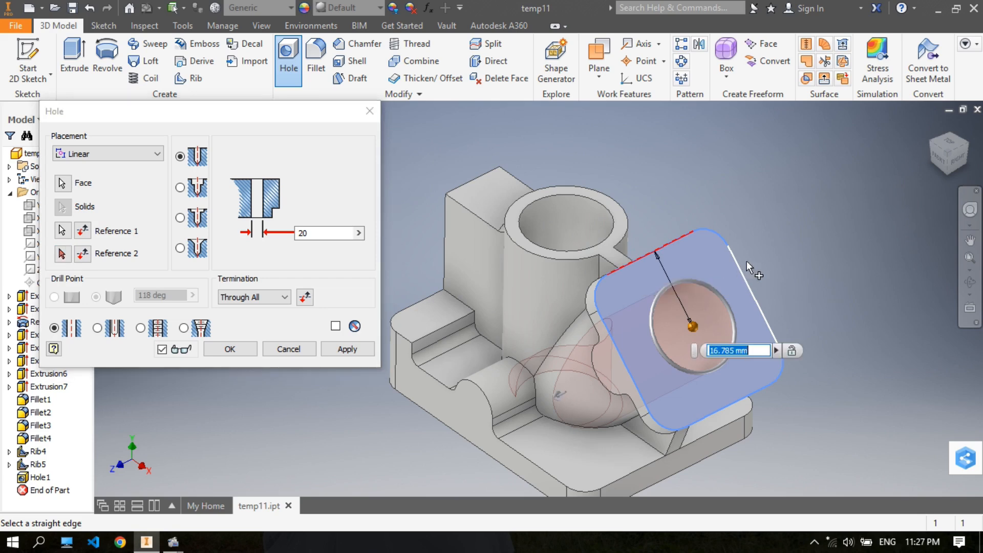
pyautogui.write('18')
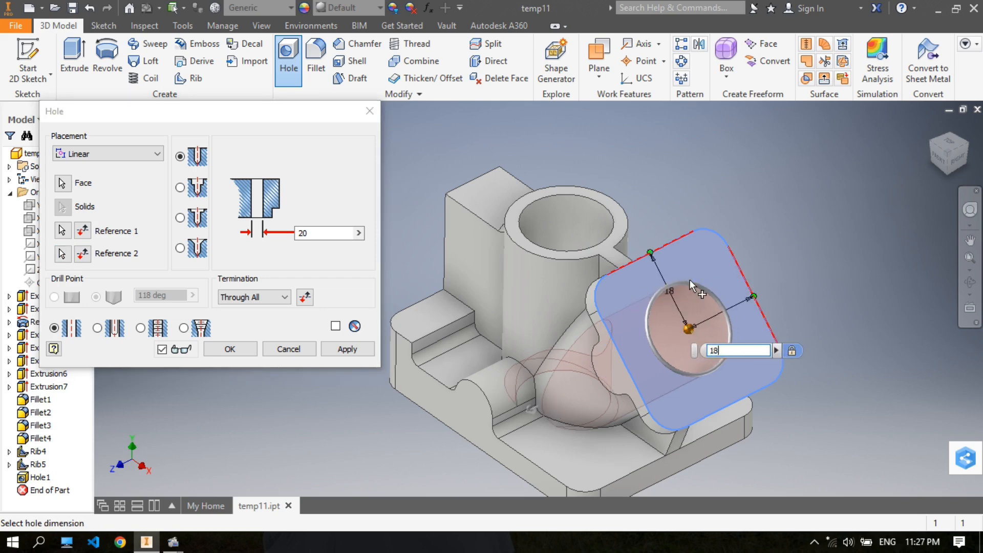
# - Terminate the angled hole at the inner cylindrical face of the vertical bore using the To option, and create it
pyautogui.moveTo(741, 223); pyautogui.dragTo(775, 187, button='middle')
pyautogui.keyDown('shift'); pyautogui.moveTo(714, 277); pyautogui.dragTo(801, 219, button='middle'); pyautogui.keyUp('shift')
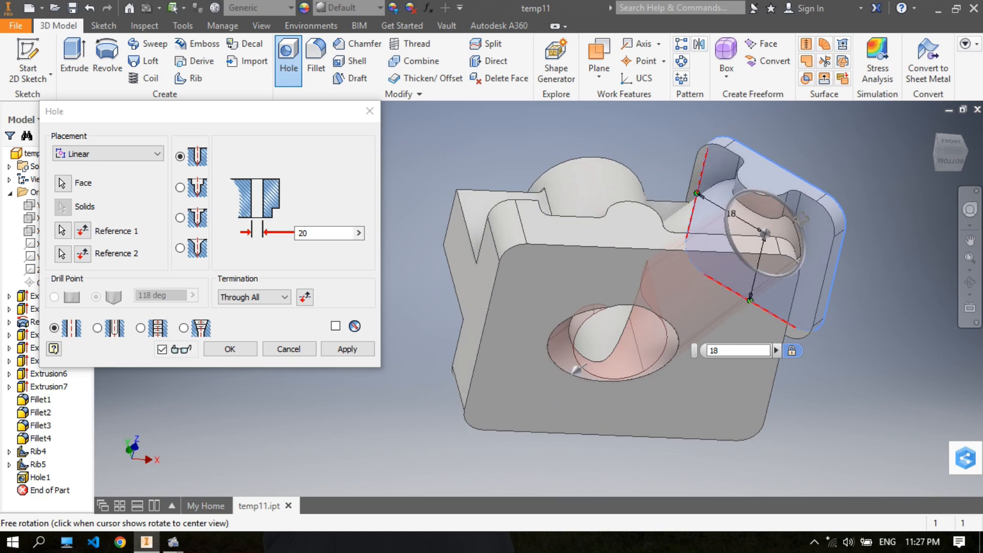
pyautogui.keyDown('shift'); pyautogui.moveTo(646, 350); pyautogui.dragTo(612, 343, button='middle'); pyautogui.keyUp('shift')
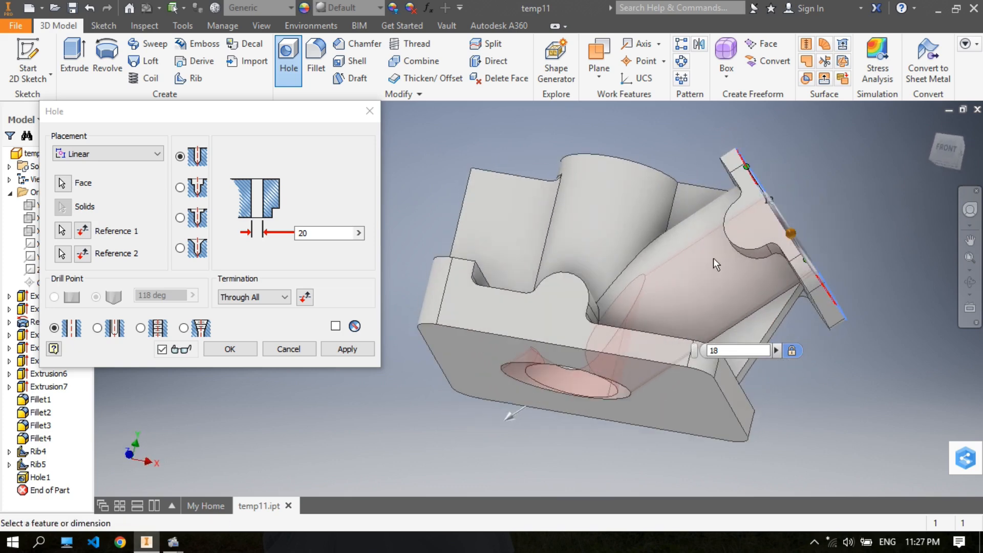
pyautogui.keyDown('shift'); pyautogui.moveTo(566, 381); pyautogui.dragTo(600, 348, button='middle'); pyautogui.keyUp('shift')
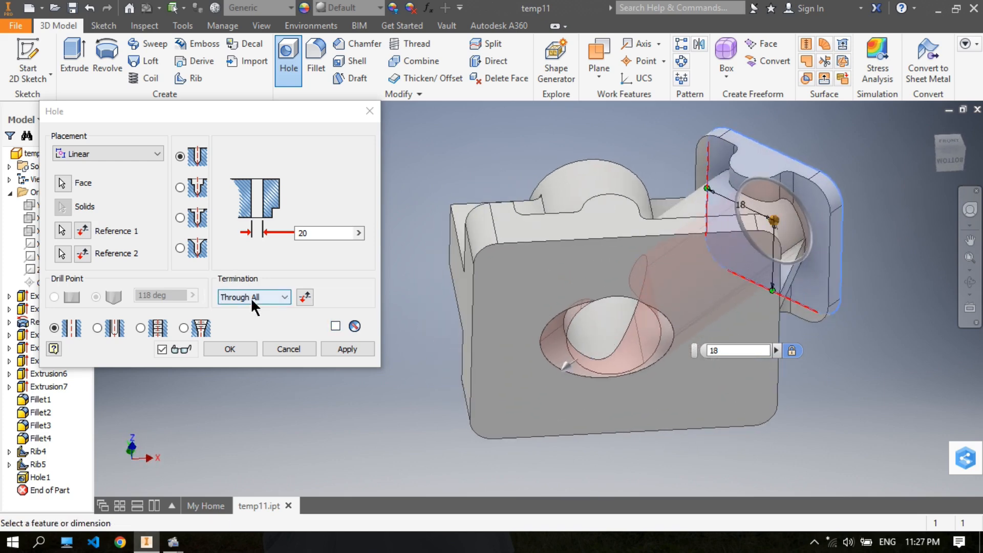
pyautogui.click(285, 297)
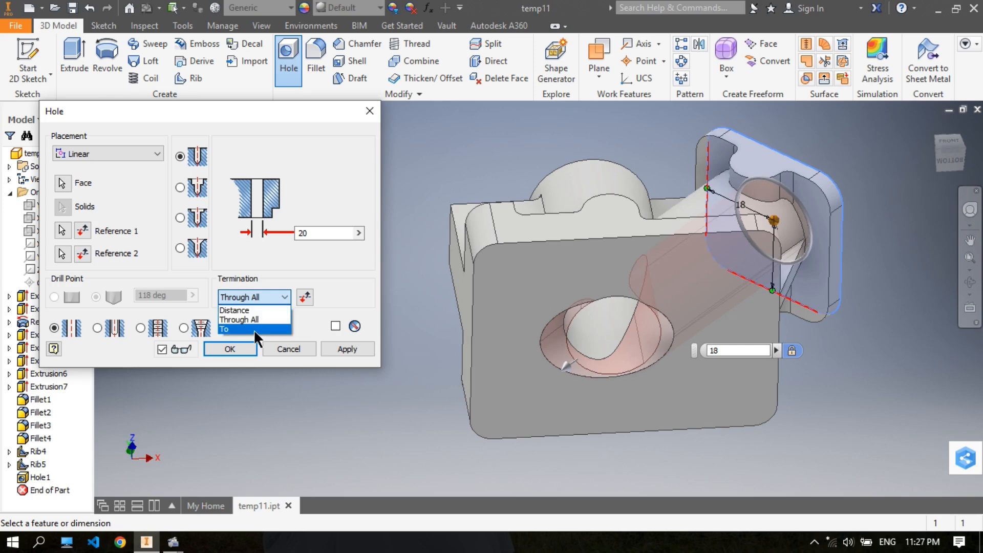
pyautogui.click(254, 330)
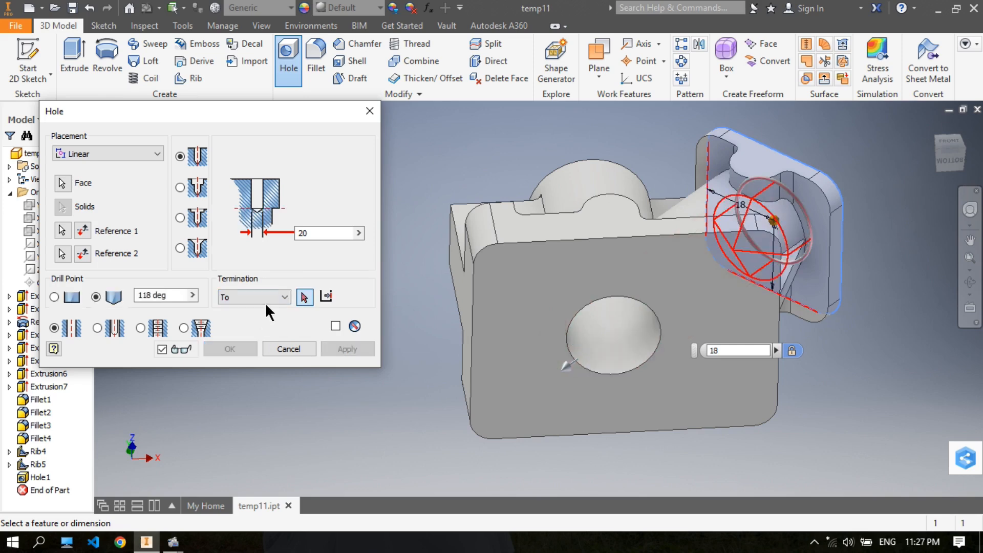
pyautogui.click(628, 327)
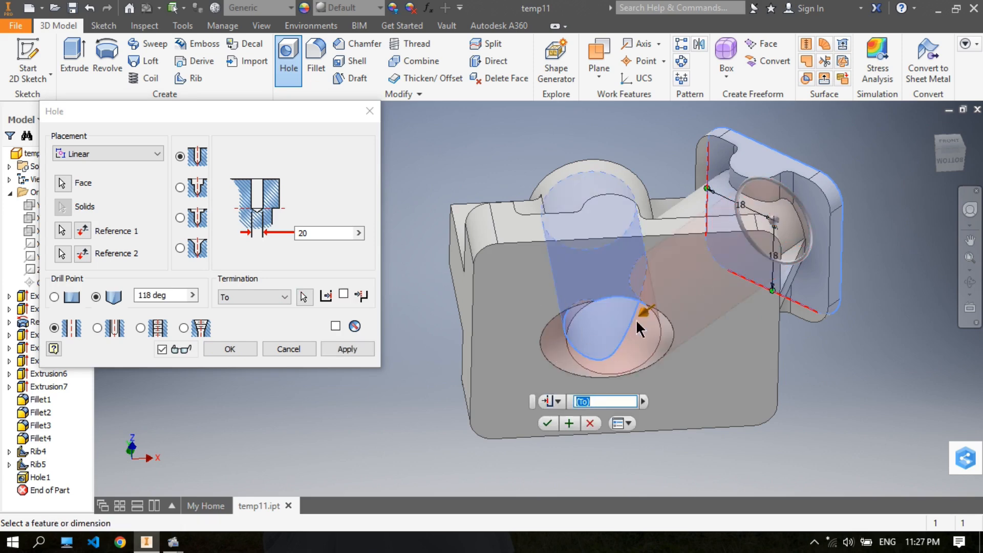
pyautogui.keyDown('shift'); pyautogui.moveTo(643, 322); pyautogui.dragTo(642, 302, button='middle'); pyautogui.keyUp('shift')
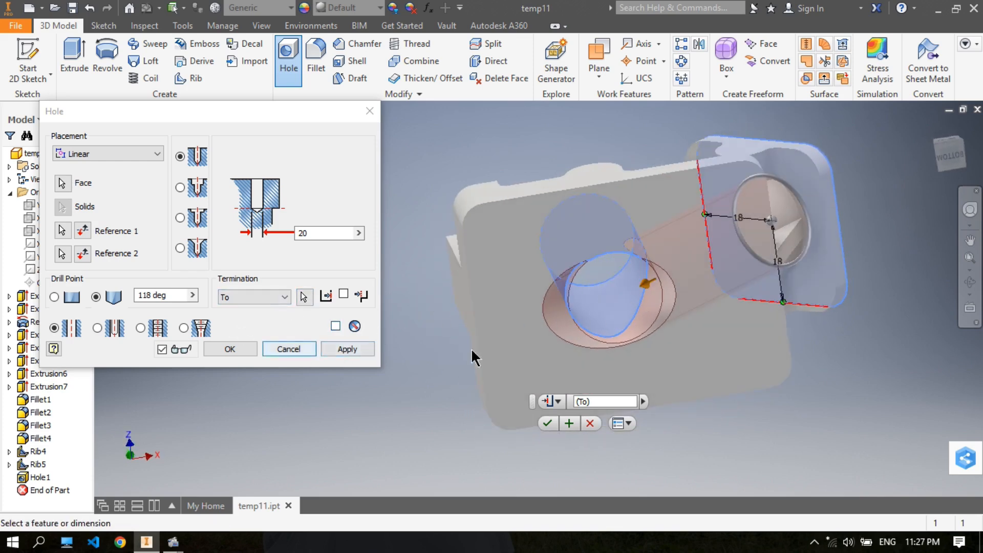
pyautogui.click(547, 421)
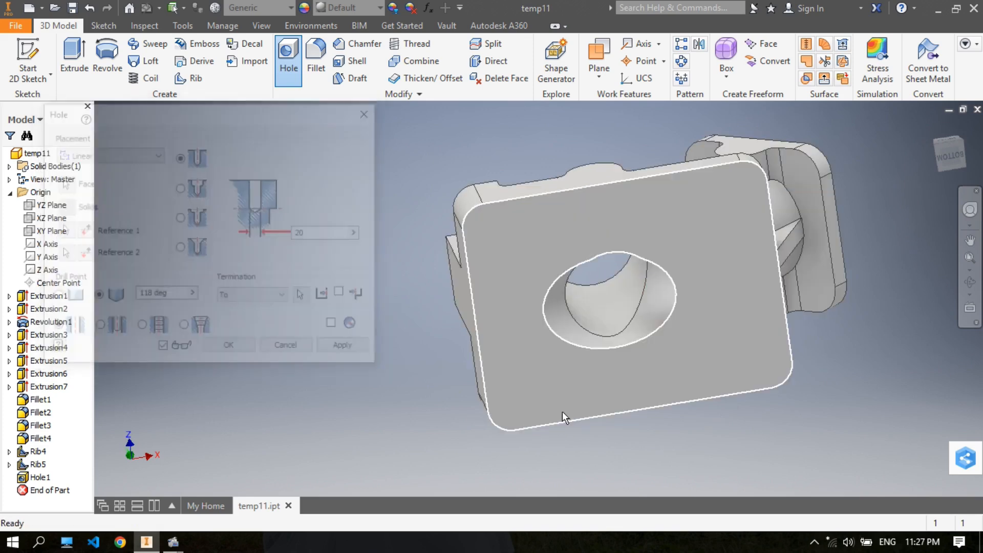
# - Fillet the side block's top outer edge, farthest from the vertical cylinder, with a 6 mm radius
pyautogui.keyDown('shift'); pyautogui.moveTo(643, 293); pyautogui.dragTo(612, 320, button='middle'); pyautogui.keyUp('shift')
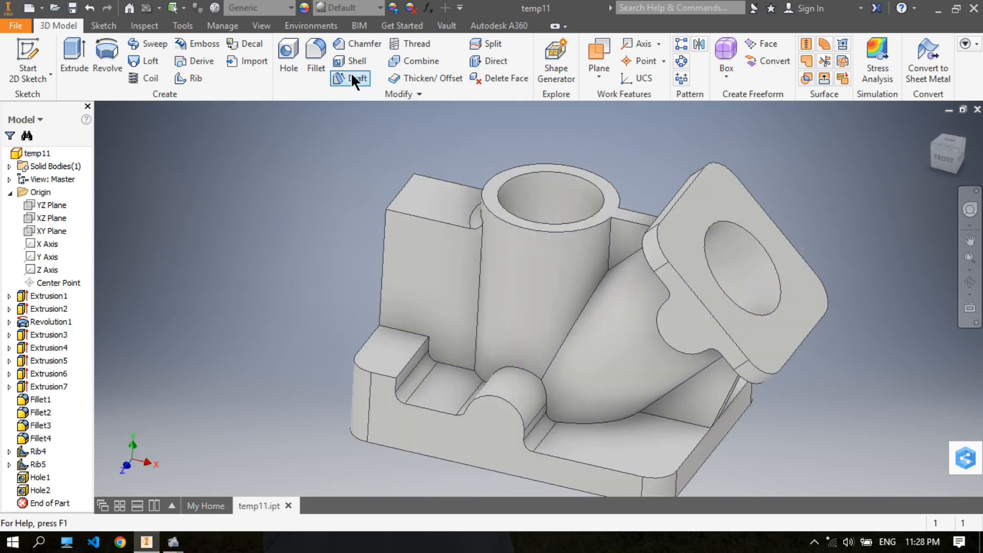
pyautogui.click(314, 68)
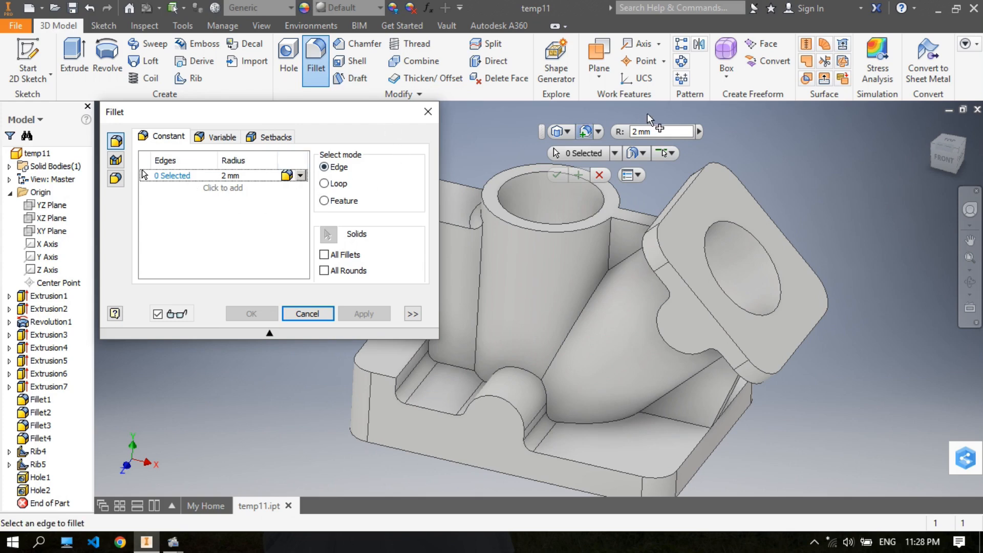
pyautogui.write('6')
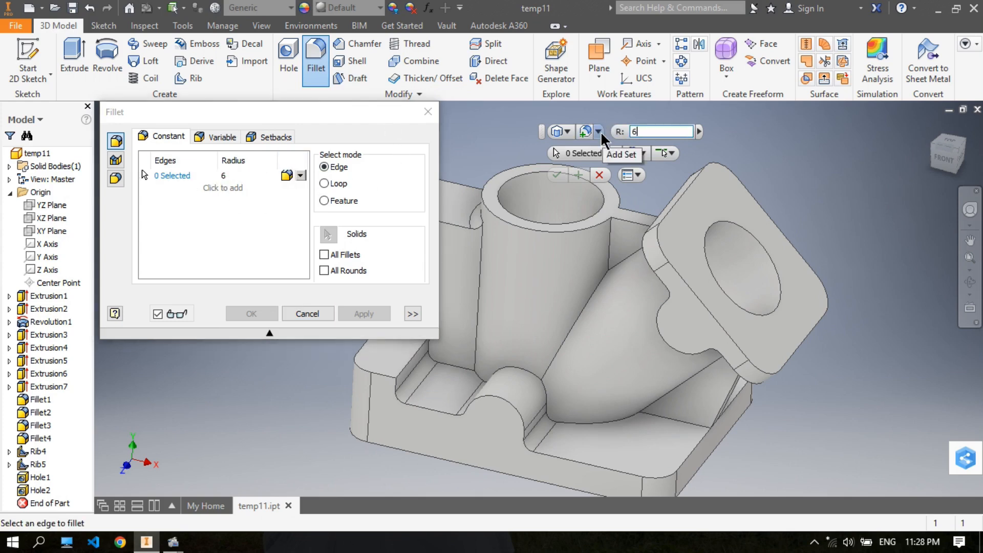
pyautogui.moveTo(766, 156); pyautogui.dragTo(884, 180, button='middle')
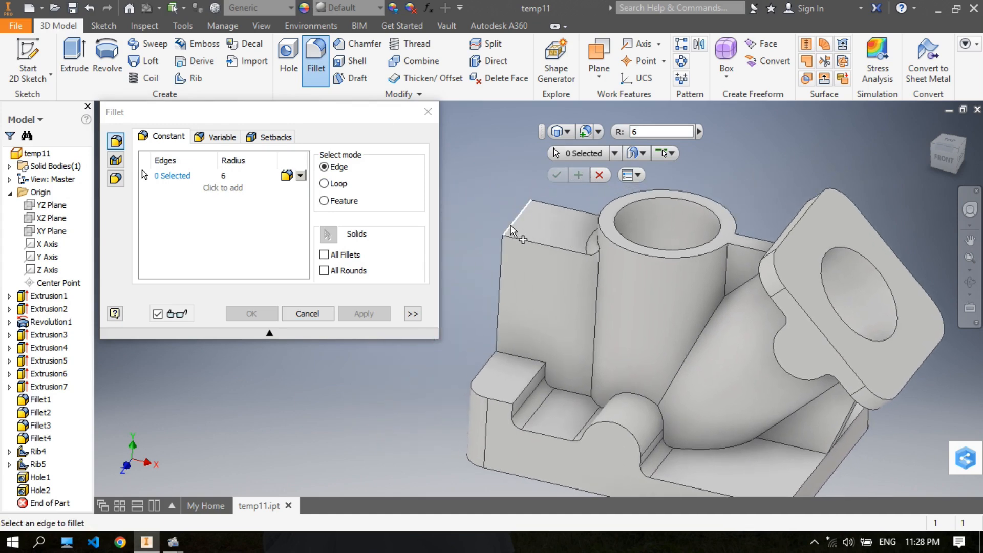
pyautogui.click(511, 225)
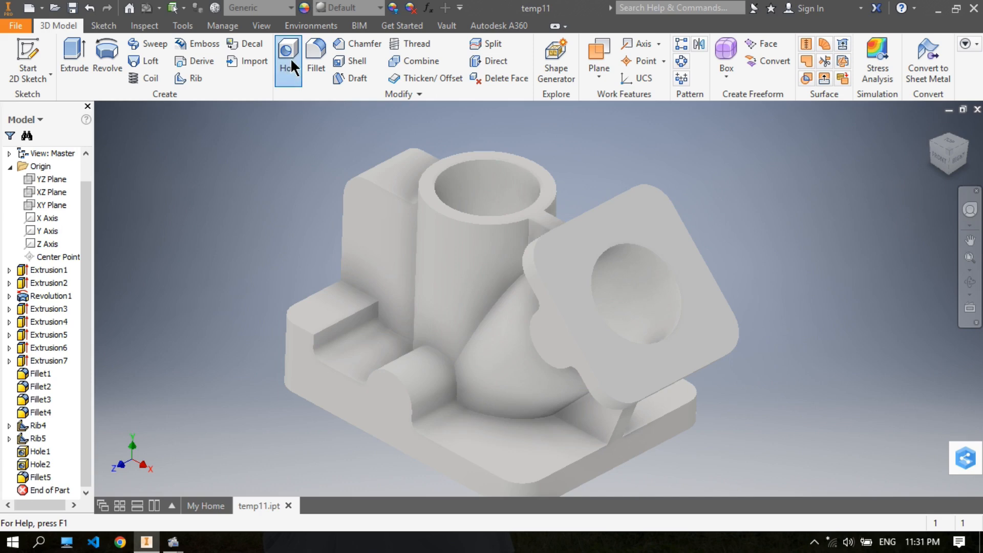
# - Create a 4 mm through-all hole in the side block's face, concentric with the block's rounded top edge
pyautogui.click(290, 57)
pyautogui.doubleClick(298, 233)
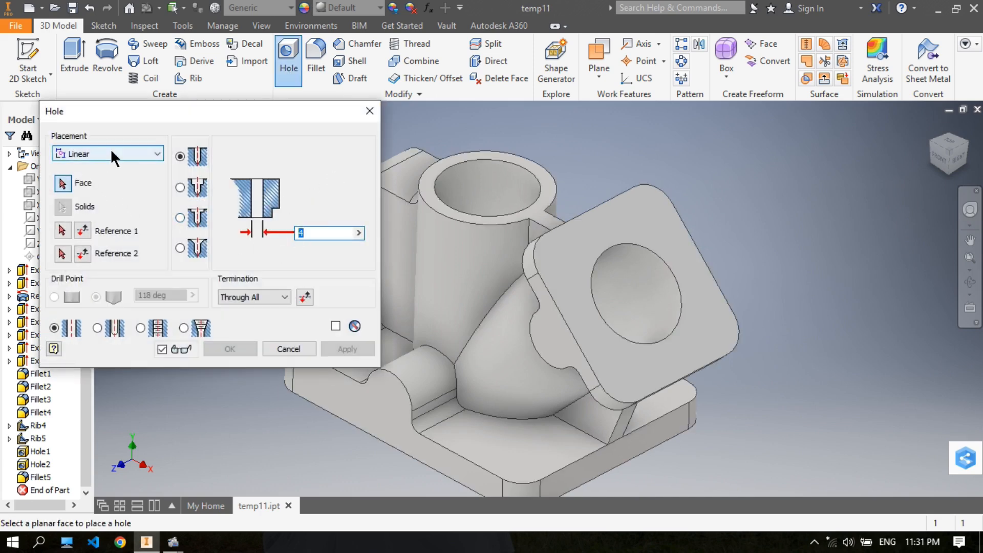
pyautogui.click(123, 153)
pyautogui.click(121, 191)
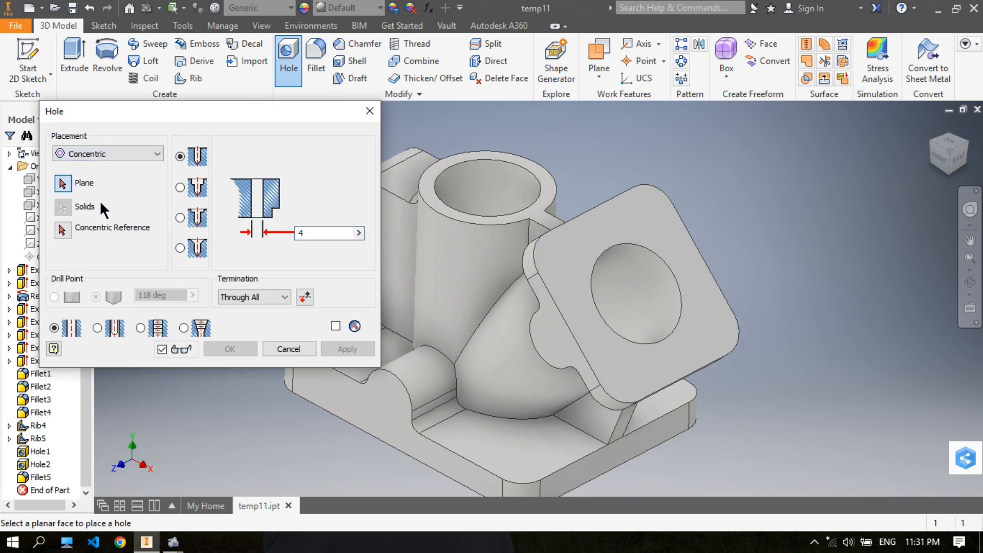
pyautogui.moveTo(384, 195); pyautogui.dragTo(508, 218, button='middle')
pyautogui.click(501, 224)
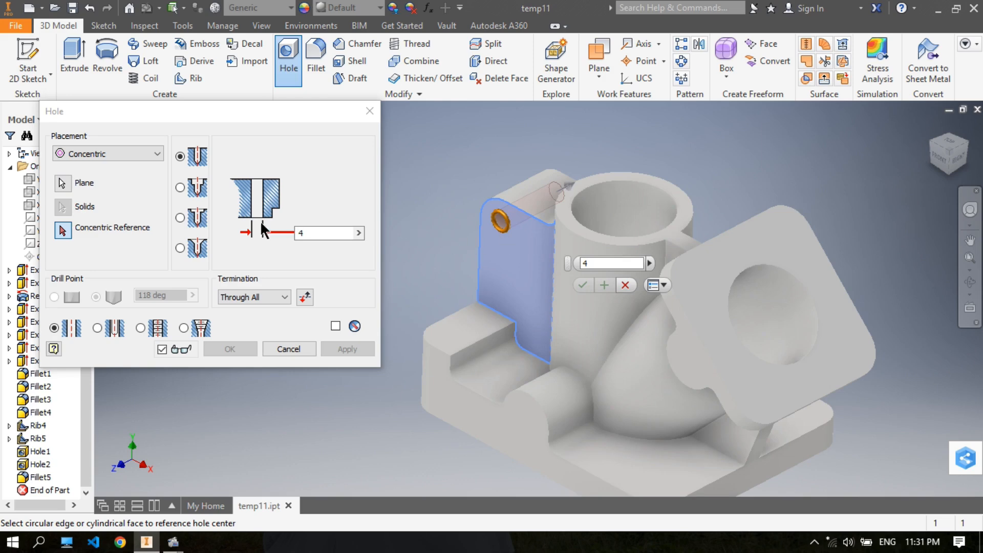
pyautogui.click(64, 228)
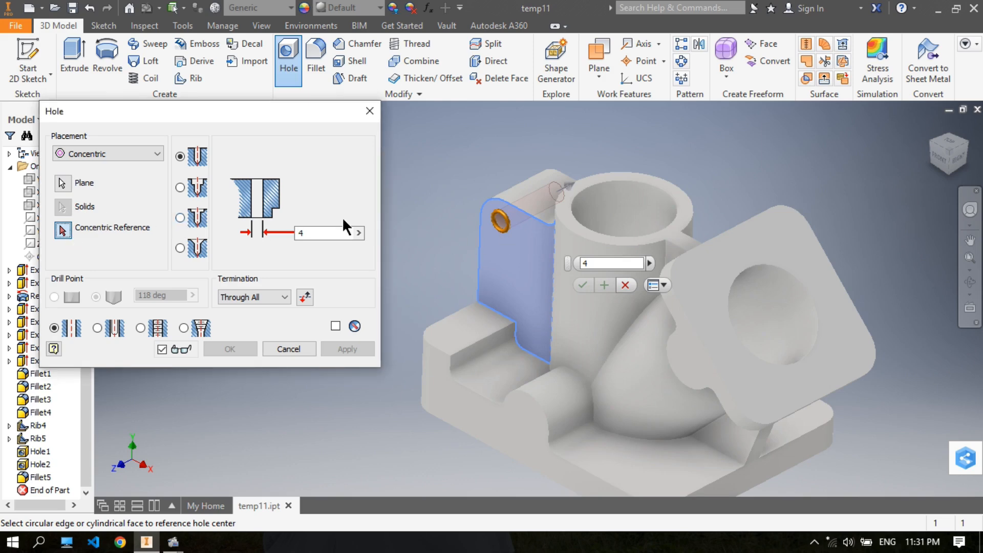
pyautogui.click(495, 201)
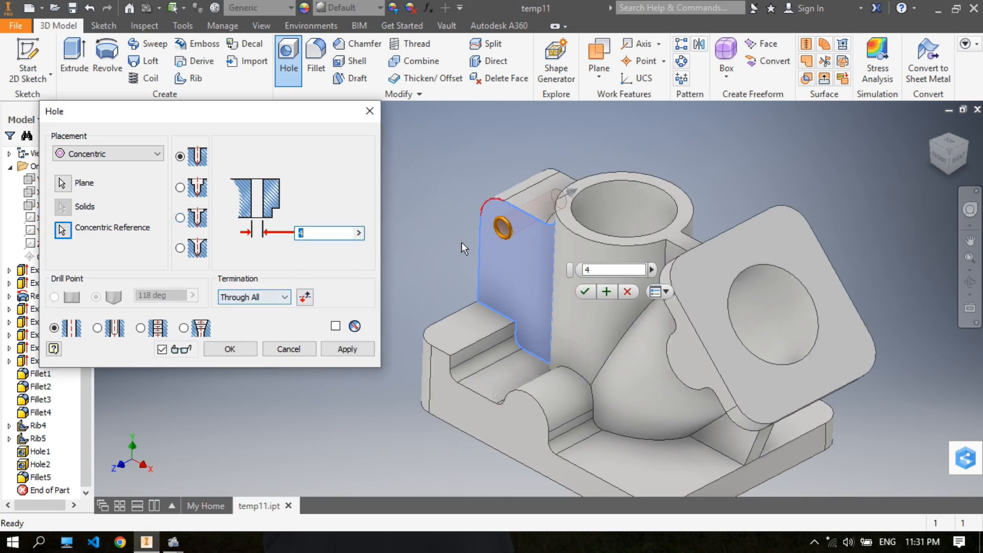
pyautogui.moveTo(458, 294); pyautogui.dragTo(488, 276, button='middle')
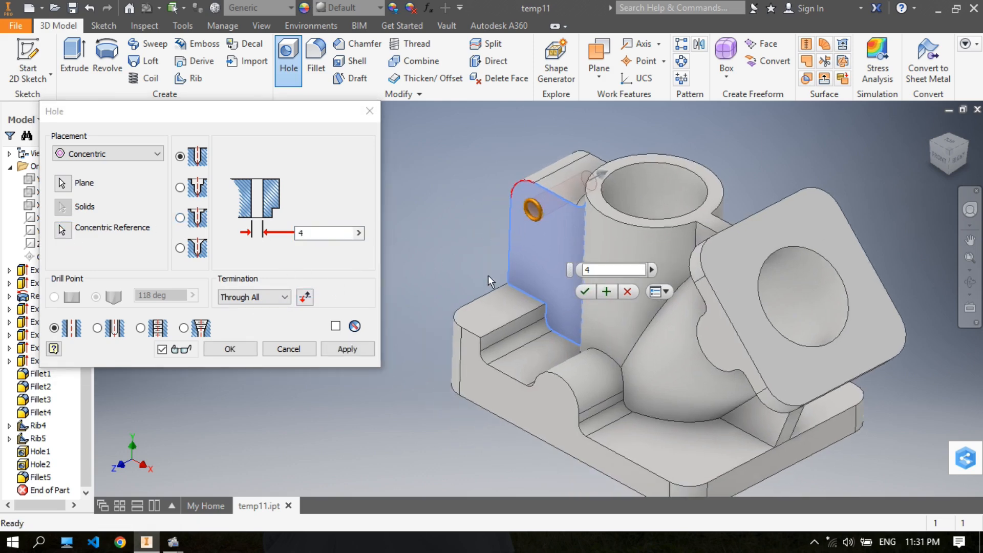
pyautogui.click(609, 291)
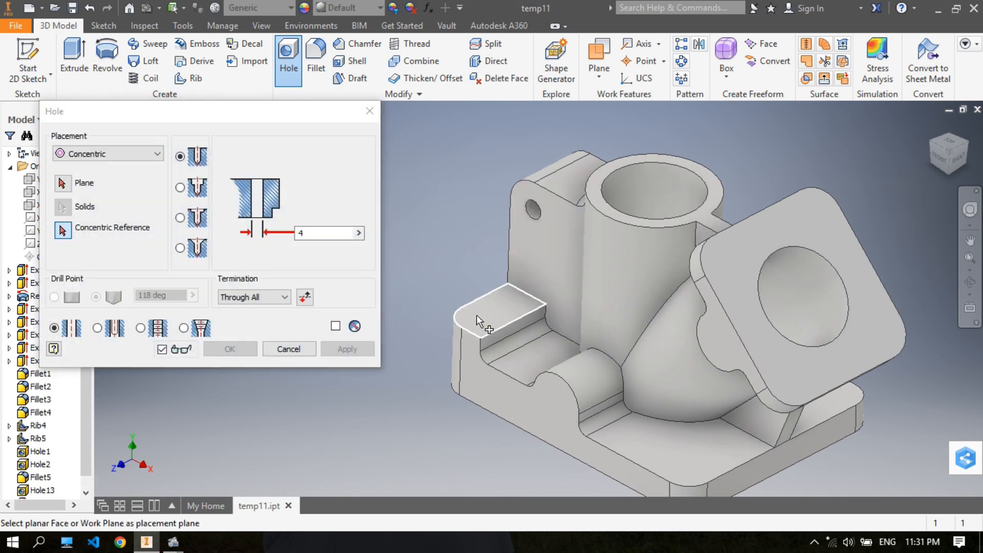
# - Add a 4 mm through-all hole on top of the base's raised end pad, concentric with its rounded corner
pyautogui.click(477, 314)
pyautogui.click(62, 231)
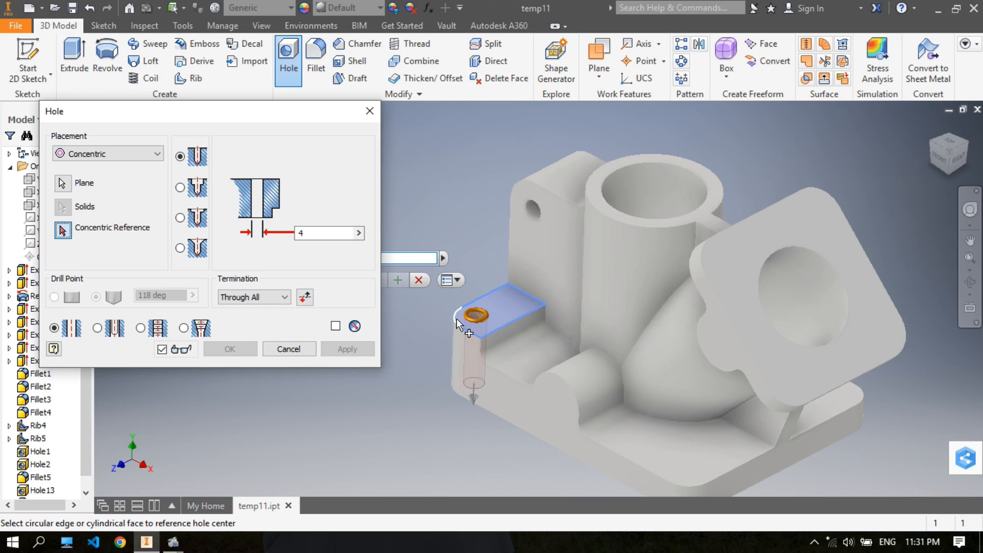
pyautogui.click(456, 317)
pyautogui.click(376, 279)
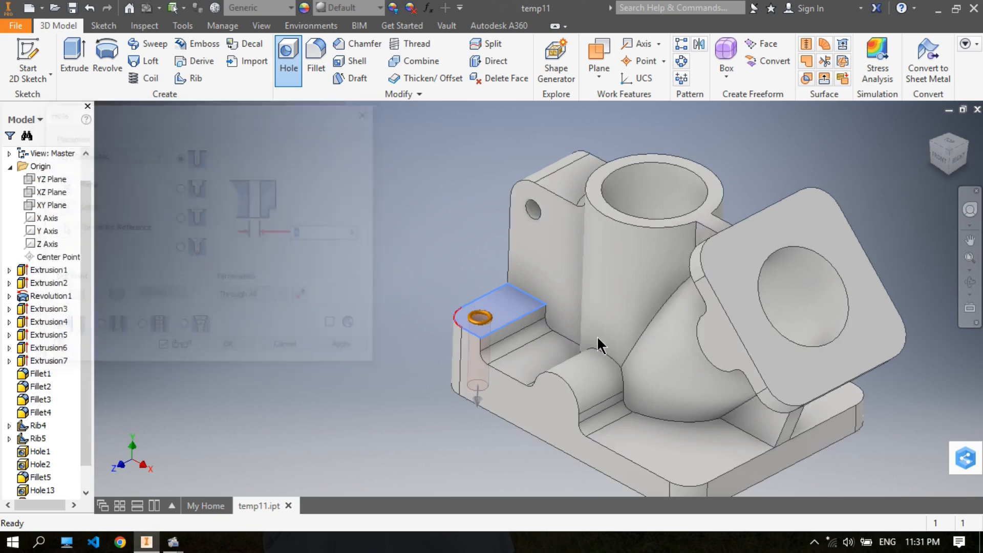
pyautogui.press('Return')
# - Add a 4 mm through-all hole in the base's profiled side face, concentric with the half-round boss
pyautogui.click(555, 401)
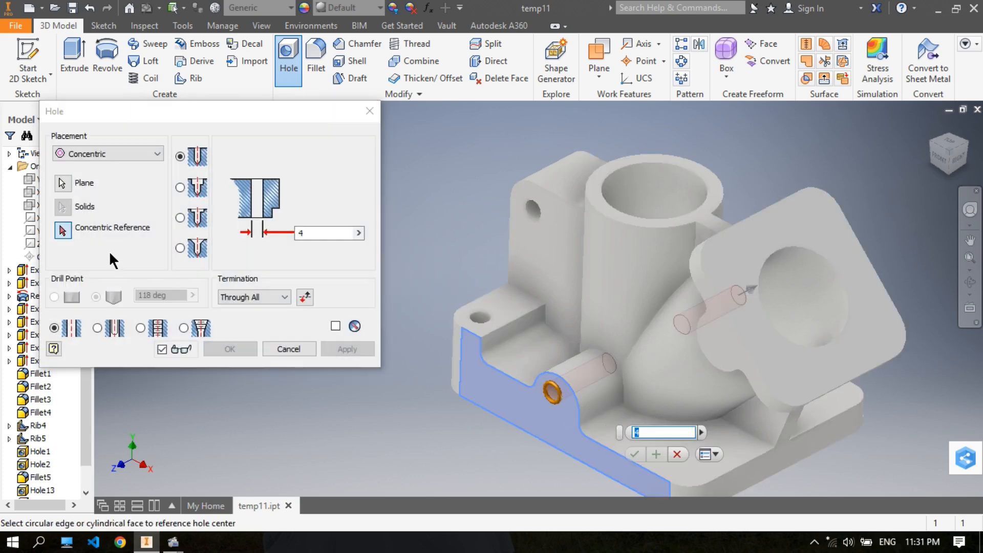
pyautogui.click(64, 230)
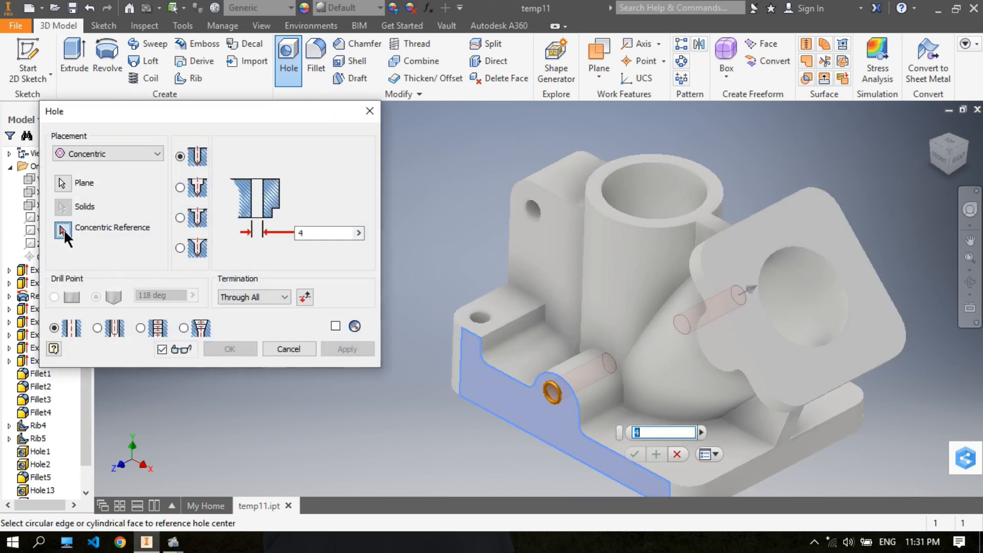
pyautogui.click(564, 379)
pyautogui.moveTo(621, 368); pyautogui.dragTo(569, 301, button='middle')
pyautogui.press('Return')
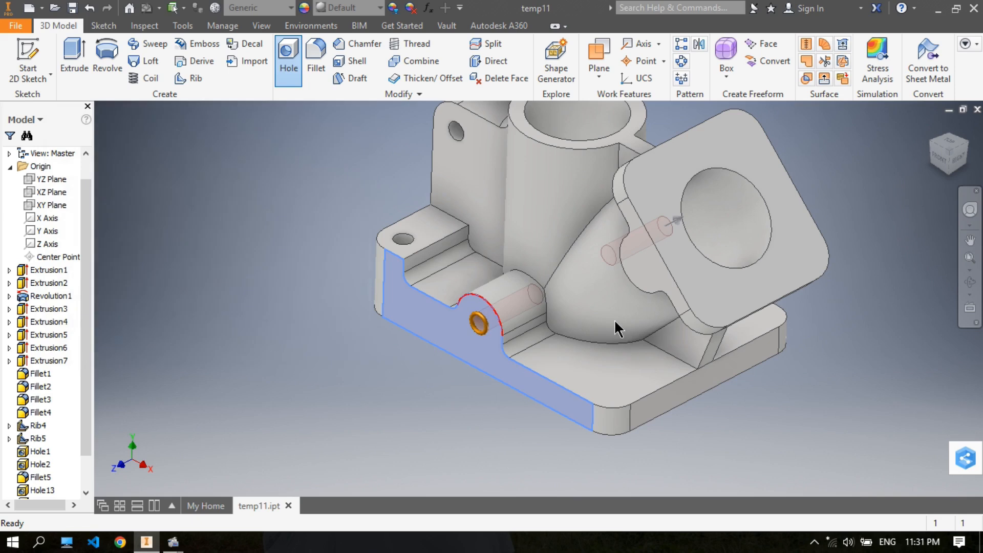
pyautogui.press('Return')
# - Add a 4 mm through-all hole in the base plate, concentric with the rounded corner nearest the half-round boss
pyautogui.keyDown('shift'); pyautogui.moveTo(614, 301); pyautogui.dragTo(604, 330, button='middle'); pyautogui.keyUp('shift')
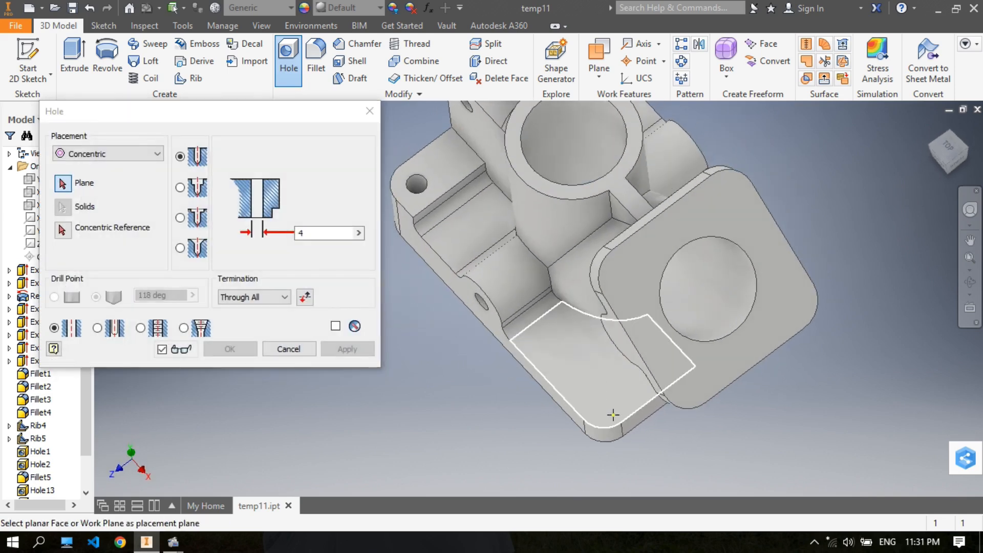
pyautogui.click(607, 406)
pyautogui.click(62, 230)
pyautogui.click(600, 426)
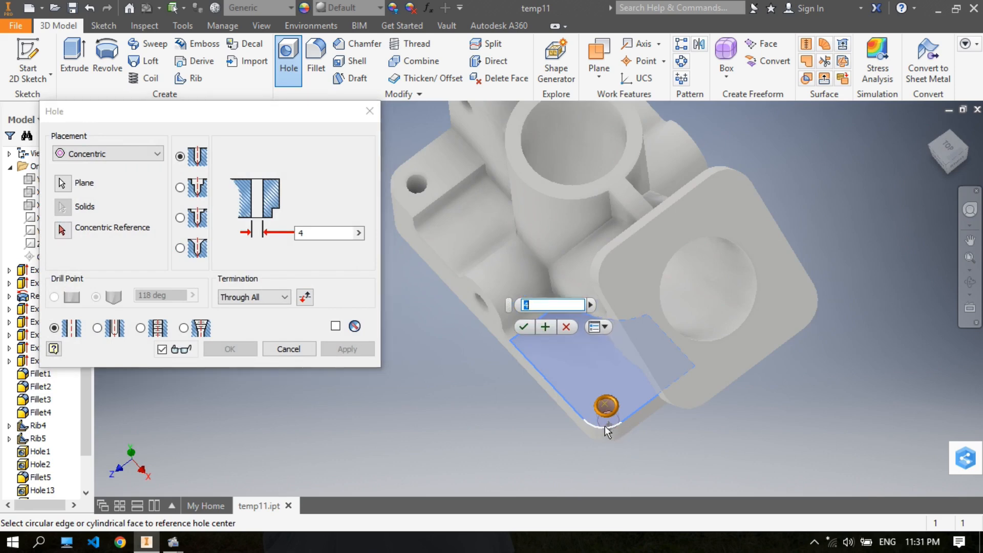
pyautogui.click(538, 324)
# - Add a matching 4 mm through-all hole concentric with the base plate's other rounded corner beneath the angled end plate
pyautogui.keyDown('shift'); pyautogui.moveTo(847, 174); pyautogui.dragTo(801, 211, button='middle'); pyautogui.keyUp('shift')
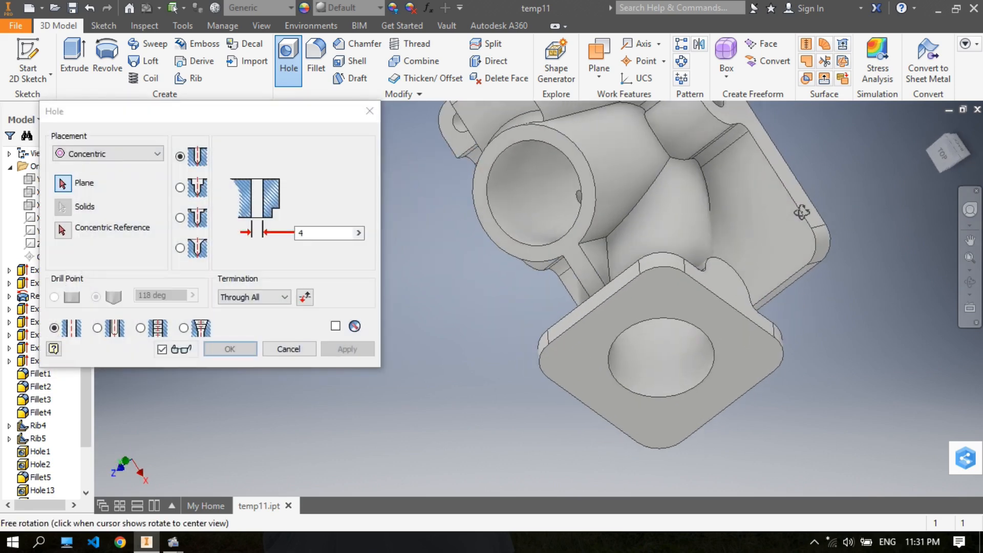
pyautogui.click(782, 236)
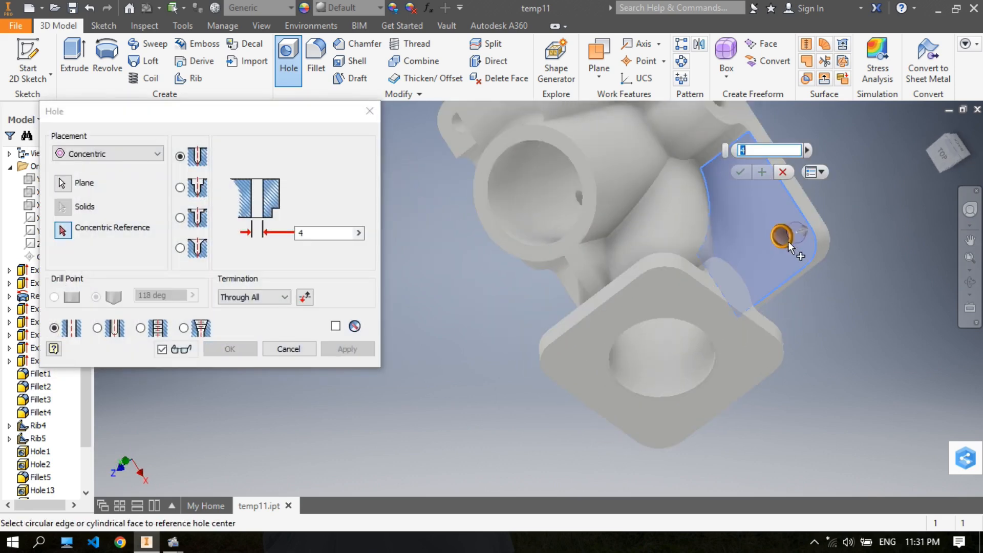
pyautogui.click(63, 231)
pyautogui.click(815, 244)
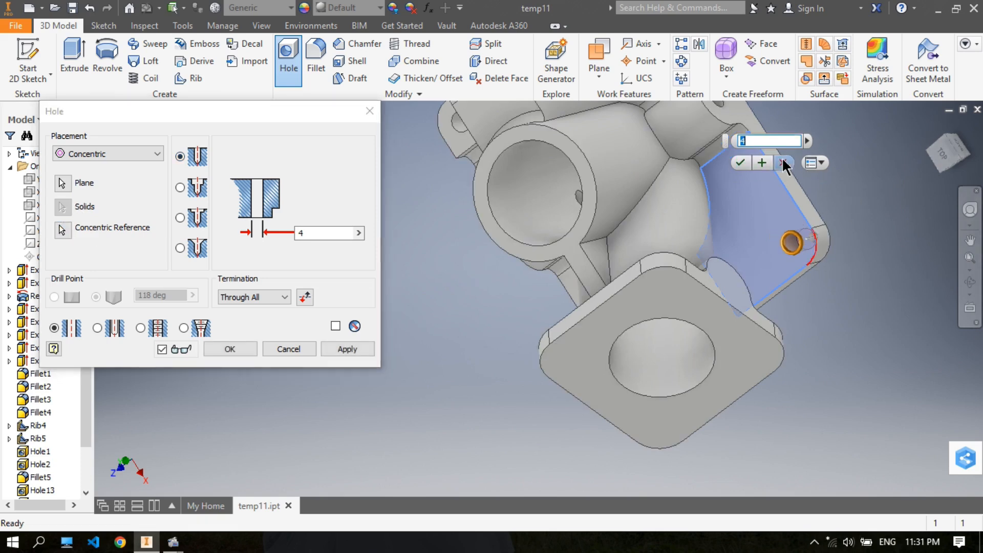
pyautogui.click(747, 162)
# - Set up a concentric hole with 4 mm diameter, Distance termination and 4 mm depth
pyautogui.keyDown('shift'); pyautogui.moveTo(732, 247); pyautogui.dragTo(749, 208, button='middle'); pyautogui.keyUp('shift')
pyautogui.scroll(-5, 692, 174)
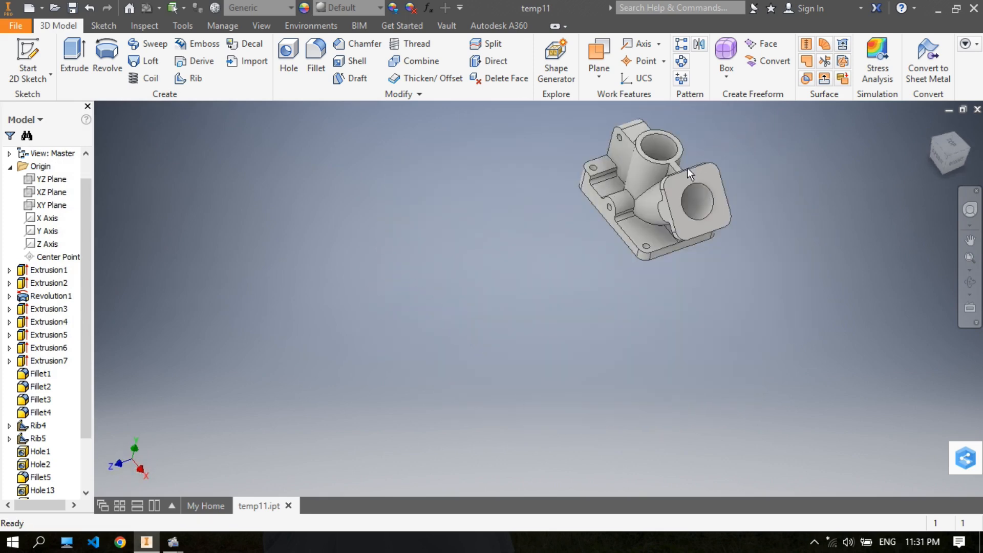
pyautogui.moveTo(688, 170); pyautogui.dragTo(609, 222, button='middle')
pyautogui.scroll(3, 524, 245)
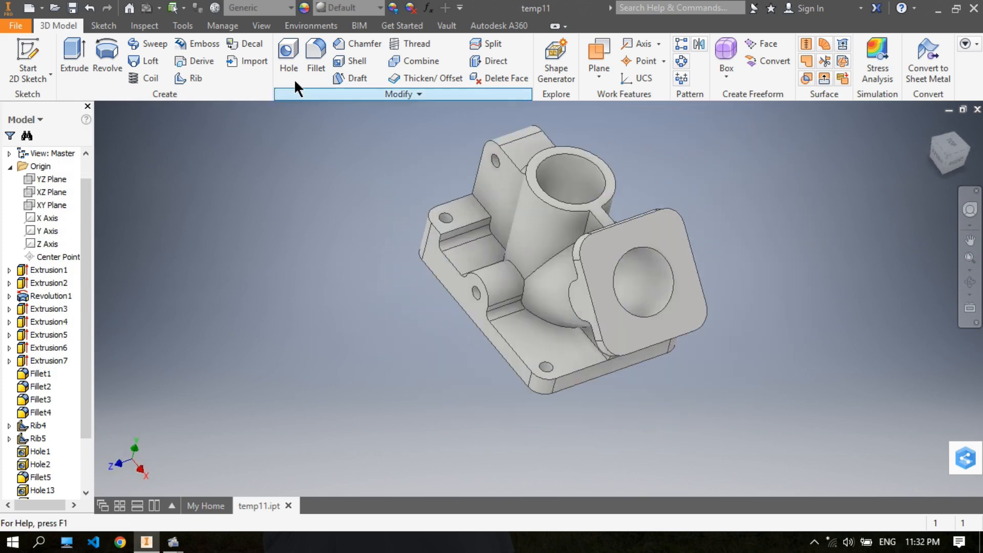
pyautogui.click(289, 62)
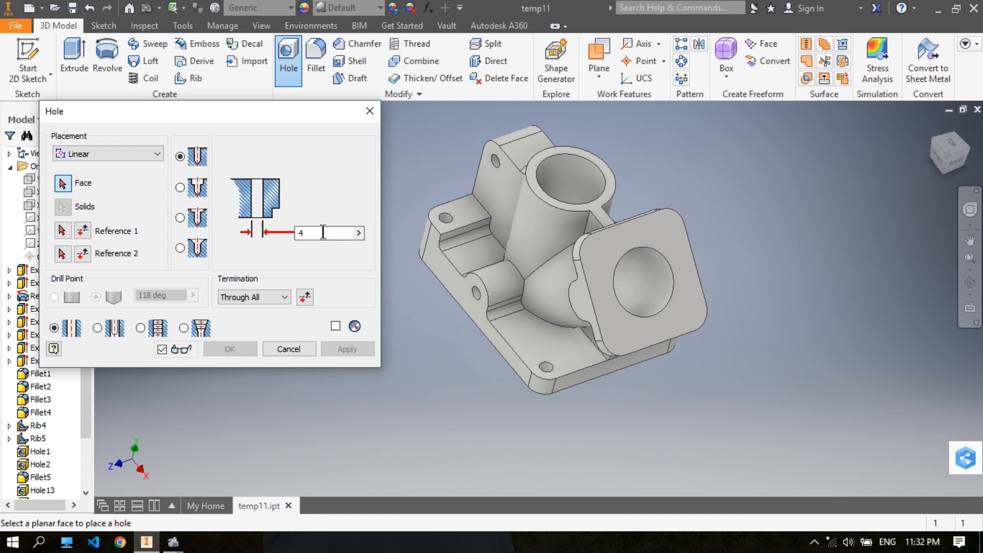
pyautogui.moveTo(320, 232); pyautogui.dragTo(297, 235)
pyautogui.click(283, 296)
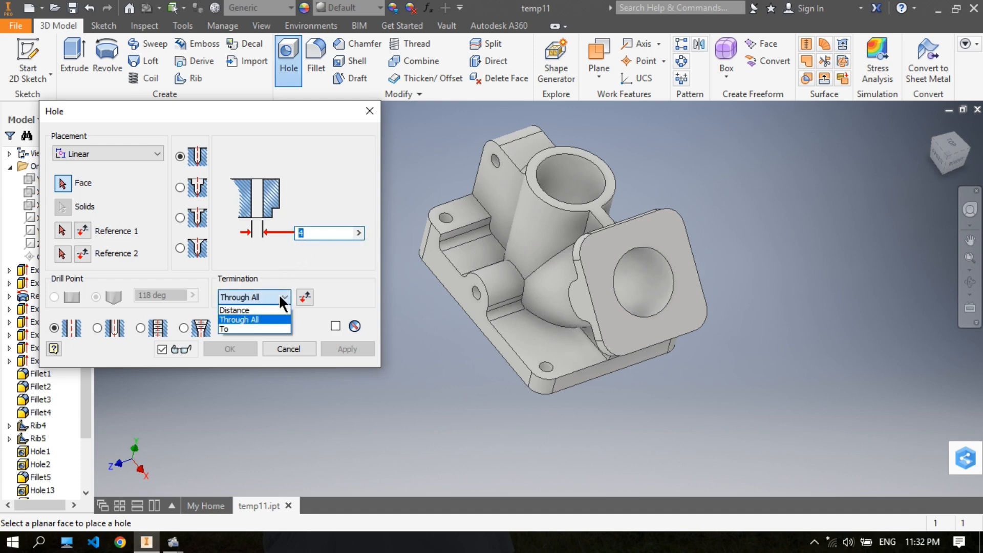
pyautogui.click(275, 308)
pyautogui.moveTo(314, 232); pyautogui.dragTo(279, 232)
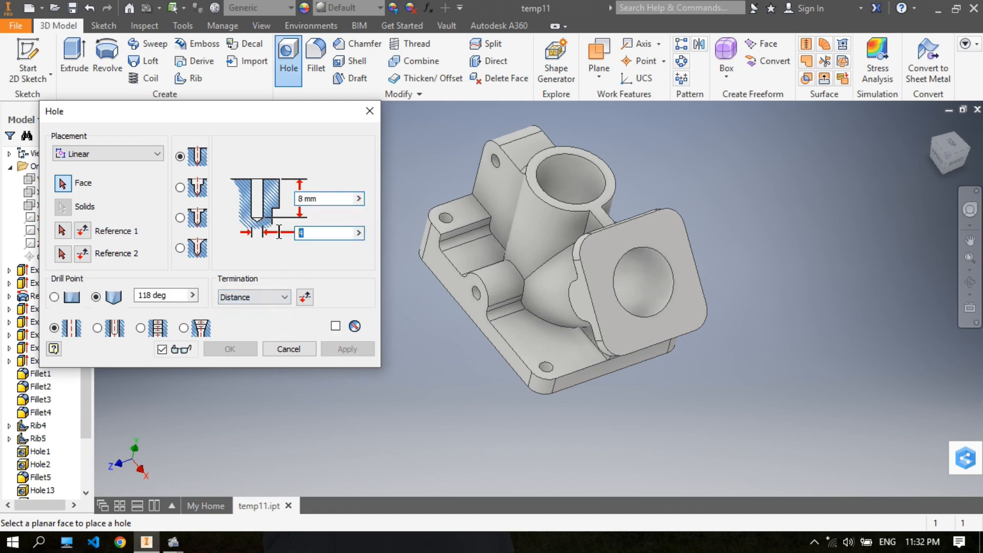
pyautogui.moveTo(321, 204); pyautogui.dragTo(281, 242)
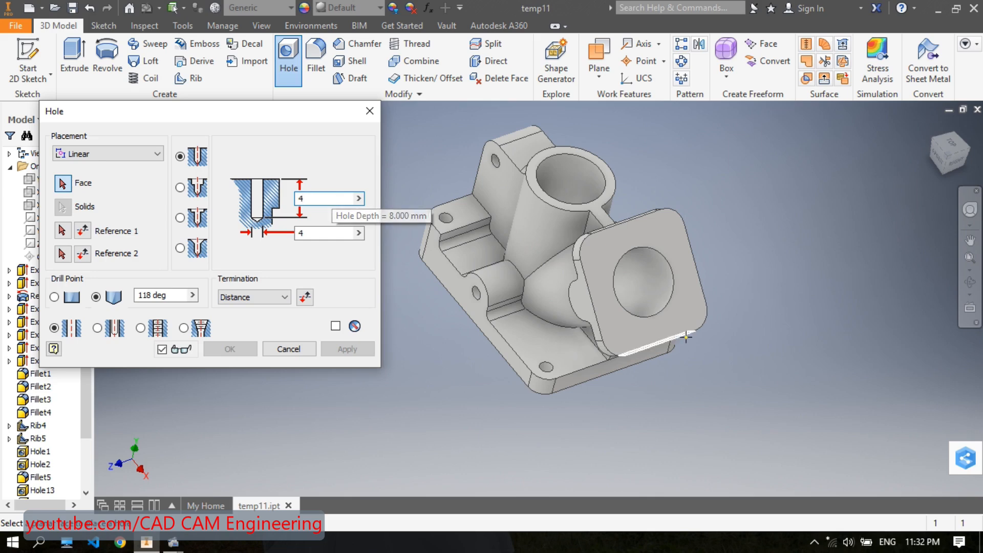
pyautogui.click(112, 152)
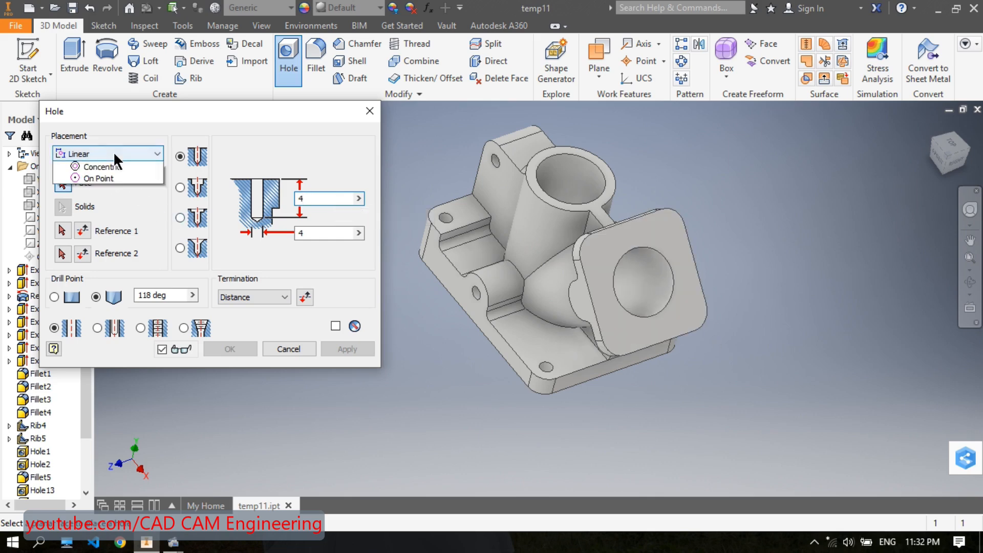
pyautogui.click(110, 189)
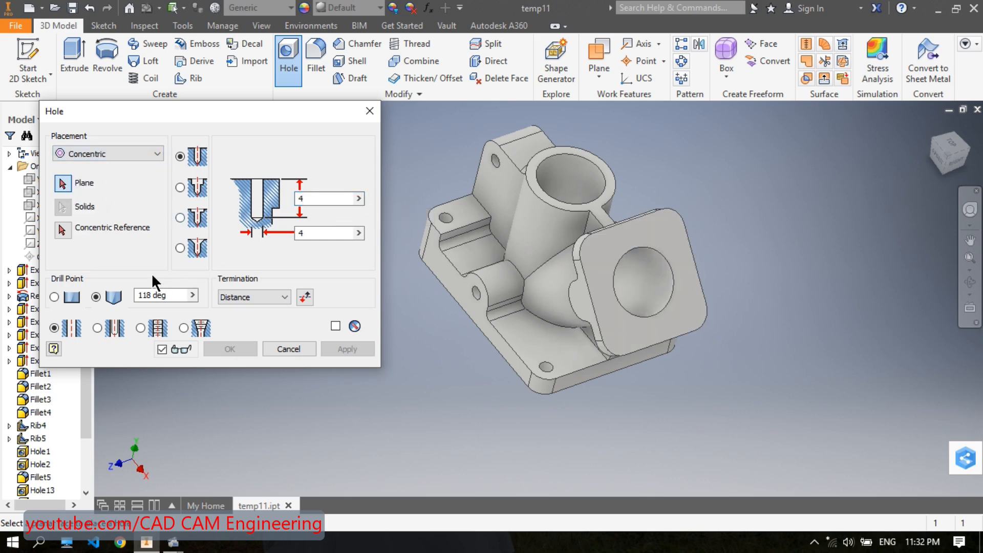
# - Place the 4 mm hole on the angled end plate, concentric with the upper rounded corner on the half-round boss side
pyautogui.click(640, 226)
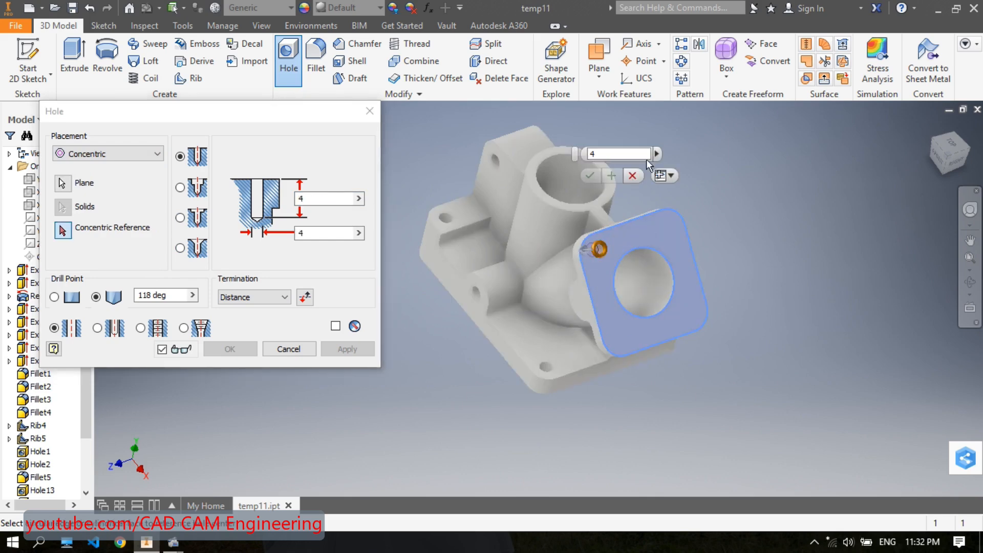
pyautogui.click(63, 231)
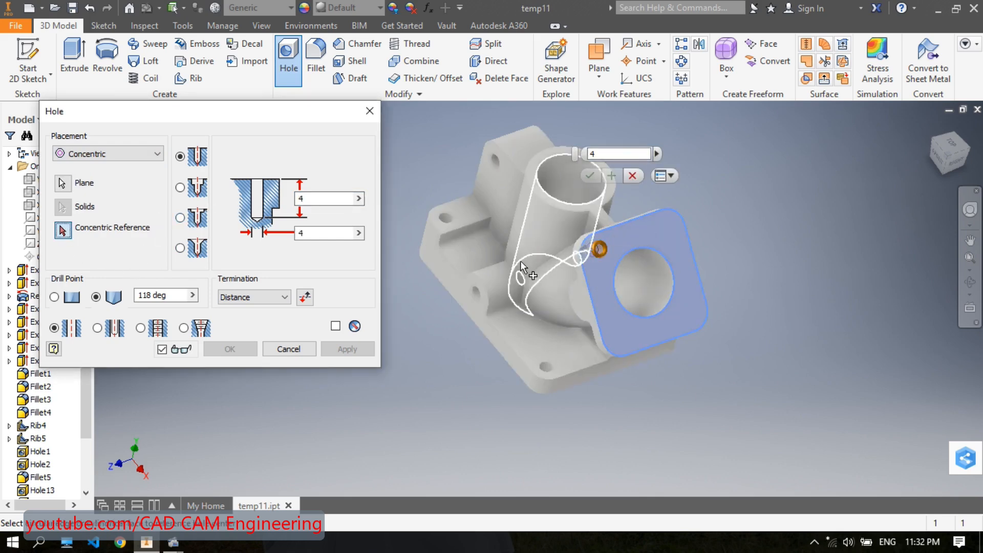
pyautogui.click(586, 250)
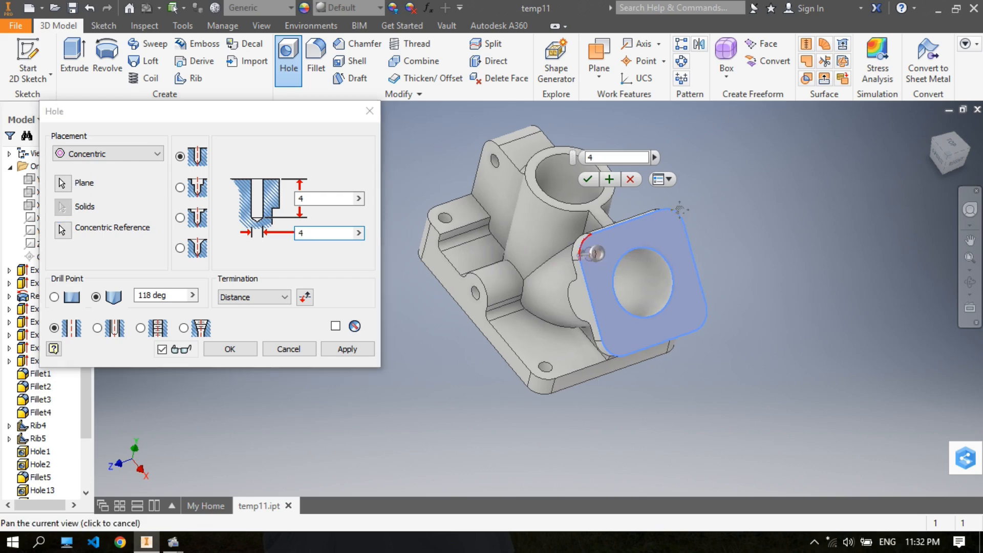
pyautogui.keyDown('shift'); pyautogui.moveTo(687, 207); pyautogui.dragTo(621, 181, button='middle'); pyautogui.keyUp('shift')
pyautogui.press('Return')
# - Add a 4 mm diameter, 4 mm deep hole concentric with the end plate's other upper rounded corner
pyautogui.scroll(-4, 649, 218)
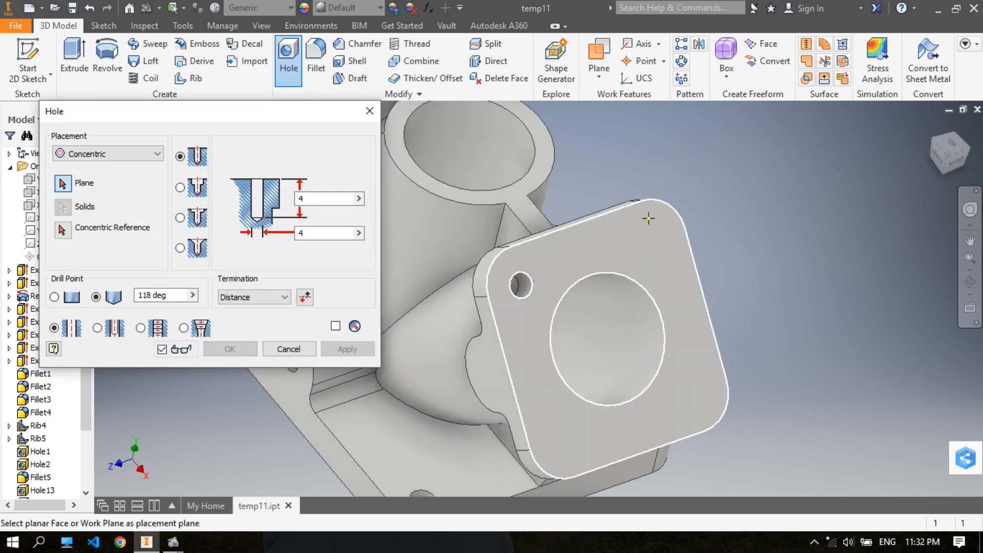
pyautogui.click(648, 223)
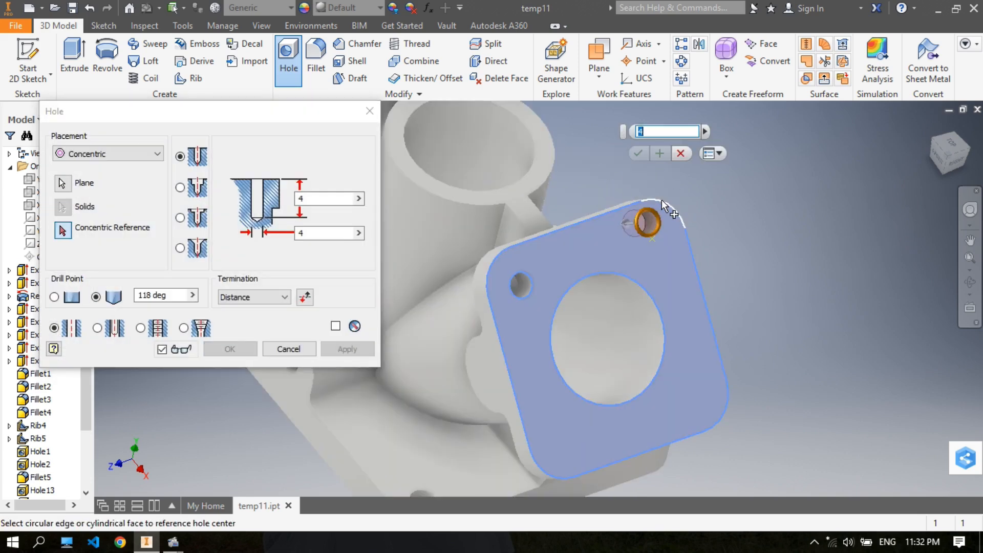
pyautogui.click(661, 200)
pyautogui.click(657, 171)
pyautogui.press('Return')
# - Add a 4 mm diameter, 4 mm deep hole at the end plate's lower corner farthest from the half-round boss
pyautogui.click(698, 395)
pyautogui.click(727, 399)
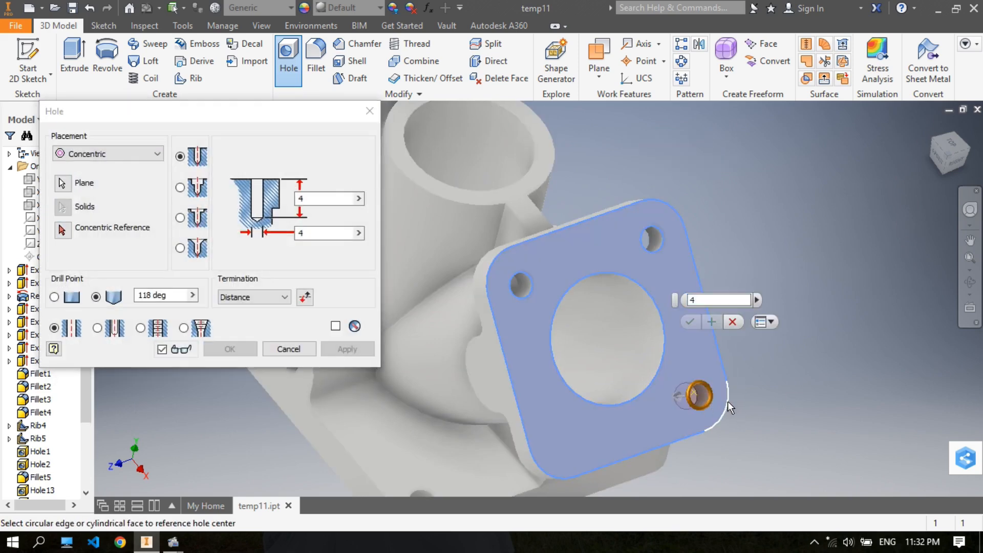
pyautogui.click(690, 321)
pyautogui.press('Return')
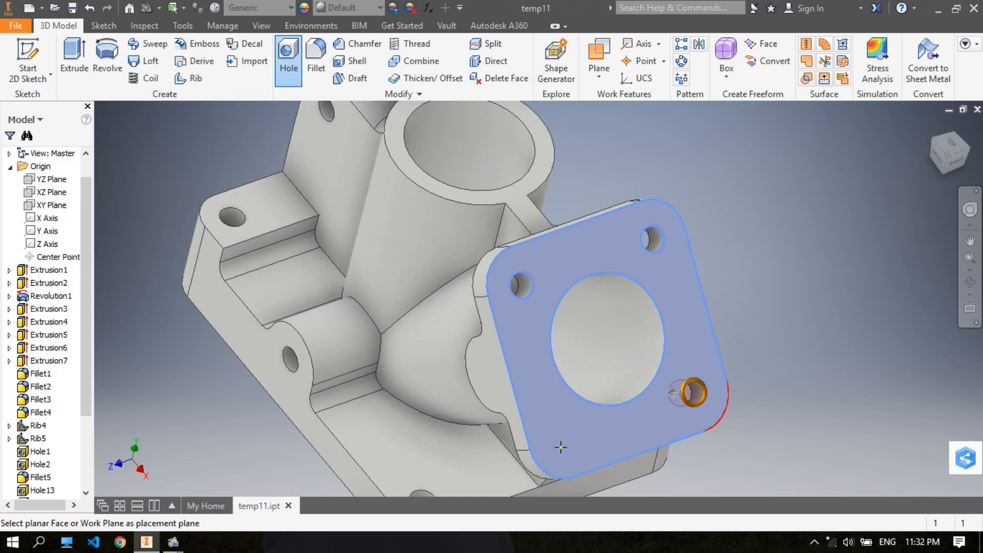
# - Add a 4 mm diameter, 4 mm deep hole concentric with the end plate's remaining lower rounded corner
pyautogui.click(573, 446)
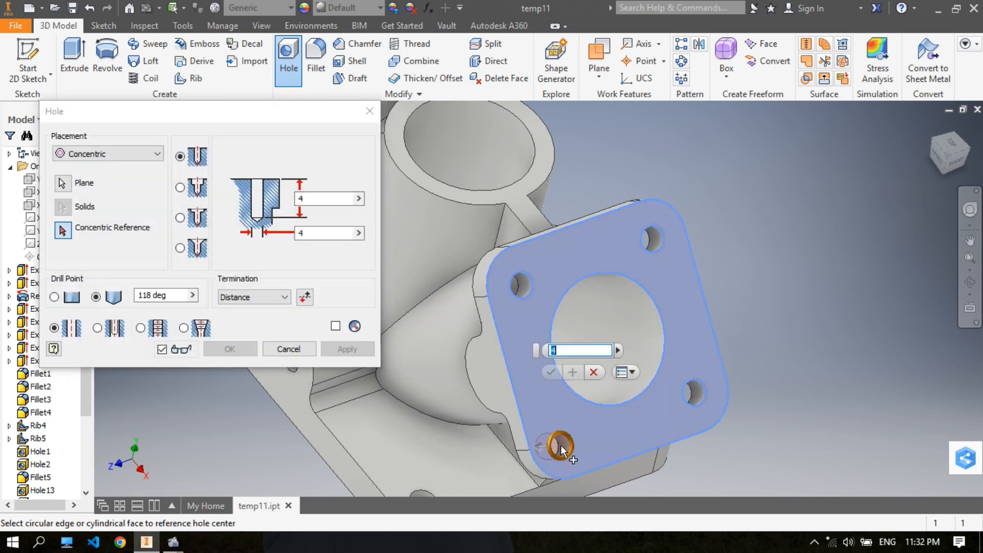
pyautogui.click(549, 478)
pyautogui.click(555, 361)
pyautogui.scroll(-3, 751, 281)
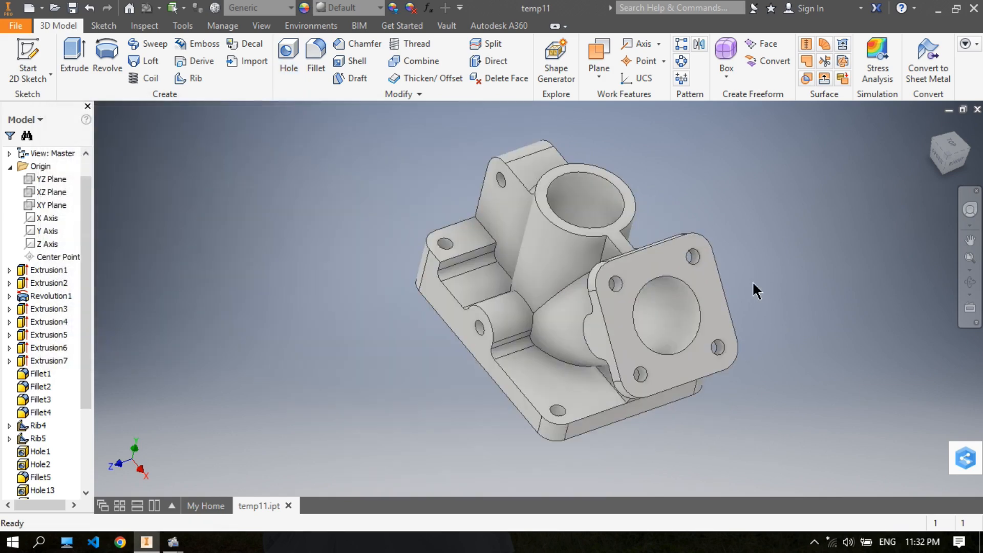
pyautogui.keyDown('shift'); pyautogui.moveTo(727, 272); pyautogui.dragTo(757, 272, button='middle'); pyautogui.keyUp('shift')
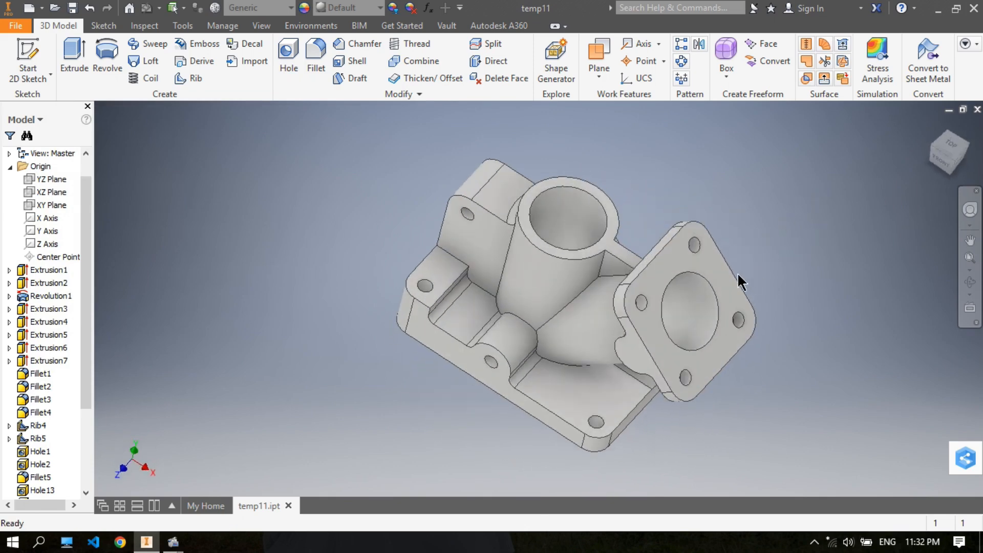
# - Sketch a rectangle about 9.5 mm wide on the vertical cylinder's top face, spanning across the bore and both walls
pyautogui.moveTo(618, 192); pyautogui.dragTo(552, 195, button='middle')
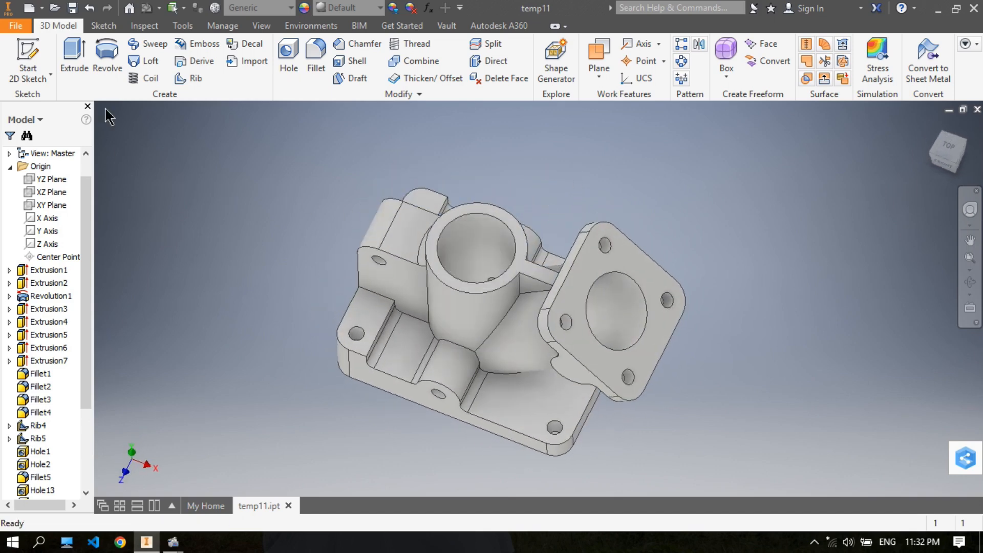
pyautogui.click(28, 58)
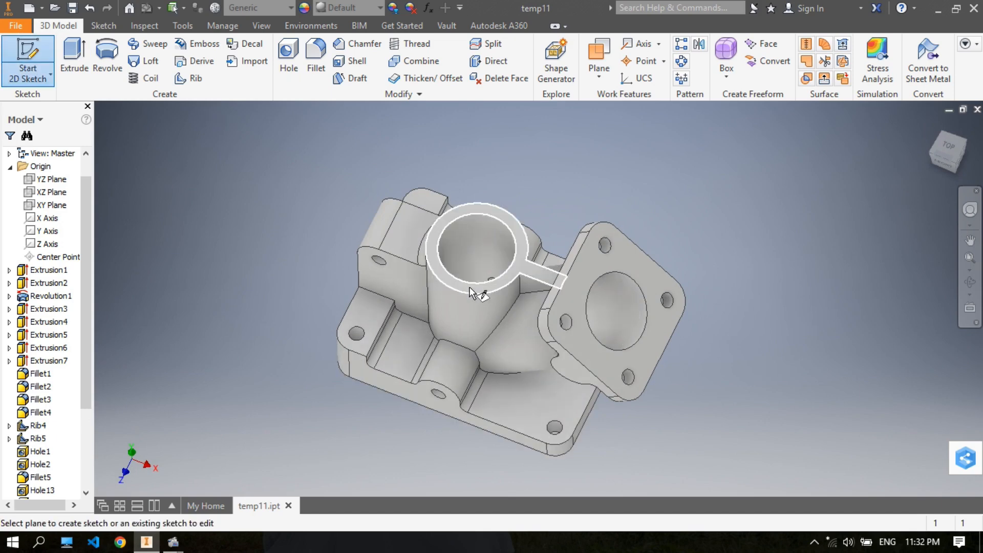
pyautogui.click(478, 280)
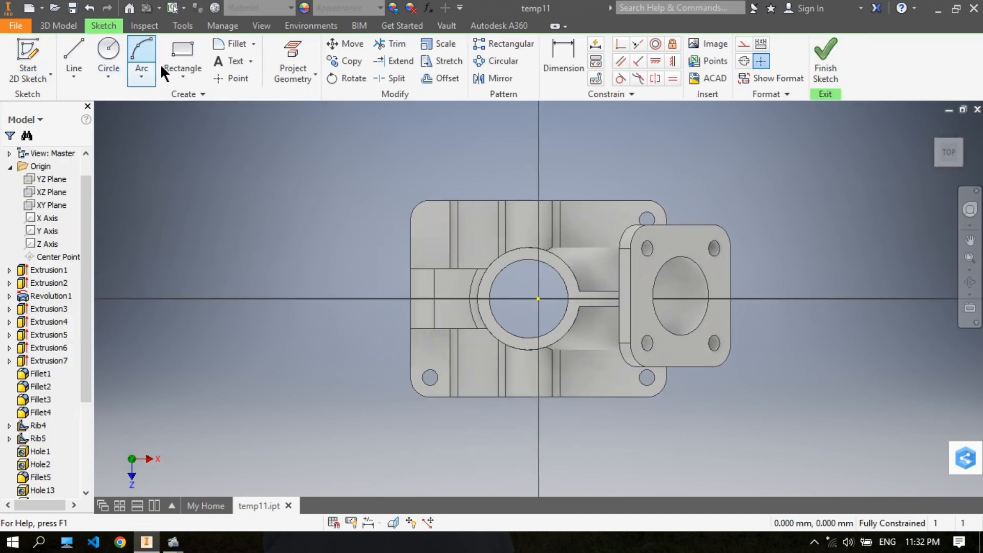
pyautogui.click(173, 75)
pyautogui.click(162, 105)
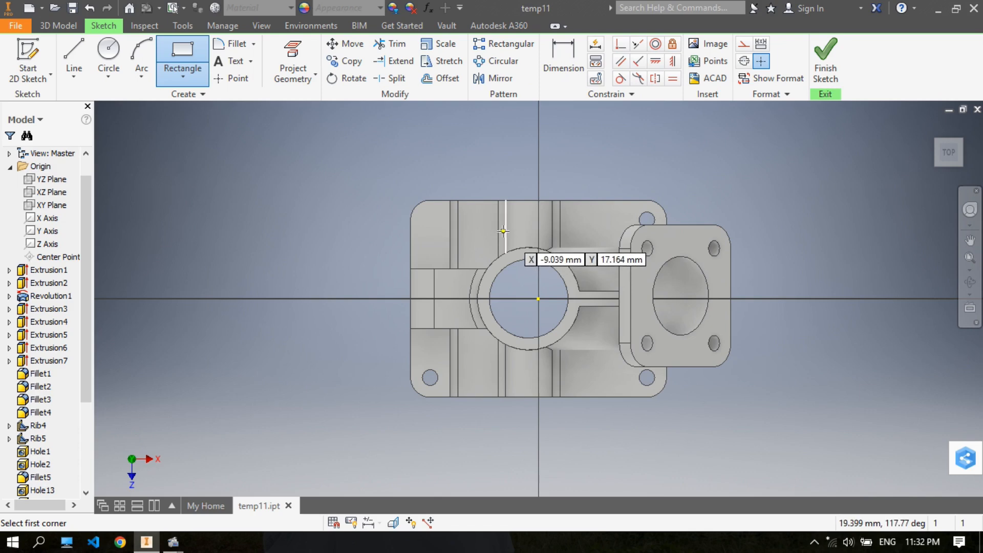
pyautogui.scroll(-3, 537, 253)
pyautogui.click(483, 214)
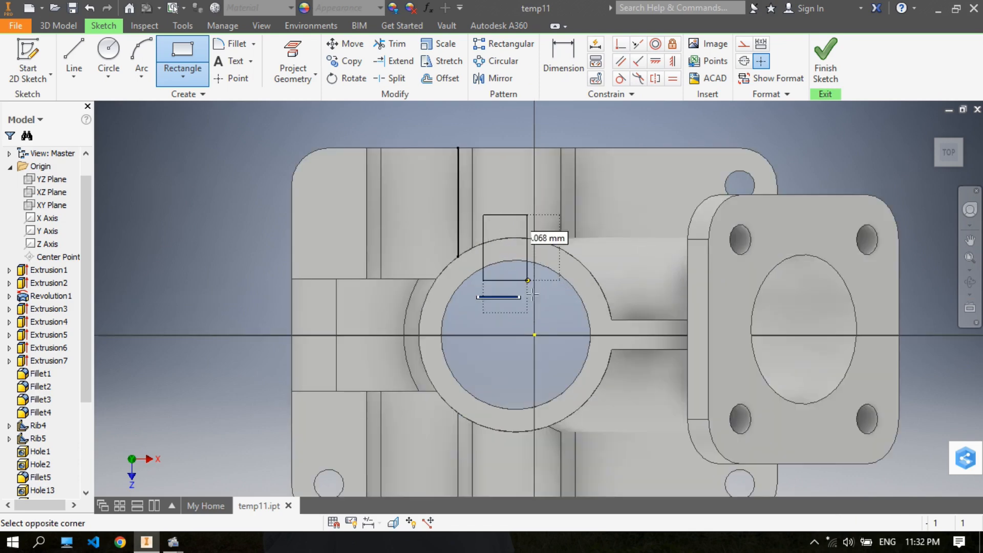
pyautogui.click(555, 452)
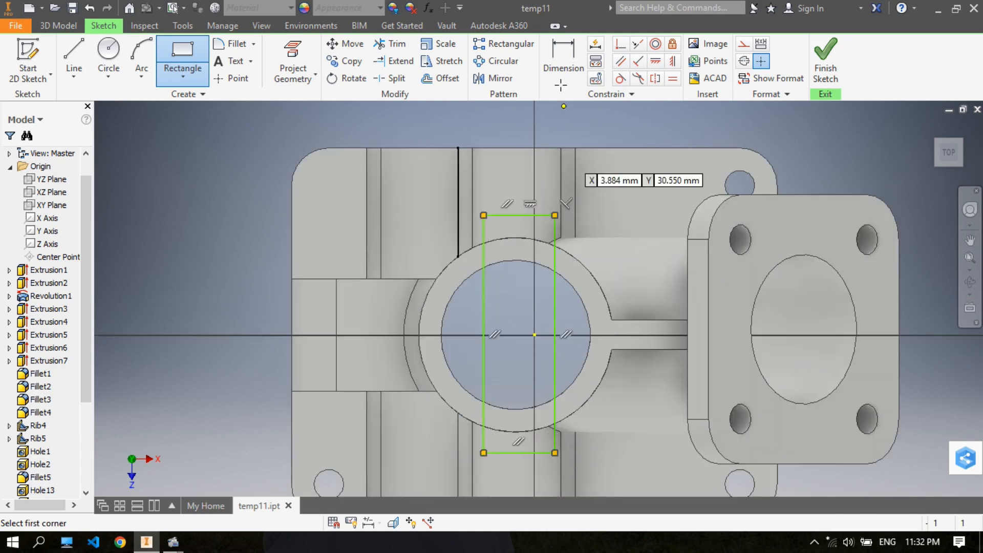
# - Set the rectangle's width to 6 mm and stretch both short ends beyond the cylinder's outer wall
pyautogui.click(551, 56)
pyautogui.click(540, 215)
pyautogui.click(549, 126)
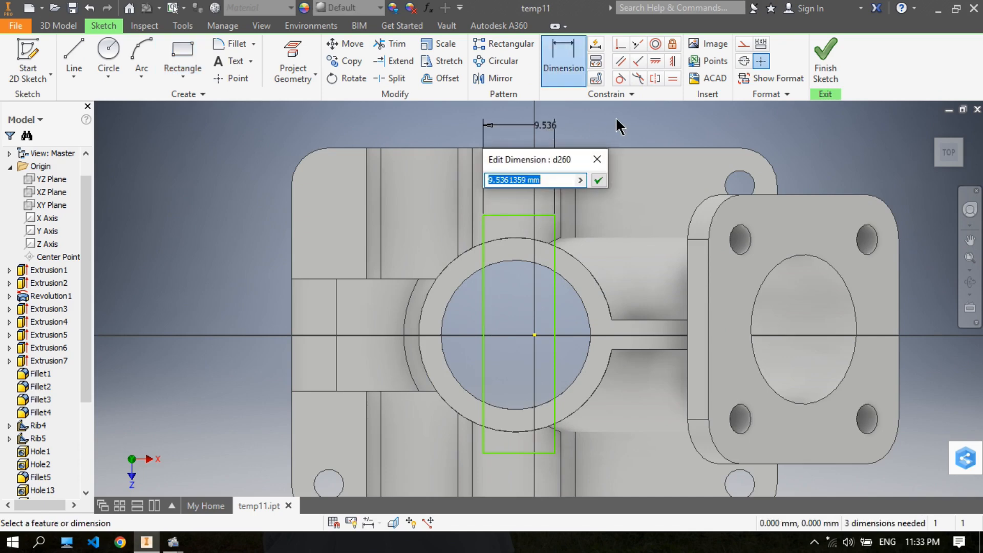
pyautogui.write('6')
pyautogui.press('Return')
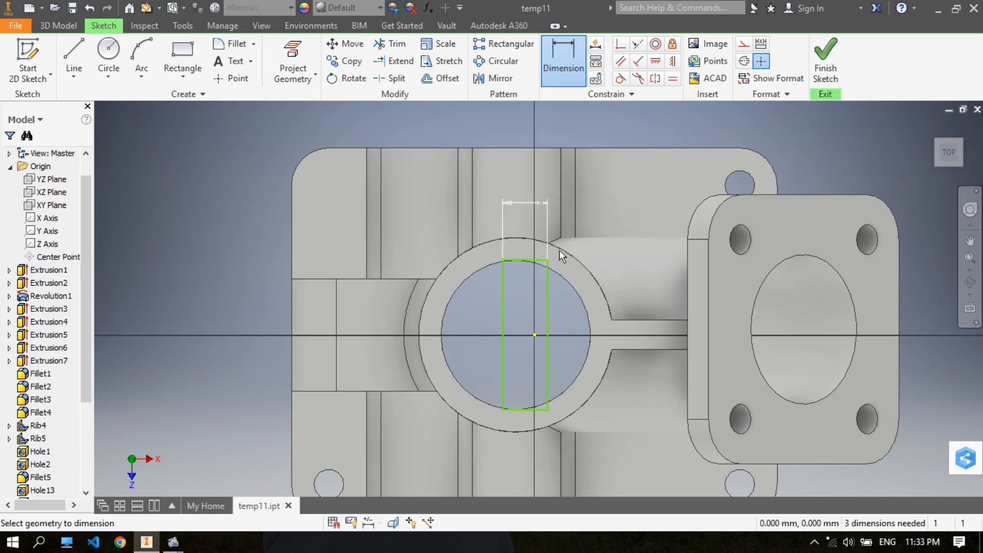
pyautogui.rightClick(784, 134)
pyautogui.click(717, 127)
pyautogui.moveTo(527, 257); pyautogui.dragTo(527, 217)
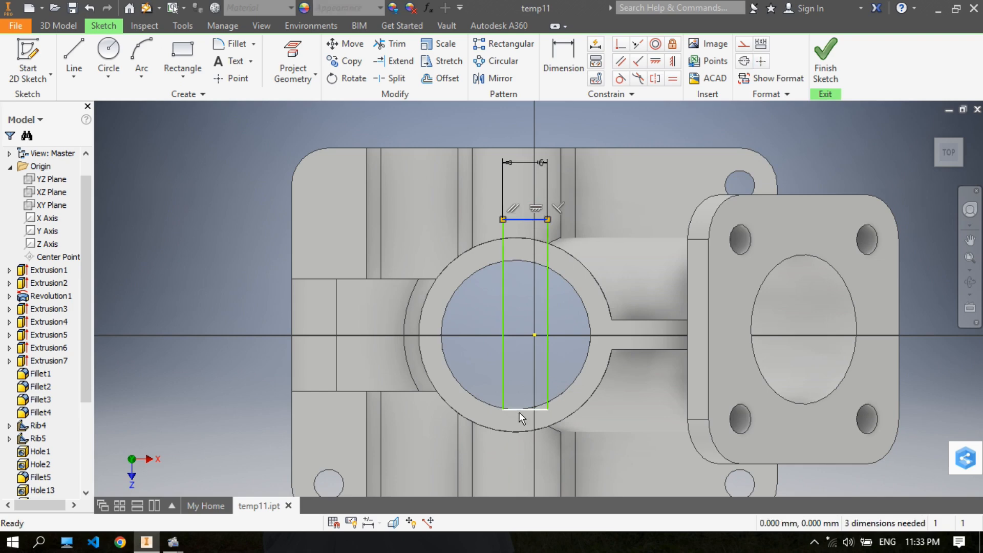
pyautogui.moveTo(544, 408); pyautogui.dragTo(539, 453)
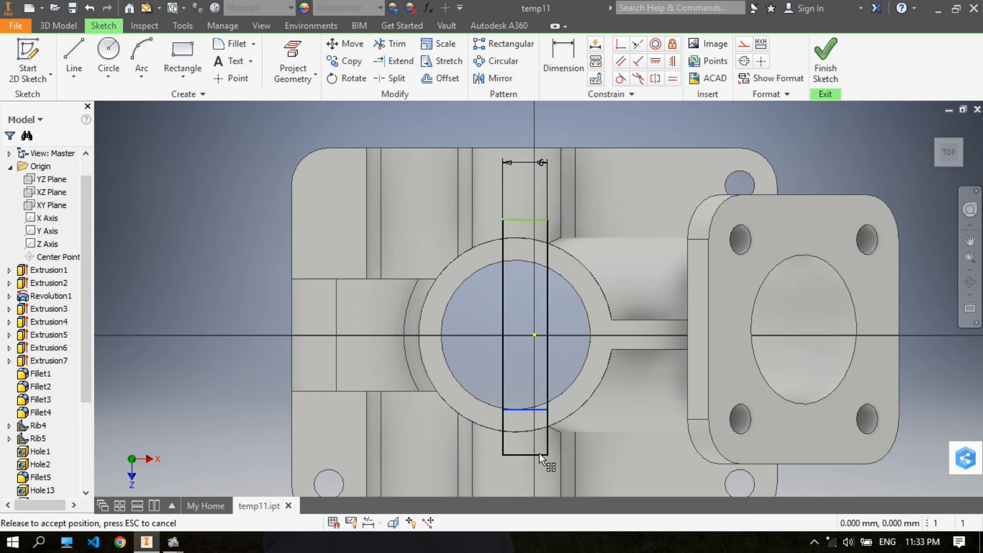
# - Dimension the rectangle's long edge 27 mm from the base plate's outer edge on the side-block end
pyautogui.click(563, 51)
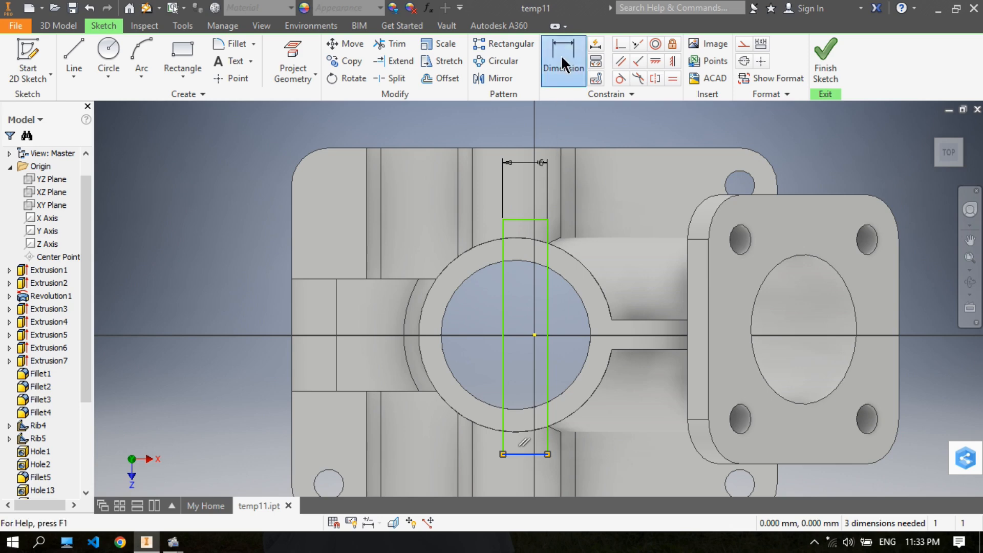
pyautogui.click(502, 267)
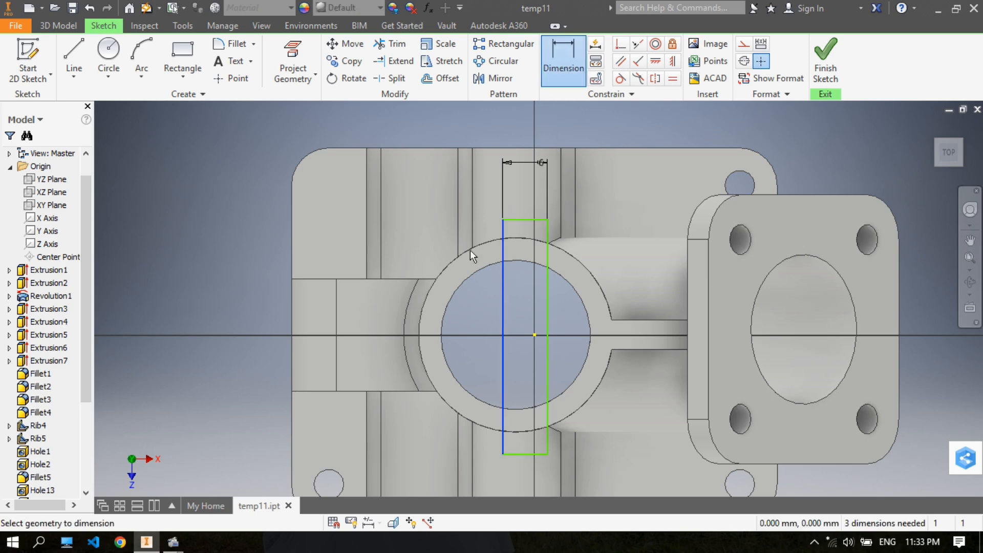
pyautogui.click(293, 227)
pyautogui.click(256, 137)
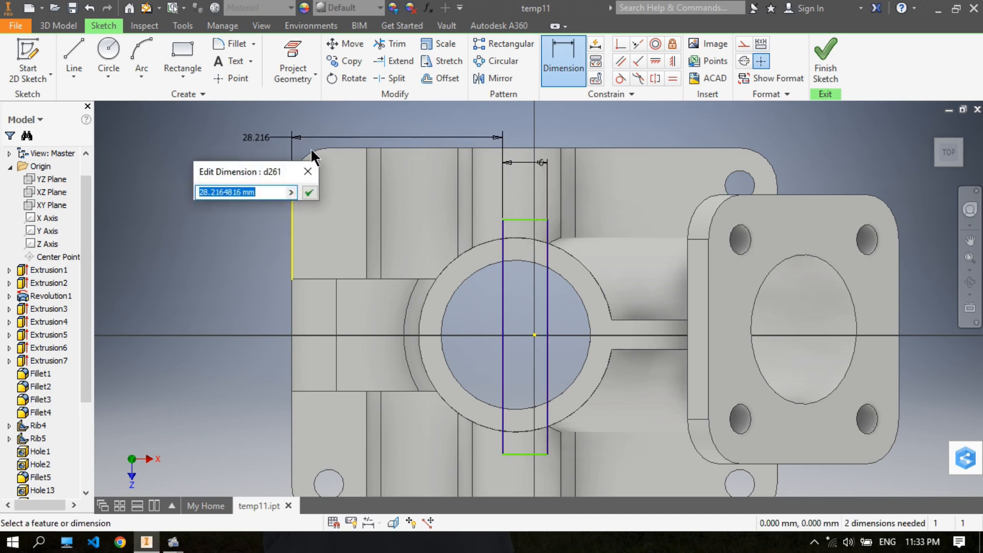
pyautogui.write('27')
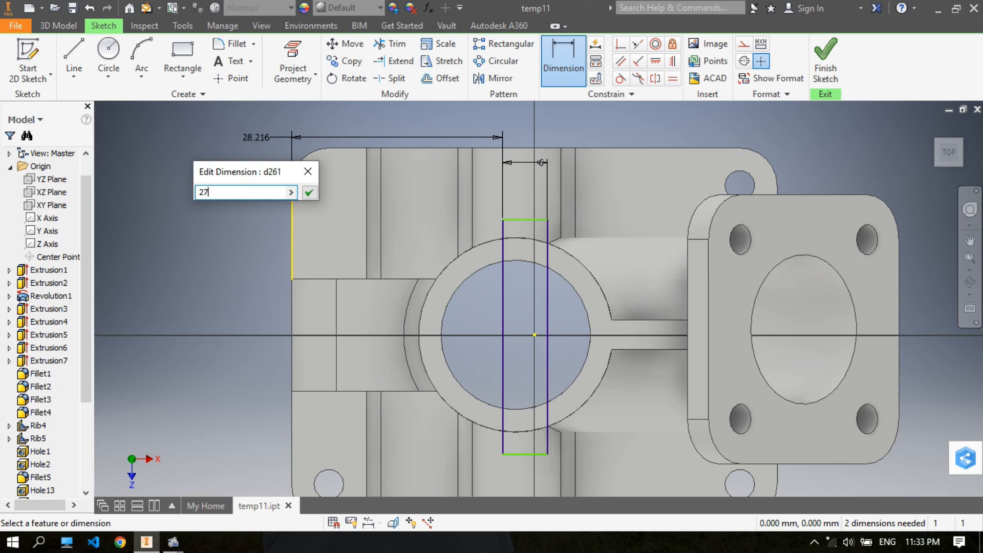
pyautogui.press('Return')
# - Cut-extrude the rectangle 10 mm down into the vertical cylinder to notch both sides of its rim
pyautogui.click(57, 26)
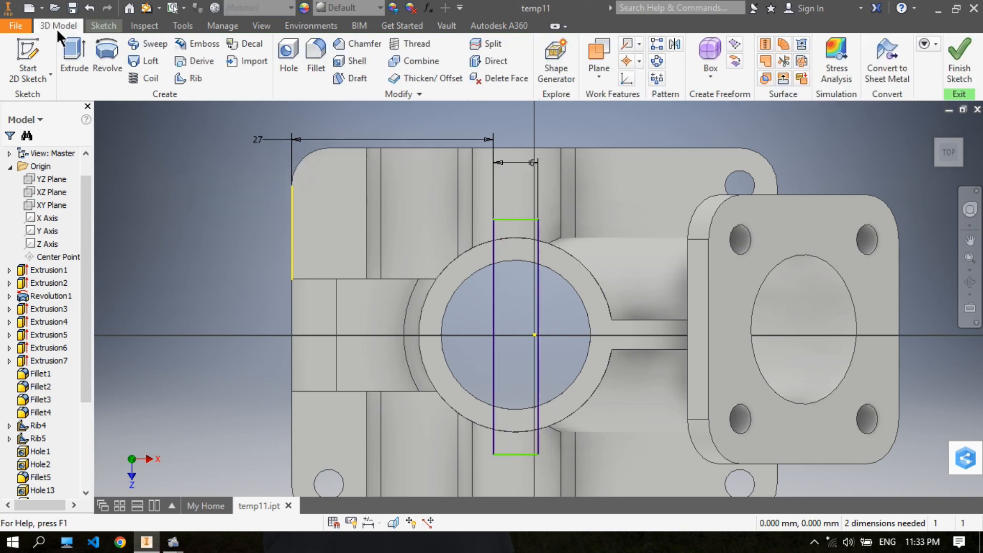
pyautogui.press('F6')
pyautogui.moveTo(408, 185); pyautogui.dragTo(452, 168, button='middle')
pyautogui.click(203, 190)
pyautogui.click(261, 213)
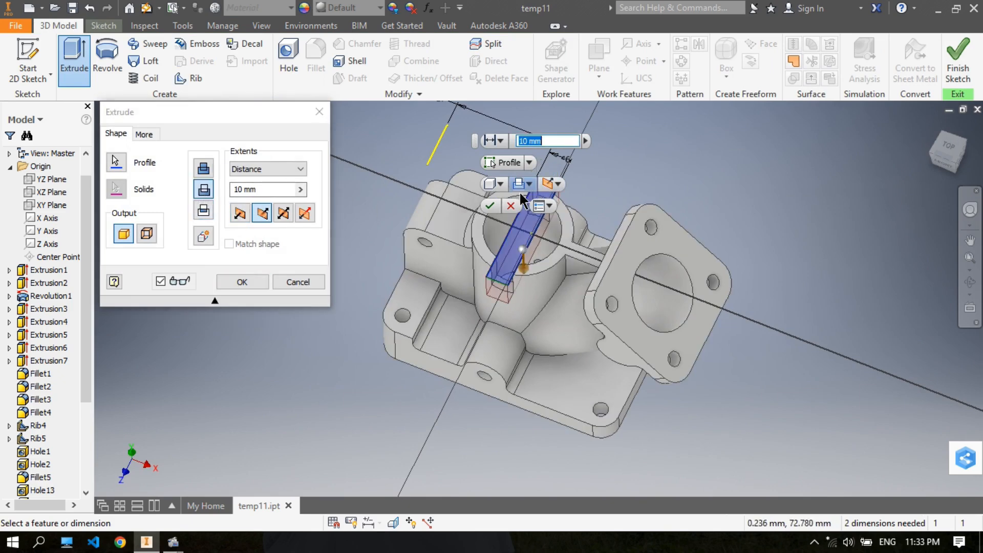
pyautogui.click(489, 205)
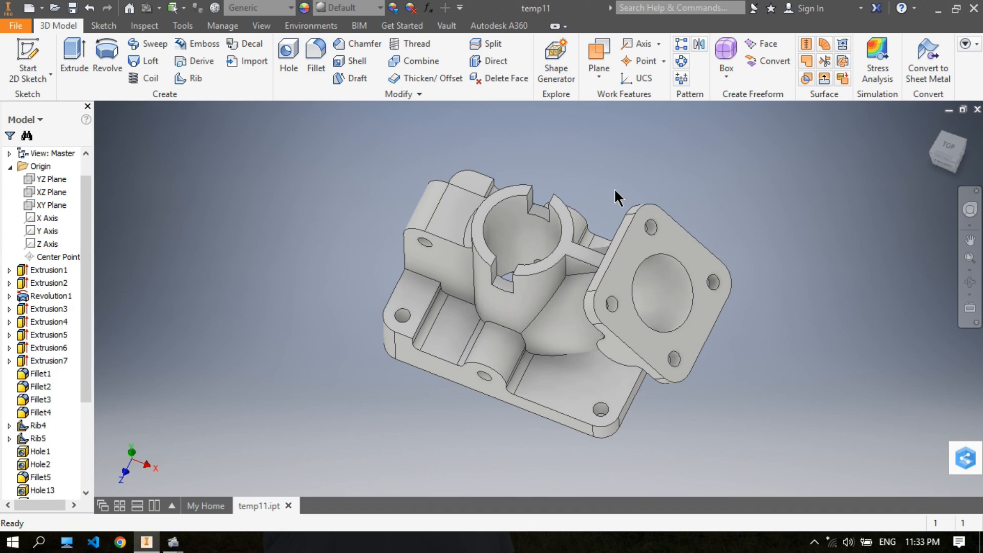
pyautogui.keyDown('shift'); pyautogui.moveTo(609, 184); pyautogui.dragTo(589, 160, button='middle'); pyautogui.keyUp('shift')
pyautogui.click(957, 150)
pyautogui.moveTo(686, 221); pyautogui.dragTo(631, 201, button='middle')
pyautogui.scroll(-3, 516, 213)
pyautogui.scroll(3, 516, 213)
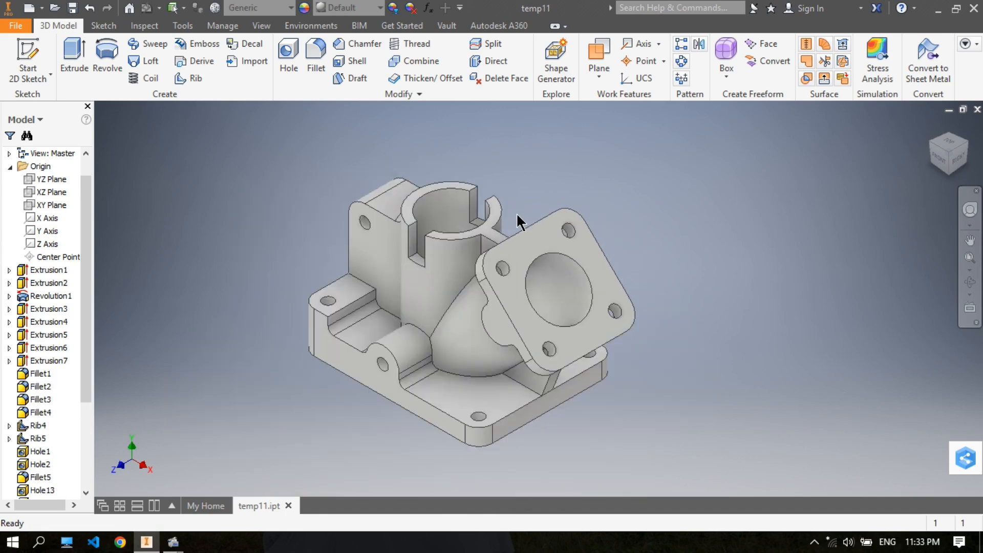
pyautogui.moveTo(489, 143); pyautogui.dragTo(454, 125, button='middle')
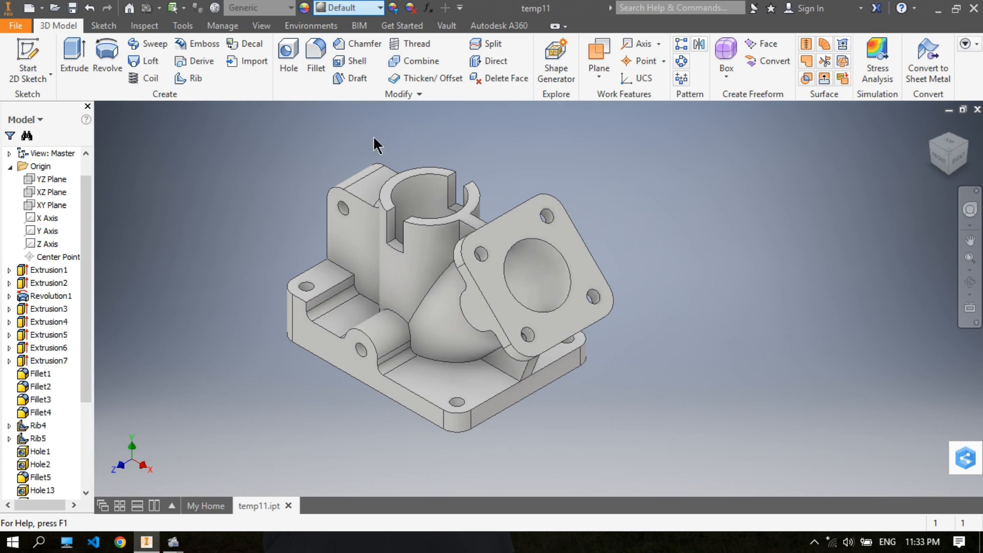
# - Apply the Foil Gold appearance to the whole part
pyautogui.click(379, 7)
pyautogui.scroll(-1, 307, 287)
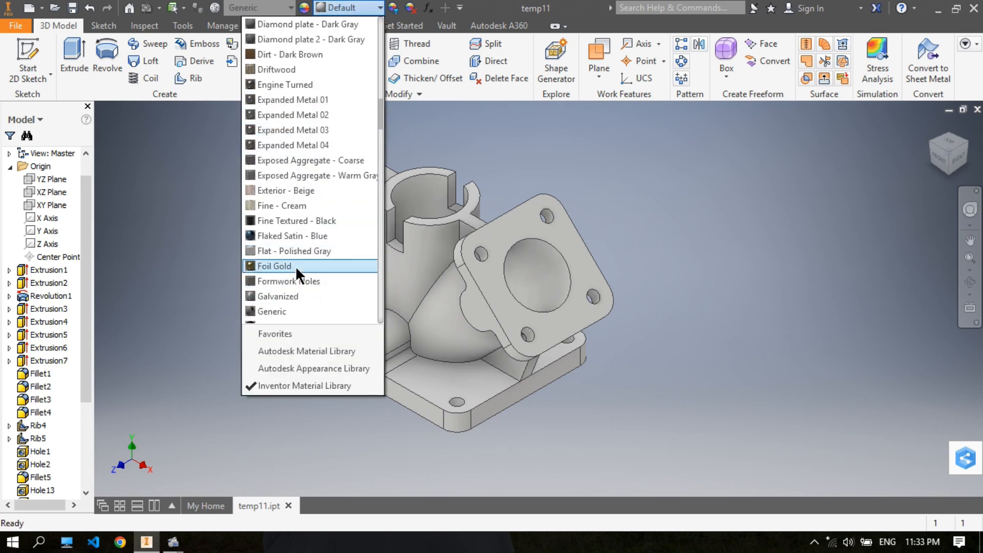
pyautogui.click(296, 266)
# - Change the whole part's appearance to Smooth - Yellow
pyautogui.click(370, 8)
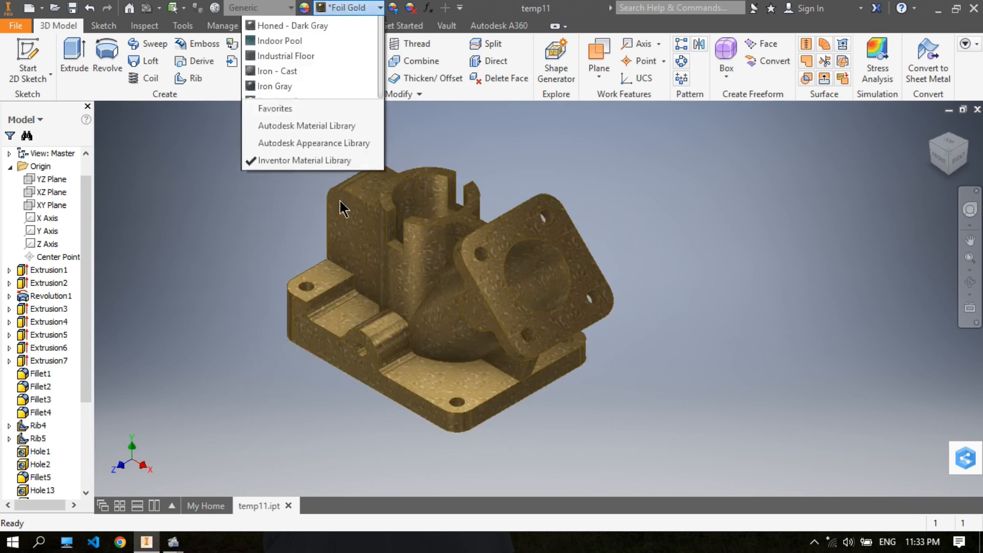
pyautogui.scroll(-6, 305, 256)
pyautogui.scroll(-10, 305, 258)
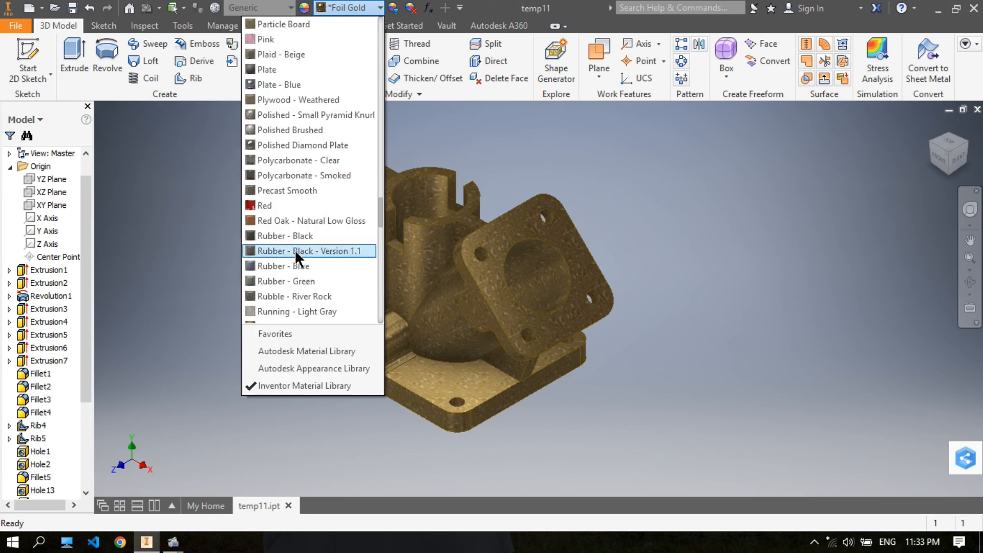
pyautogui.scroll(-6, 294, 248)
pyautogui.scroll(-6, 292, 236)
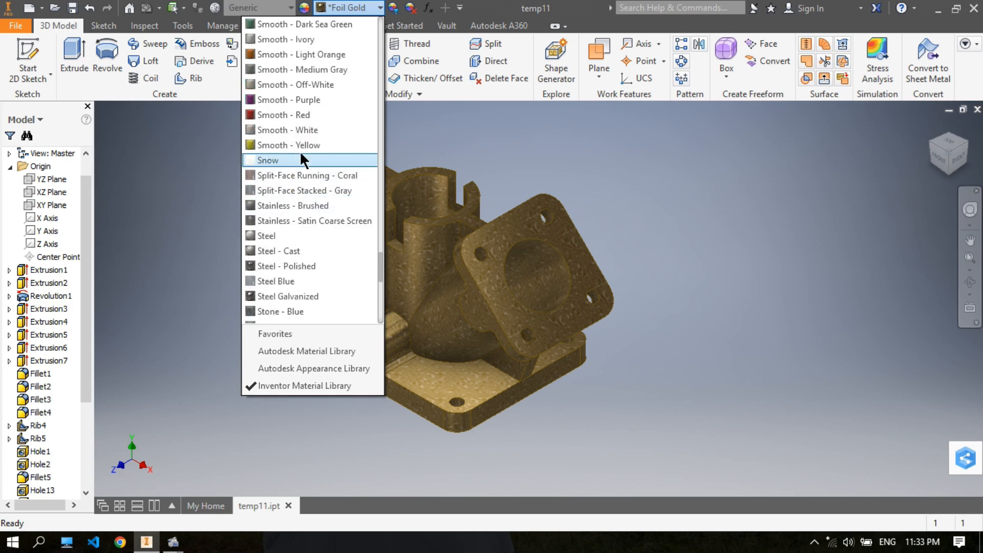
pyautogui.click(302, 145)
pyautogui.moveTo(652, 181); pyautogui.dragTo(633, 184, button='middle')
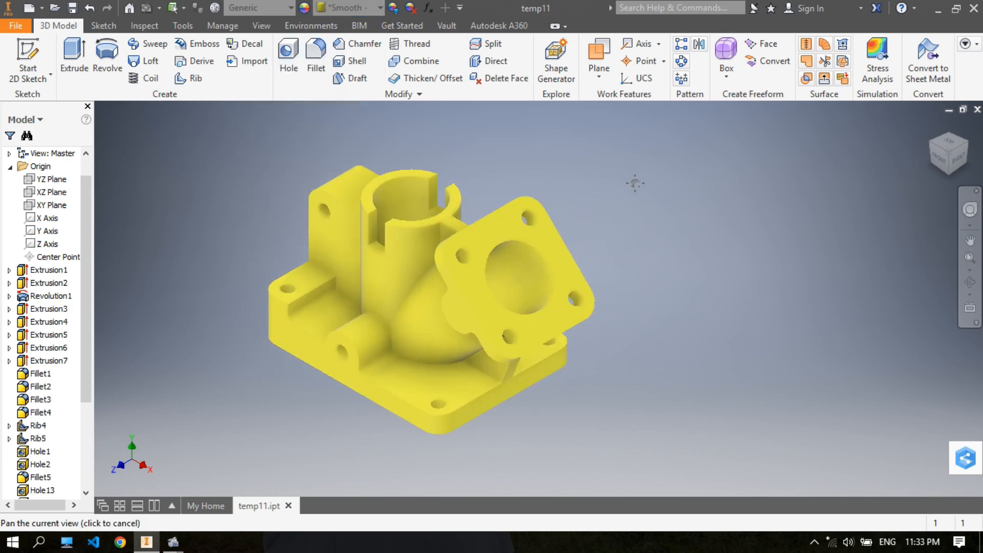
pyautogui.click(763, 44)
pyautogui.click(290, 113)
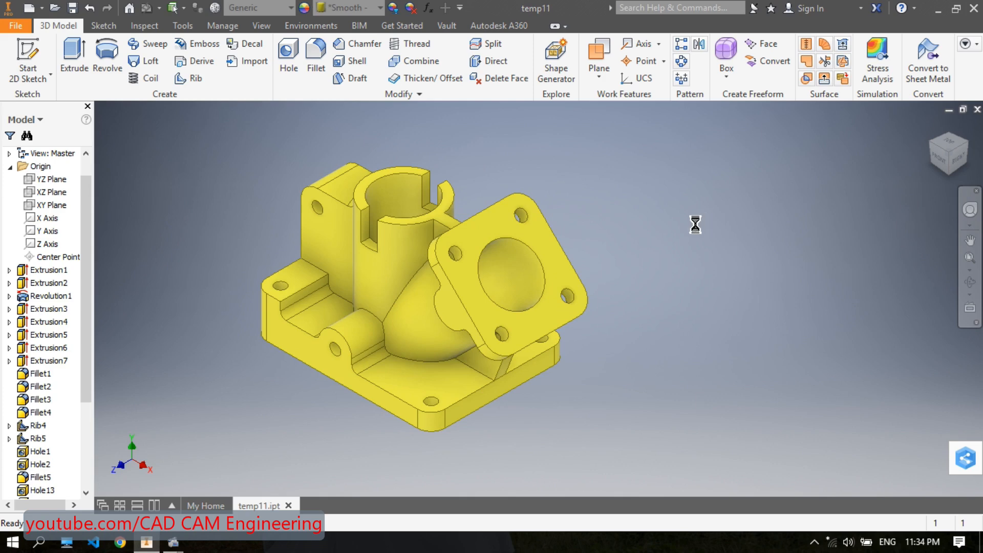
pyautogui.moveTo(640, 229); pyautogui.dragTo(639, 231, button='middle')
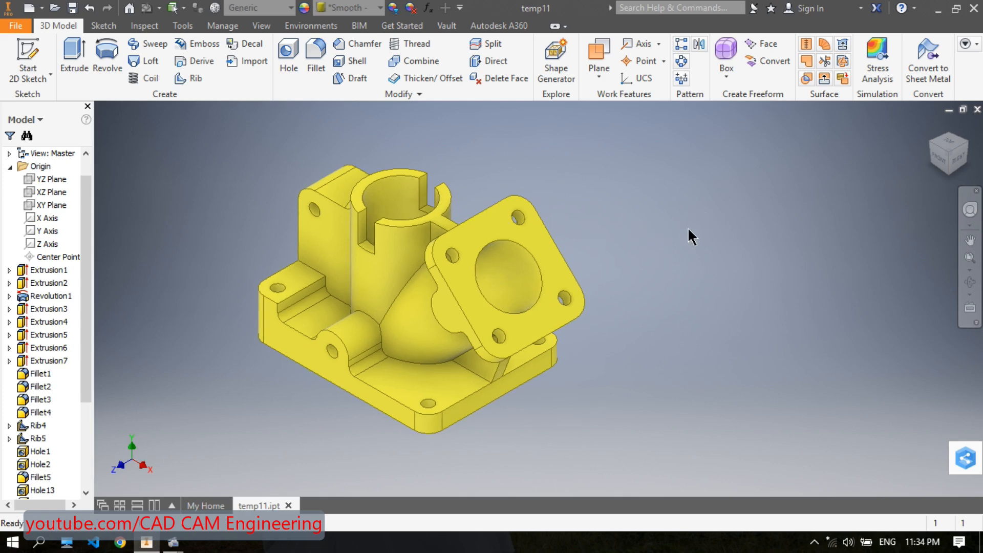